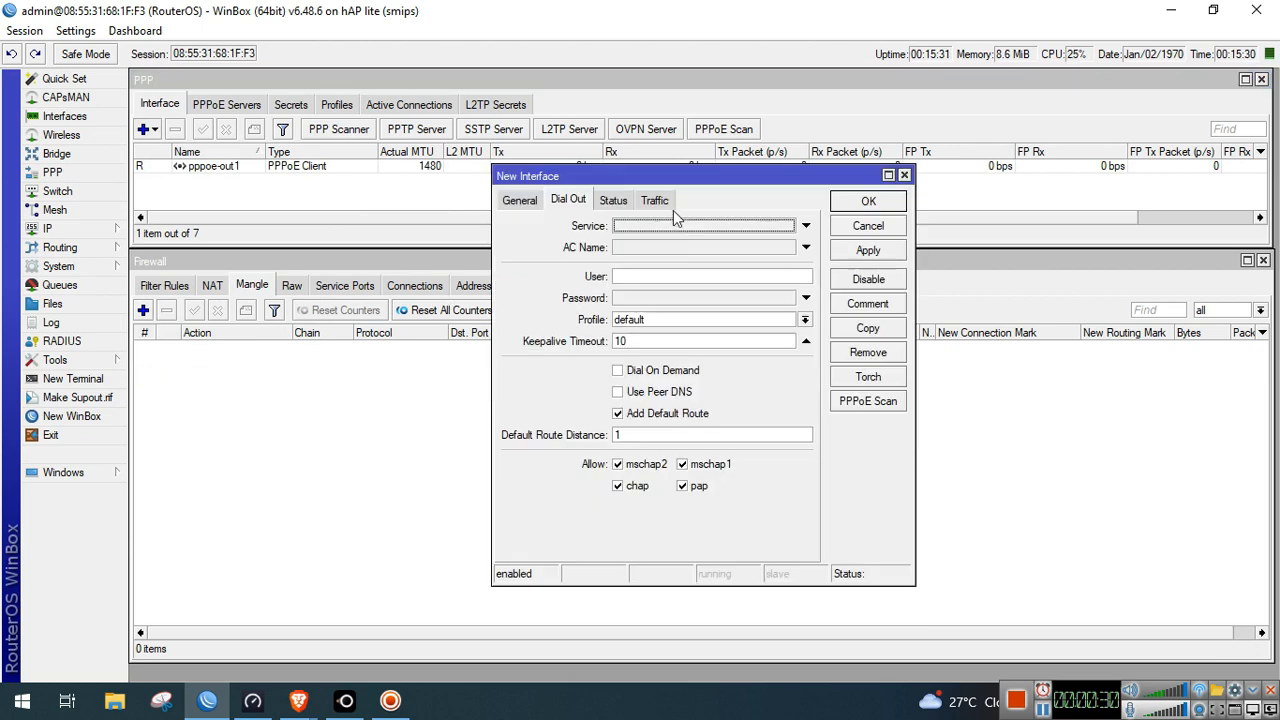
Add PPPoE client pppoe-out2 on ether2 with its dial-out user and password, no default route
left_click(519, 199)
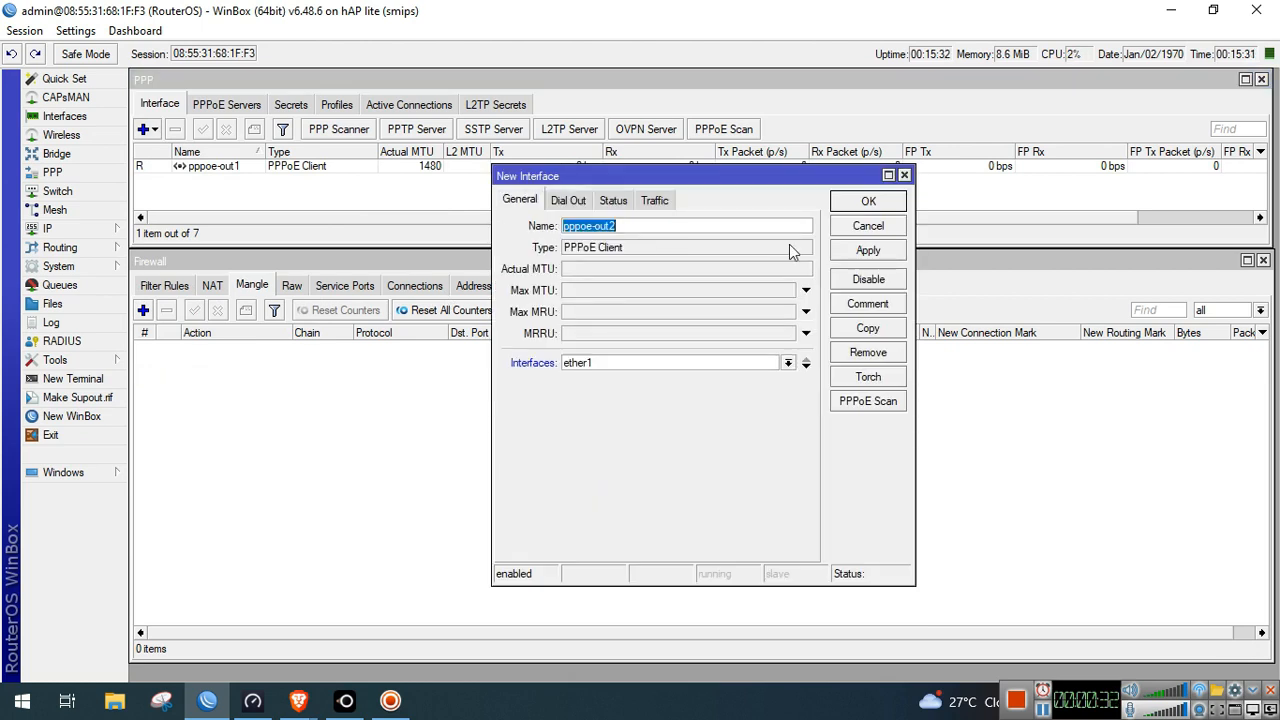
left_click(634, 362)
left_click(634, 390)
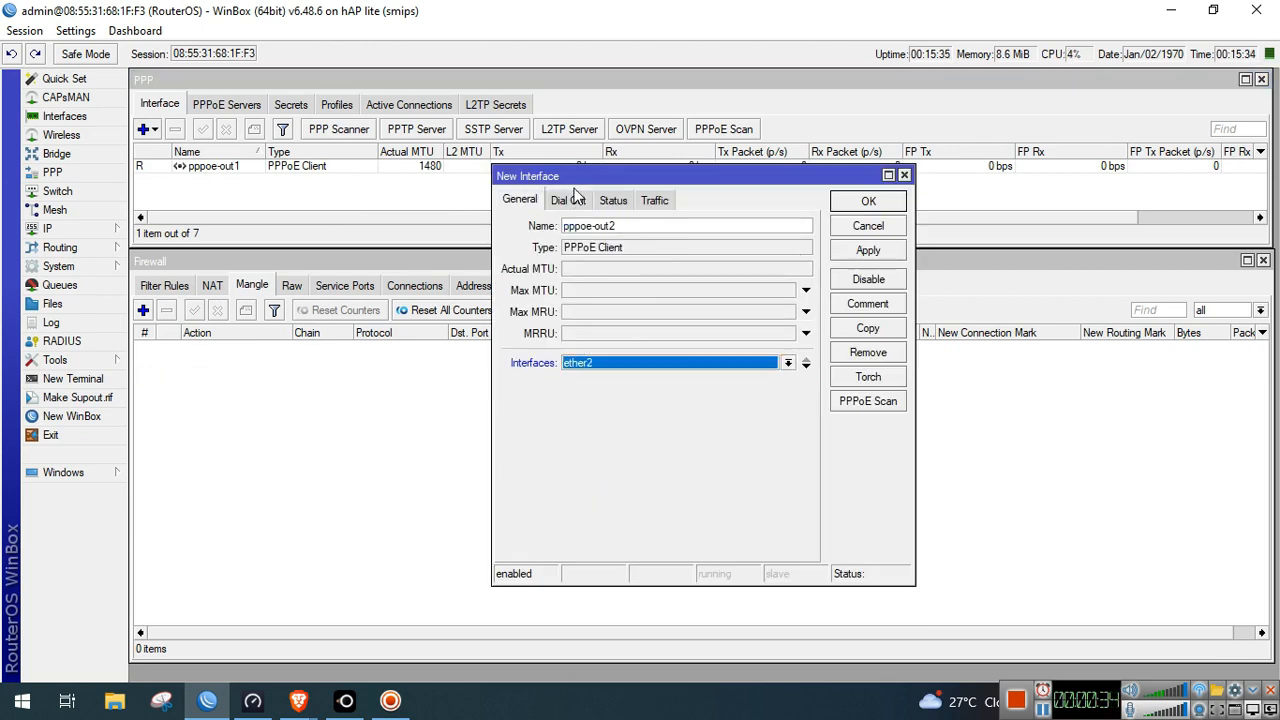
left_click(568, 200)
left_click(653, 280)
left_click(656, 303)
type("1234")
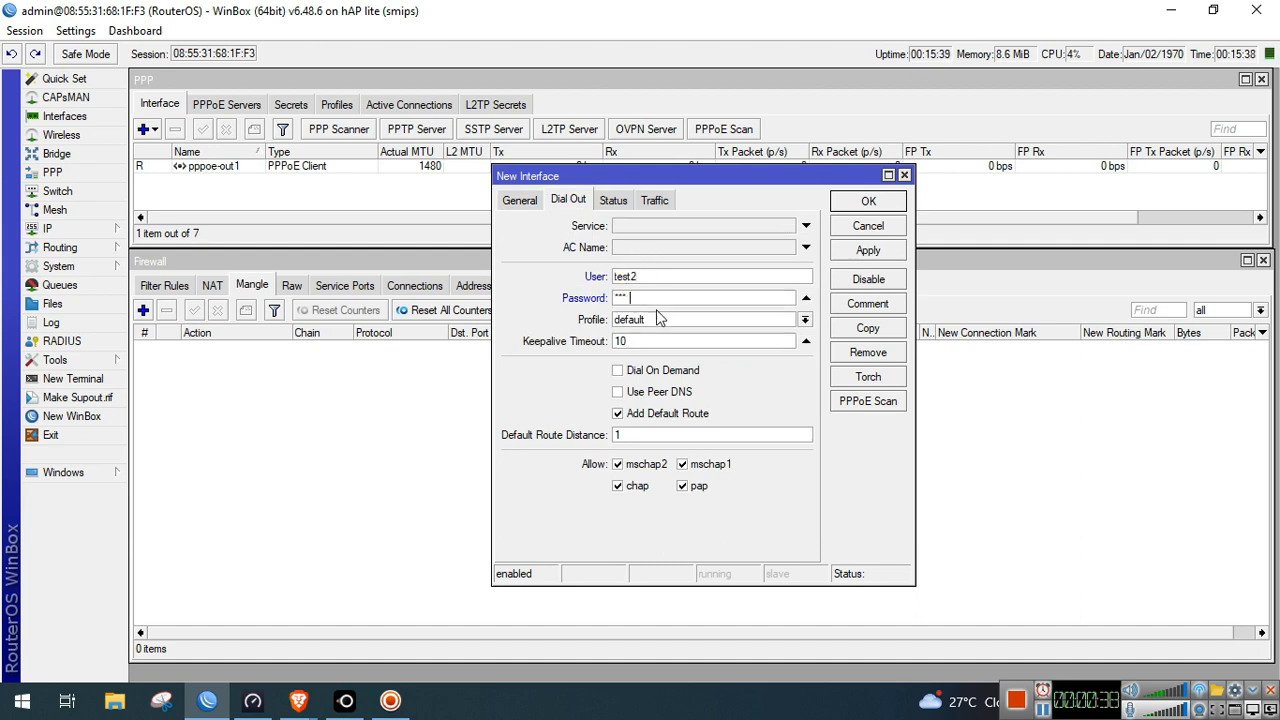
left_click(618, 413)
left_click(862, 201)
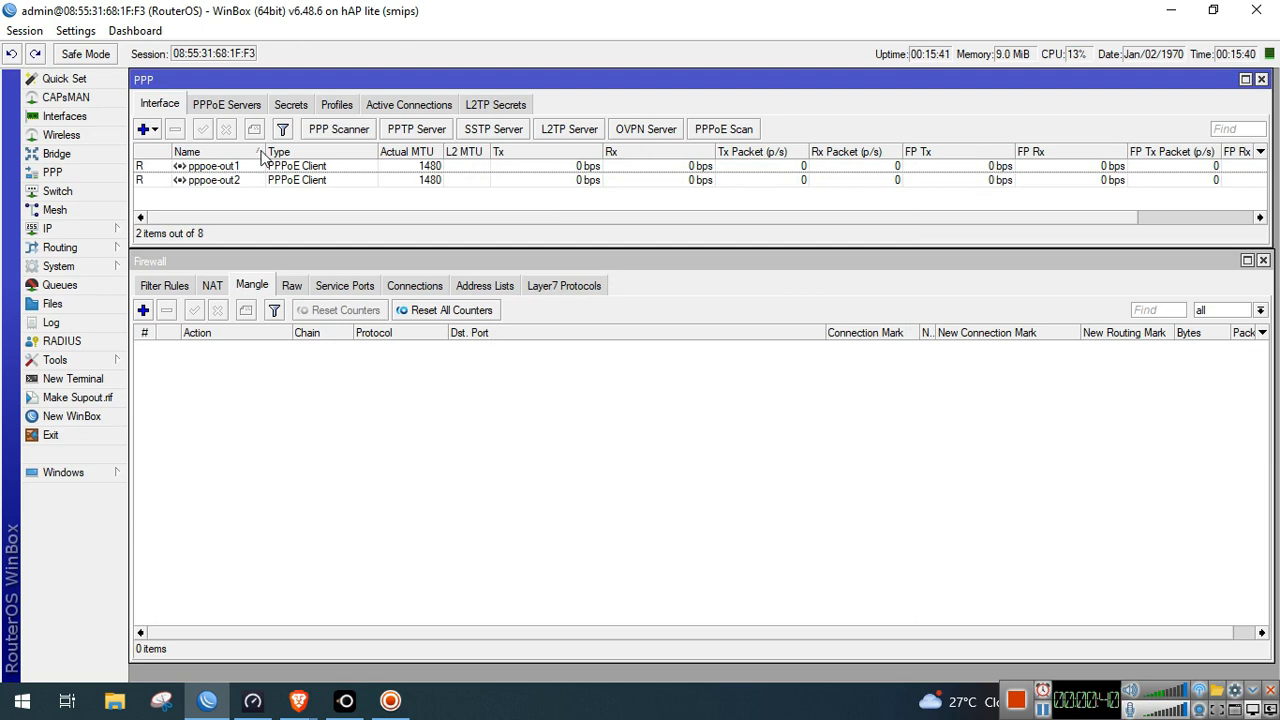
Add PPPoE client pppoe-out3 on ether3 with its dial-out user and password, no default route
left_click(152, 130)
left_click(176, 381)
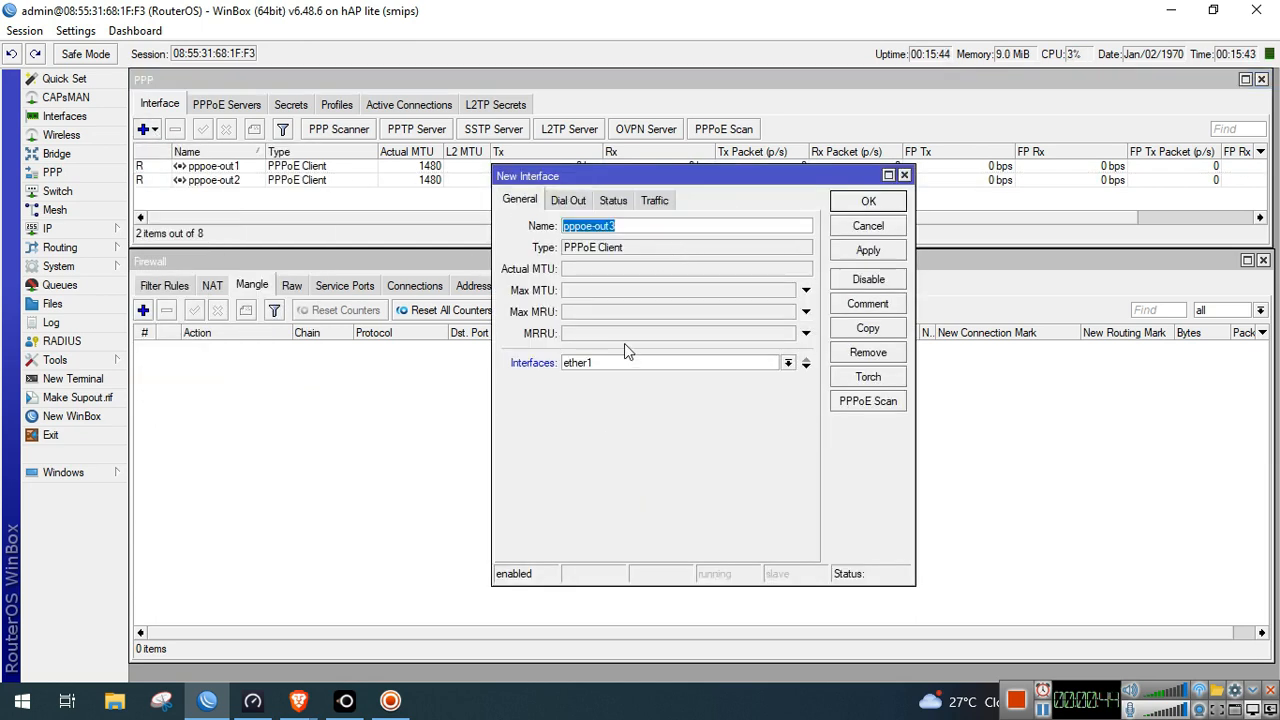
left_click(626, 364)
left_click(600, 403)
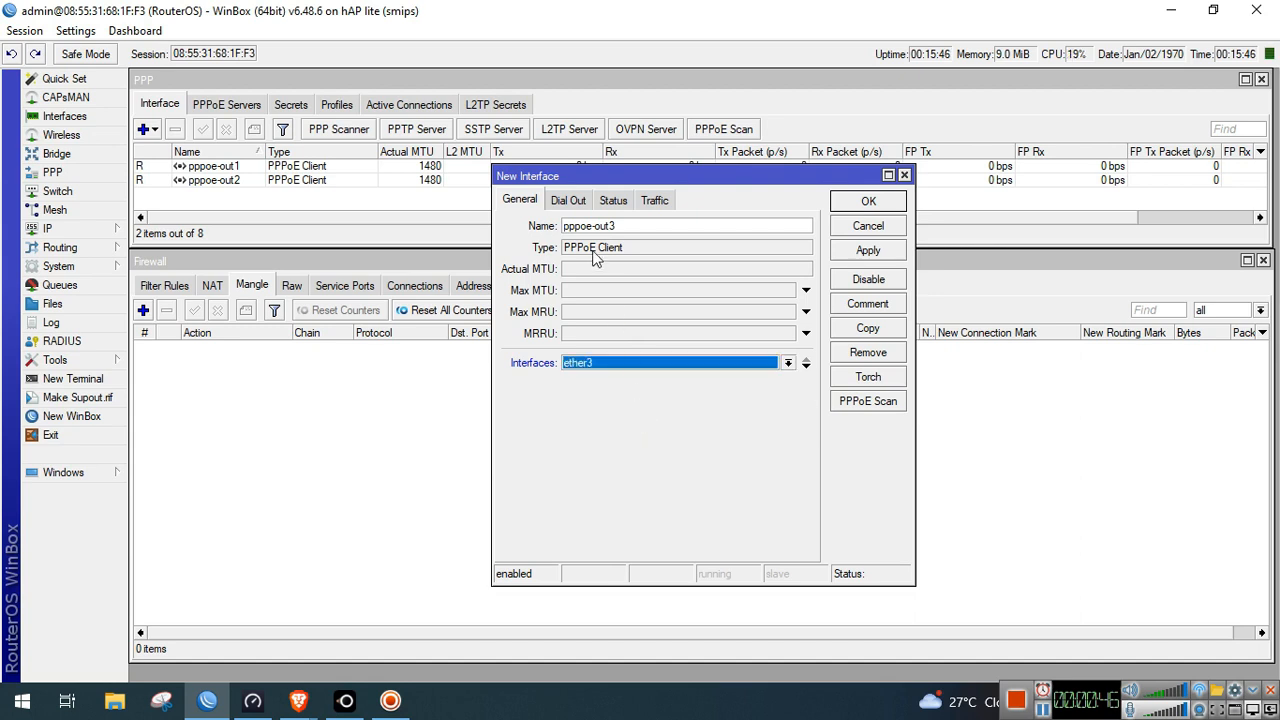
left_click(568, 201)
left_click(660, 277)
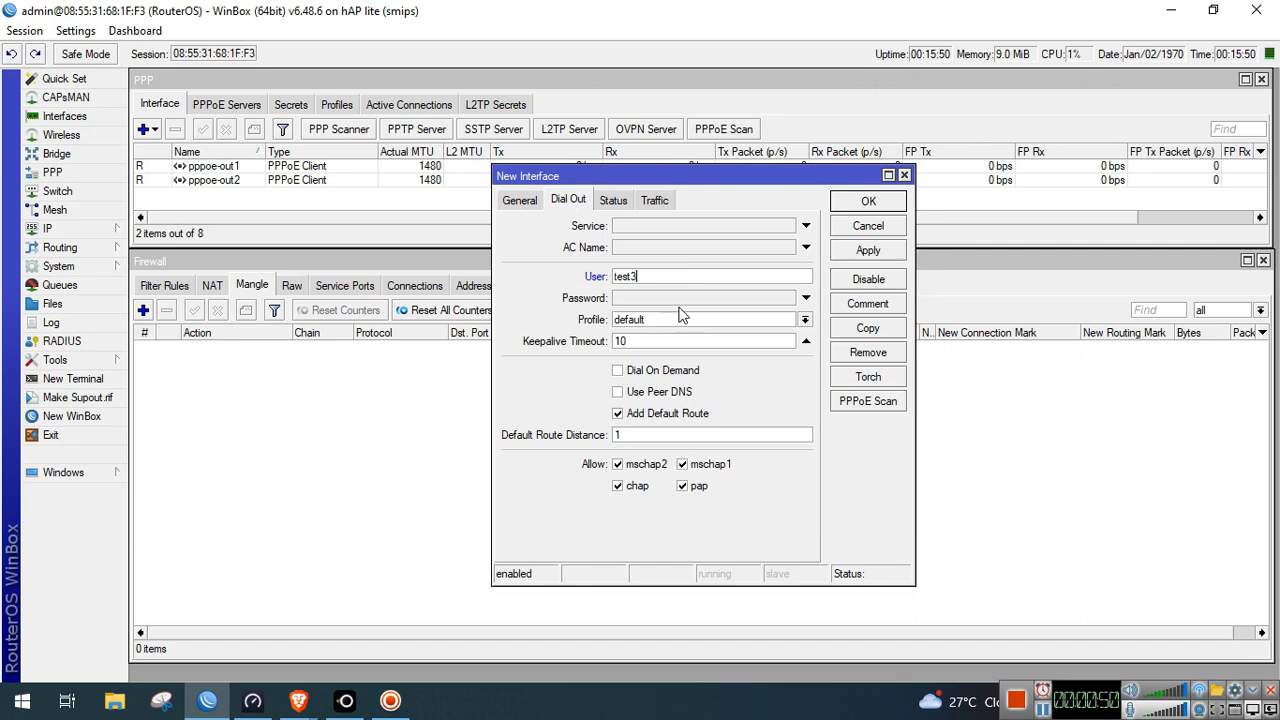
left_click(681, 299)
type("****")
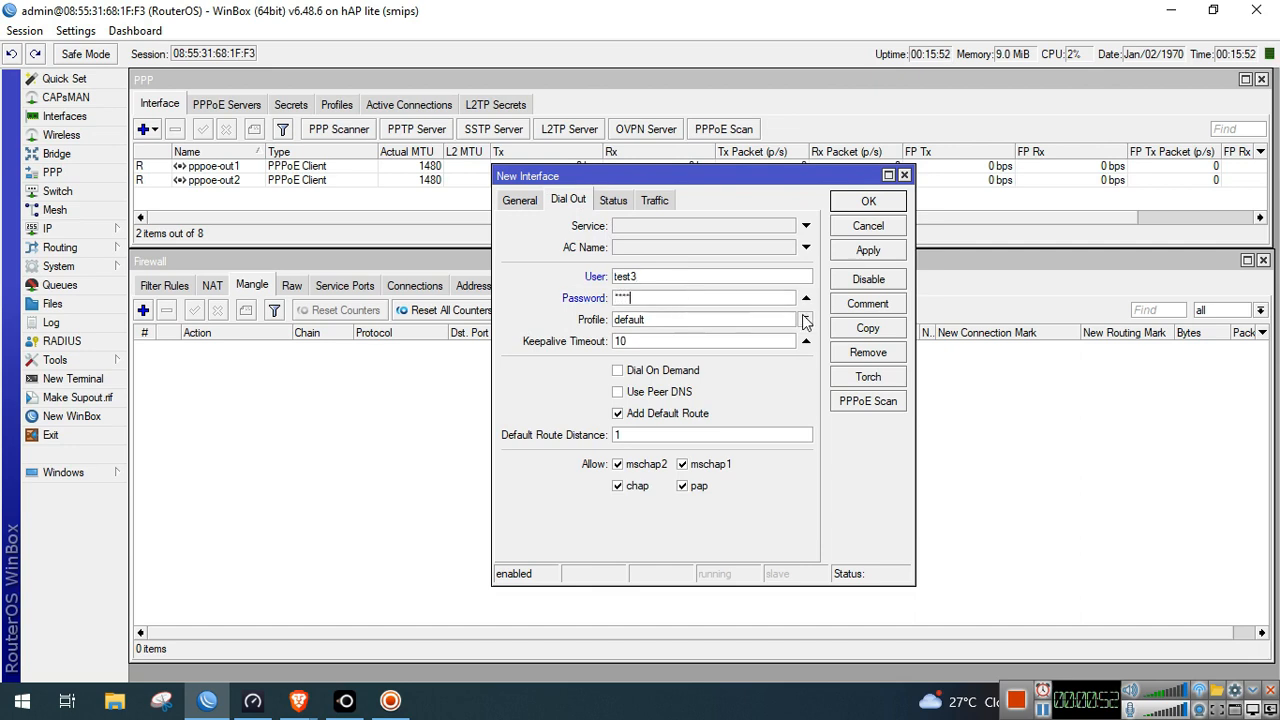
left_click(675, 415)
left_click(878, 205)
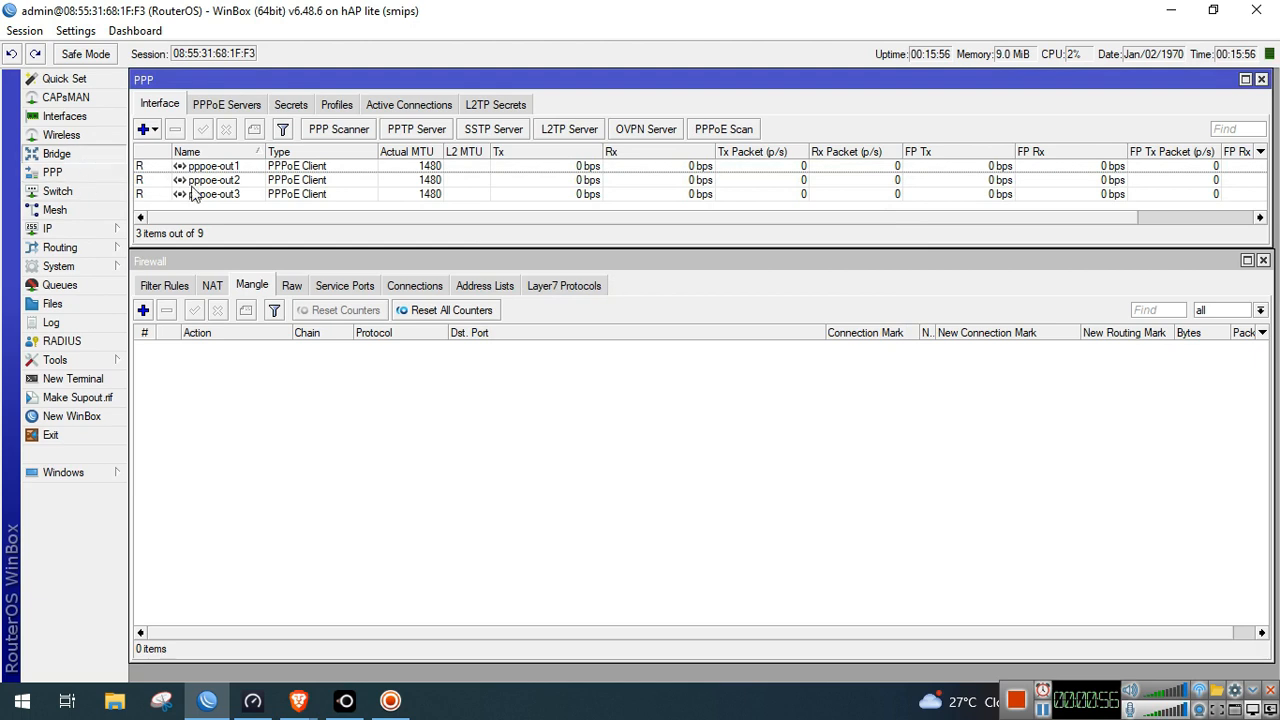
left_click(78, 154)
Create a new bridge named bridge-LAN
left_click(171, 234)
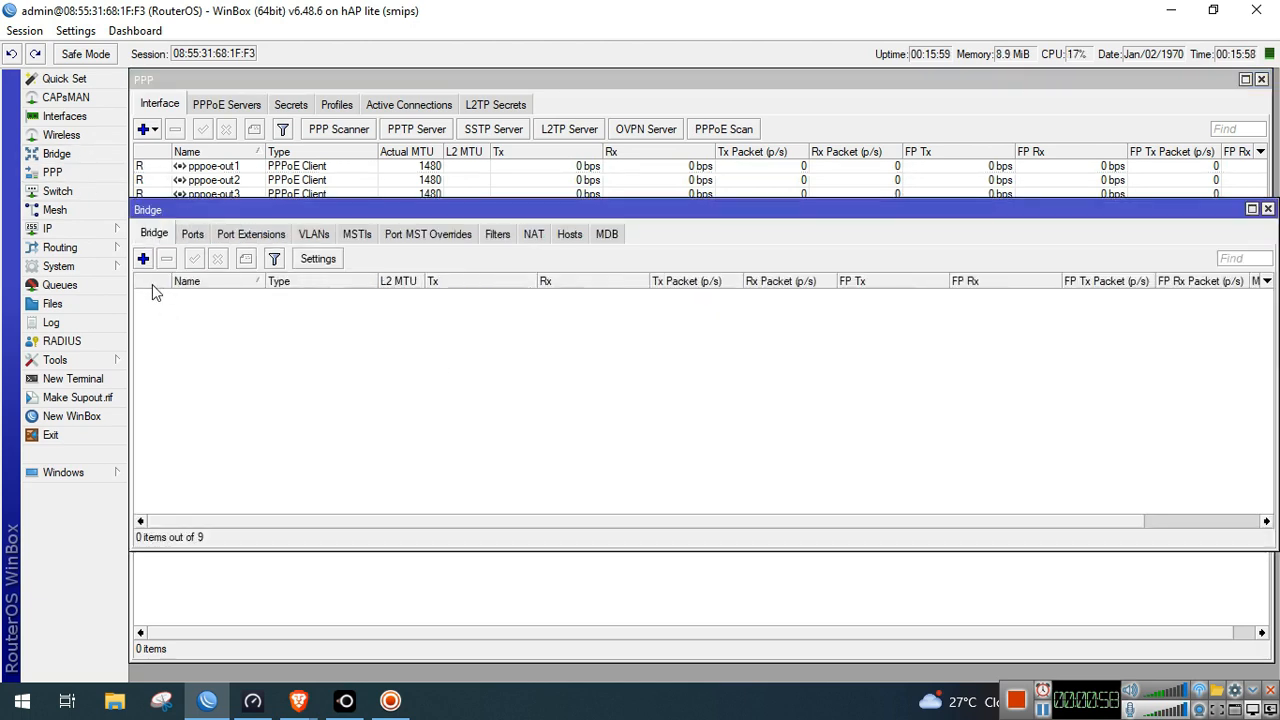
left_click(144, 259)
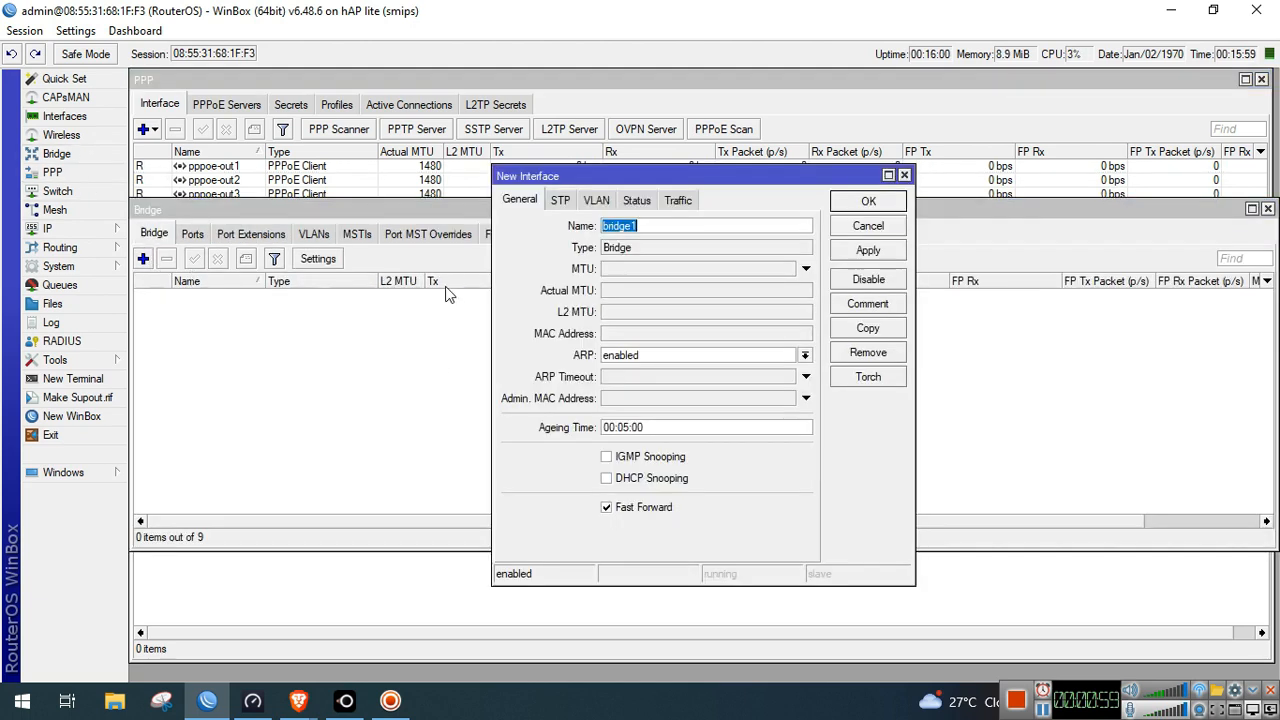
left_click(695, 225)
key("BackSpace")
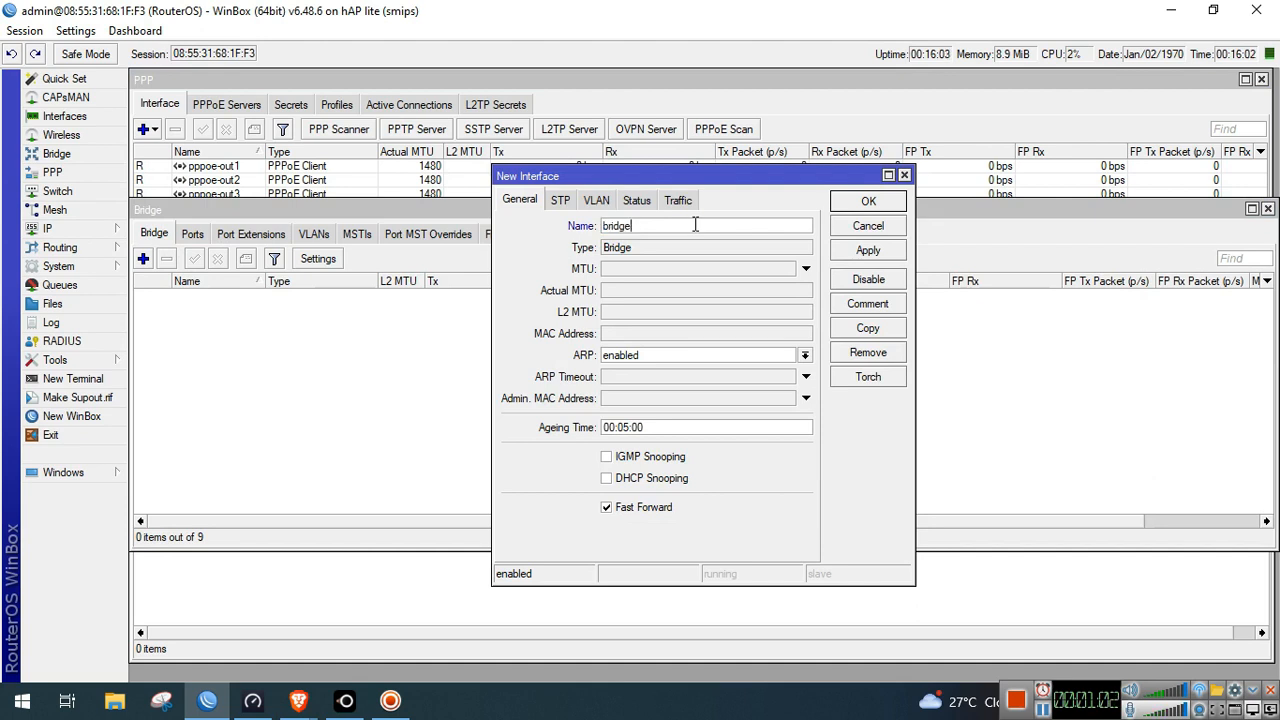
type("-LAN")
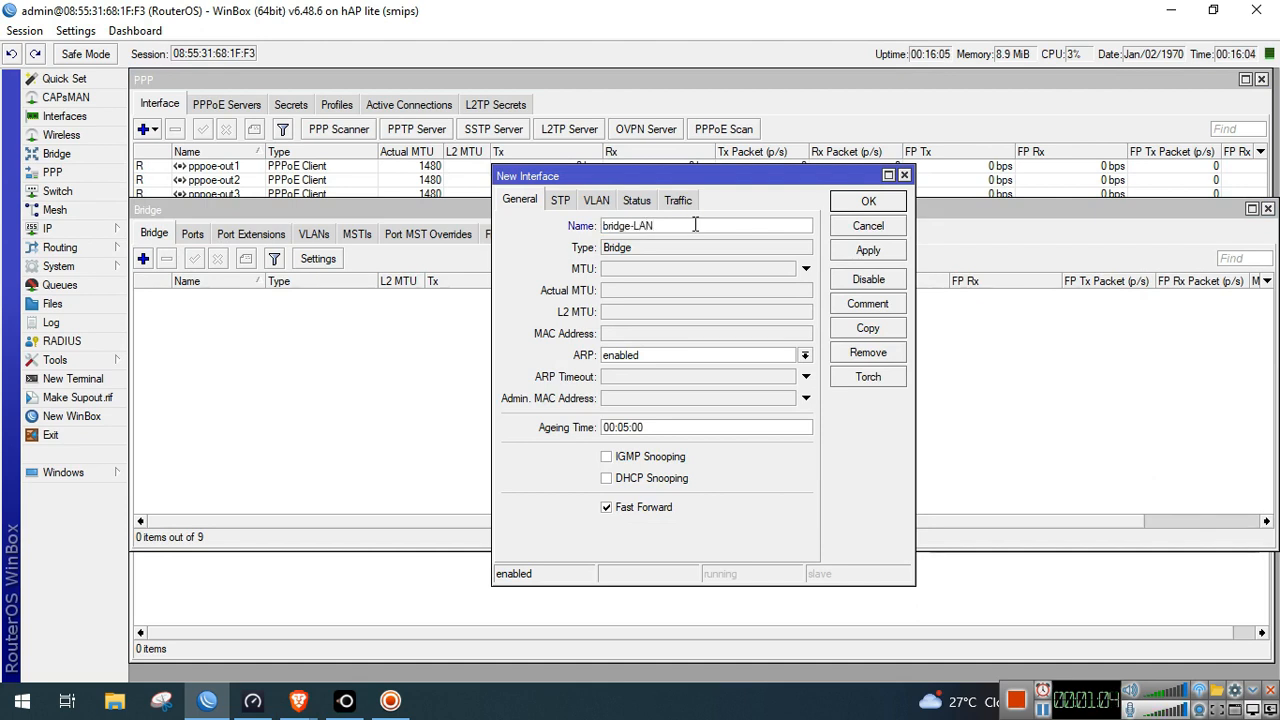
left_click(868, 201)
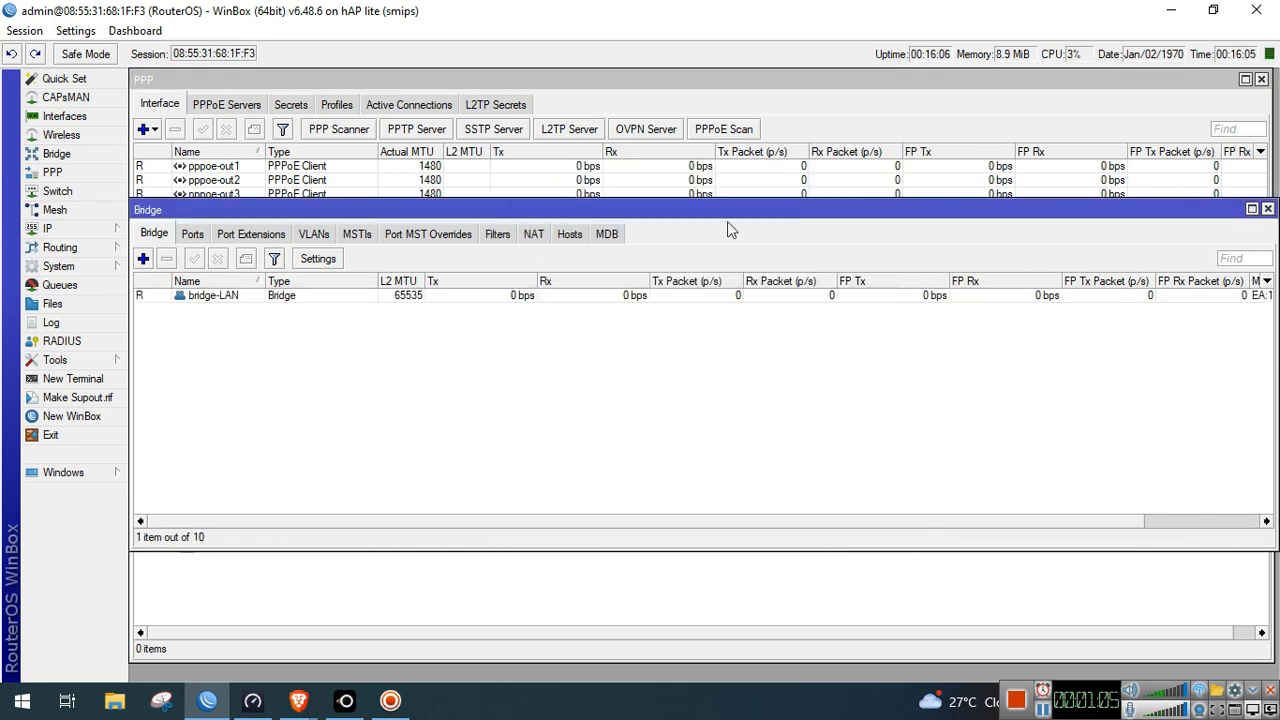
Add ether4 and wlan1 as bridge-LAN ports and close the Bridge window
left_click(180, 234)
left_click(144, 258)
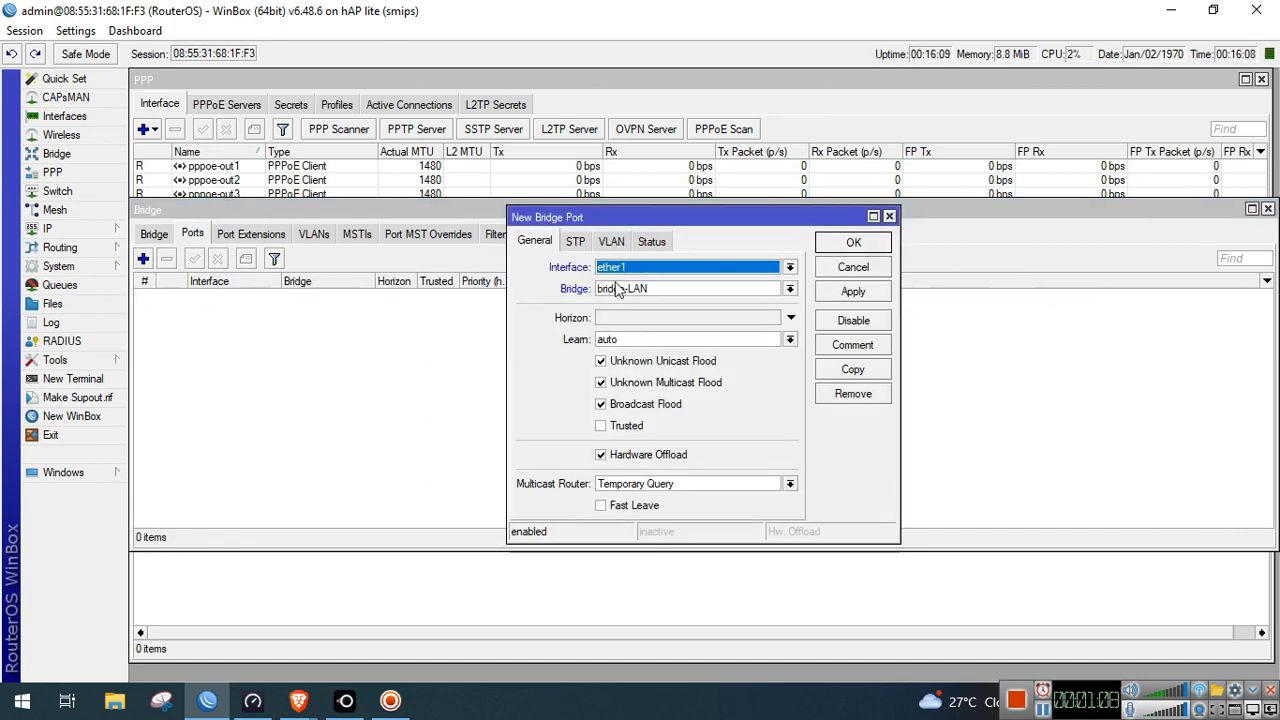
left_click(645, 267)
left_click(640, 326)
left_click(853, 243)
left_click(144, 259)
left_click(680, 268)
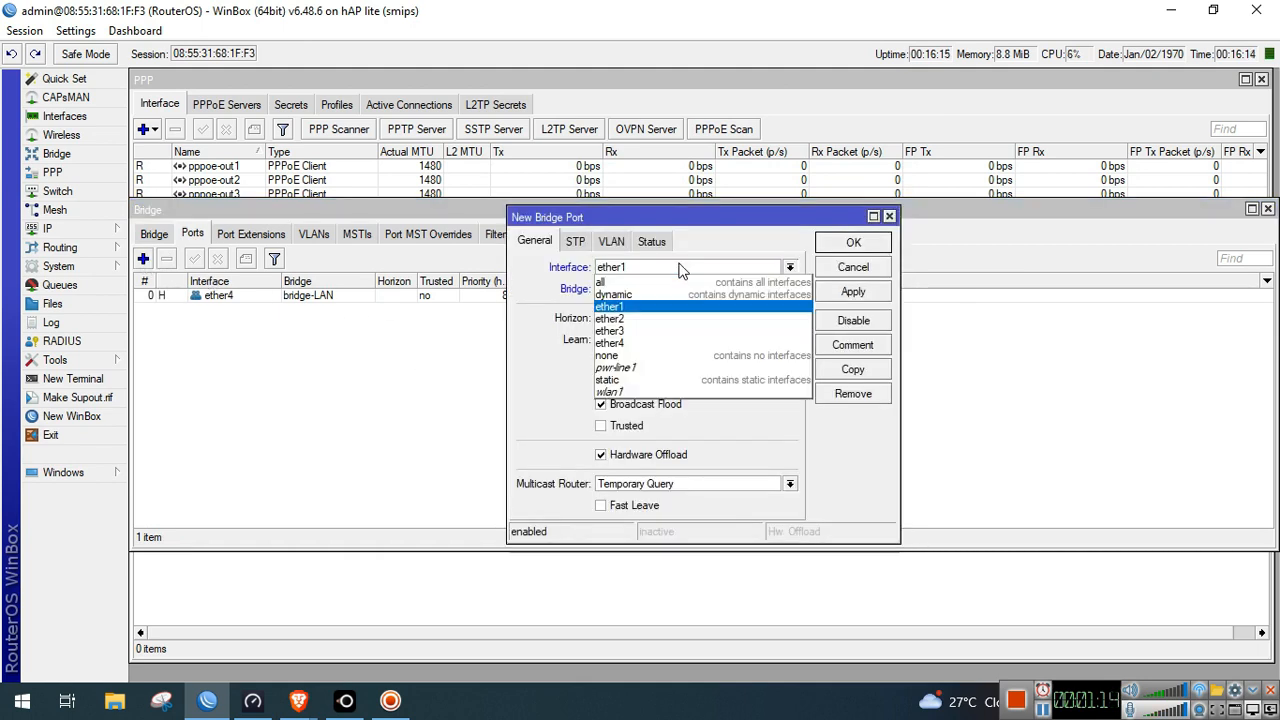
left_click(740, 391)
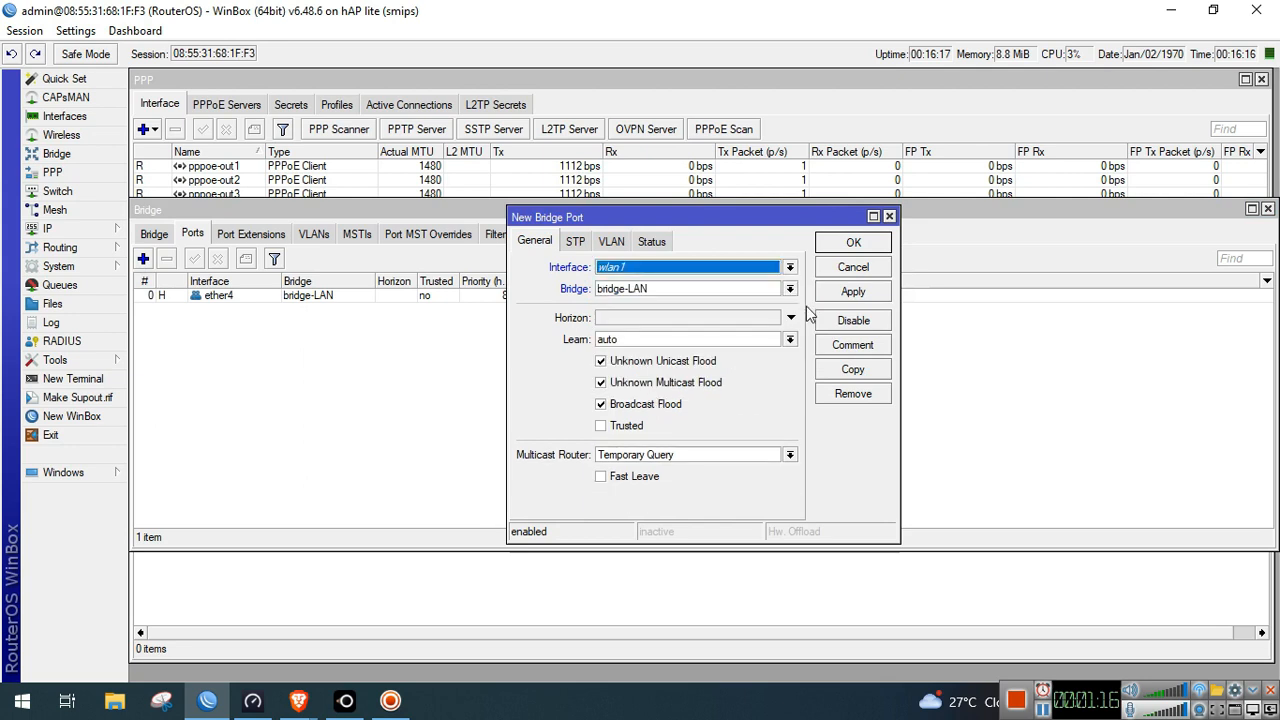
left_click(853, 243)
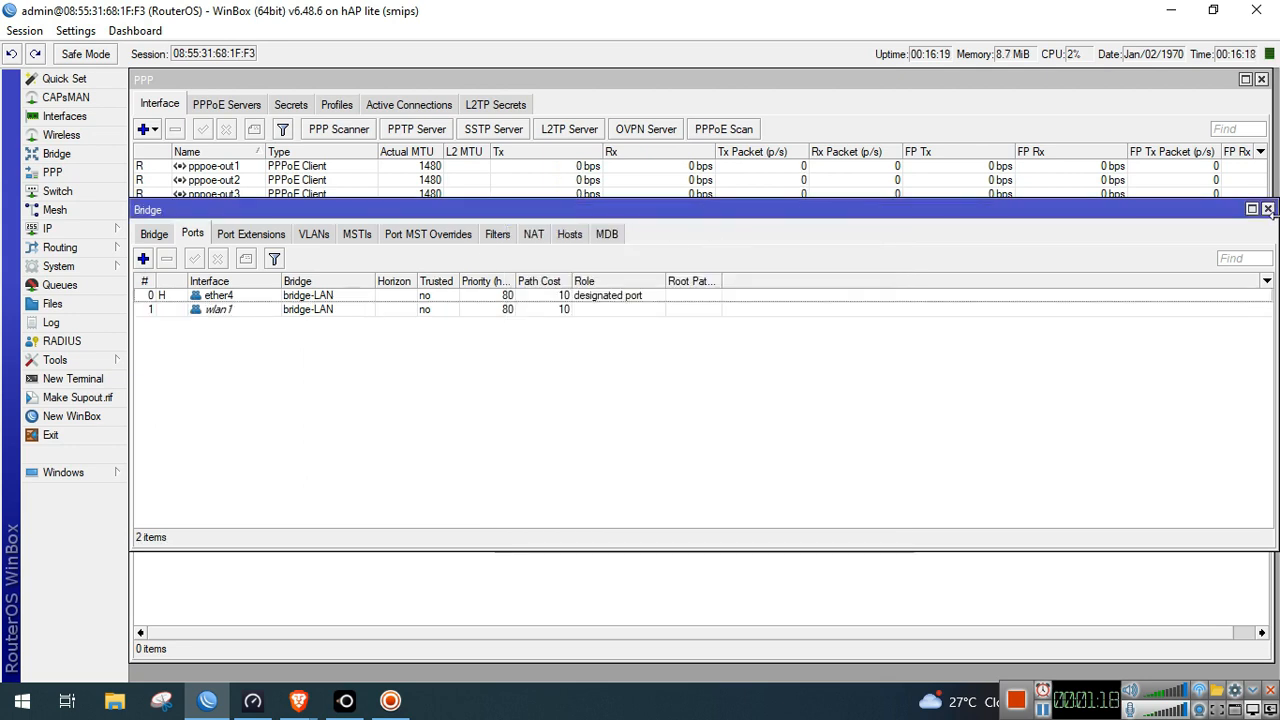
left_click(1268, 209)
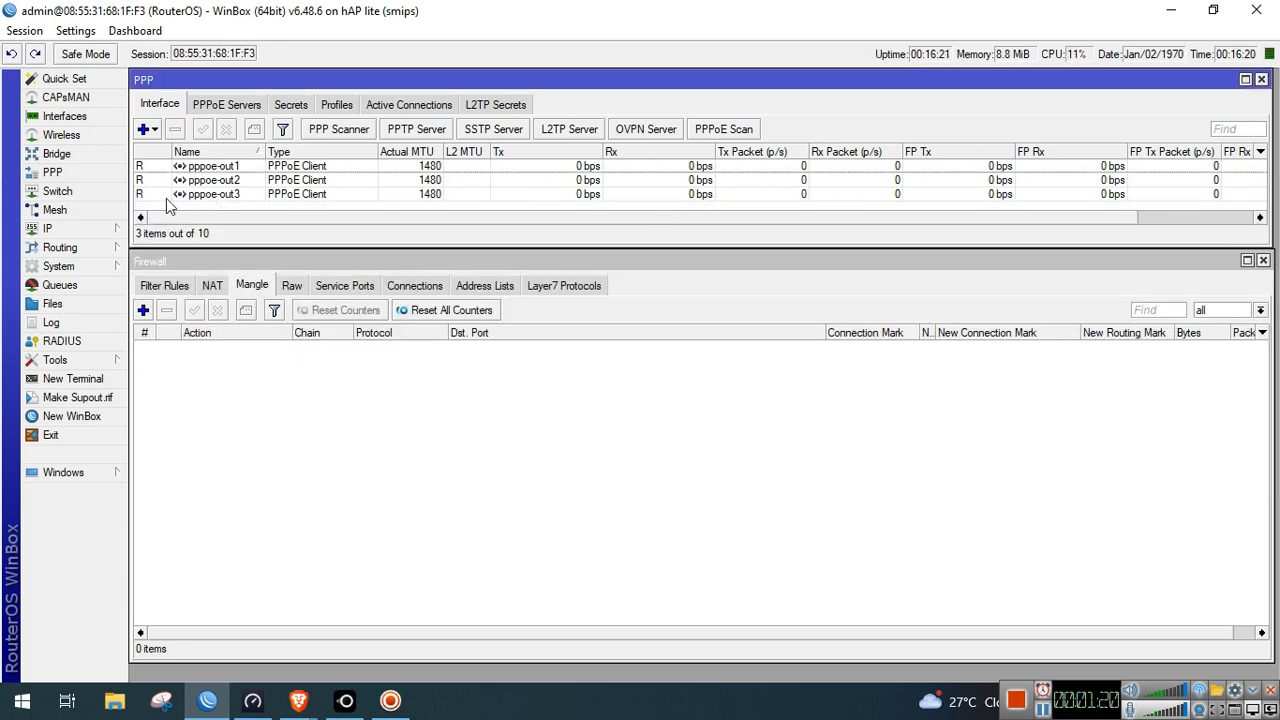
Enable the wlan1 wireless interface from the interface list
left_click(70, 118)
left_click(224, 312)
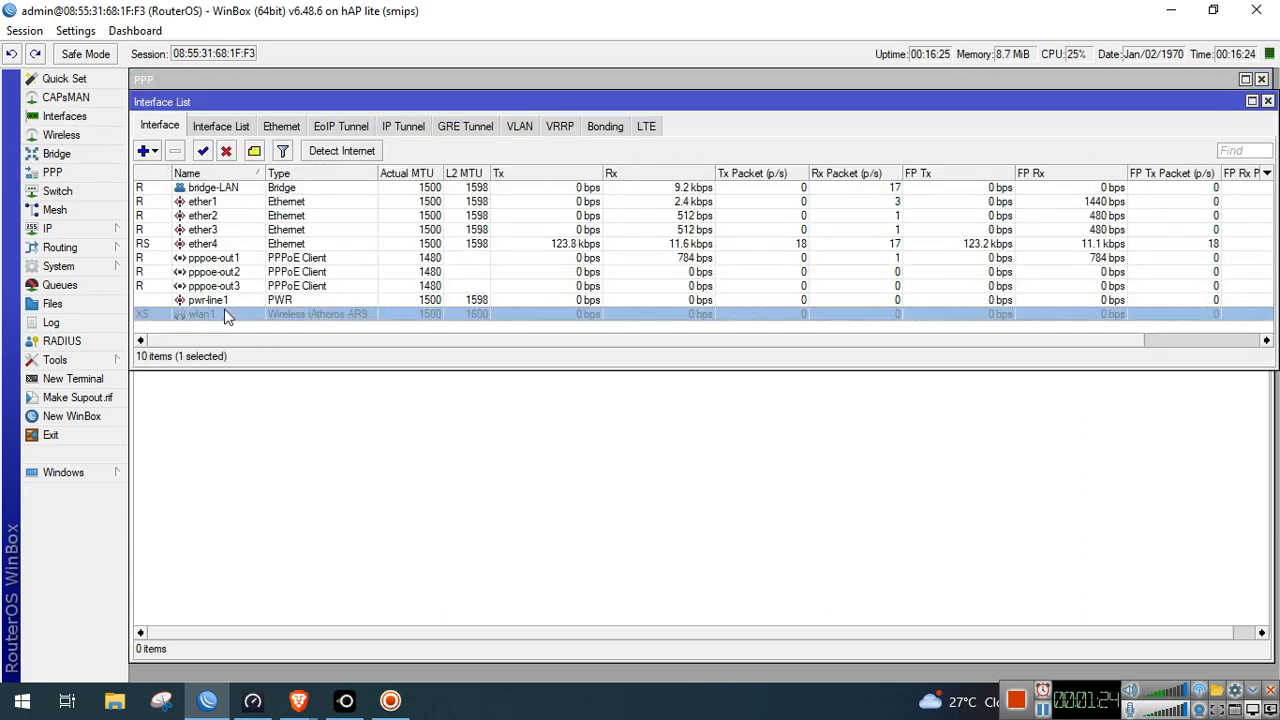
double_click(282, 316)
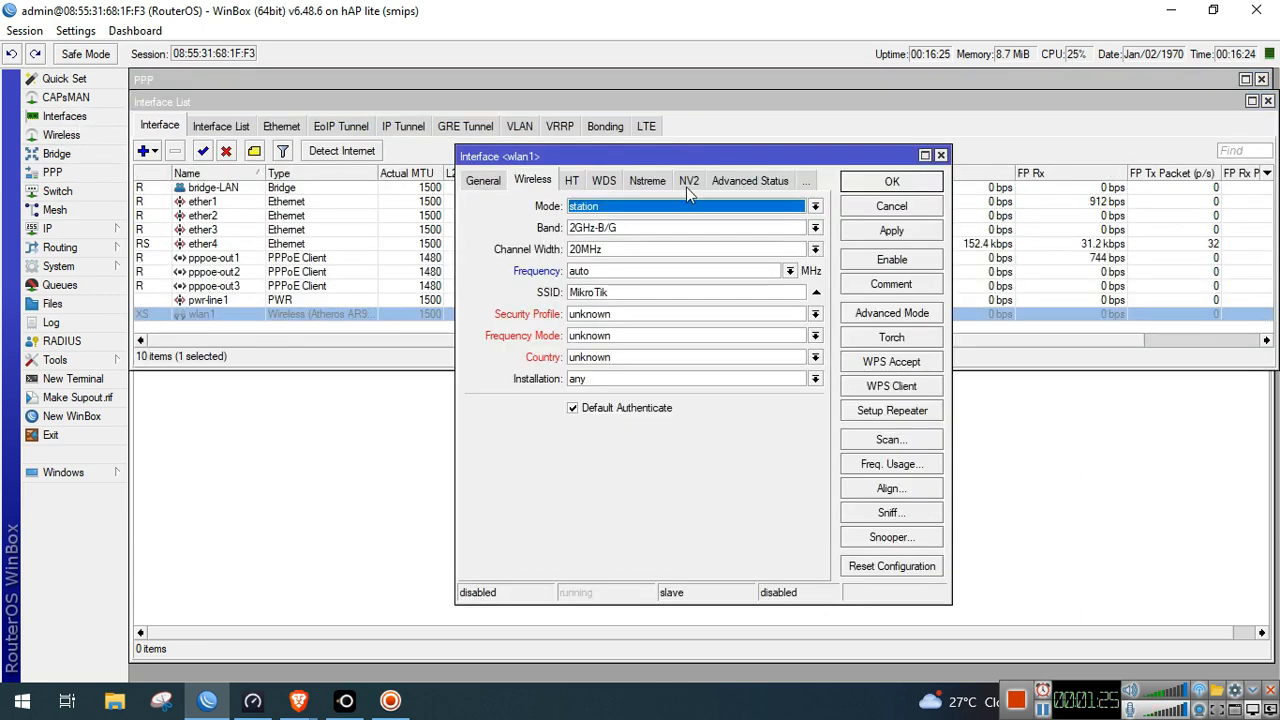
left_click(892, 260)
left_click(891, 183)
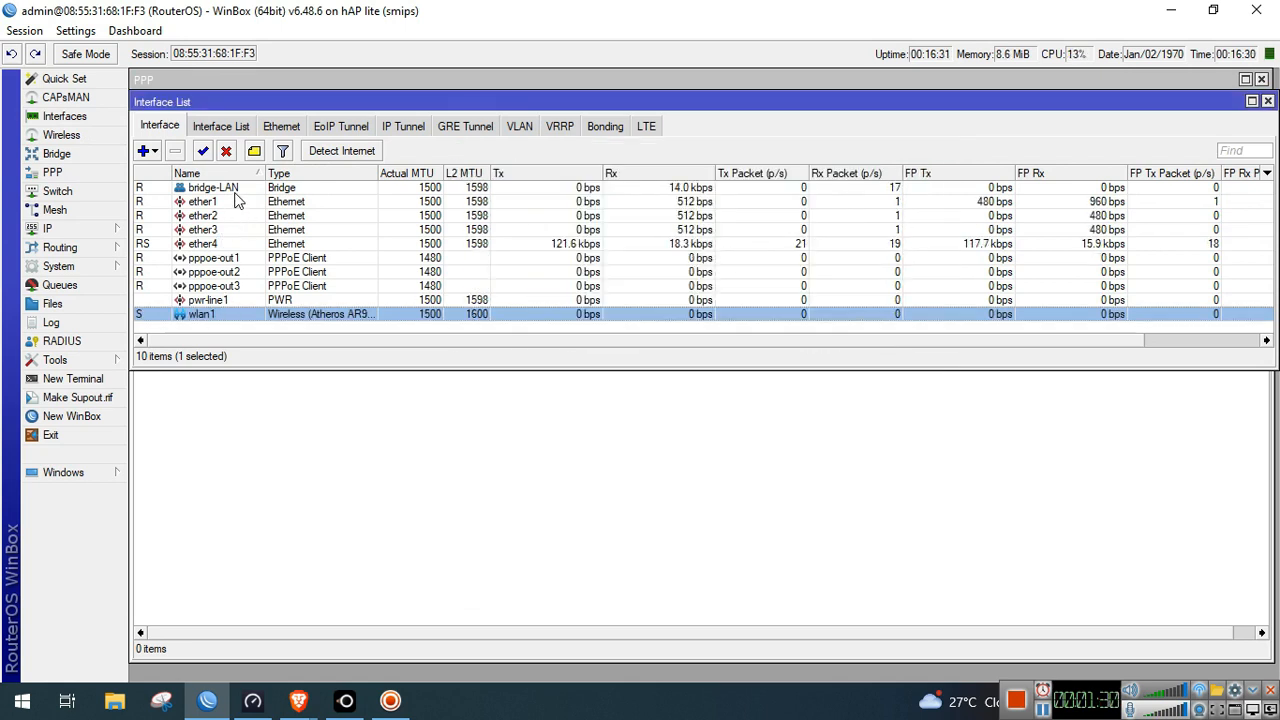
Rename ether1, ether2 and ether3 to ISP1, ISP2 and ISP3
double_click(205, 201)
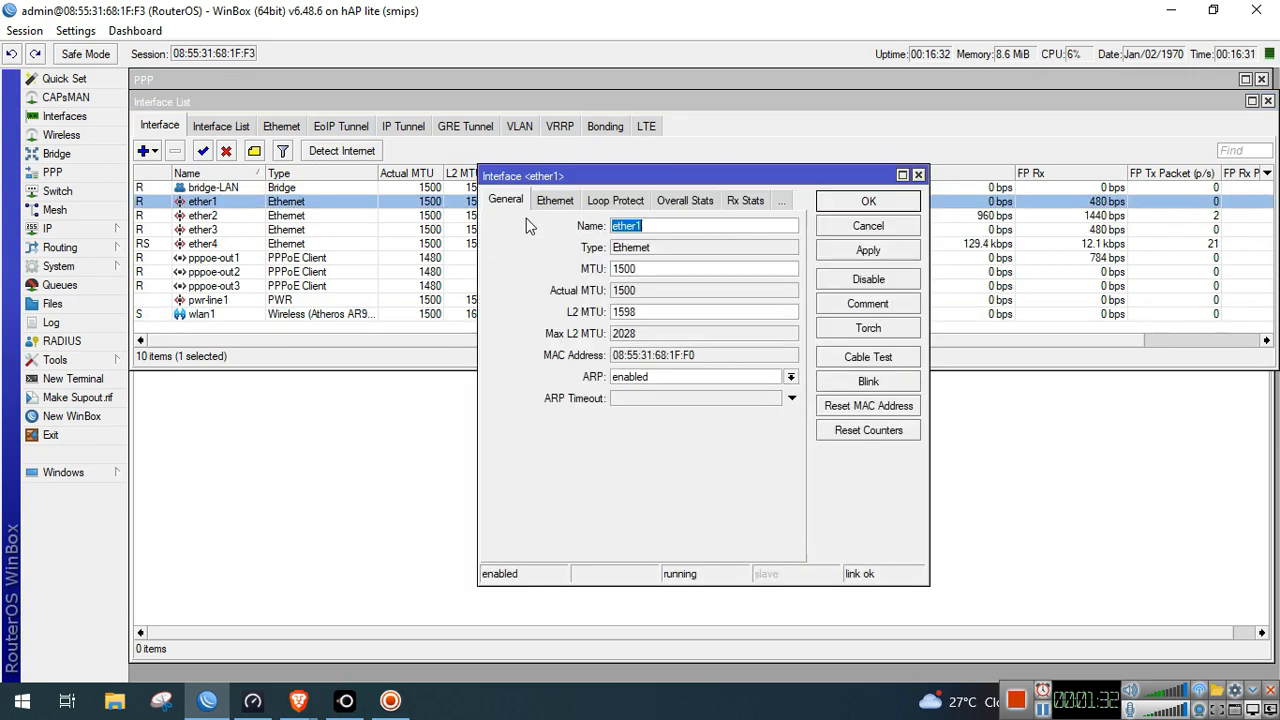
key("BackSpace")
key("BackSpace")
type("SP1")
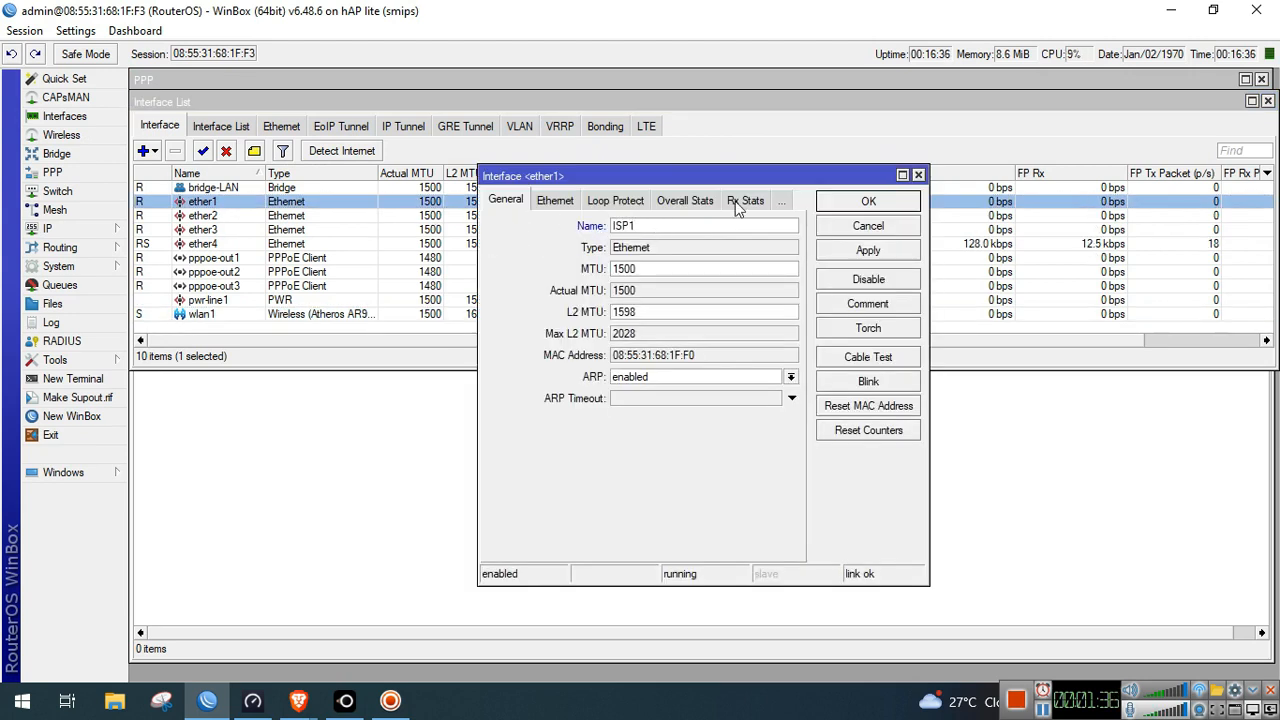
left_click(840, 203)
left_click(388, 219)
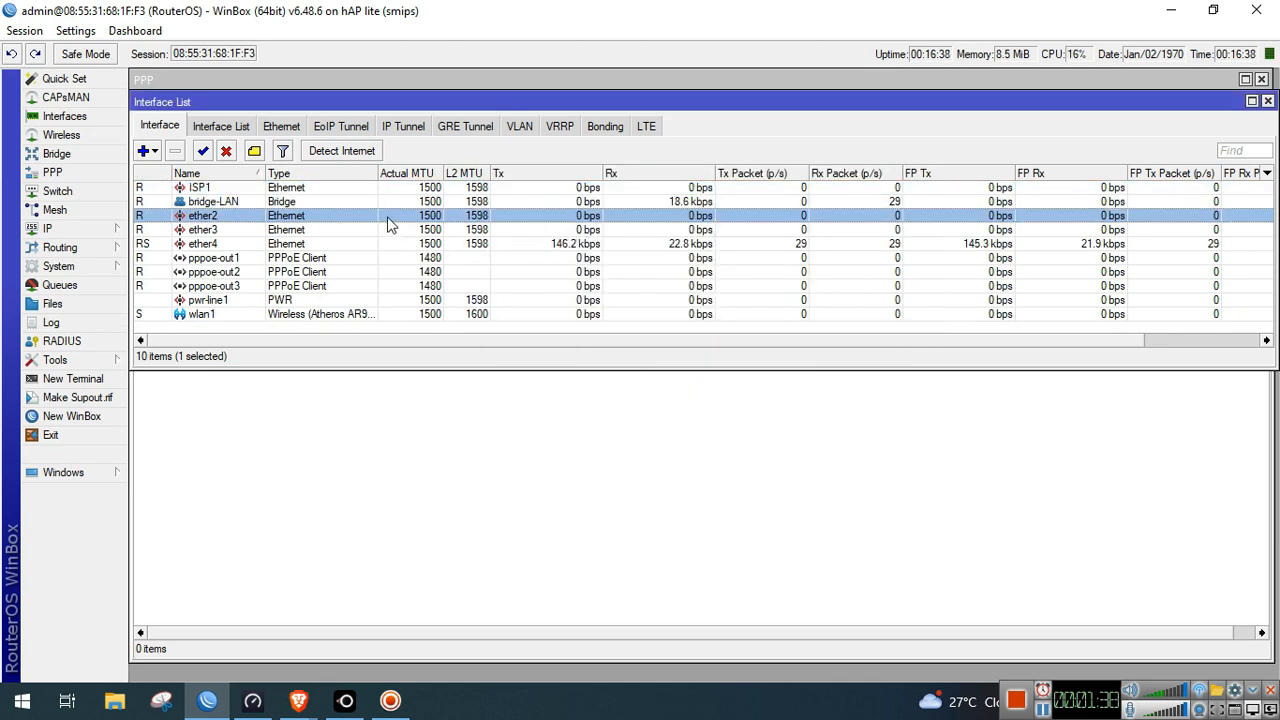
double_click(390, 225)
type("ISP2")
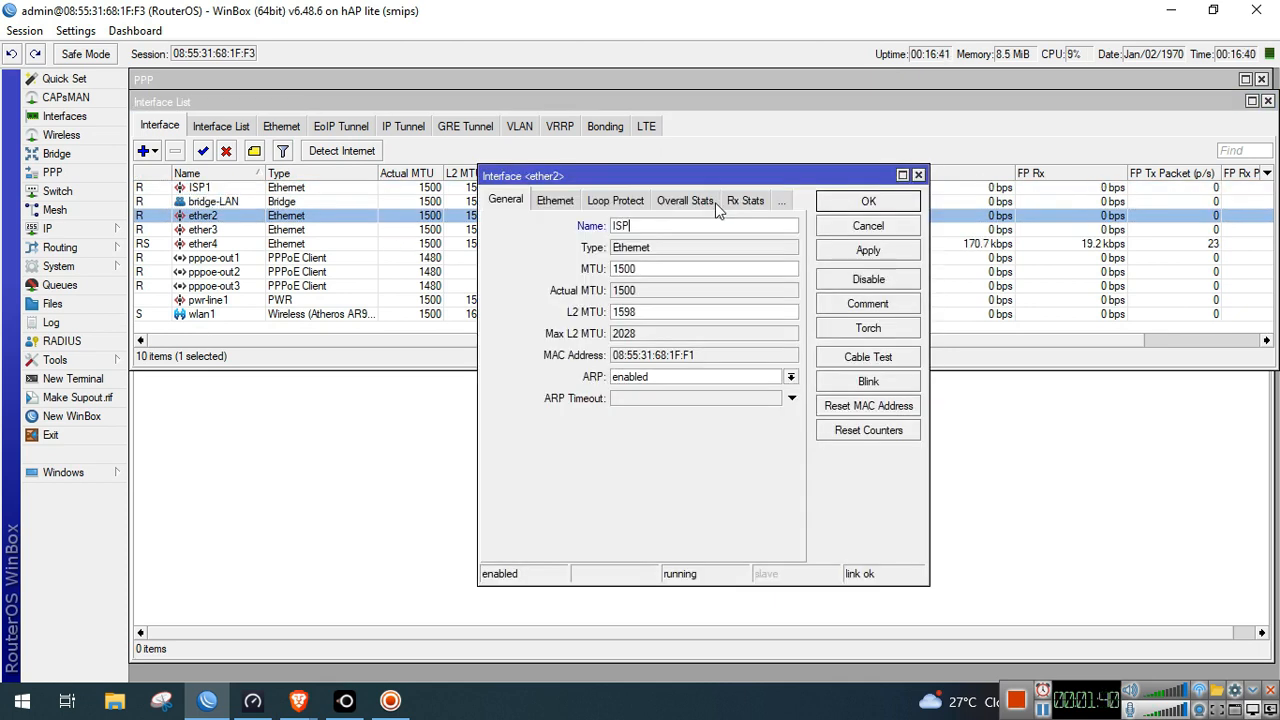
left_click(868, 201)
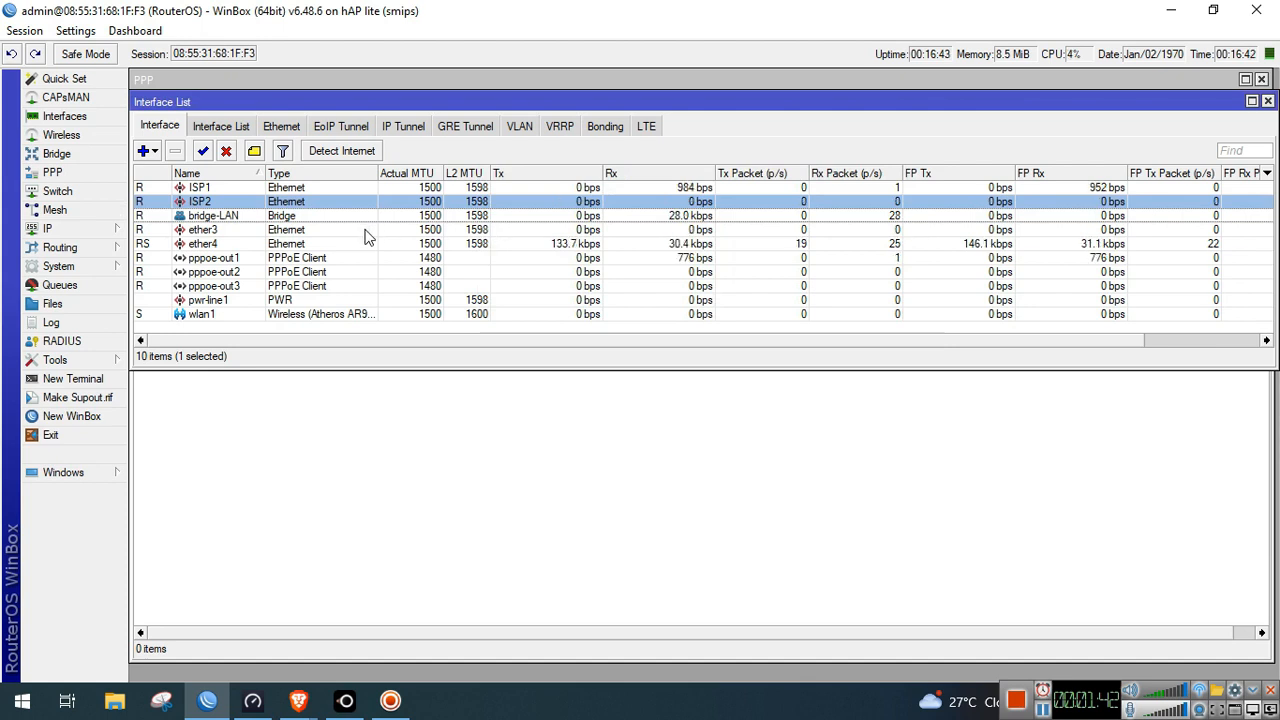
double_click(370, 230)
type("IS")
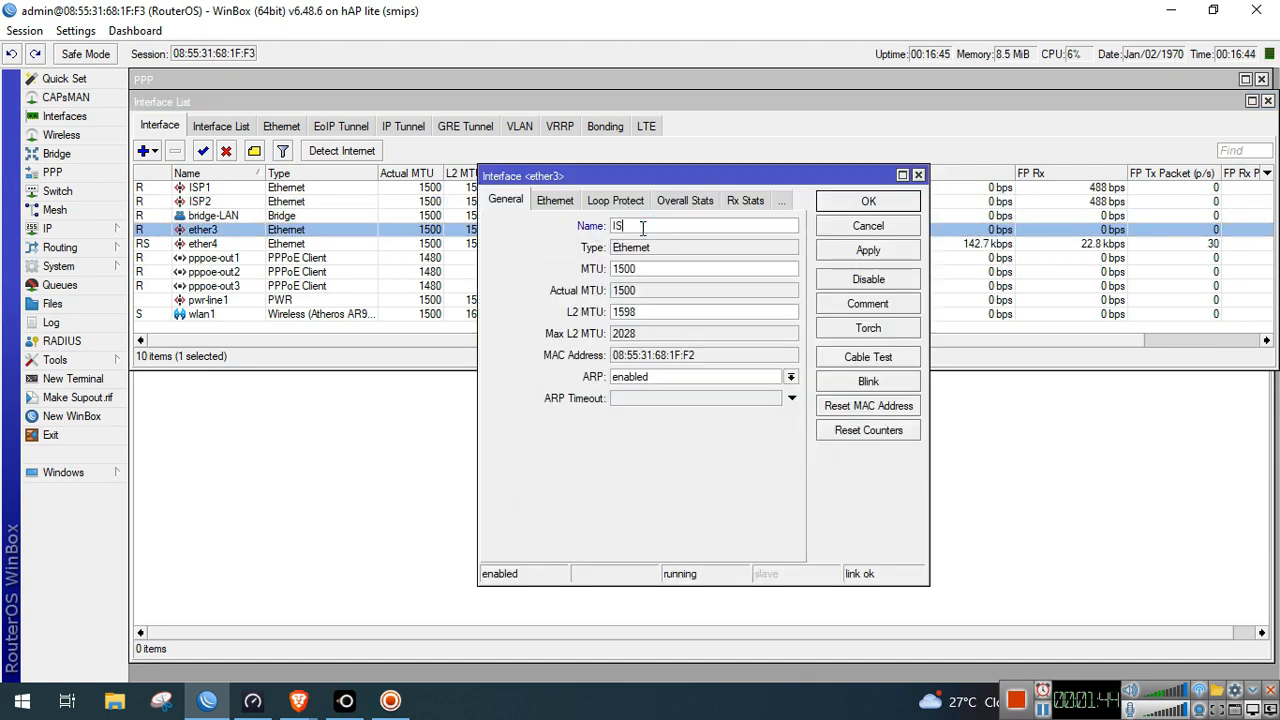
type("P3")
left_click(866, 202)
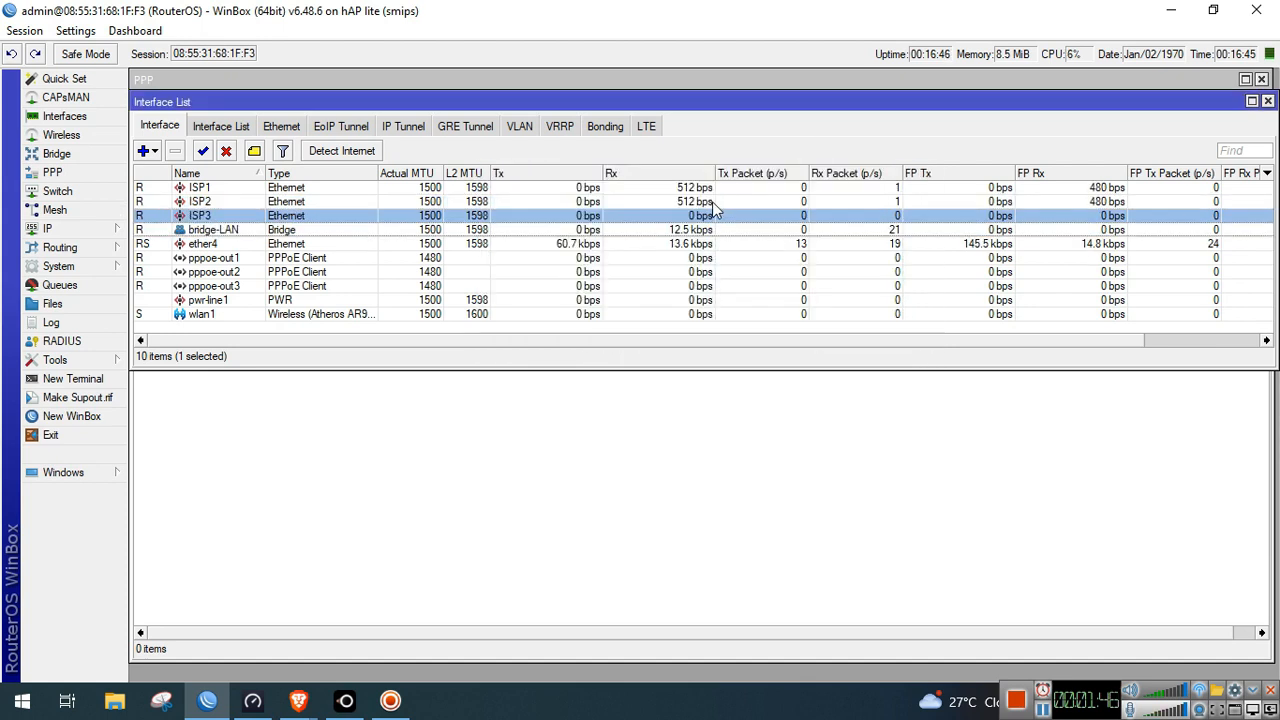
left_click(315, 313)
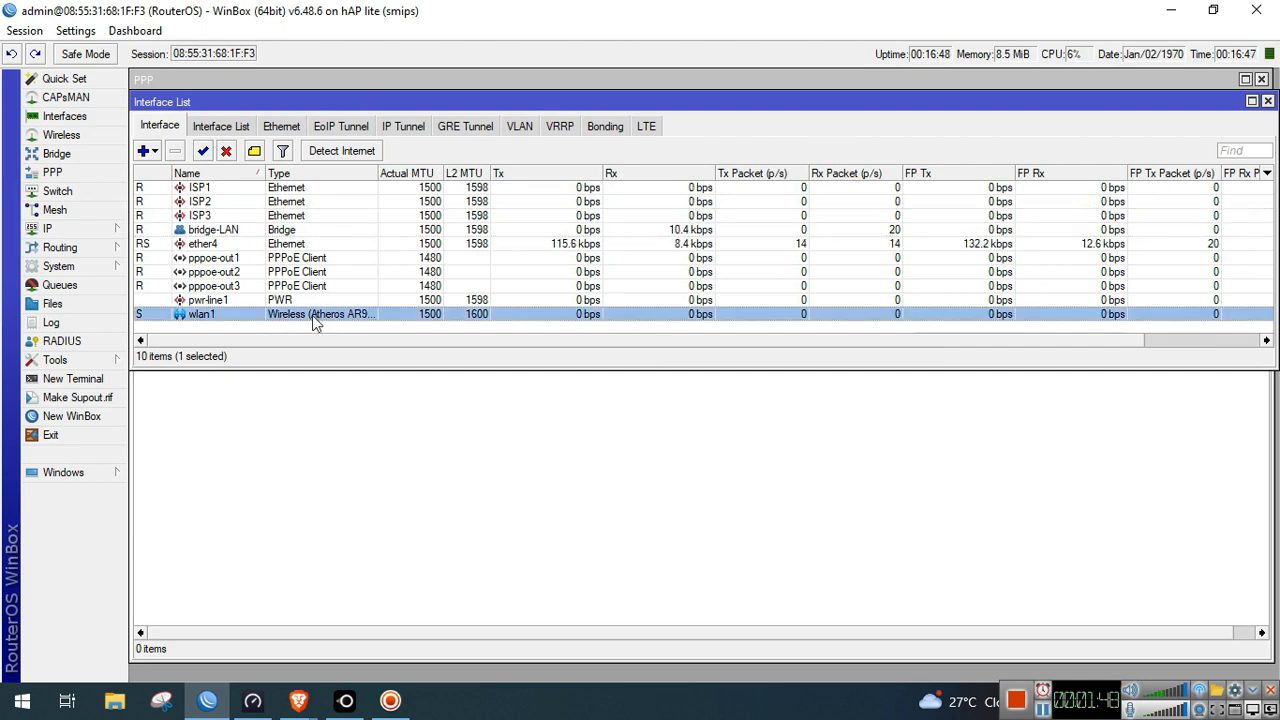
left_click(88, 232)
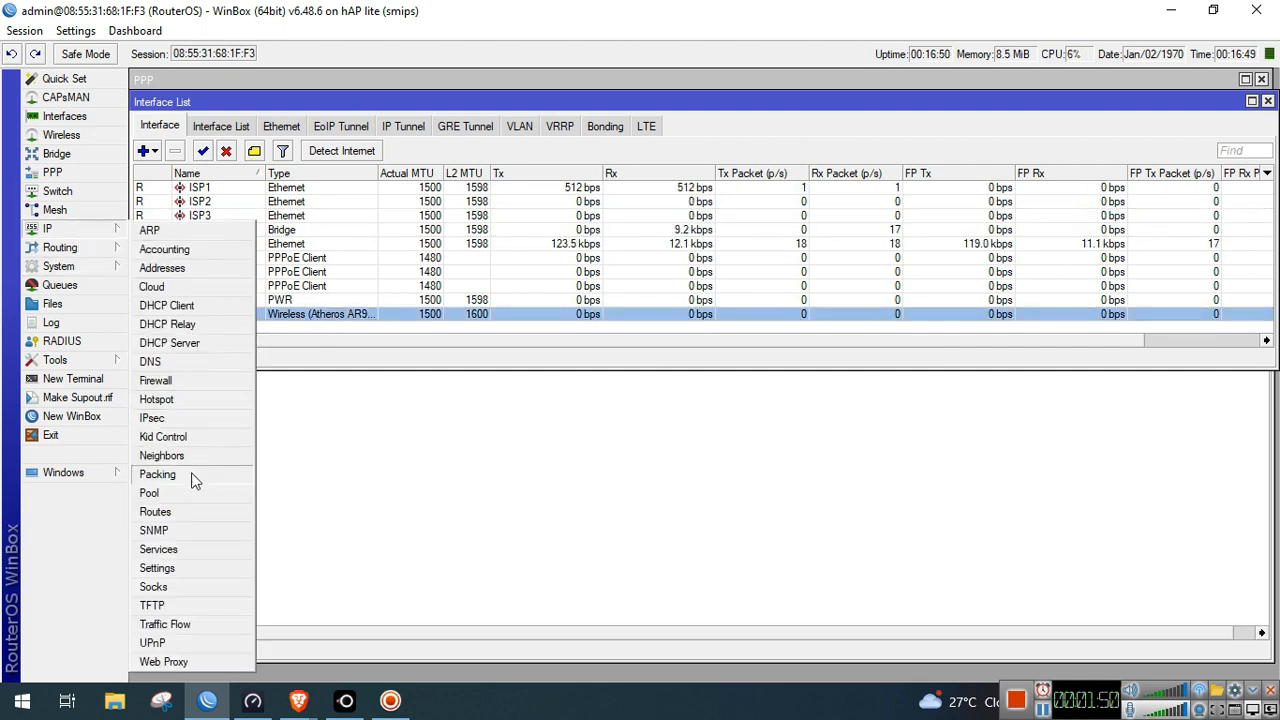
Set DNS servers 8.8.8.8 and 8.8.4.4 and allow remote DNS requests
left_click(179, 361)
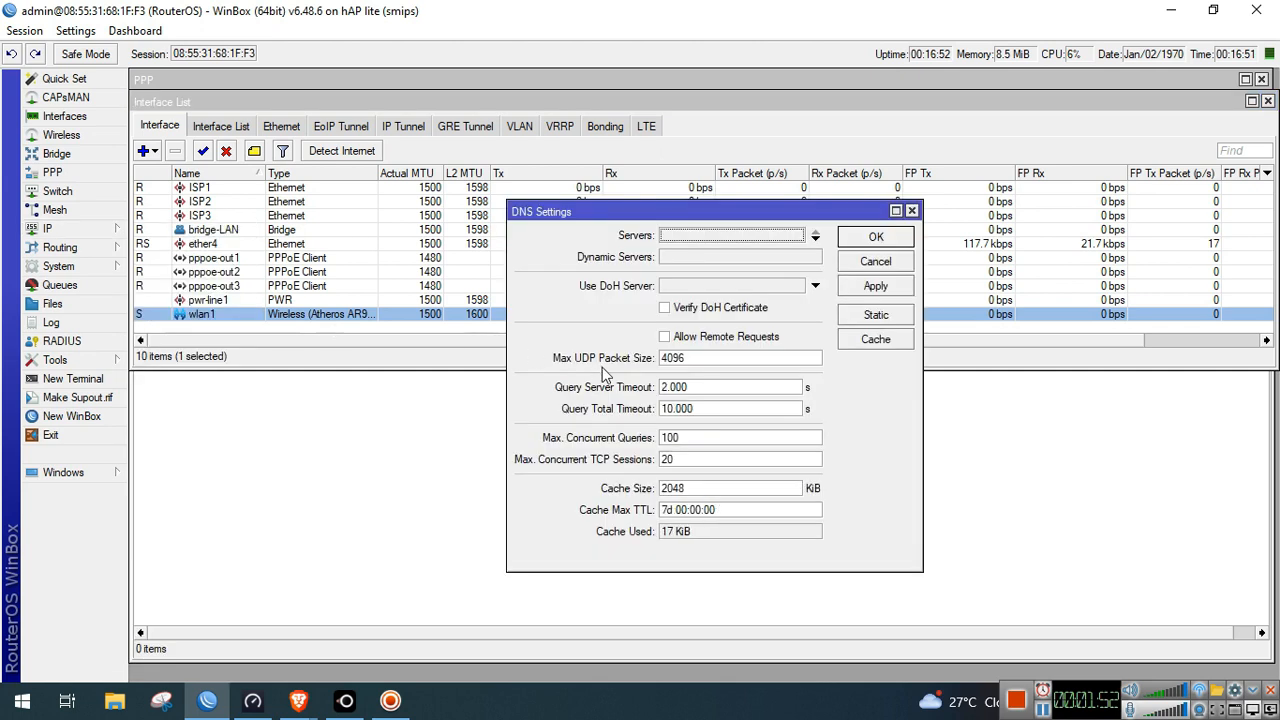
type("8.8.8.8")
left_click(815, 239)
type("8.8.4.4")
left_click(666, 358)
left_click(875, 286)
left_click(876, 238)
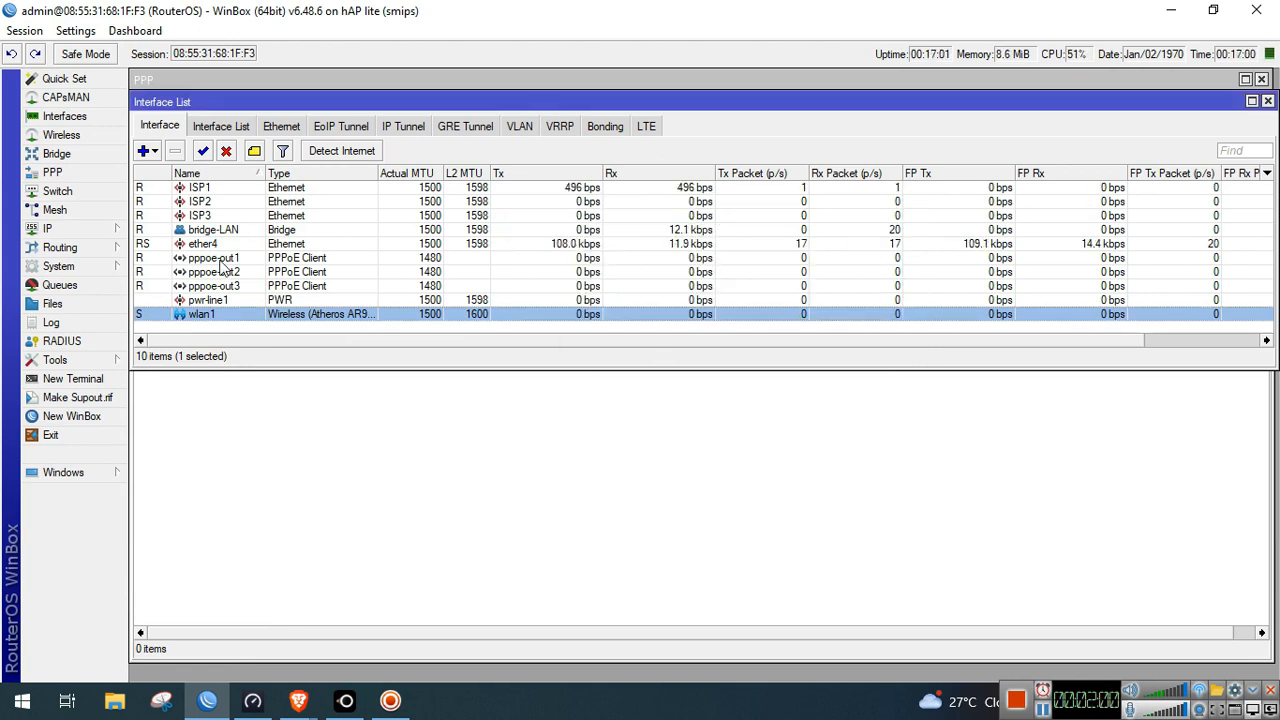
left_click(72, 233)
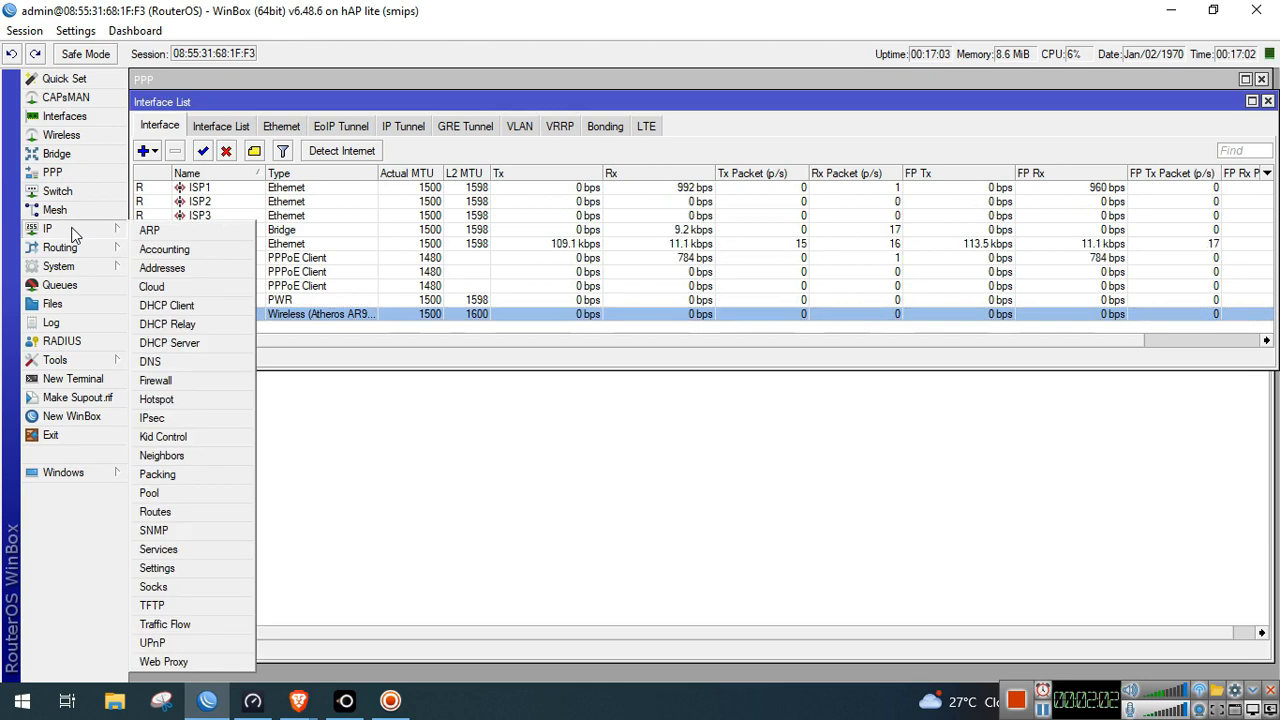
Add address 192.168.88.1/24 on interface bridge-LAN and close the Address List
left_click(162, 268)
left_click(560, 247)
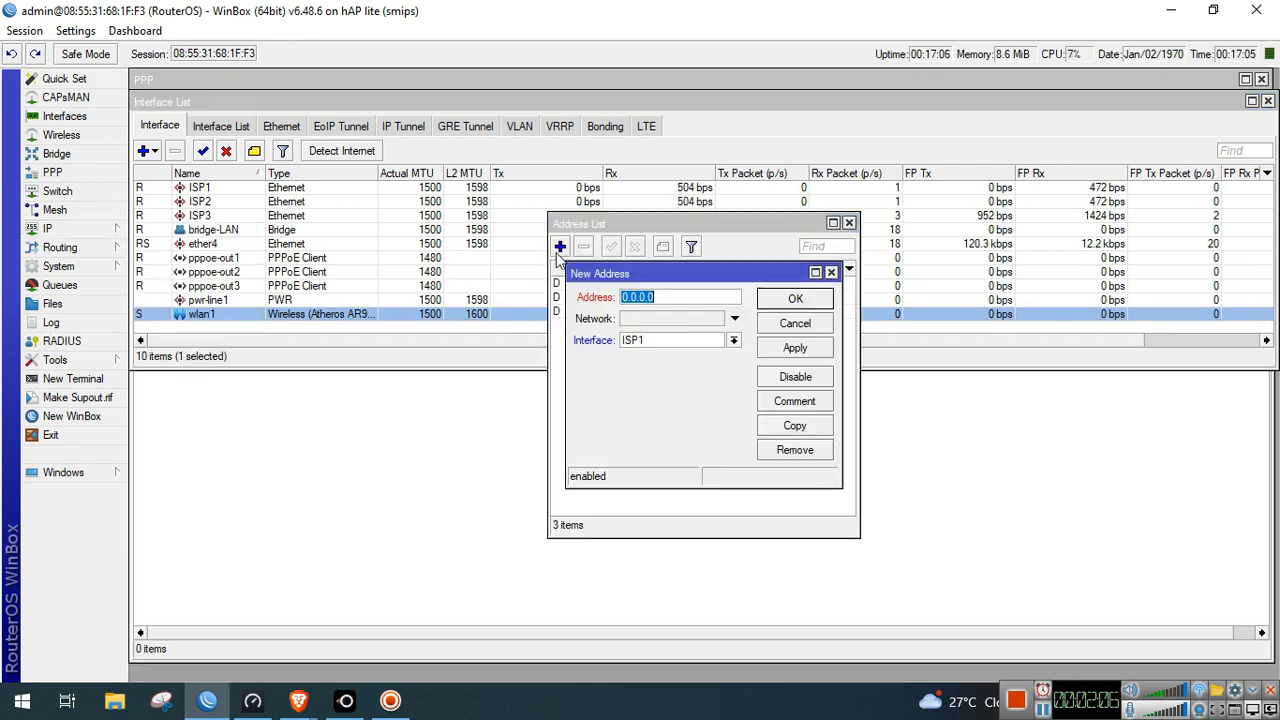
left_click(733, 340)
left_click(697, 397)
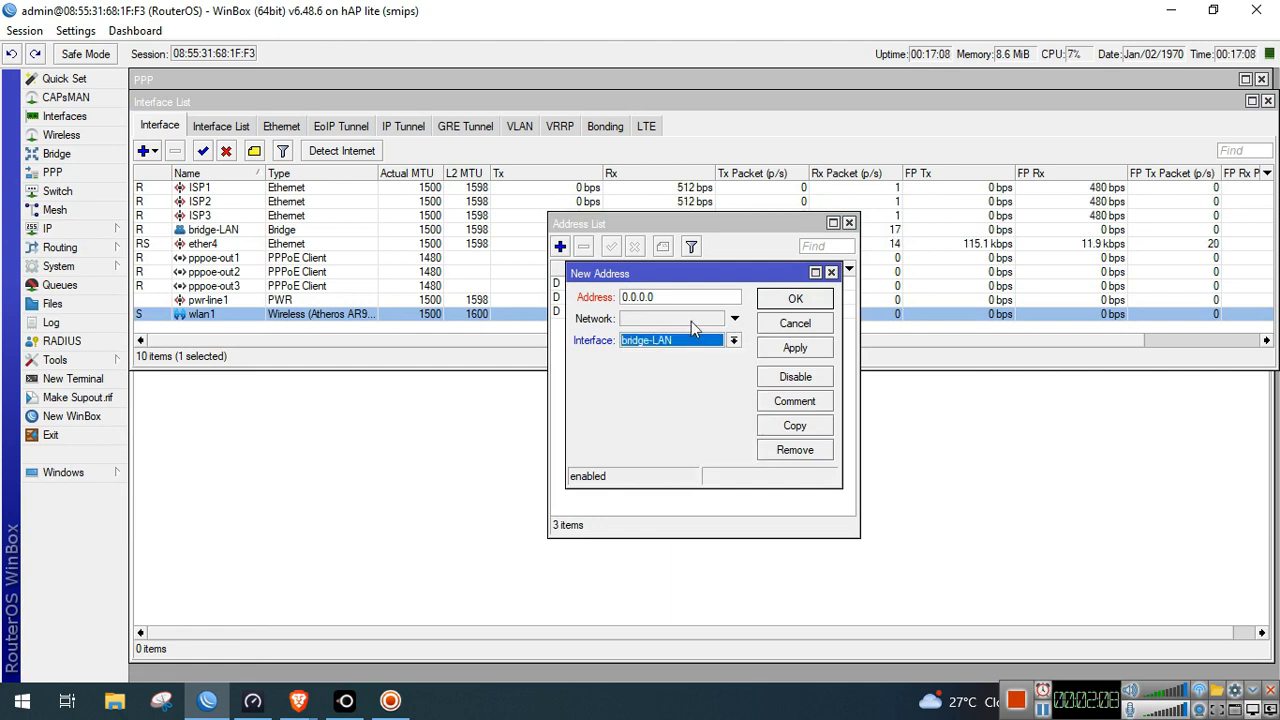
left_click(691, 298)
type("192.168")
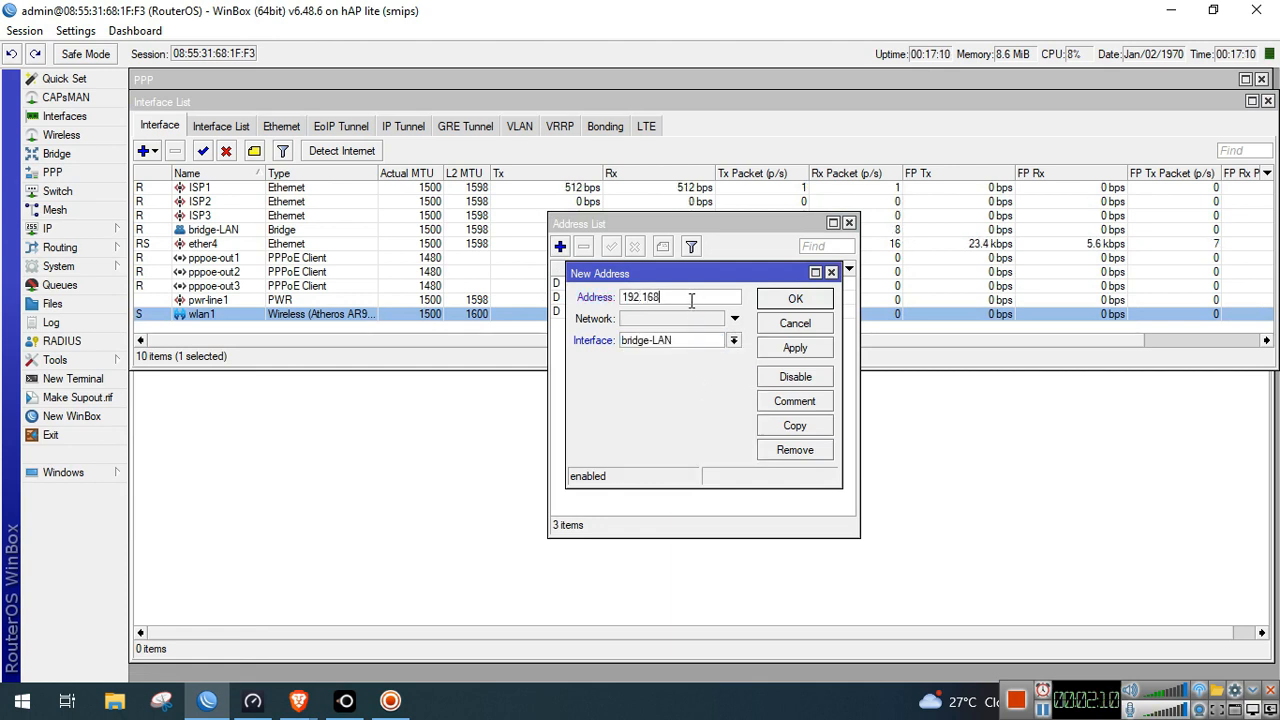
type(".88.1/")
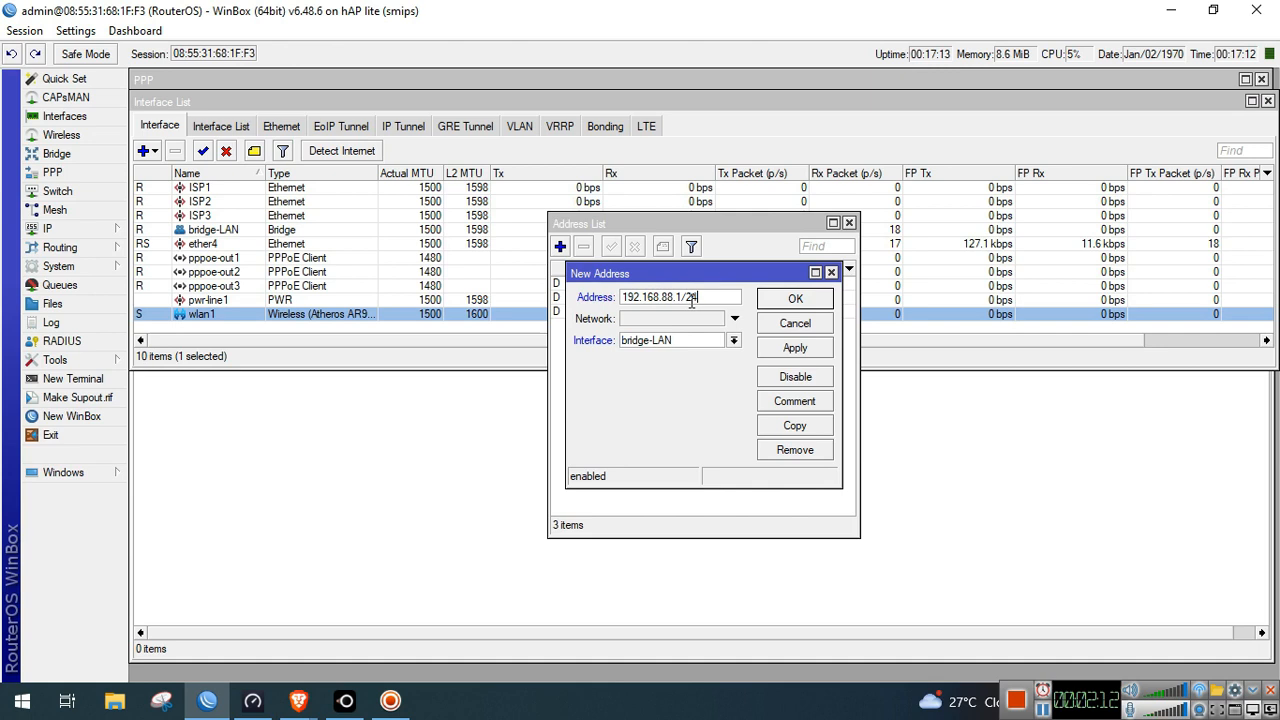
type("24")
left_click(787, 348)
left_click(790, 302)
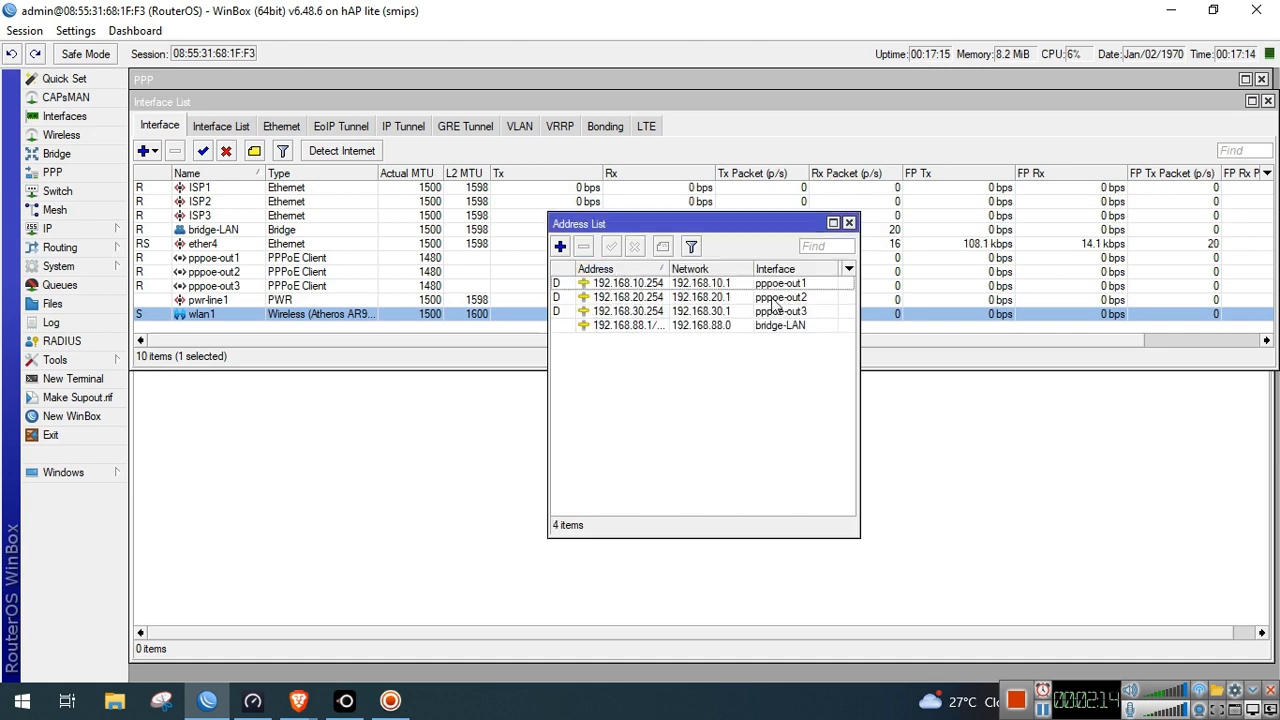
left_click(848, 223)
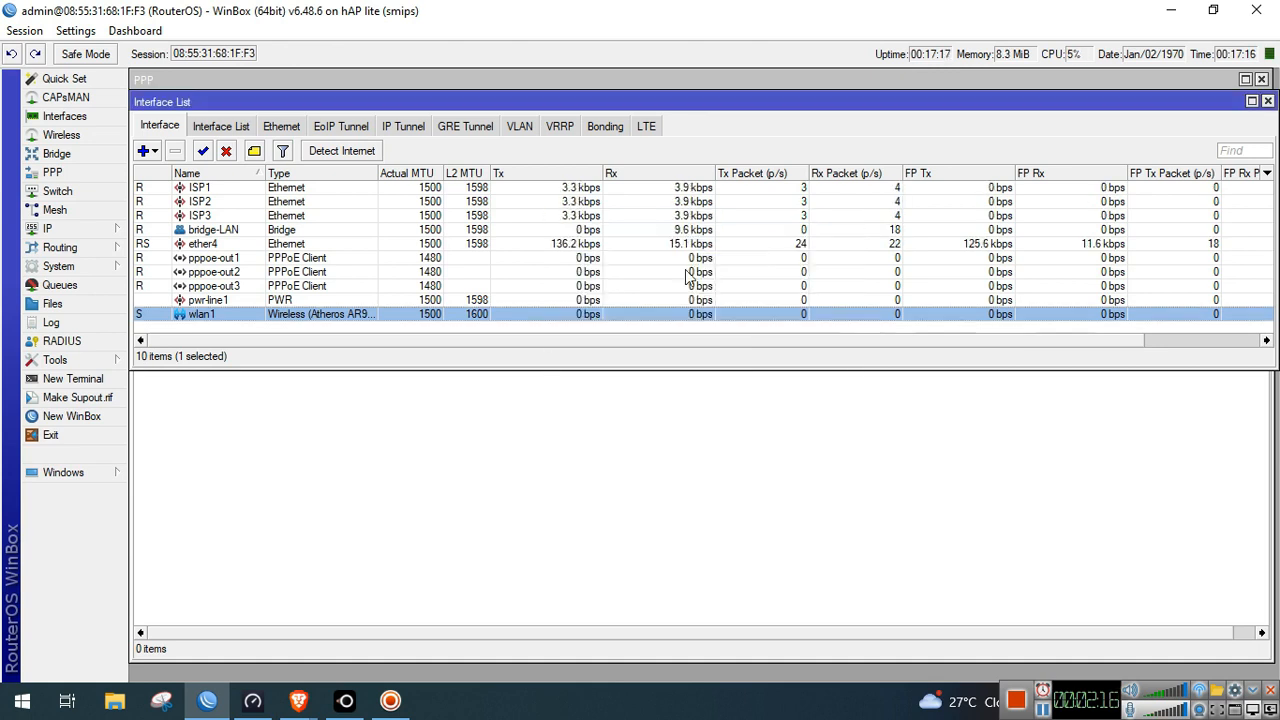
left_click(389, 411)
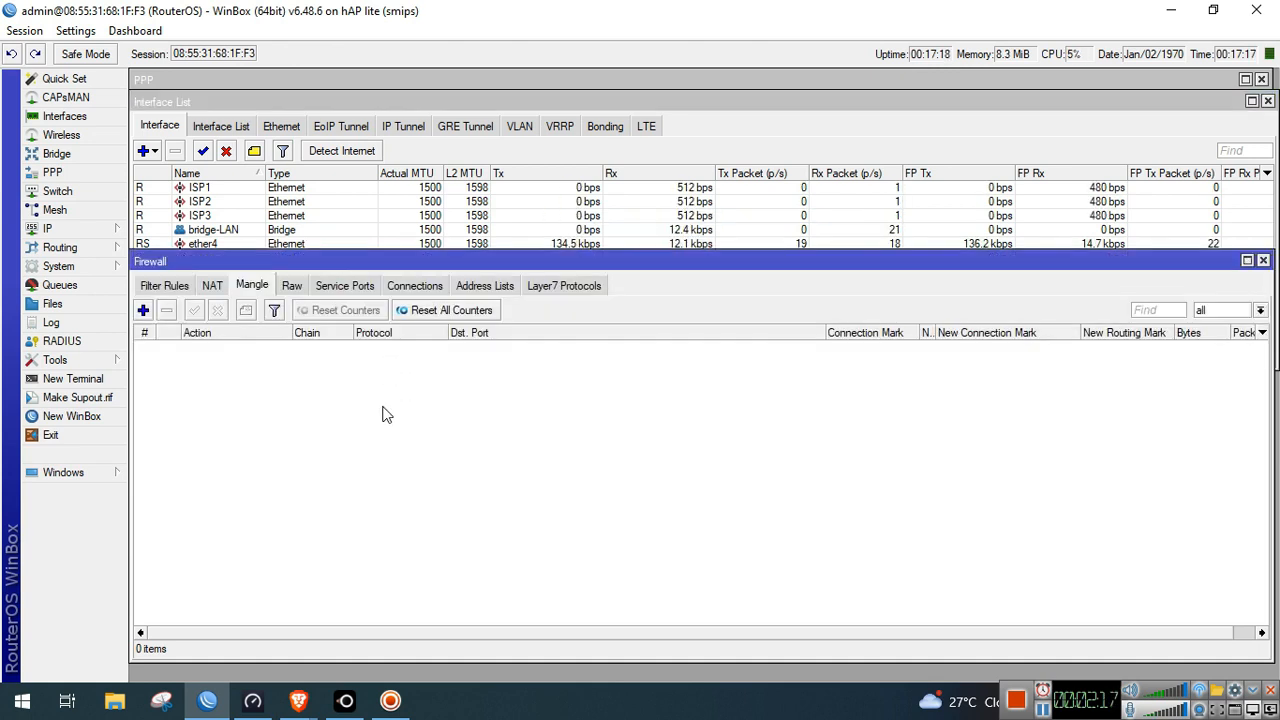
Run DHCP Setup on bridge-LAN, accepting the suggested address space, gateway, pool, DNS and lease time
left_click(60, 228)
left_click(170, 346)
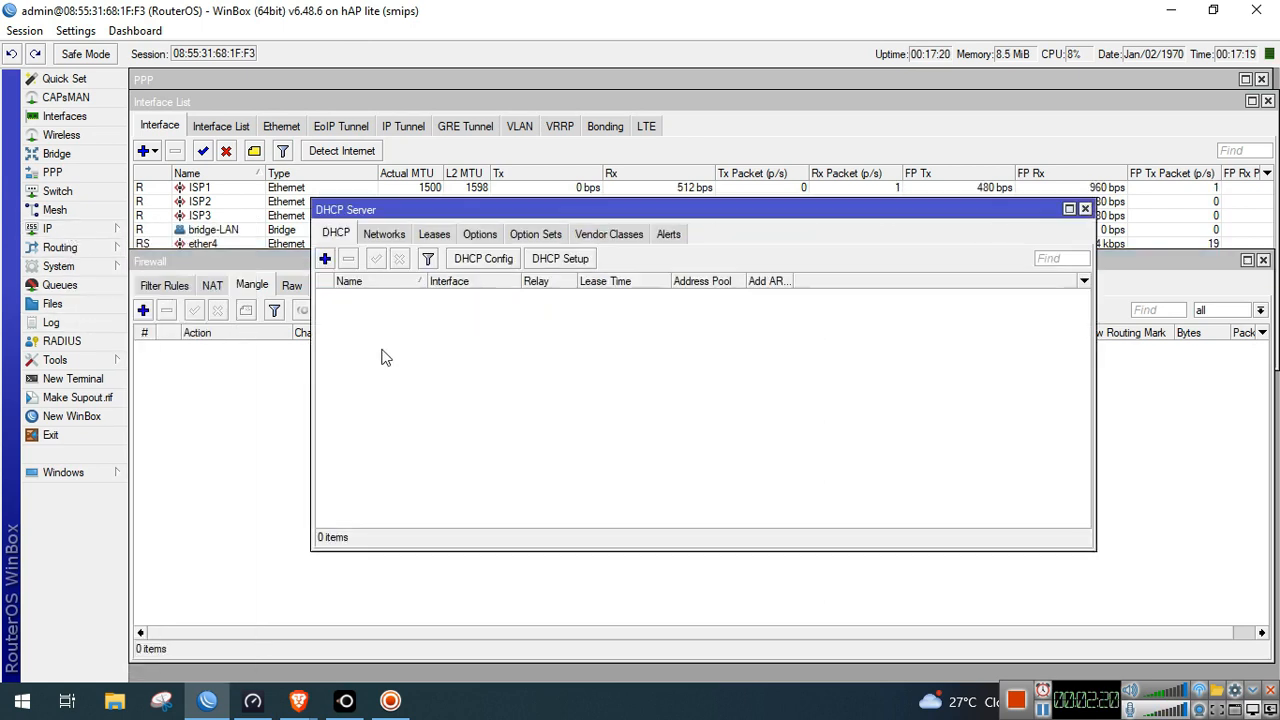
left_click(560, 258)
left_click(752, 373)
left_click(746, 424)
left_click(746, 423)
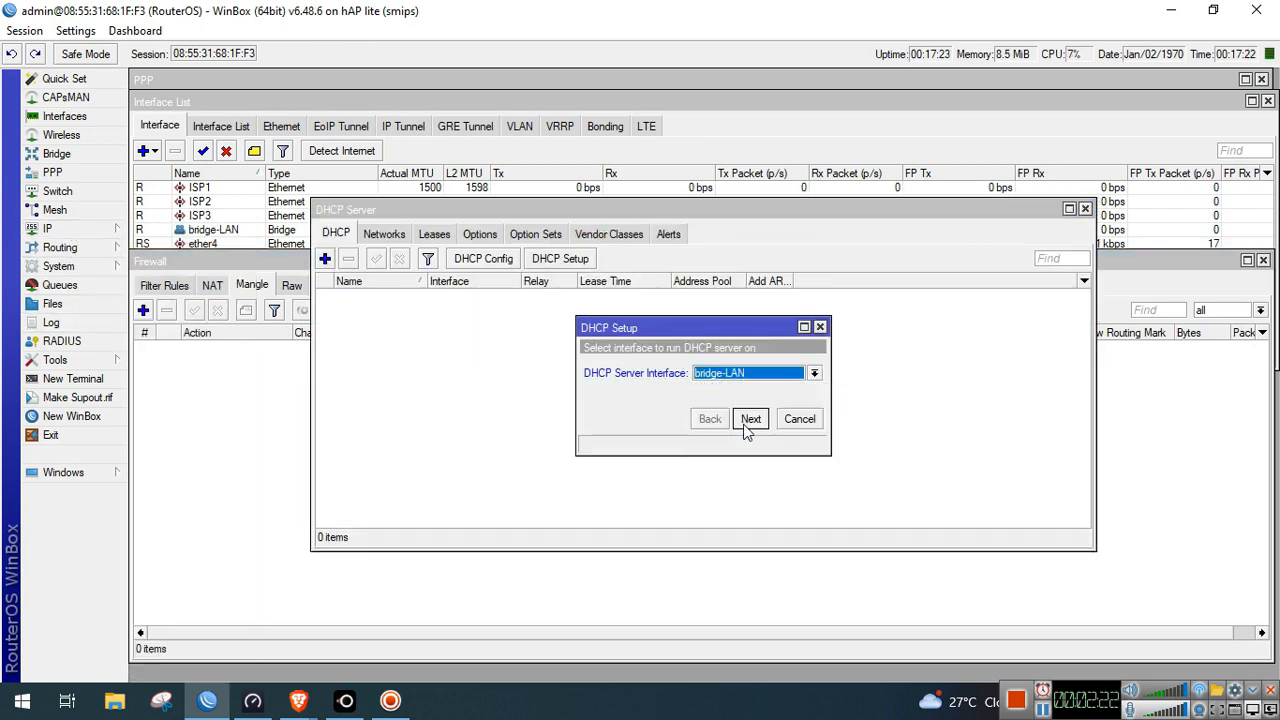
left_click(746, 423)
left_click(746, 423)
left_click(748, 422)
left_click(750, 423)
left_click(757, 424)
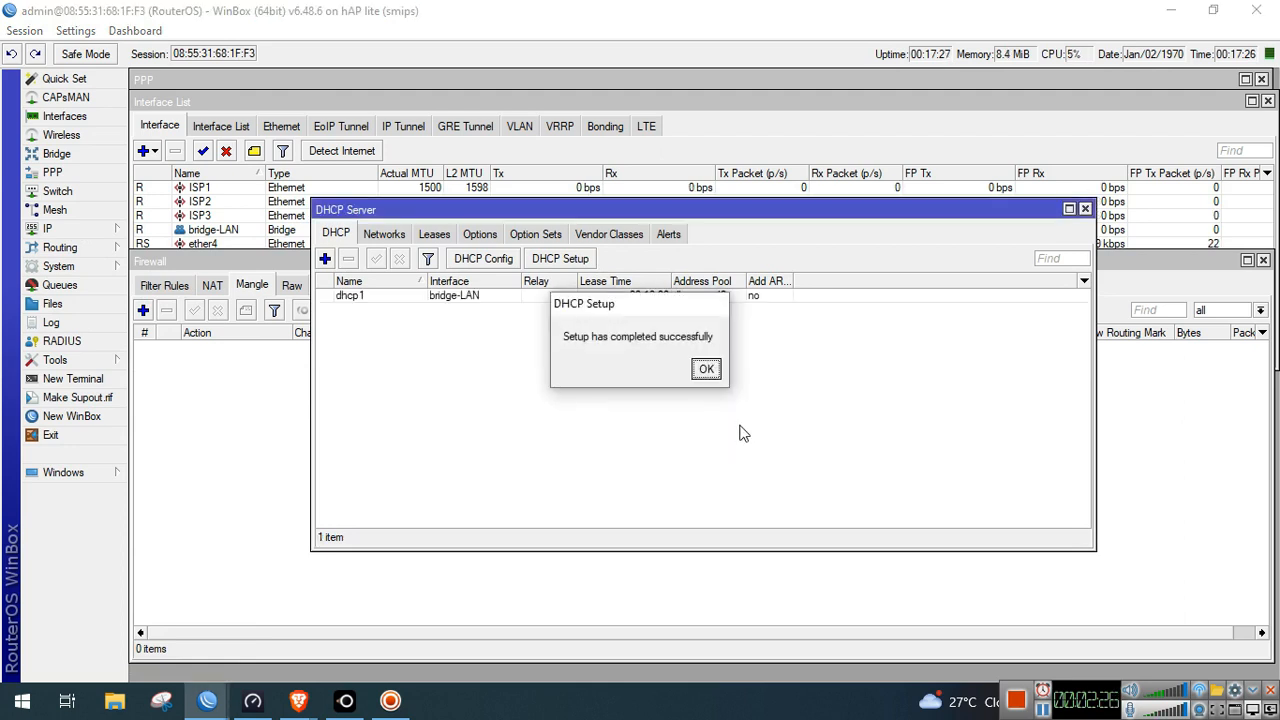
left_click(706, 369)
Rename DHCP server dhcp1 to DHCP-LAN
double_click(565, 297)
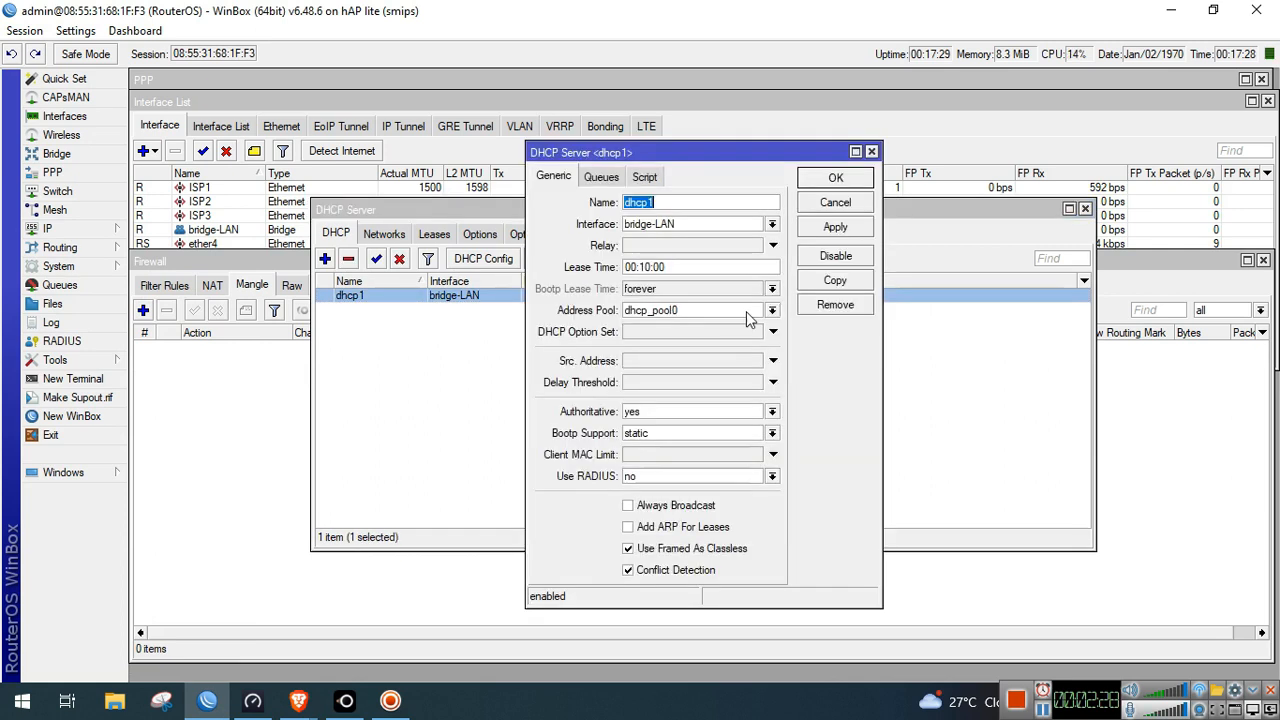
type("DHCP-LAN")
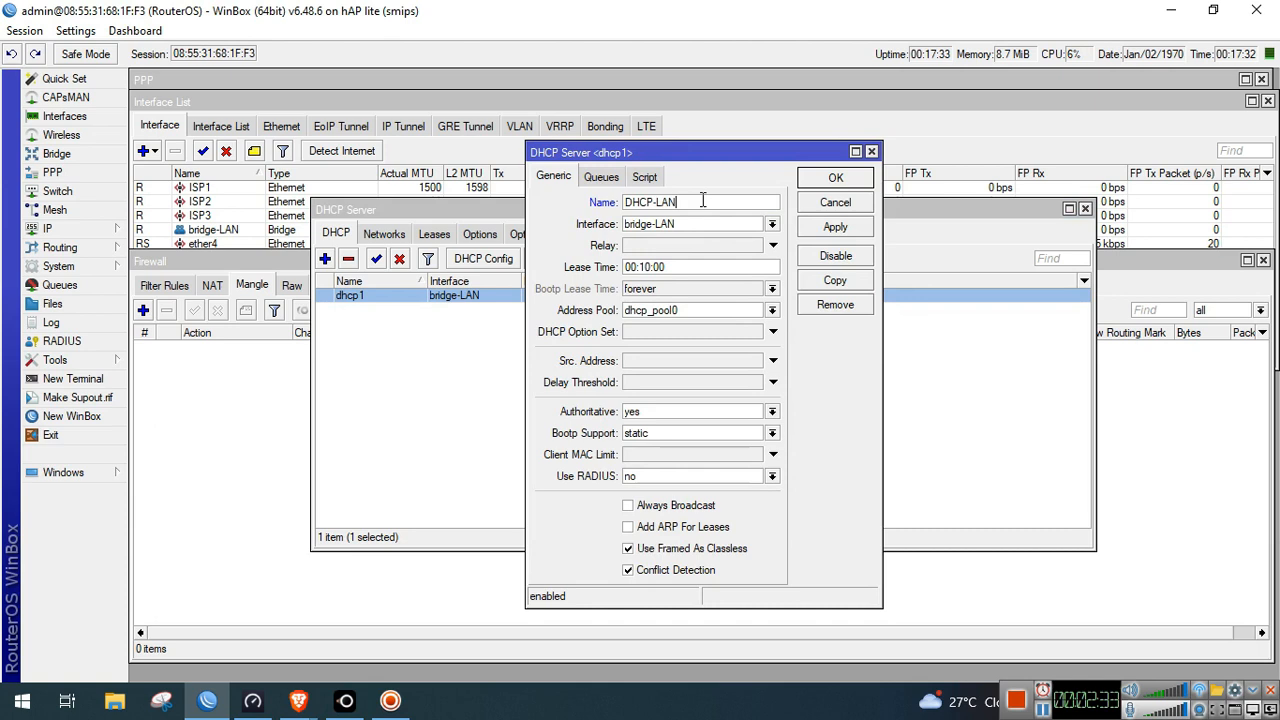
left_click(835, 186)
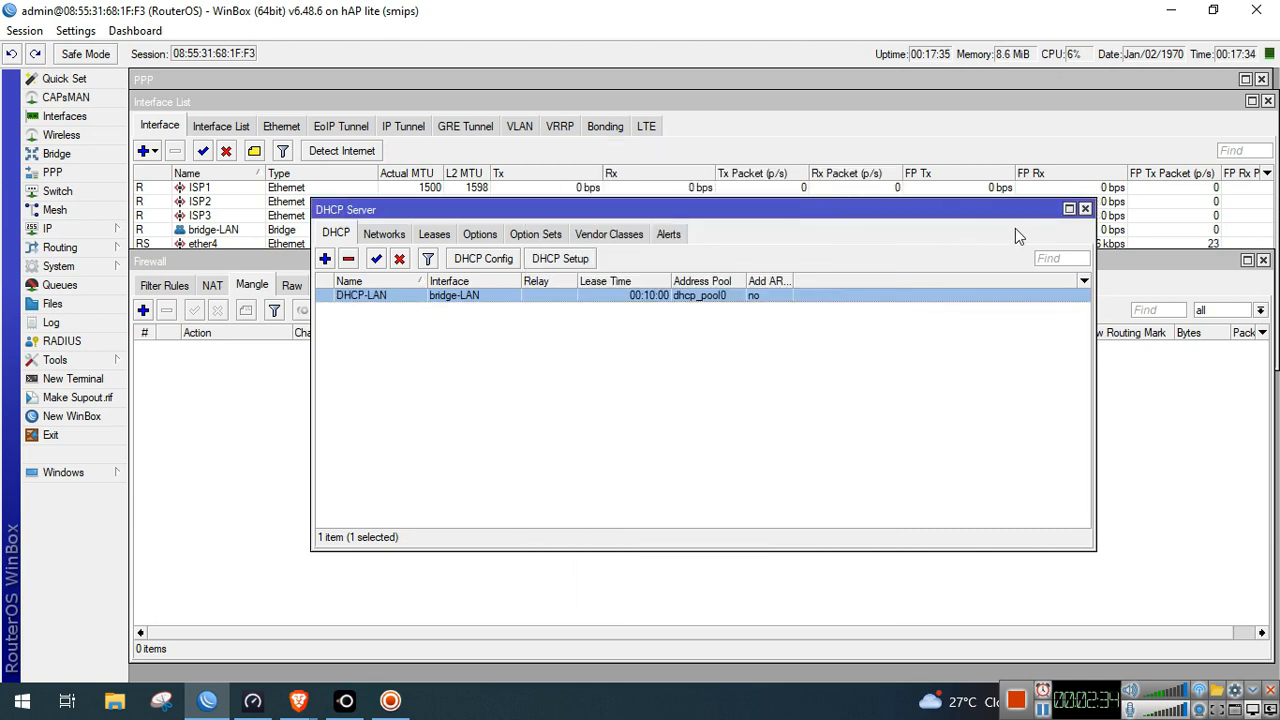
left_click(1084, 209)
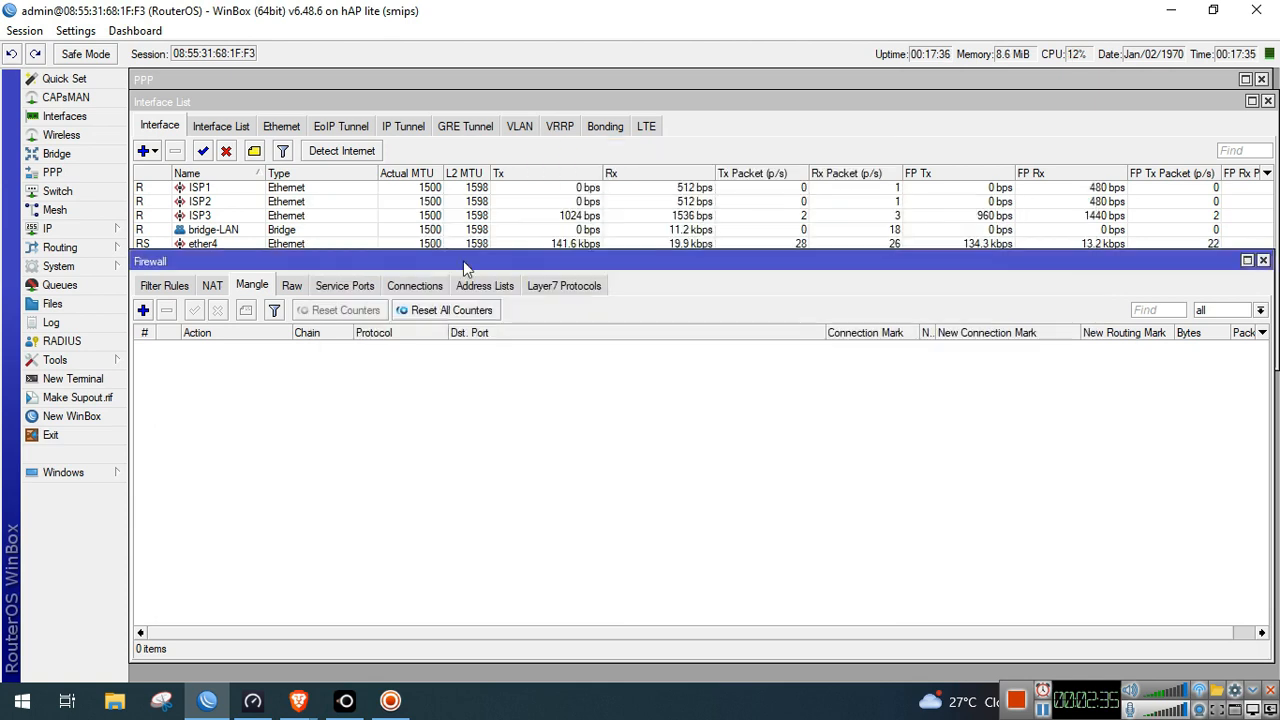
Rename address pool dhcp_pool0 to LAN-Pool
left_click(60, 229)
left_click(168, 493)
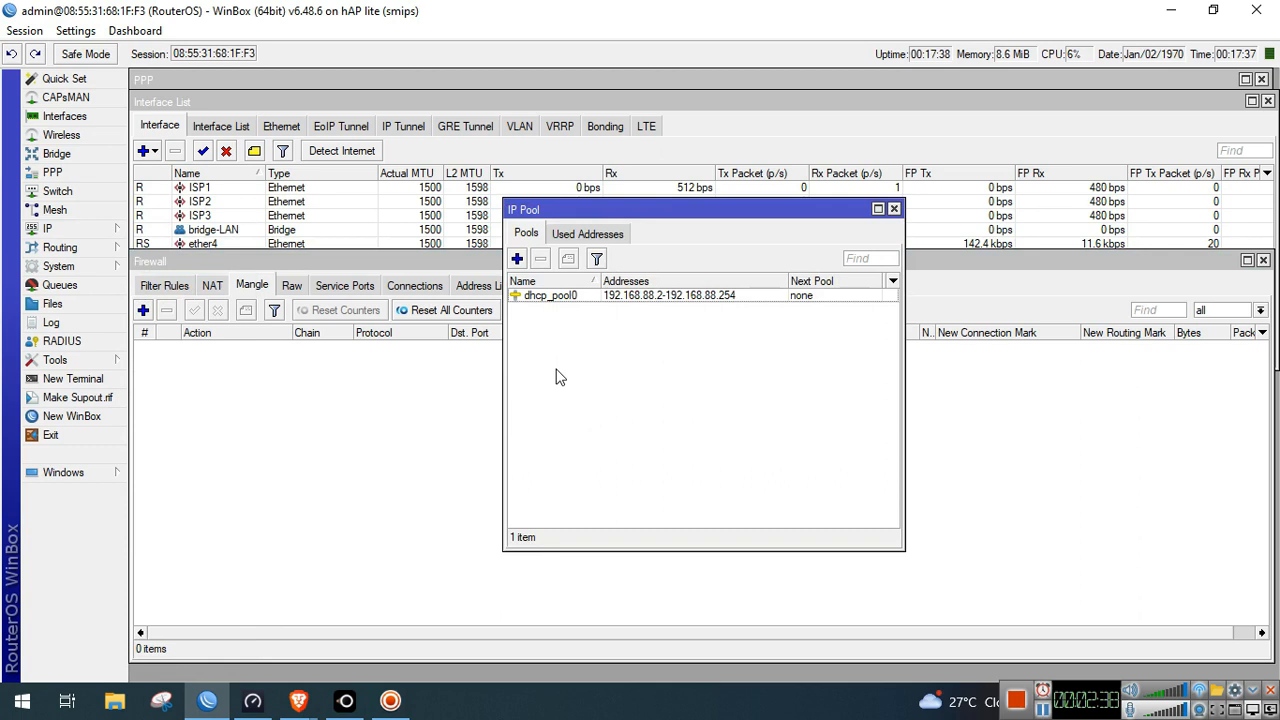
left_click(574, 300)
double_click(574, 300)
type("L")
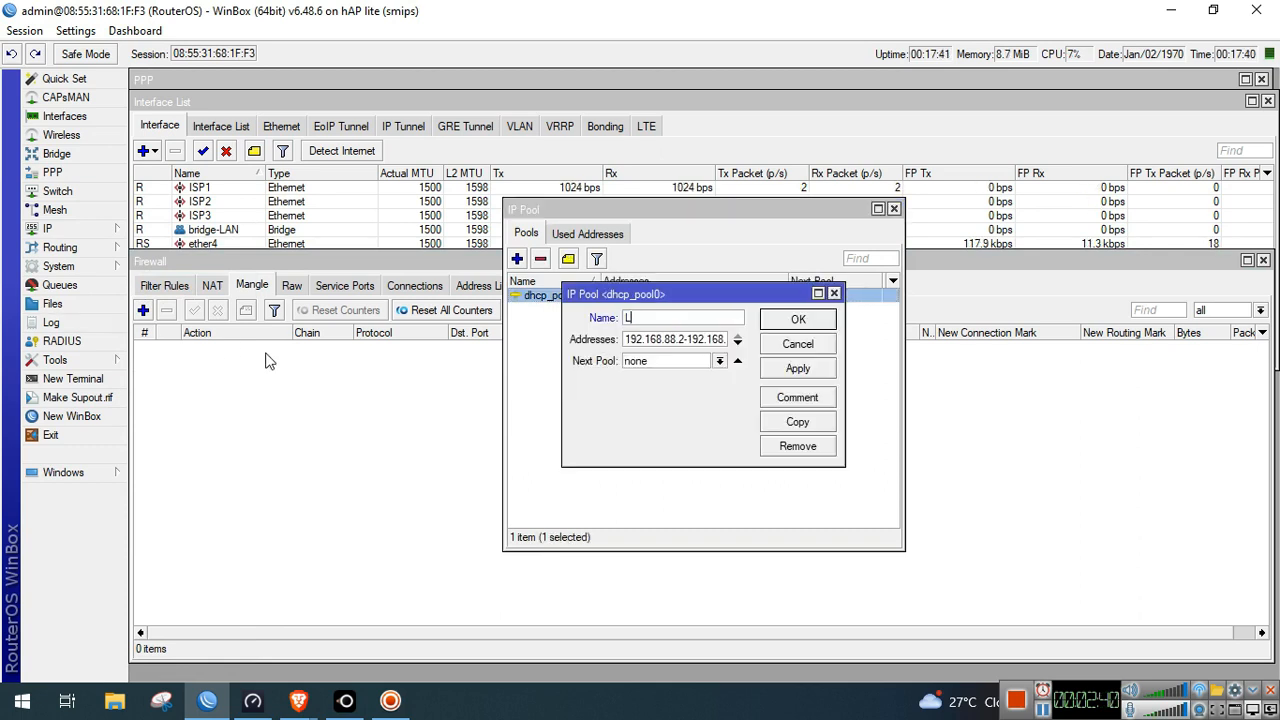
type("AN-Pool")
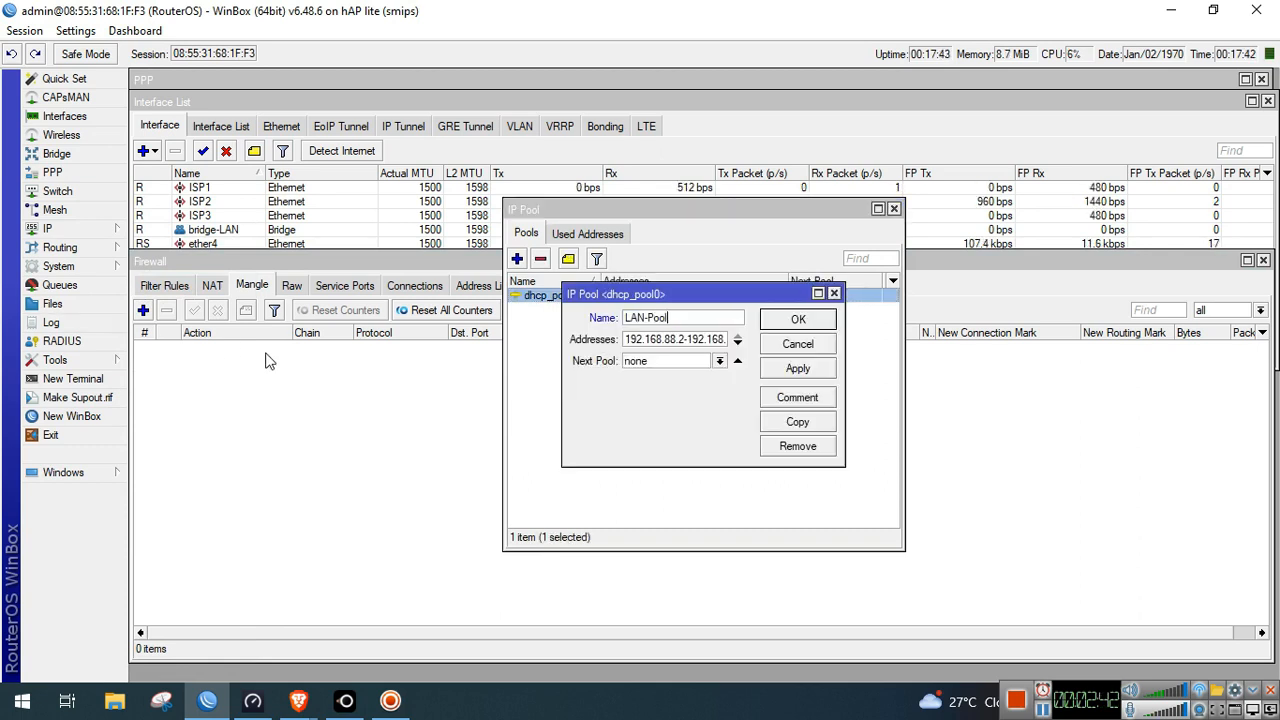
left_click(776, 325)
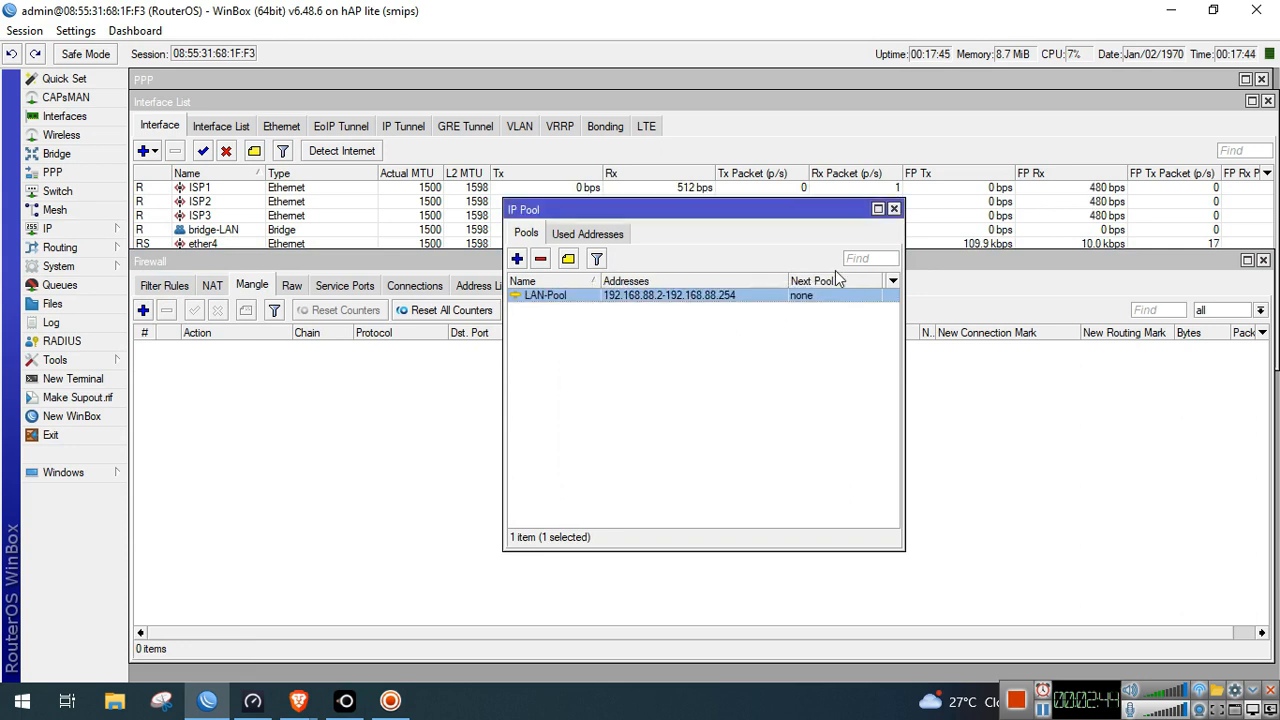
left_click(894, 210)
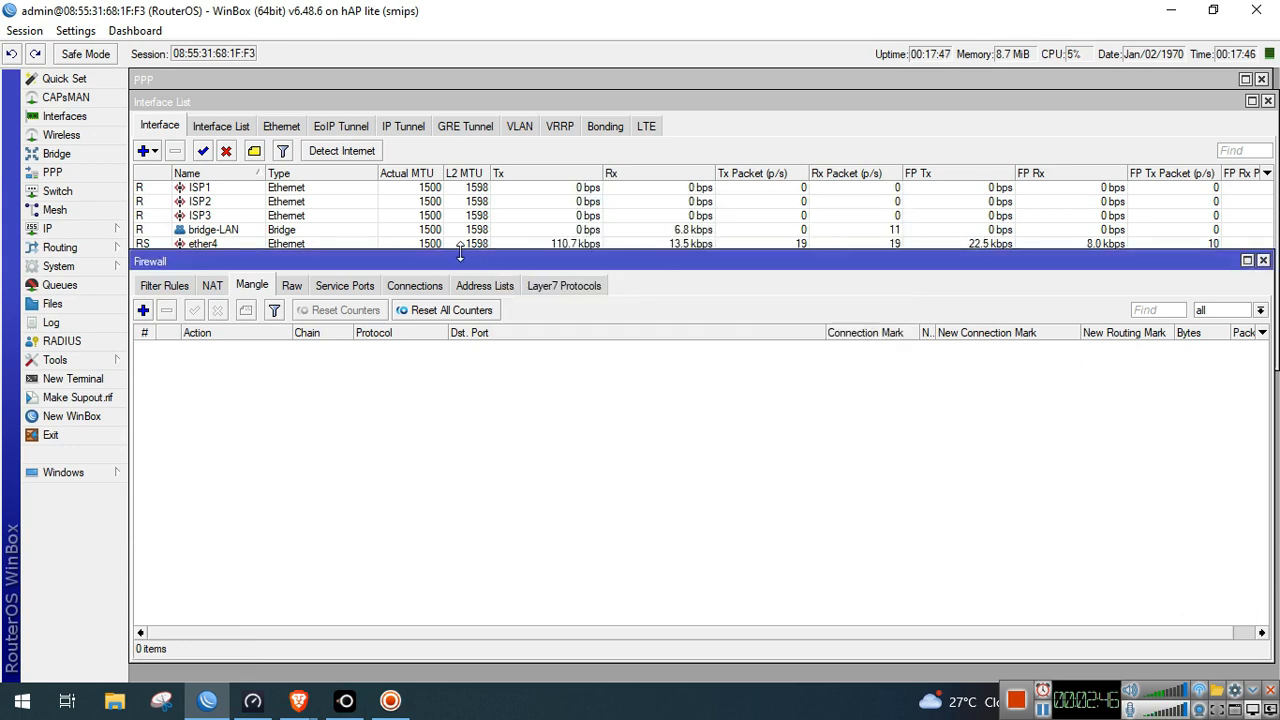
left_click(403, 231)
Set wlan1 to ap bridge mode with SSID JAT-WiFi
double_click(308, 316)
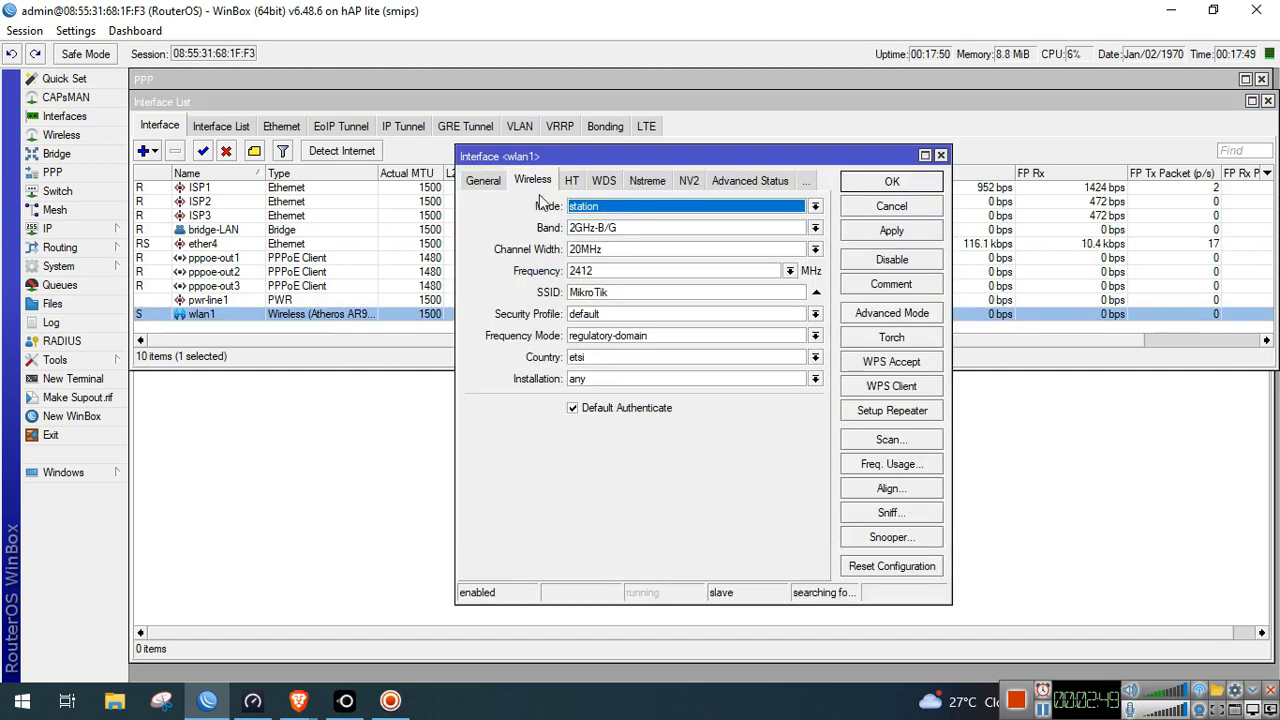
left_click(658, 207)
left_click(632, 233)
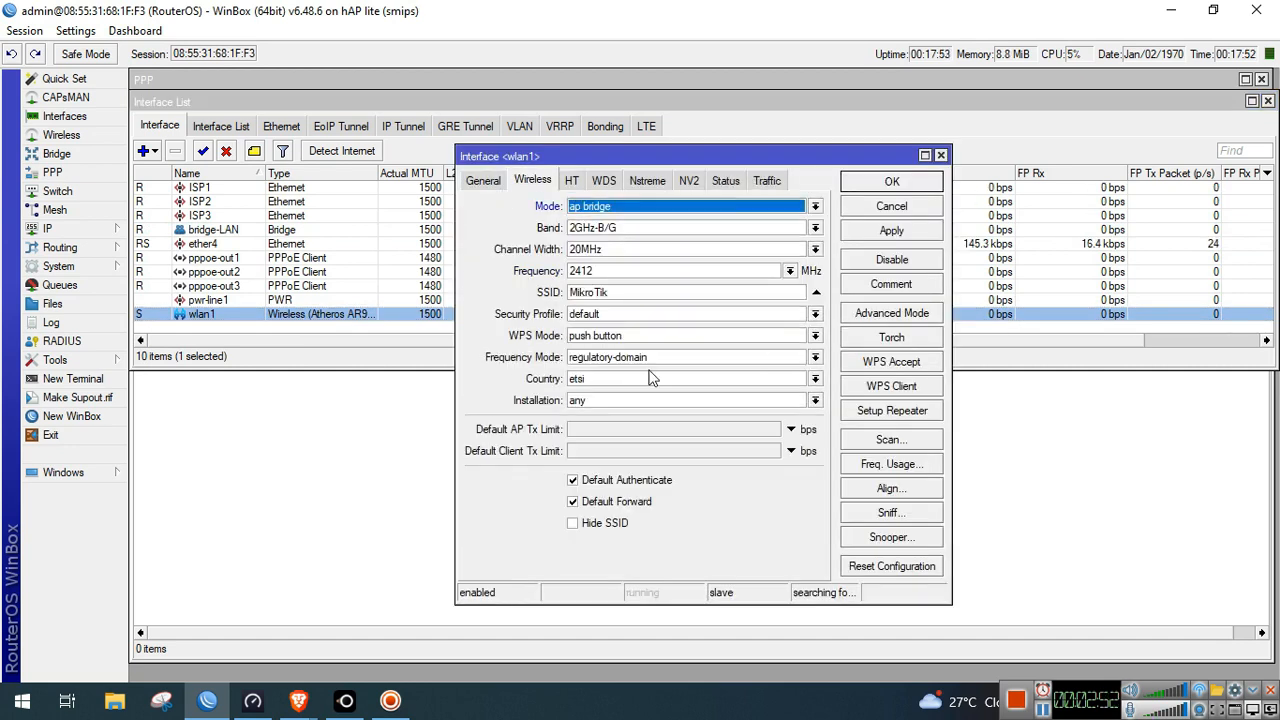
double_click(616, 291)
type("JAT WiFi")
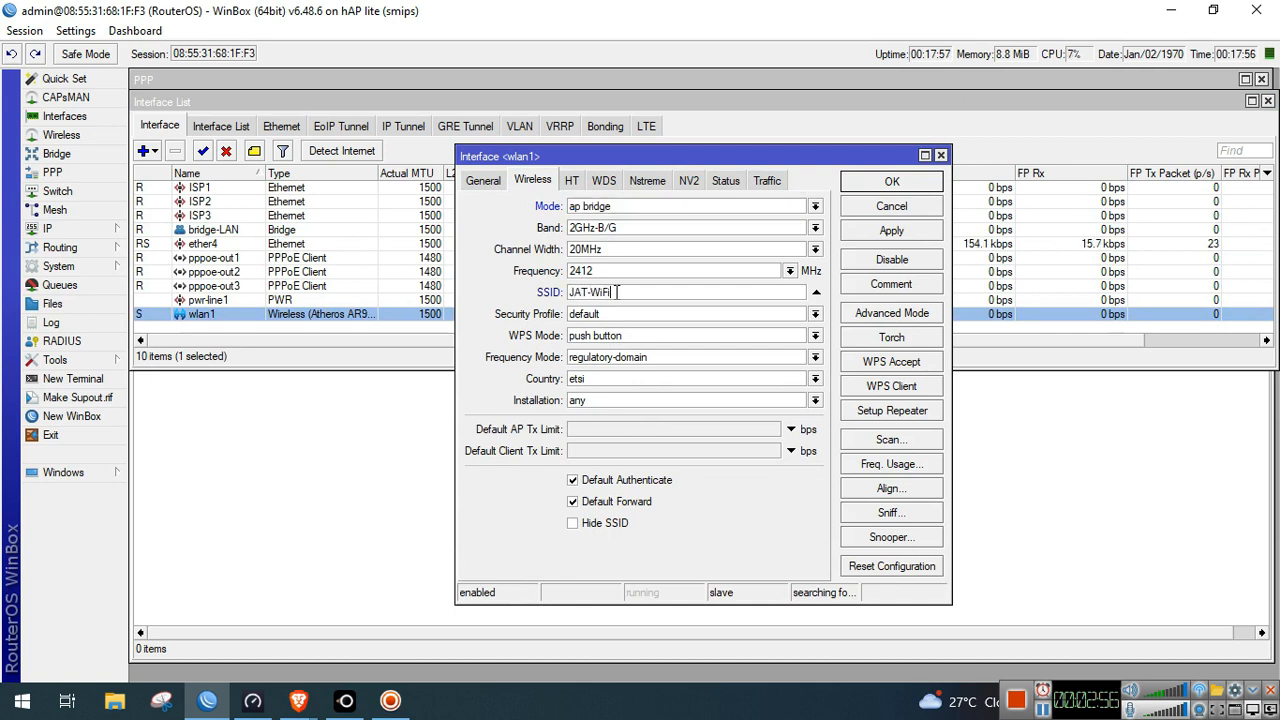
left_click(891, 182)
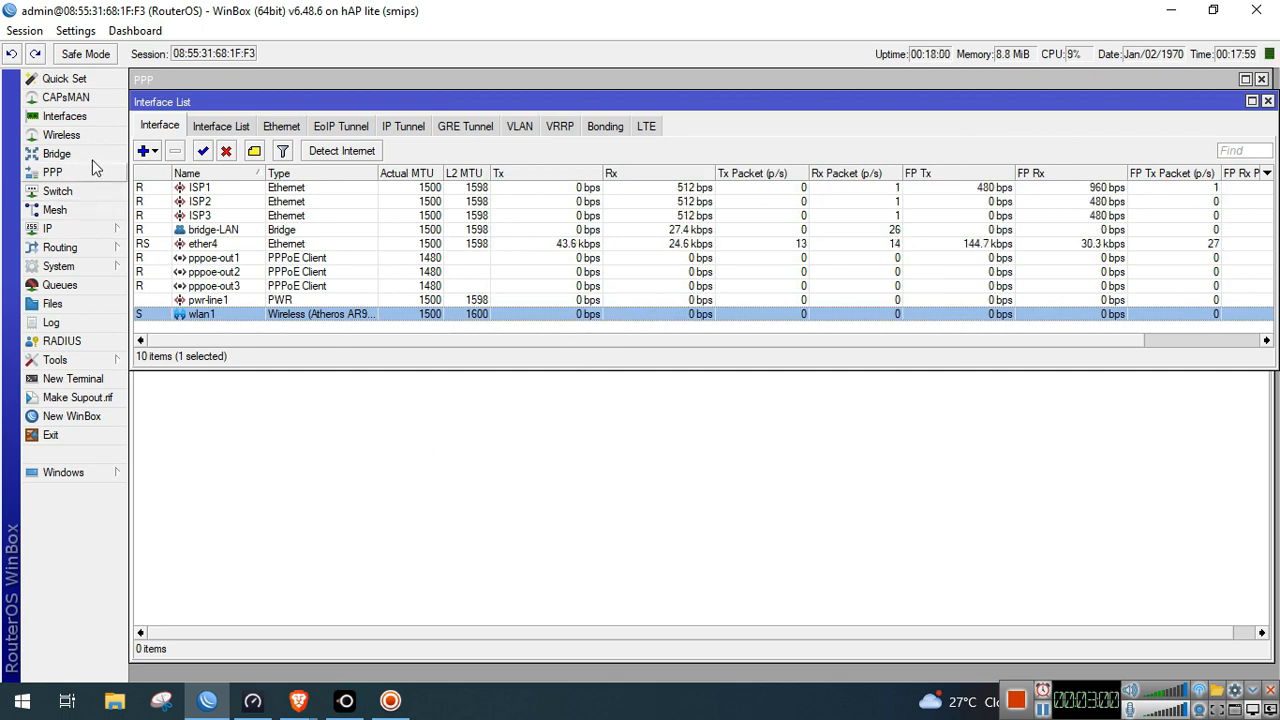
left_click(62, 135)
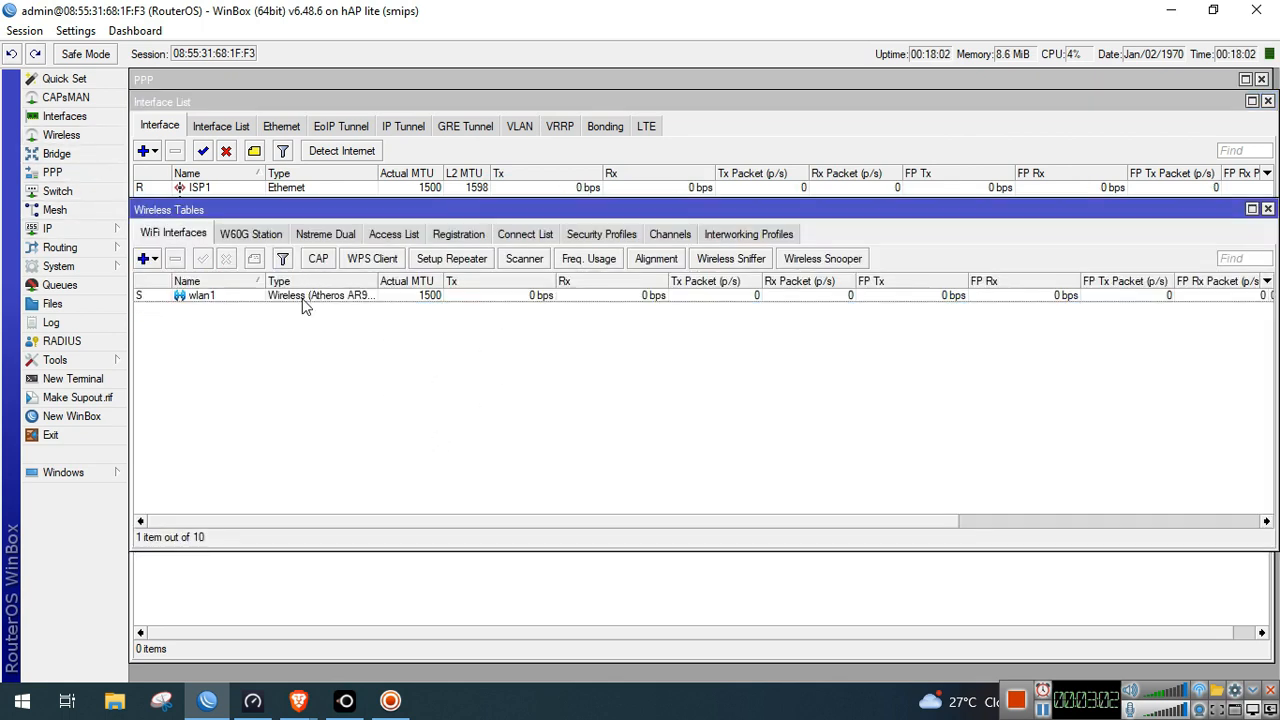
Create security profile jat-profile with dynamic keys, WPA/WPA2 PSK and a pre-shared key
double_click(303, 298)
left_click(895, 209)
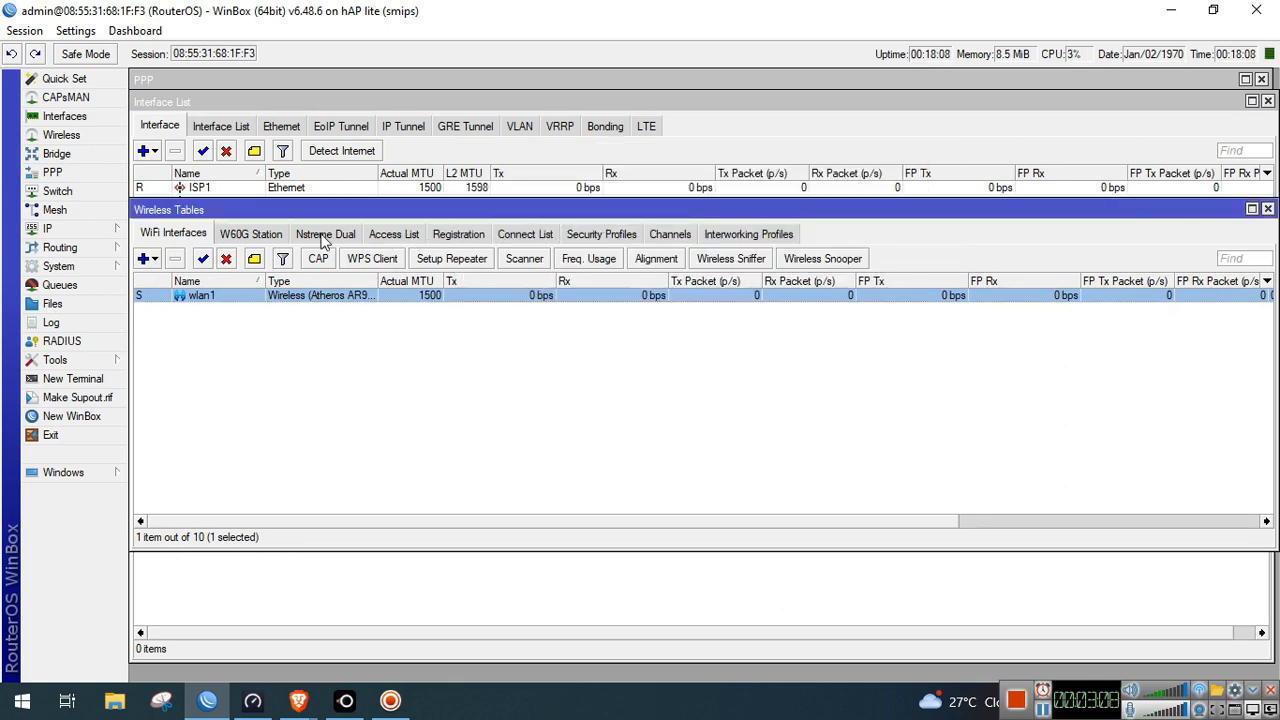
left_click(601, 234)
left_click(143, 258)
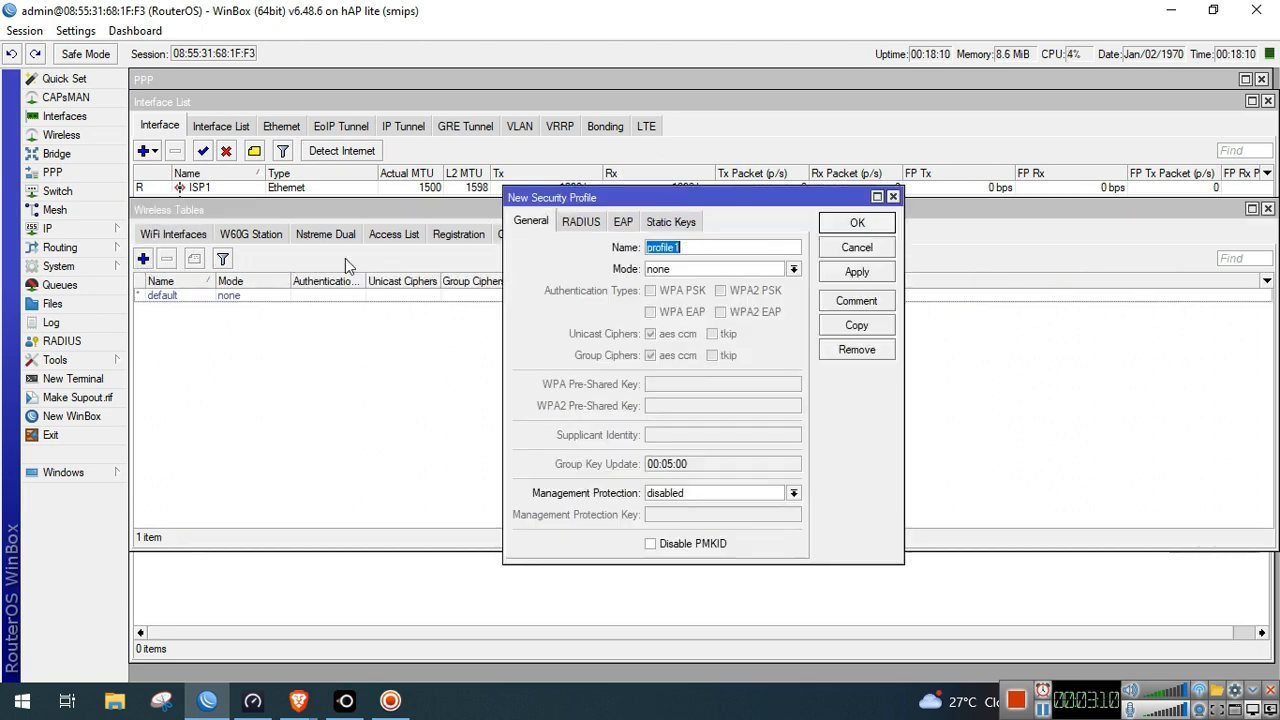
type("jat")
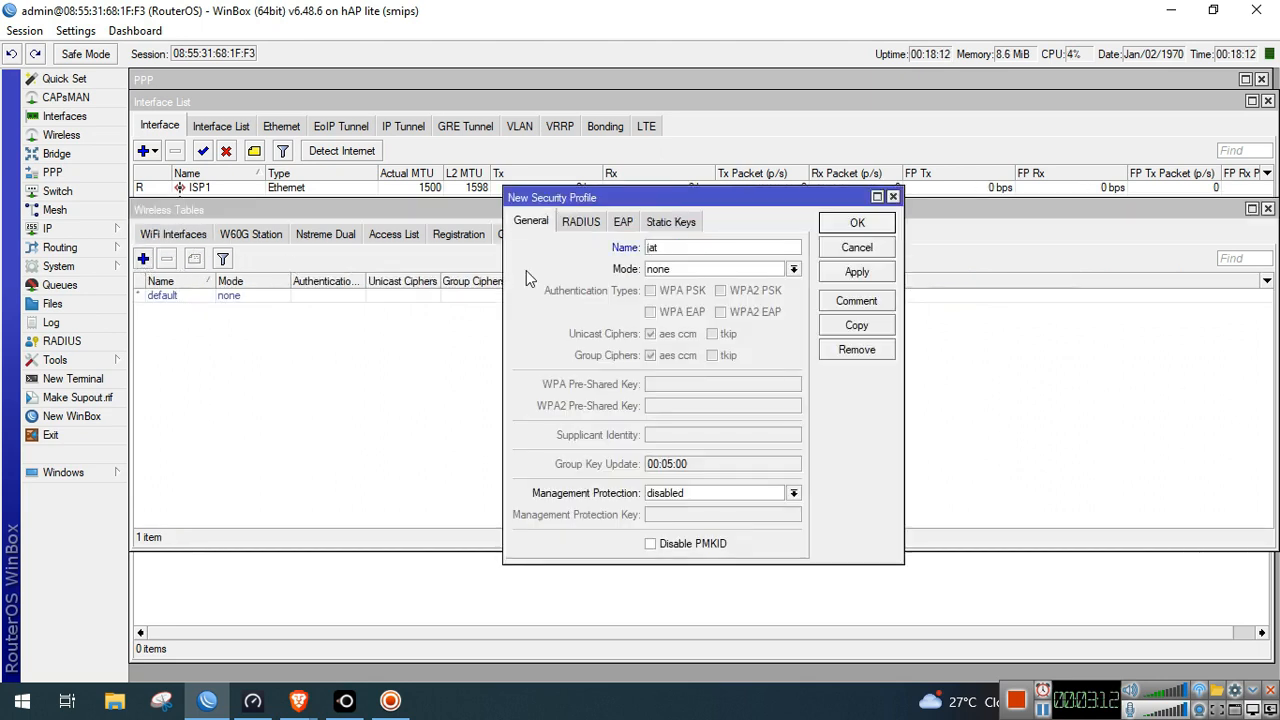
type("-profile")
left_click(700, 269)
left_click(675, 298)
left_click(670, 291)
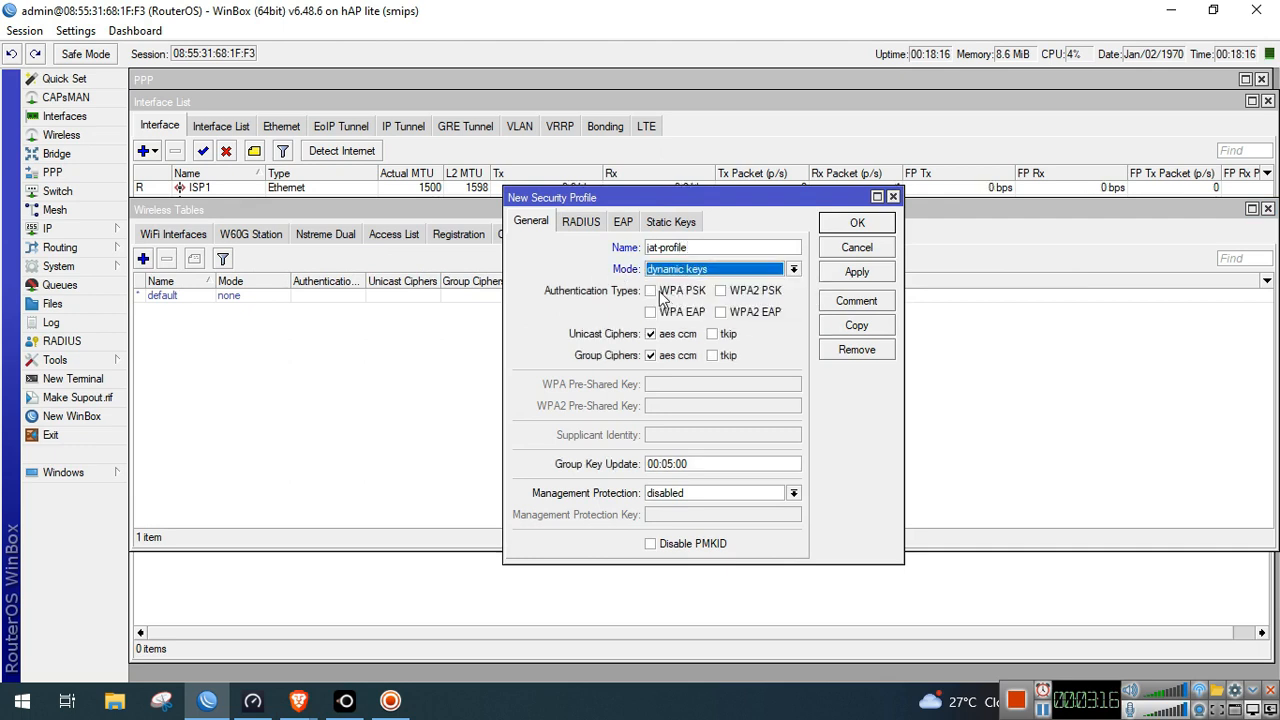
left_click(720, 292)
left_click(676, 384)
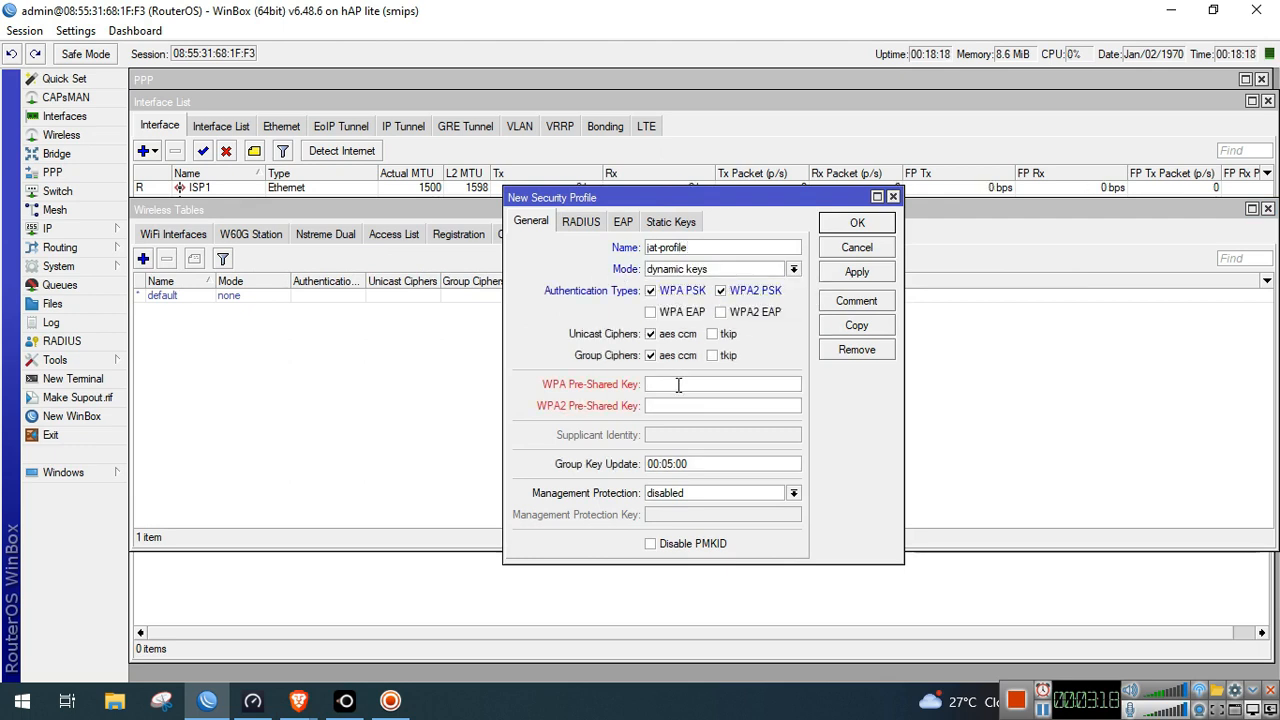
type("********")
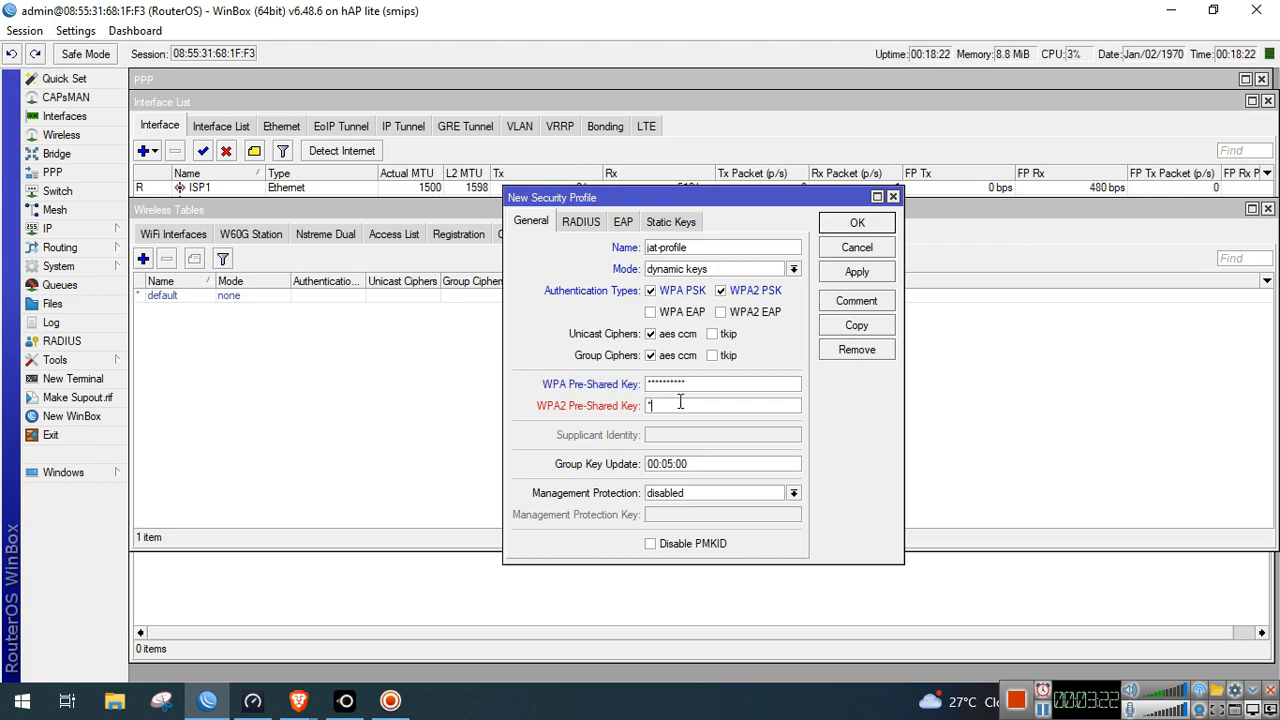
type("********")
left_click(826, 274)
left_click(840, 223)
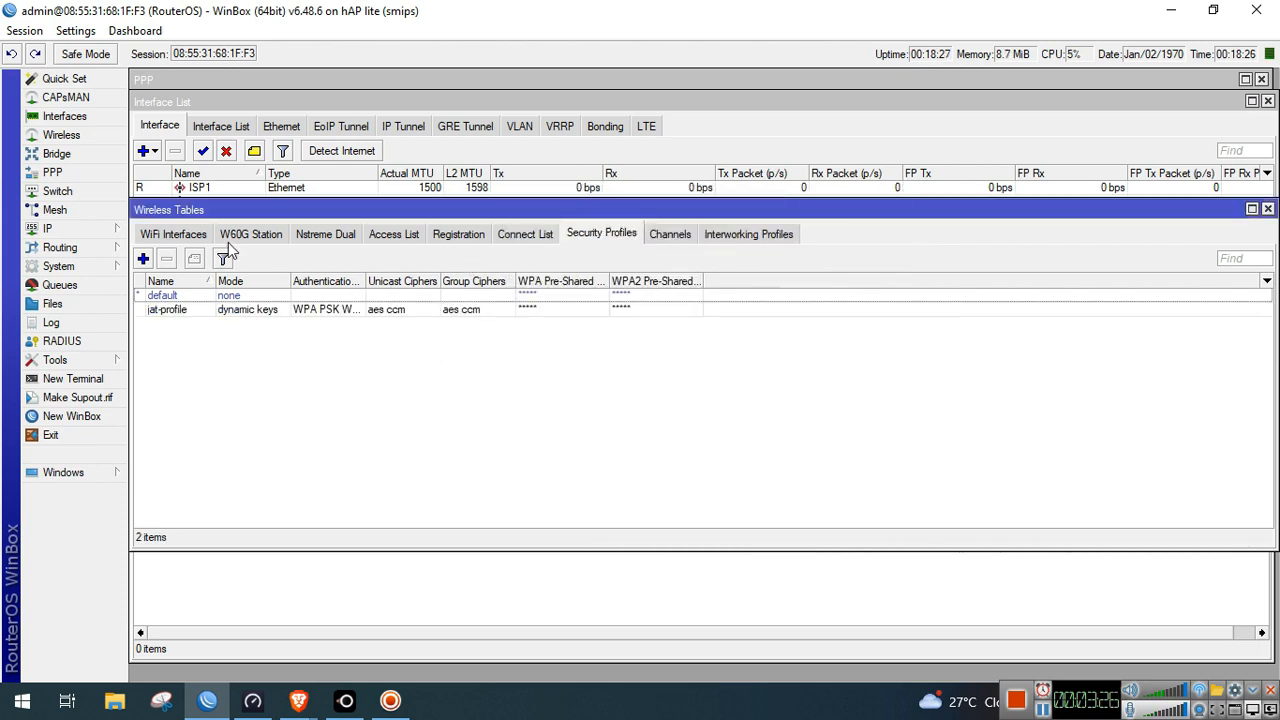
Assign jat-profile as wlan1's security profile and close Wireless Tables
left_click(174, 234)
double_click(216, 298)
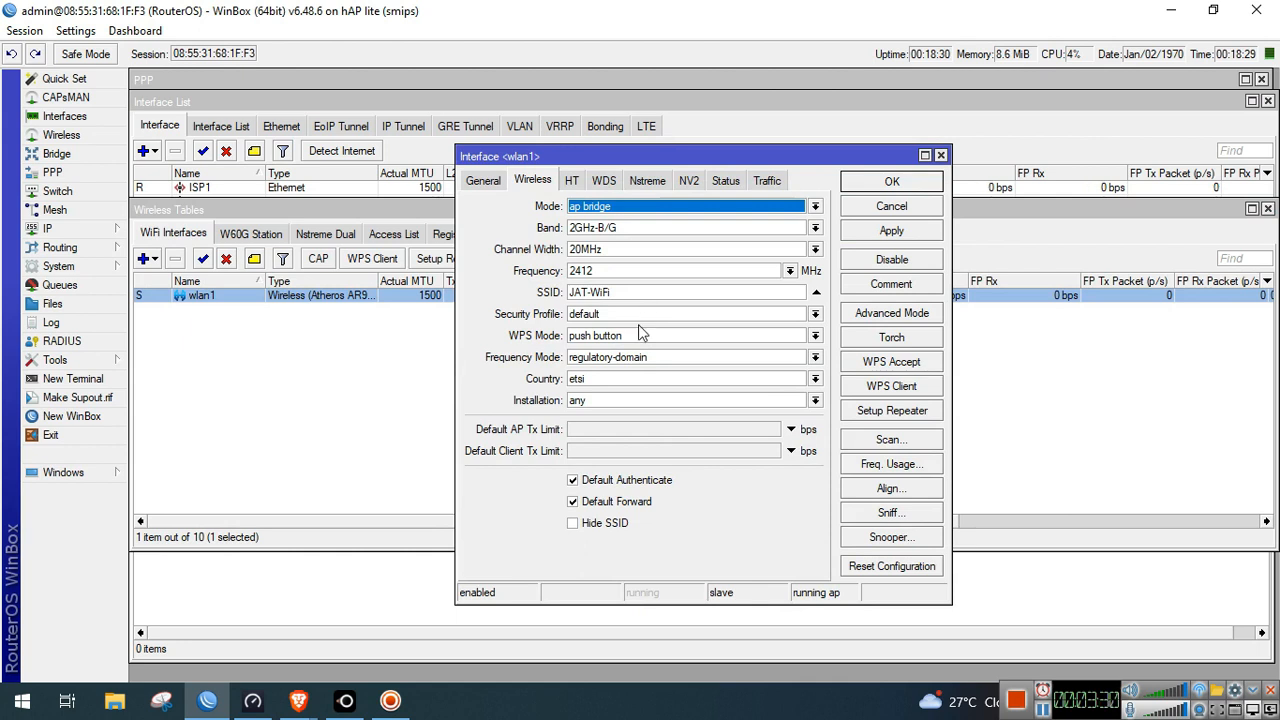
left_click(643, 314)
left_click(636, 345)
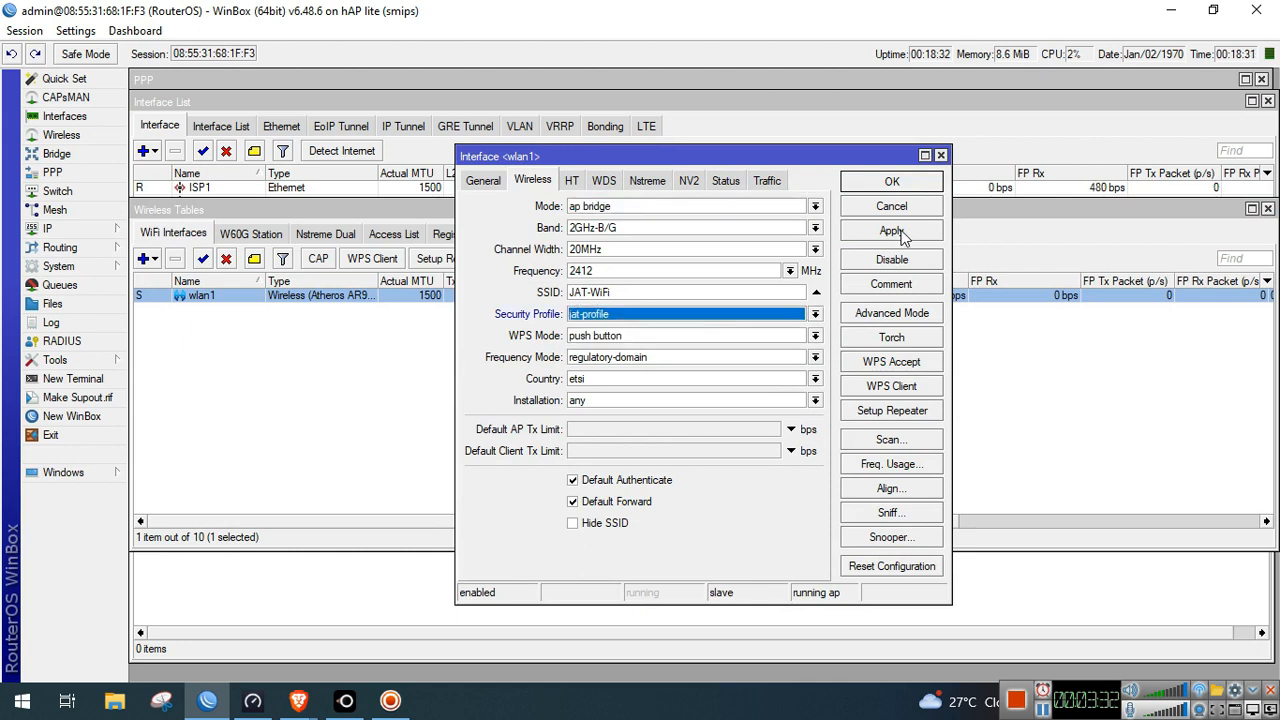
left_click(900, 232)
left_click(895, 186)
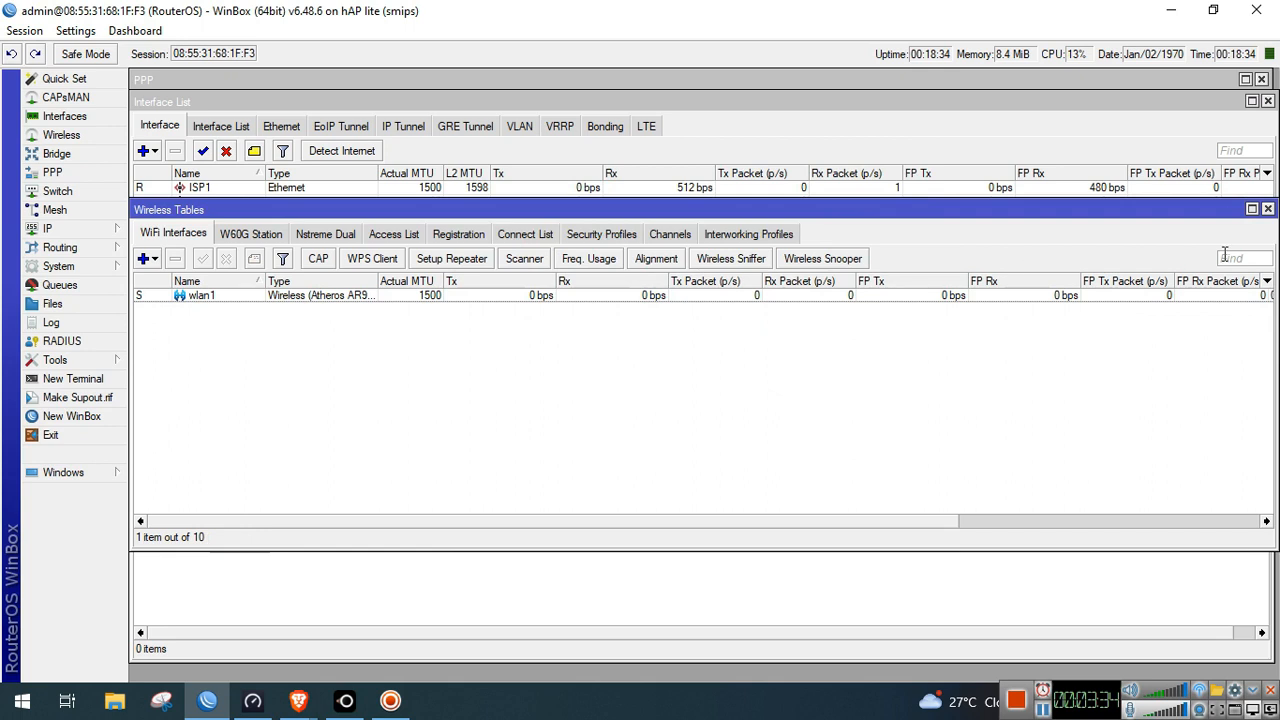
left_click(1268, 210)
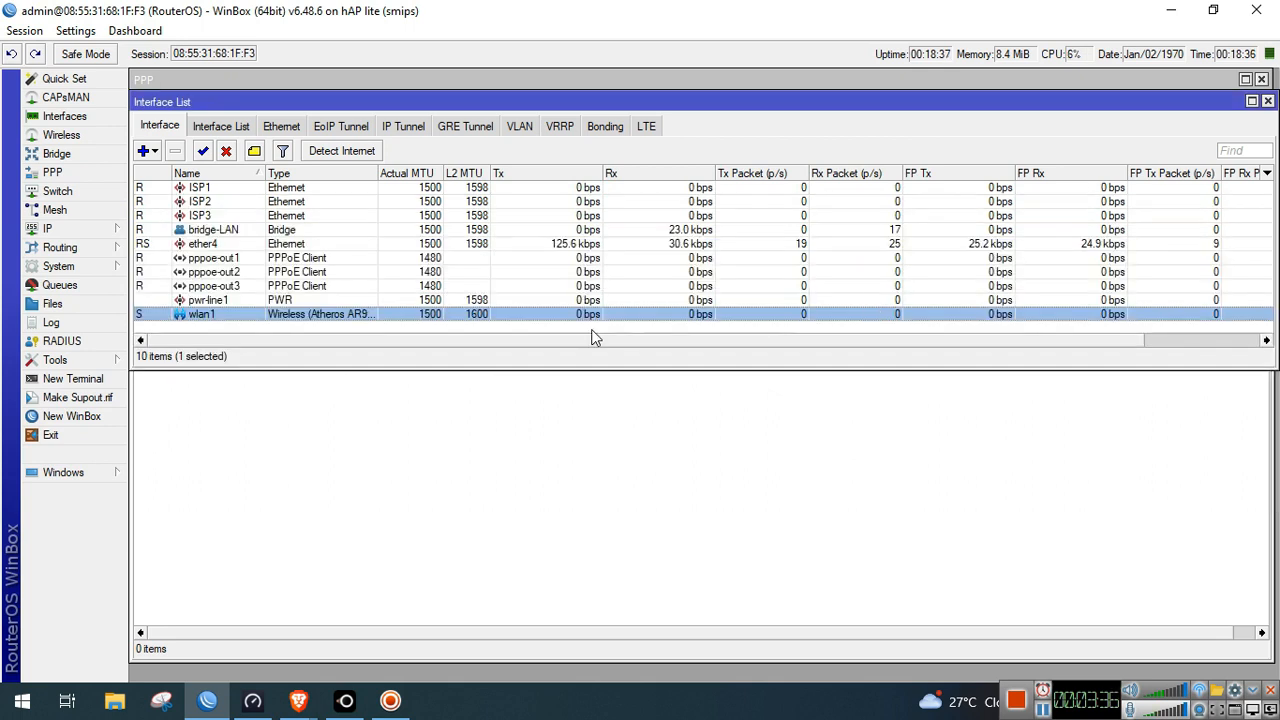
Add a srcnat masquerade NAT rule with Out. Interface pppoe-out1
left_click(440, 420)
left_click(212, 286)
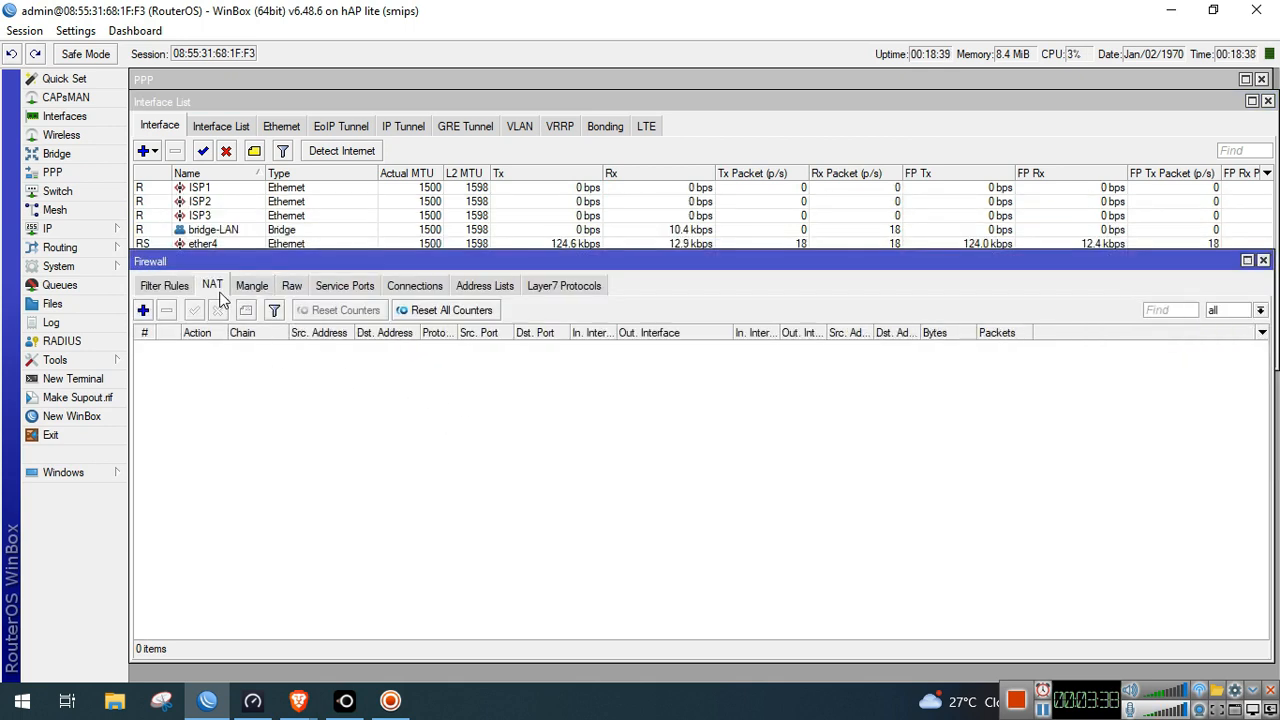
left_click(144, 313)
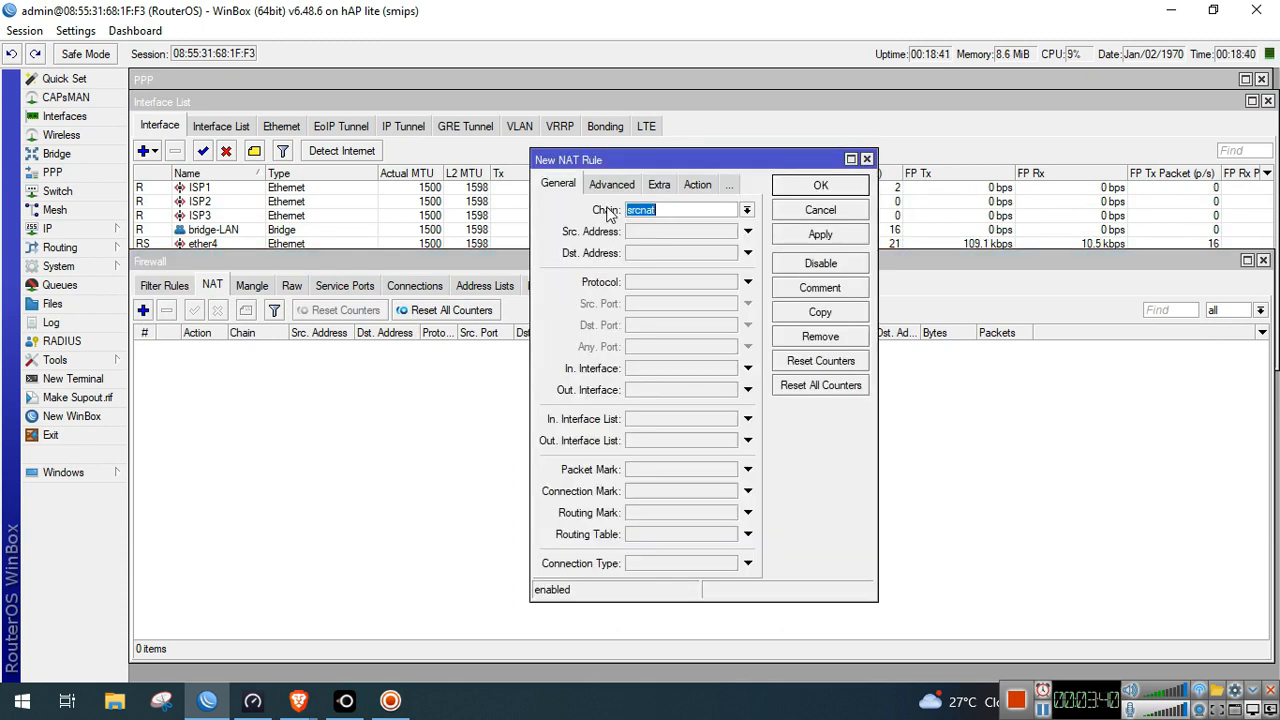
left_click(748, 390)
left_click(730, 390)
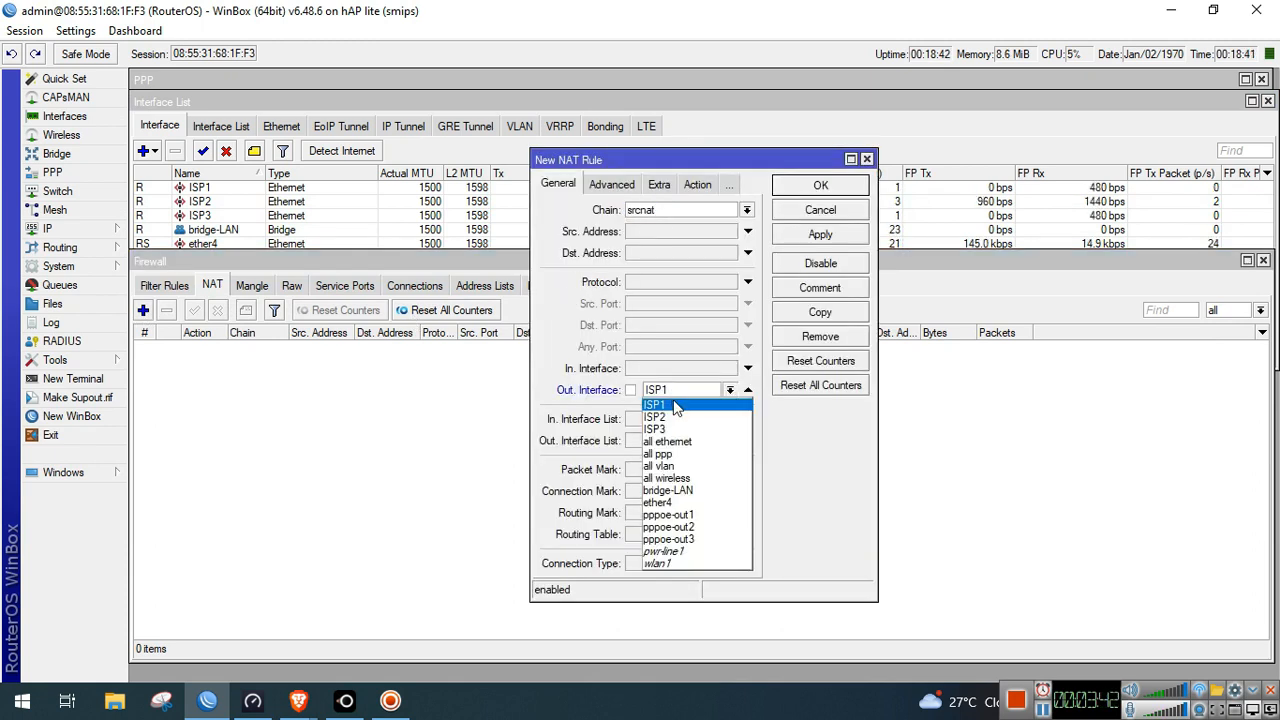
left_click(690, 520)
left_click(698, 184)
left_click(715, 212)
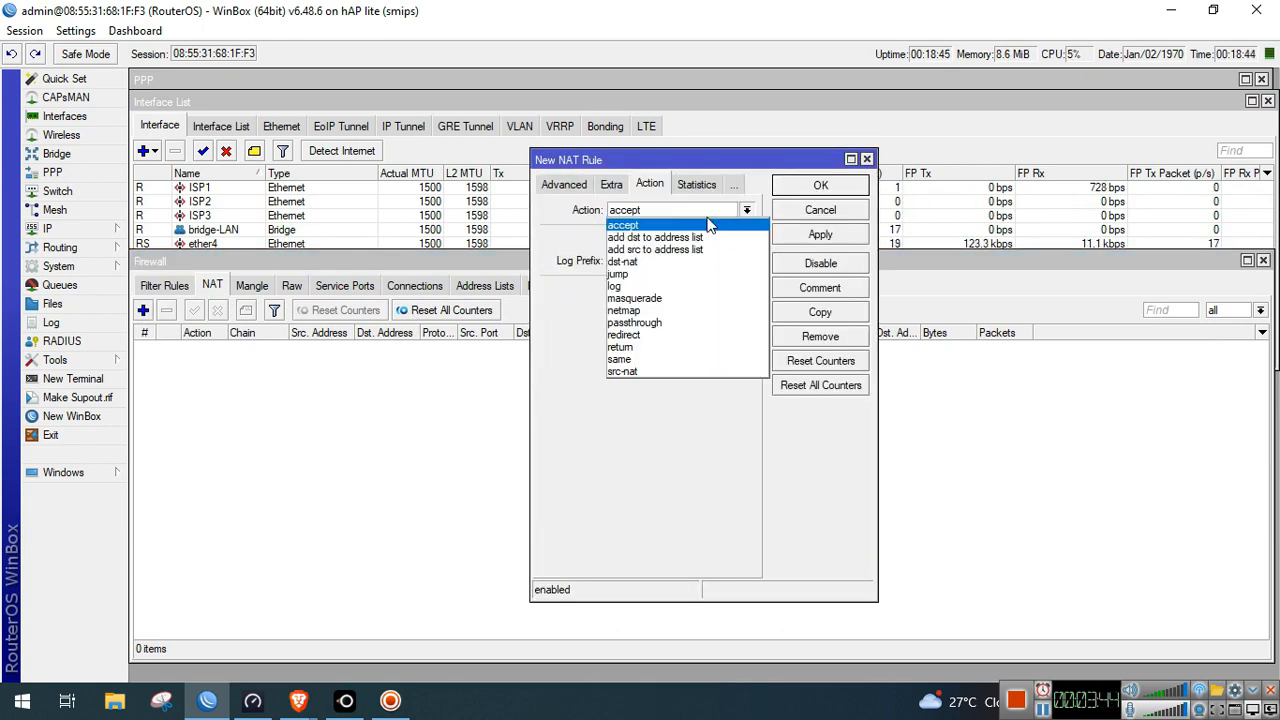
left_click(697, 298)
left_click(806, 189)
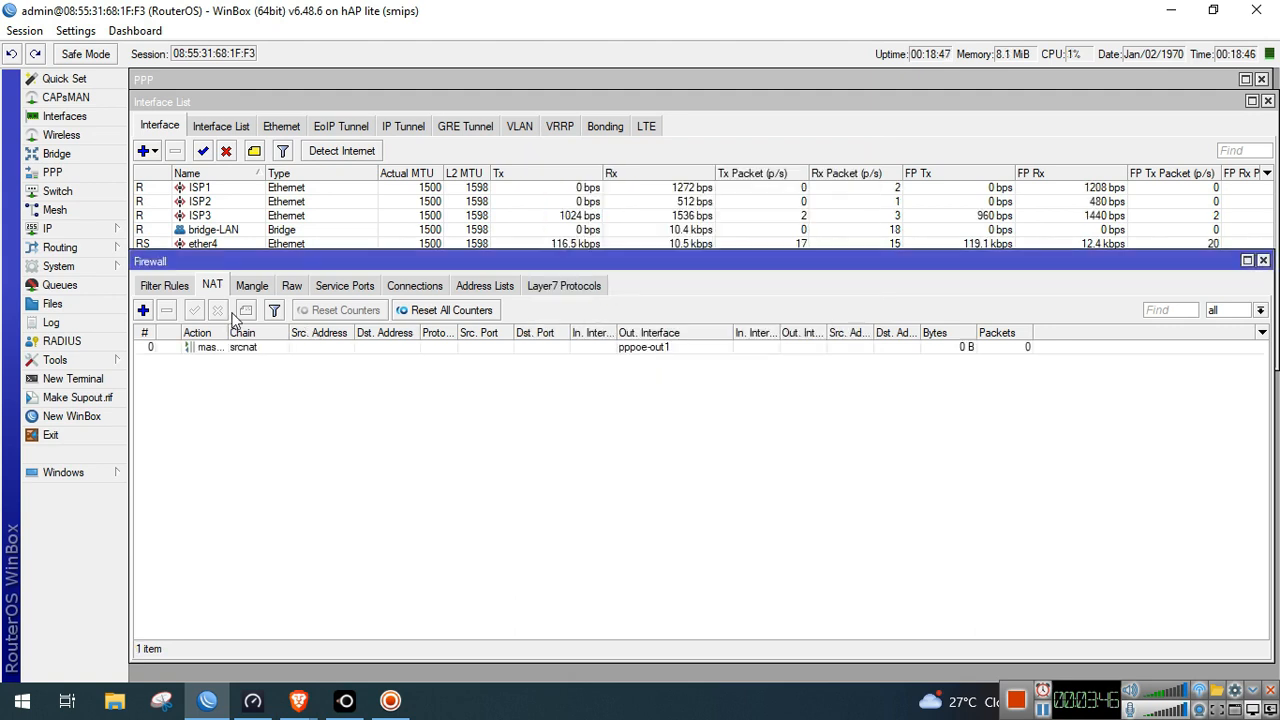
Add a second masquerade NAT rule for Out. Interface pppoe-out2
left_click(143, 310)
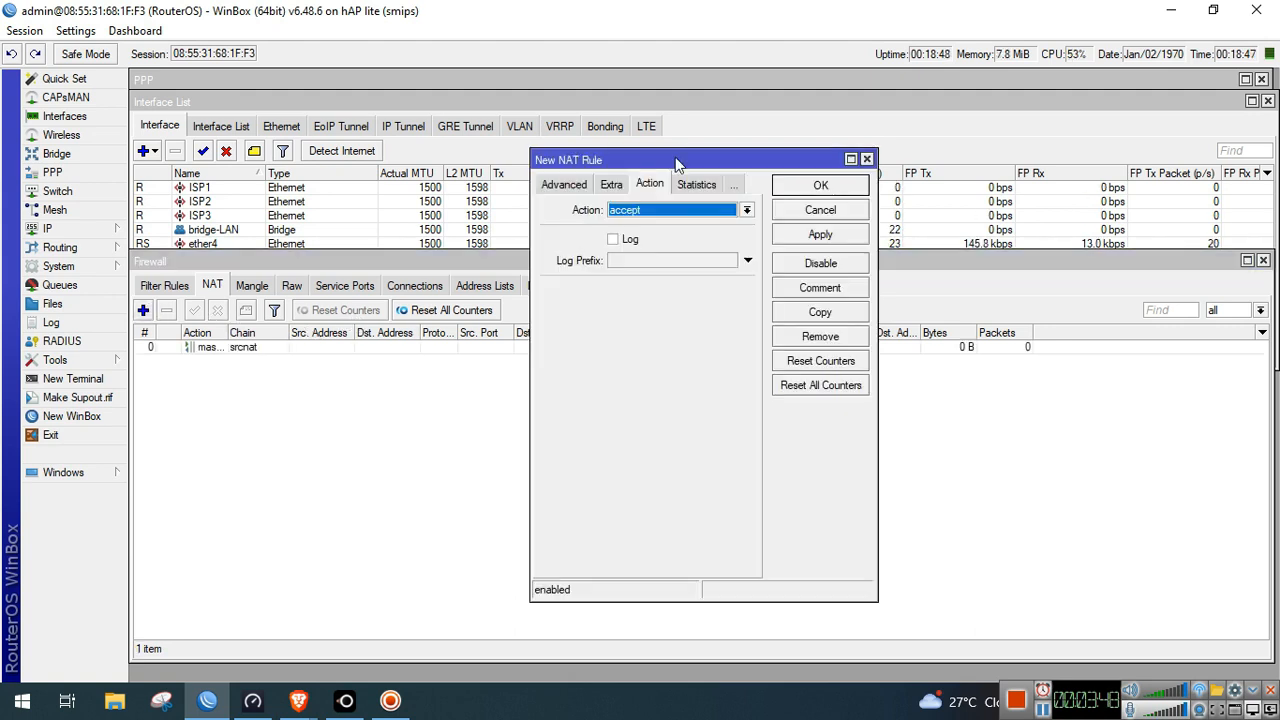
left_click(568, 186)
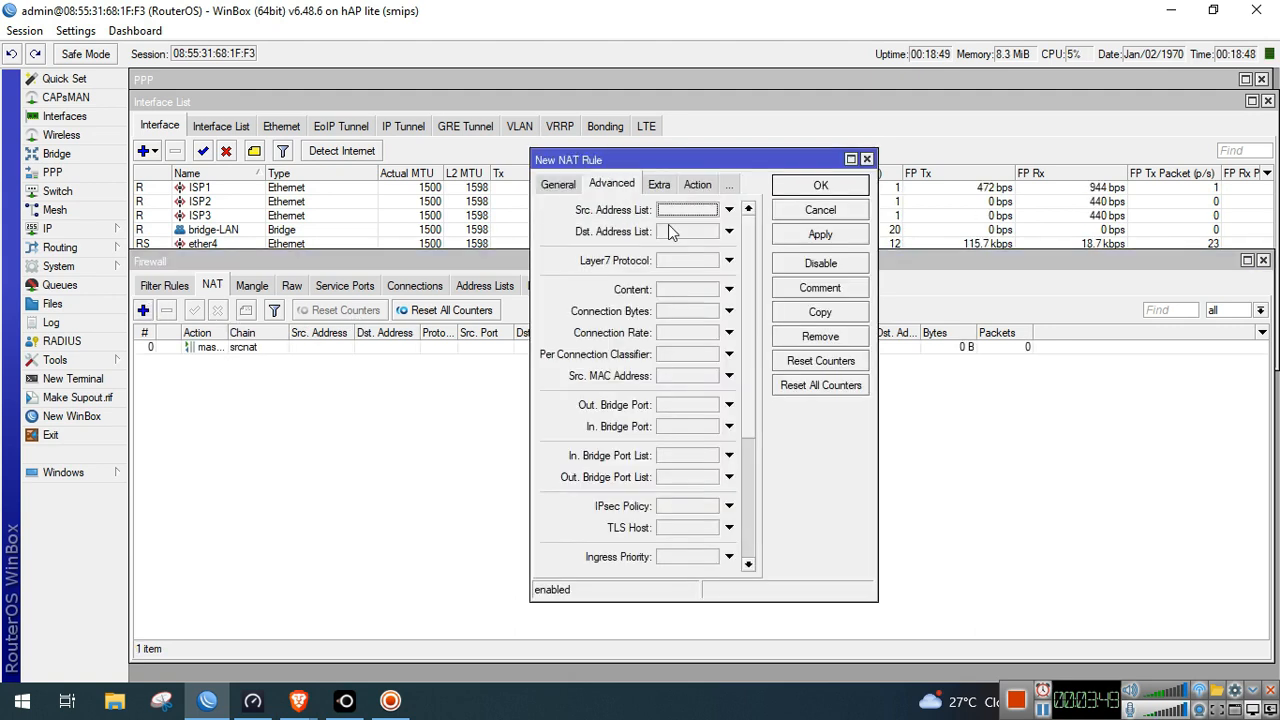
left_click(576, 192)
left_click(685, 389)
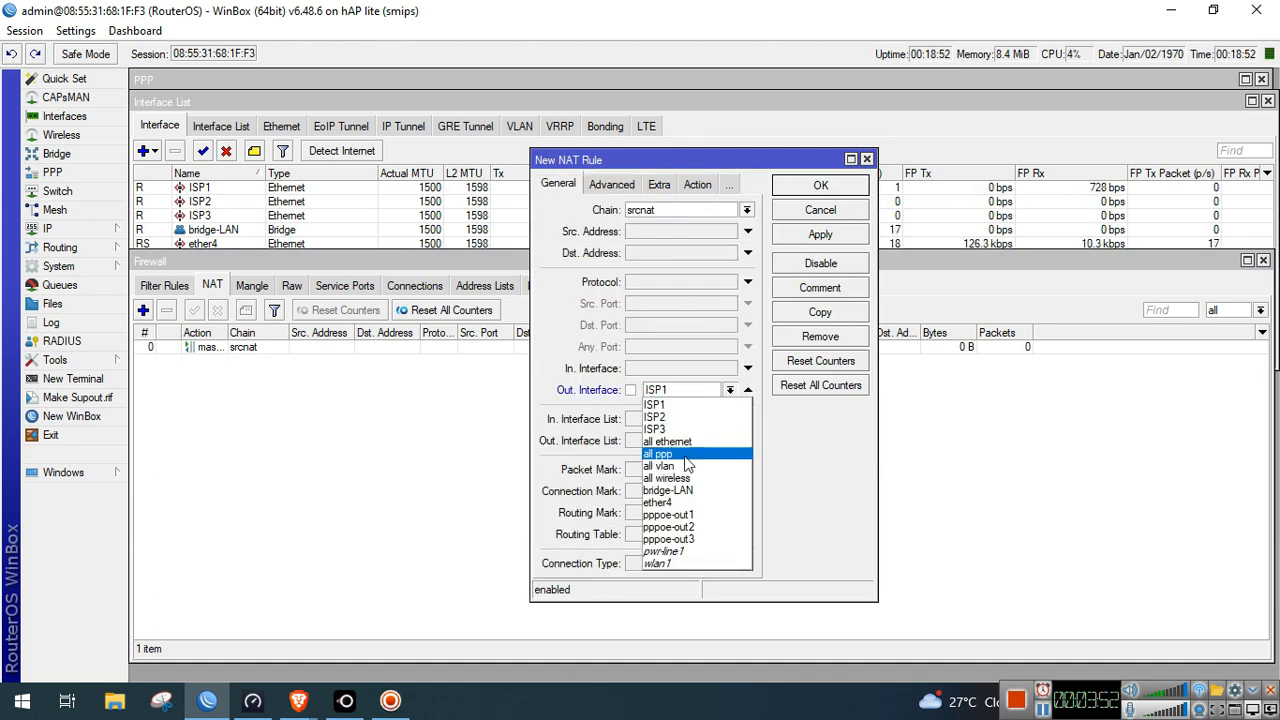
left_click(686, 514)
left_click(697, 186)
left_click(697, 212)
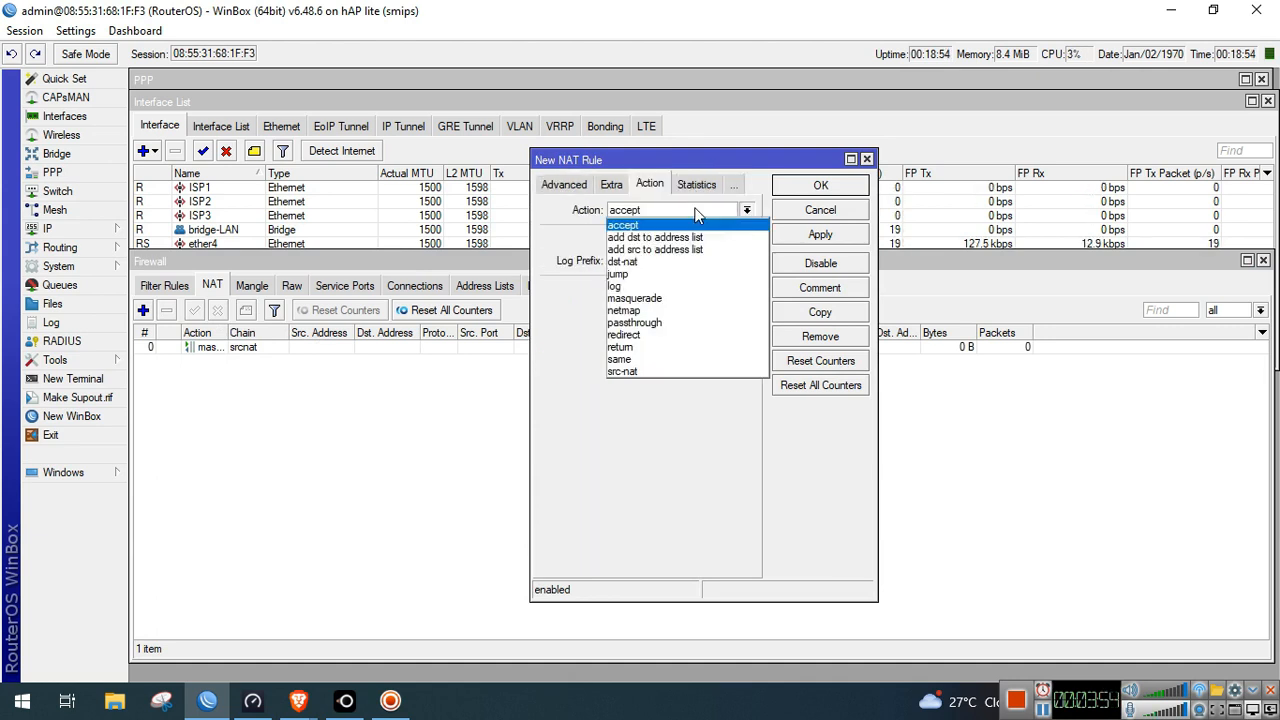
left_click(688, 298)
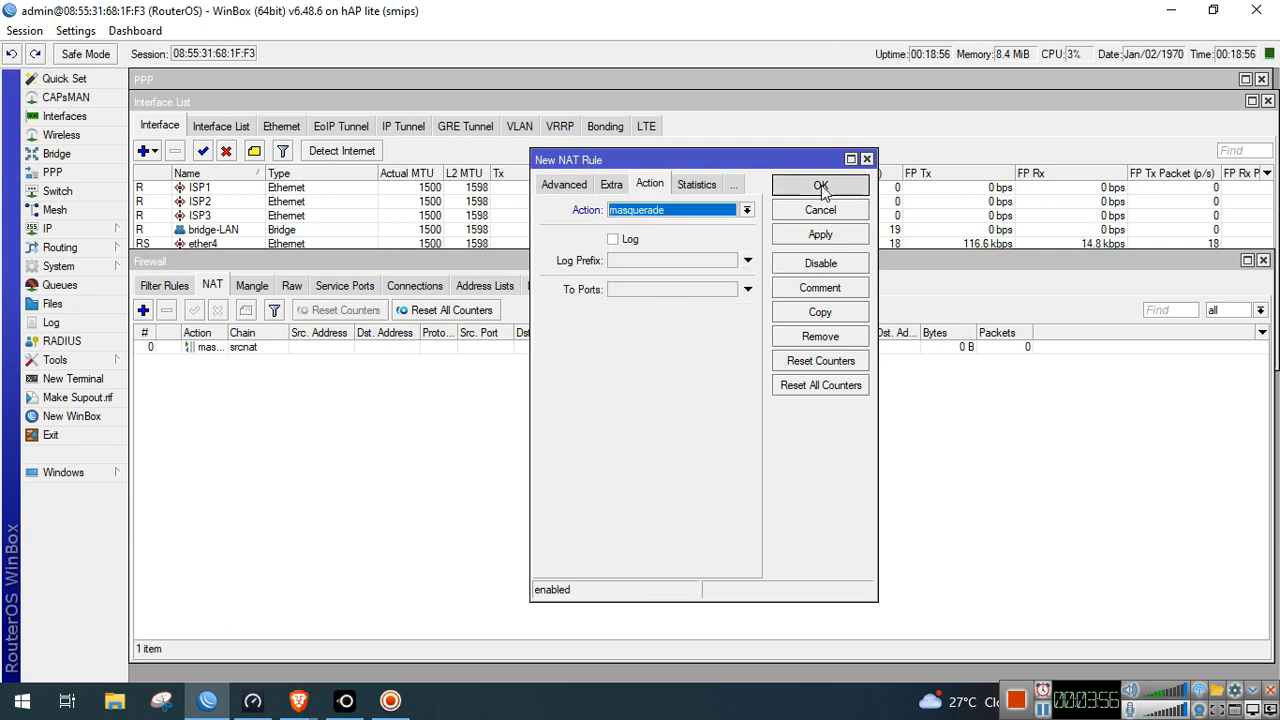
left_click(820, 187)
Add a third masquerade NAT rule for Out. Interface pppoe-out3
left_click(143, 310)
left_click(560, 185)
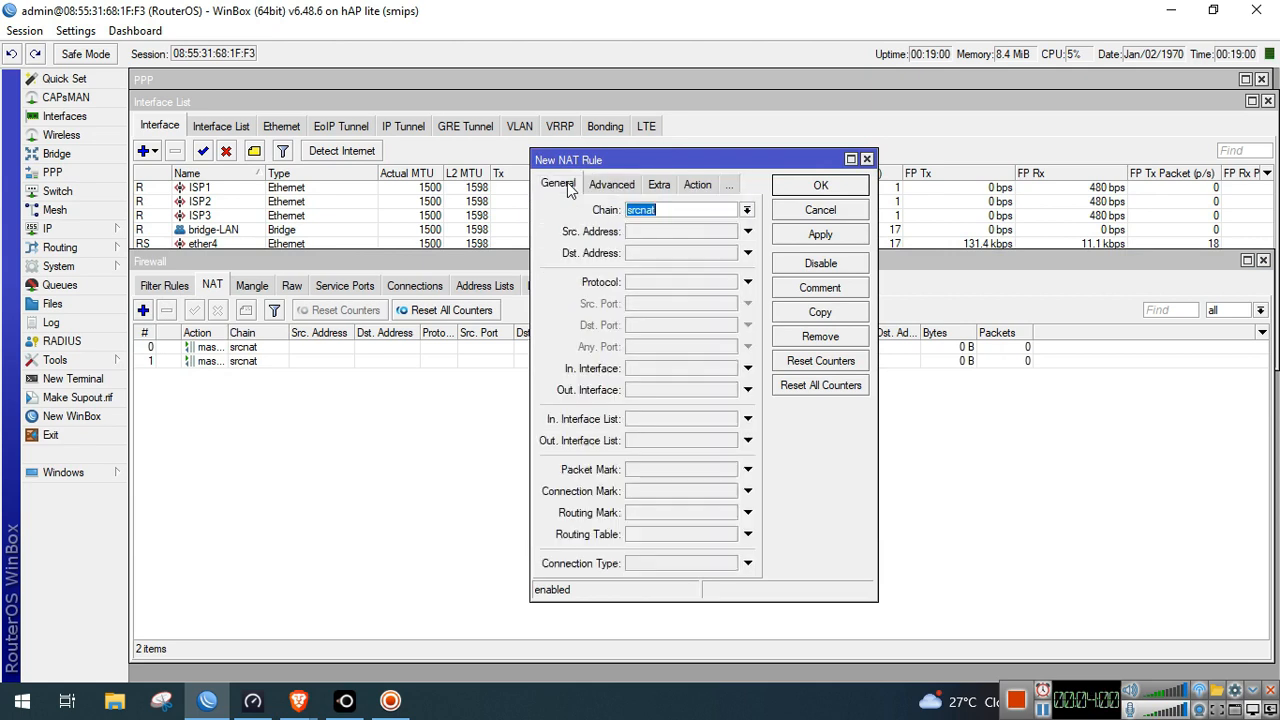
left_click(657, 391)
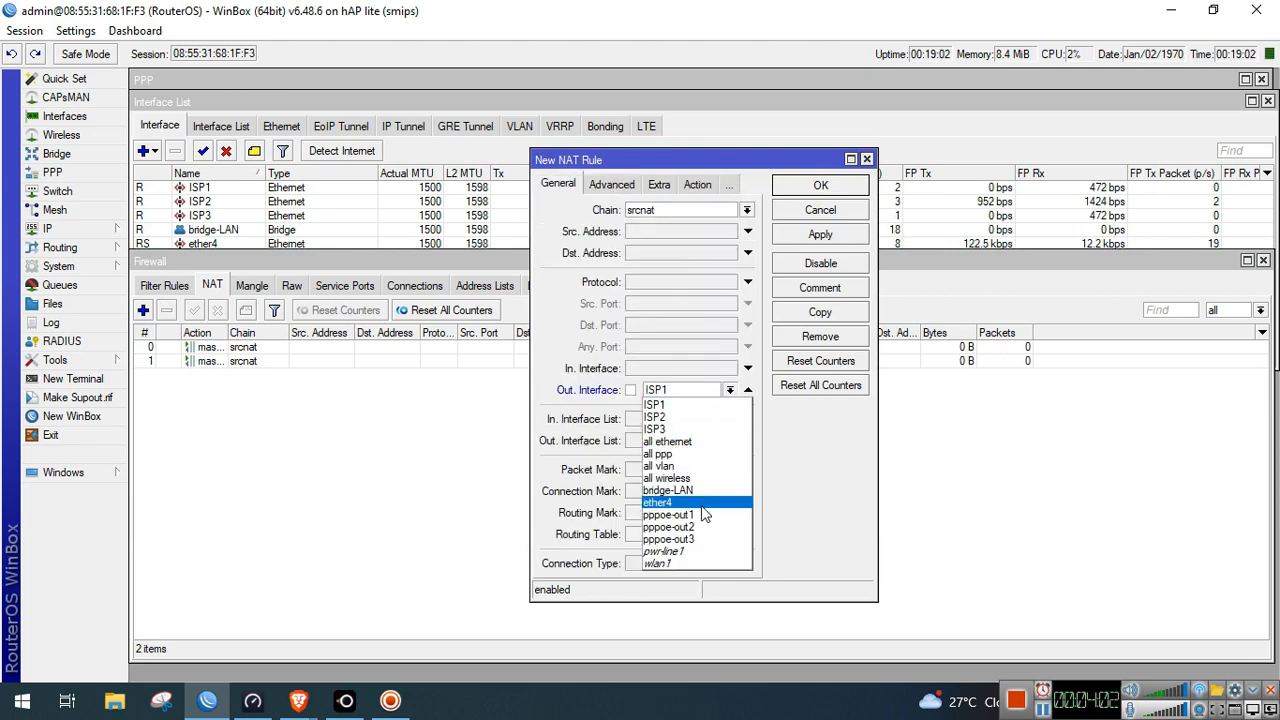
left_click(714, 547)
left_click(690, 184)
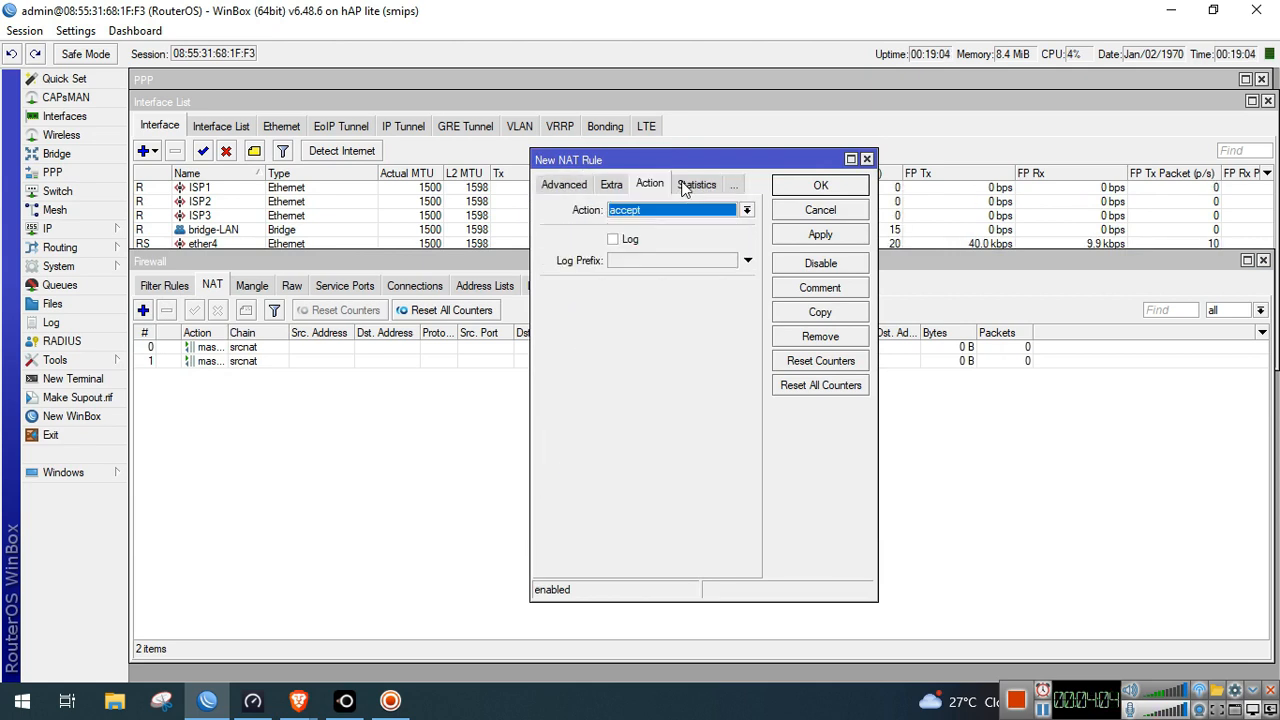
left_click(676, 209)
left_click(673, 298)
key("Return")
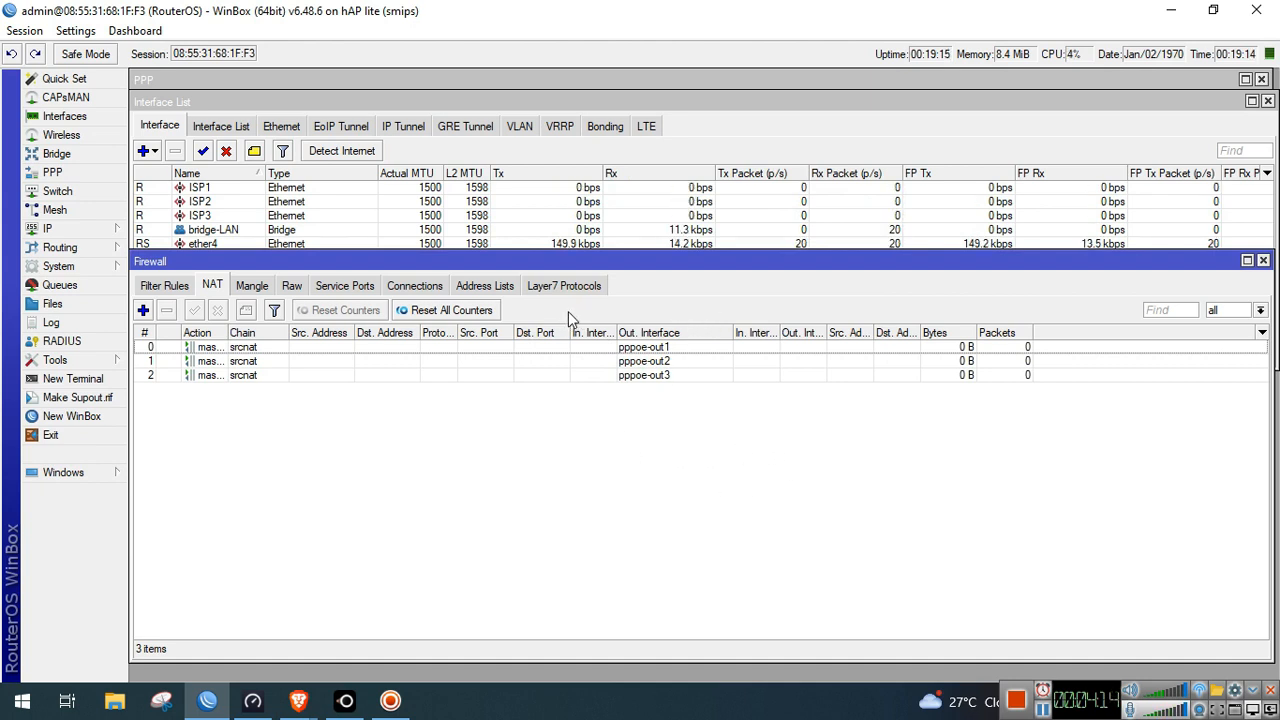
left_click(487, 287)
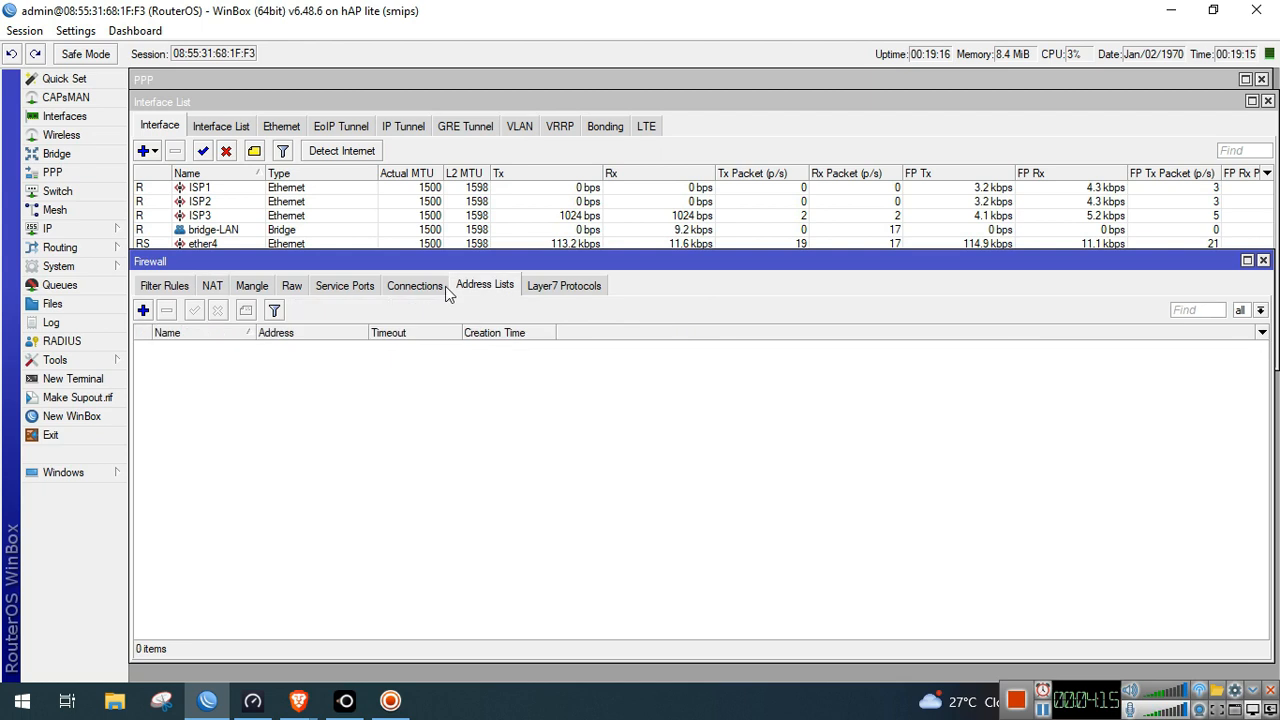
Create the RFC1918 address list with the entry 10.0.0.0/8
left_click(143, 311)
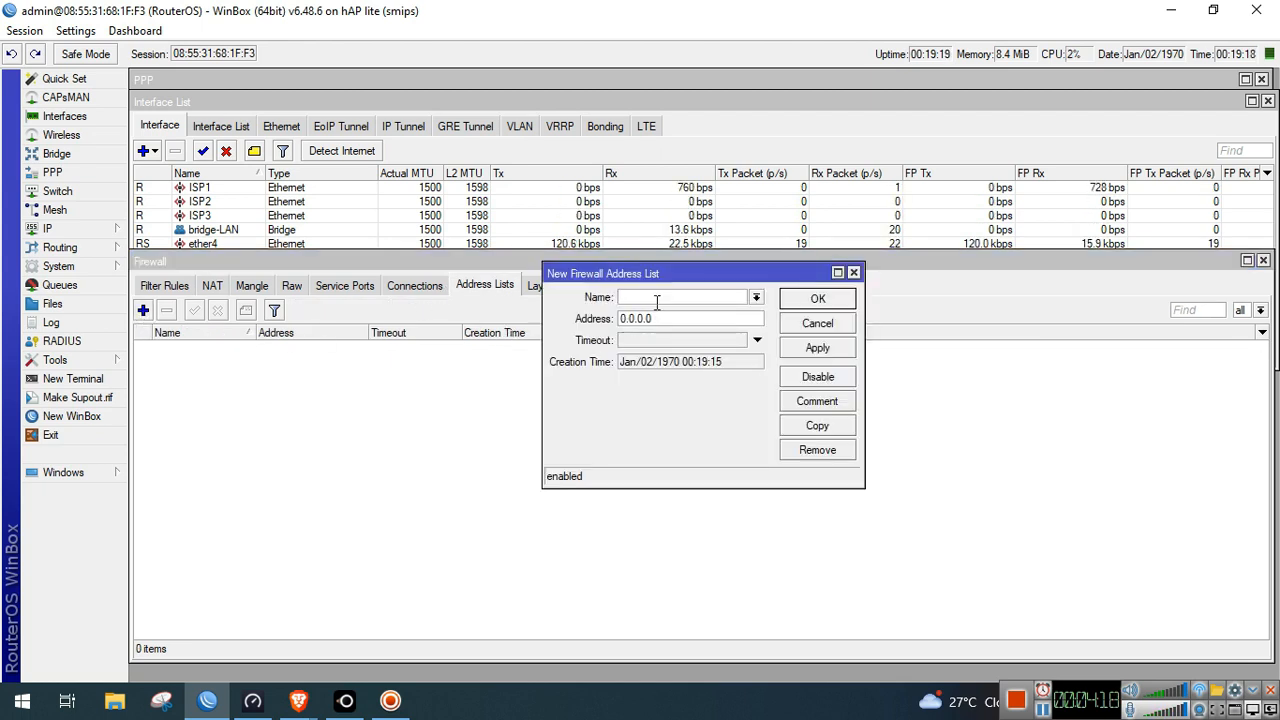
type("RFC1918")
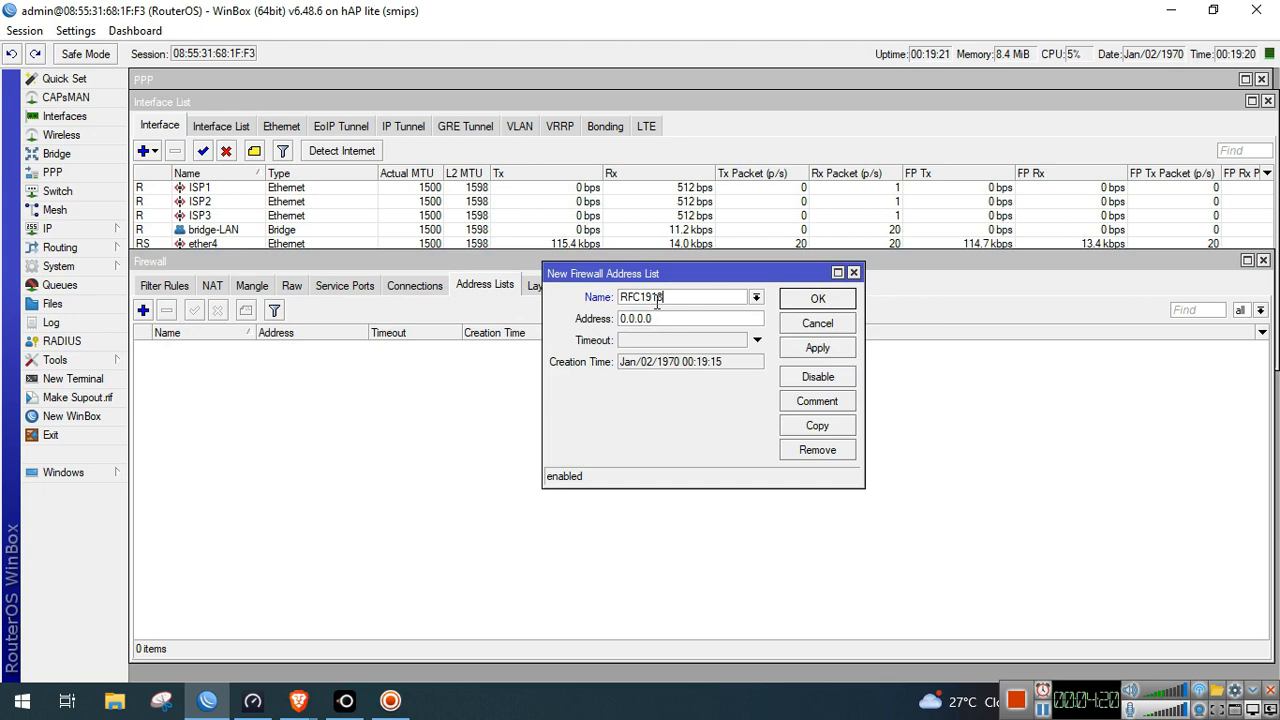
left_click(673, 317)
type("10.0")
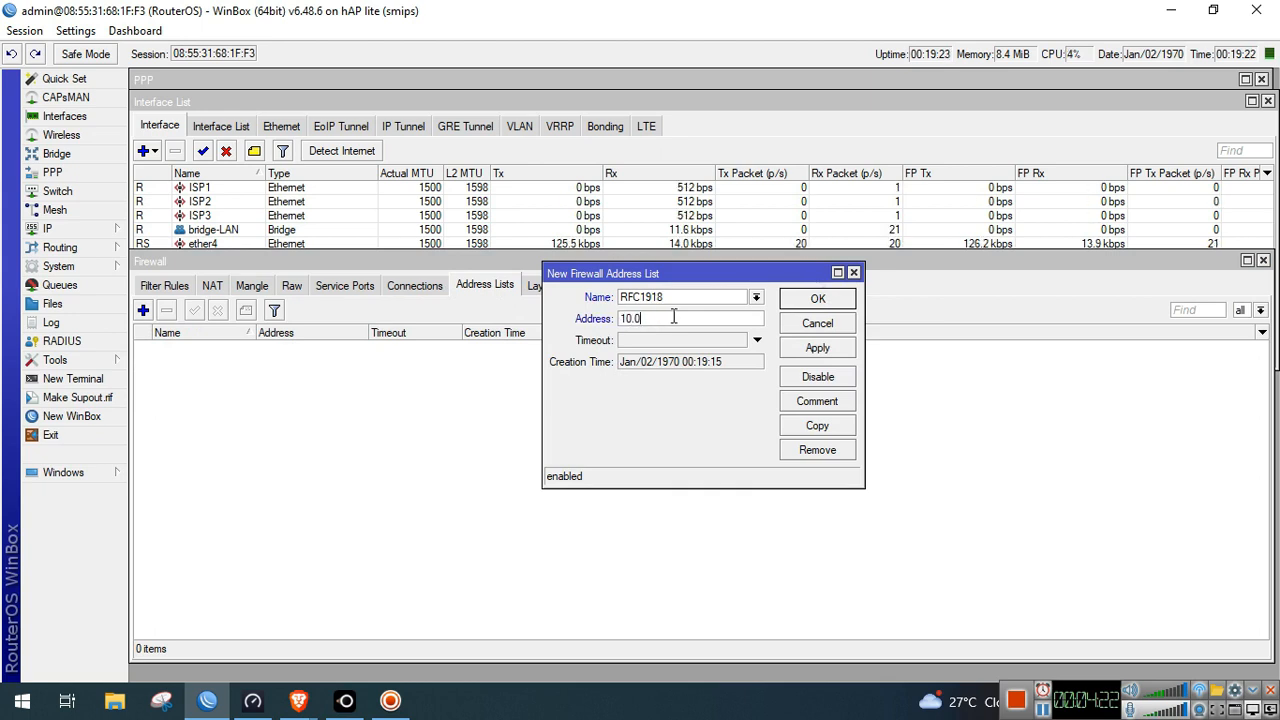
type(".0.0/")
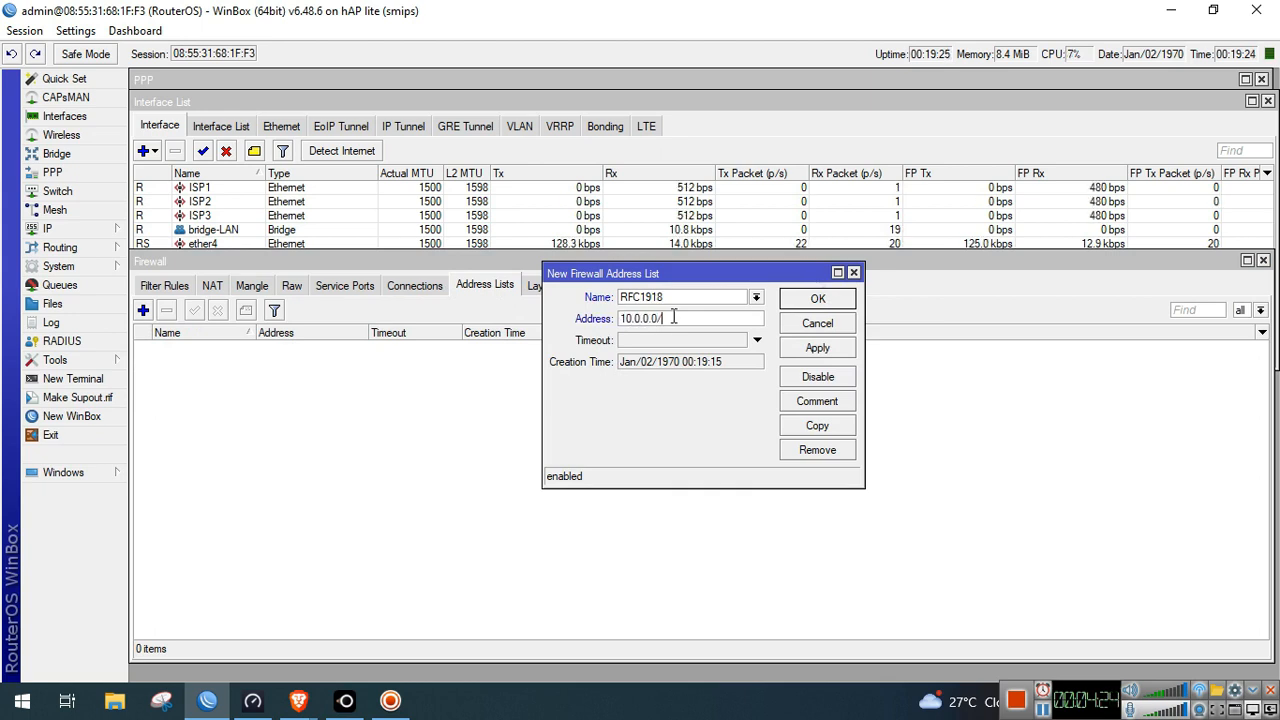
type("8")
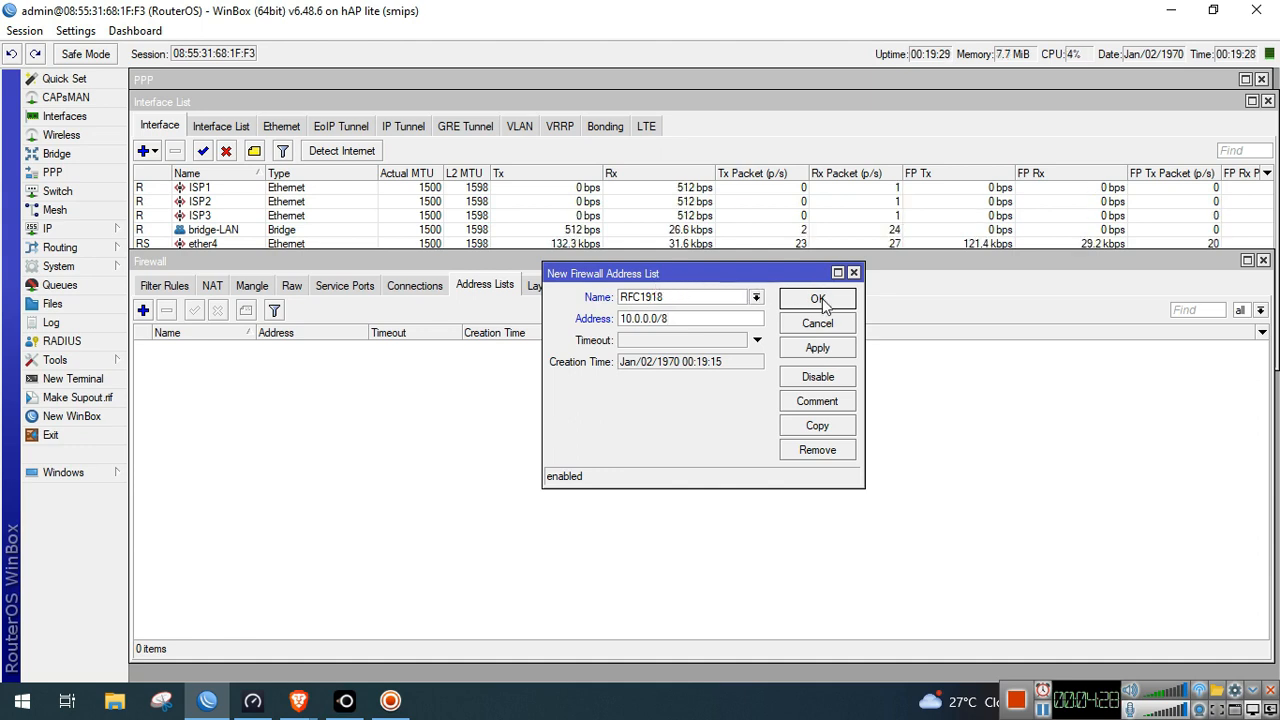
left_click(817, 298)
Add 172.16.0.0/12 to the RFC1918 address list
left_click(143, 311)
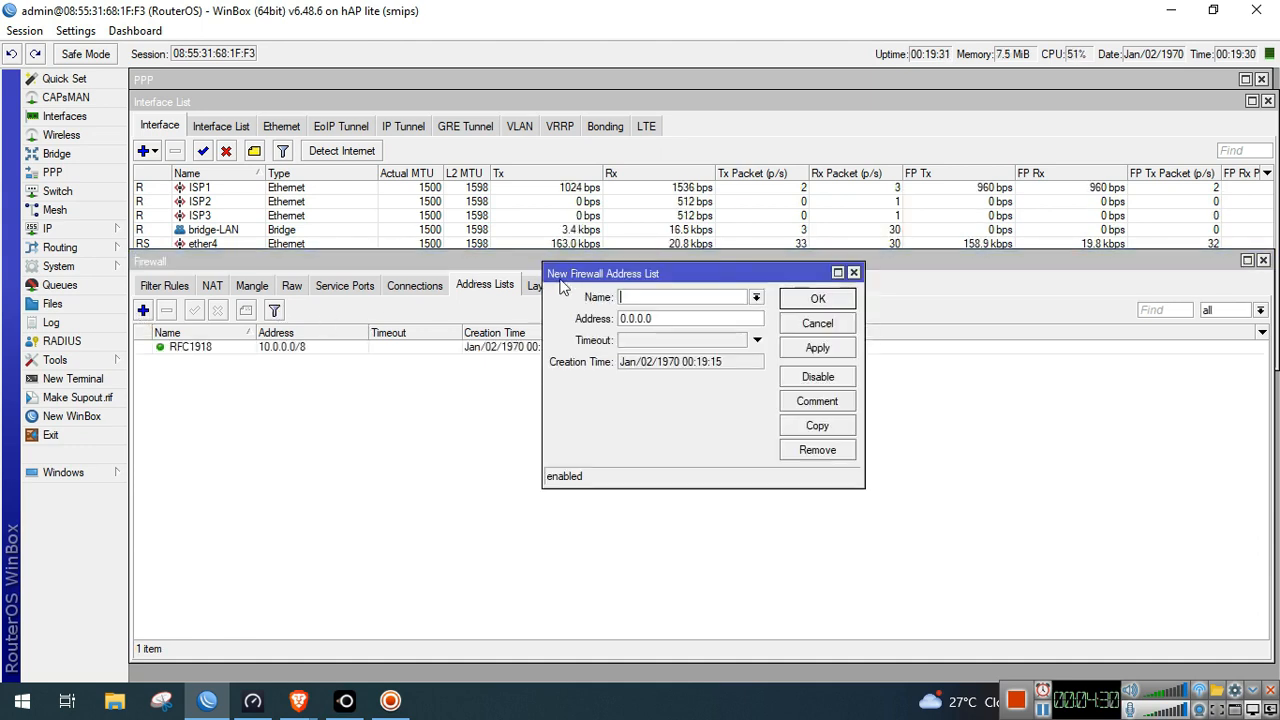
left_click(757, 298)
left_click(730, 314)
key("Tab")
type("17")
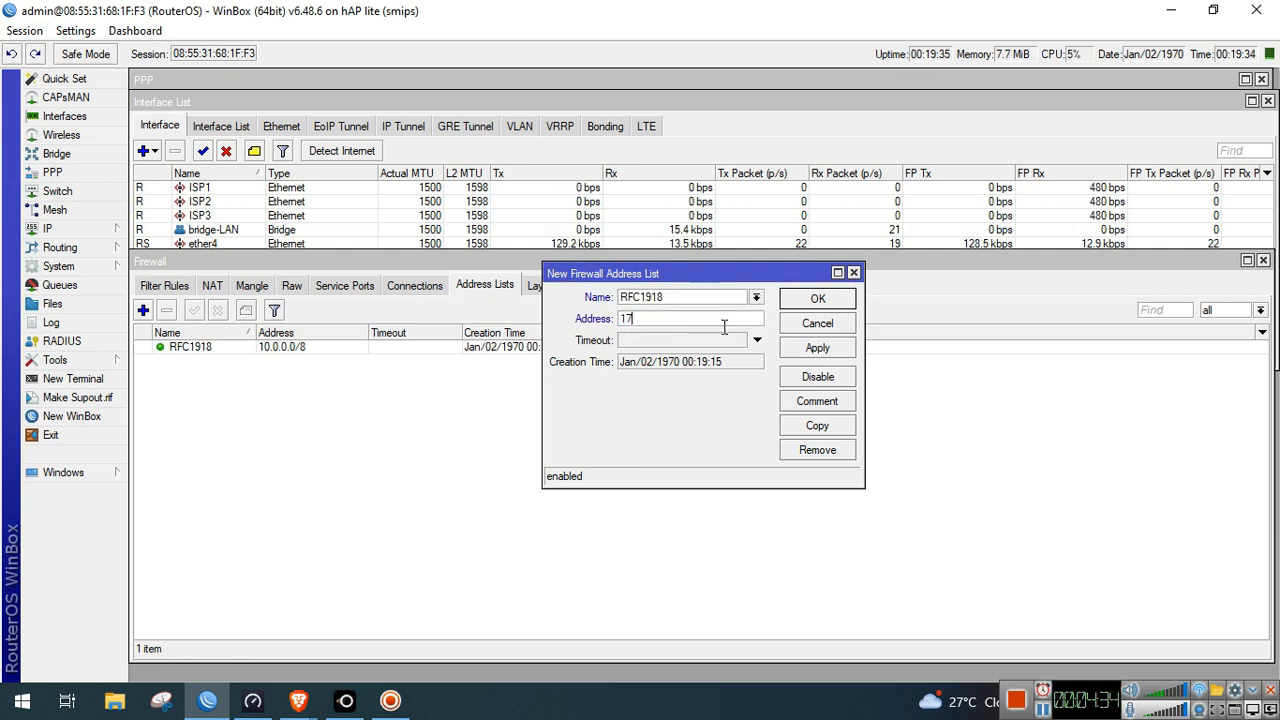
type("2.16.0.0/")
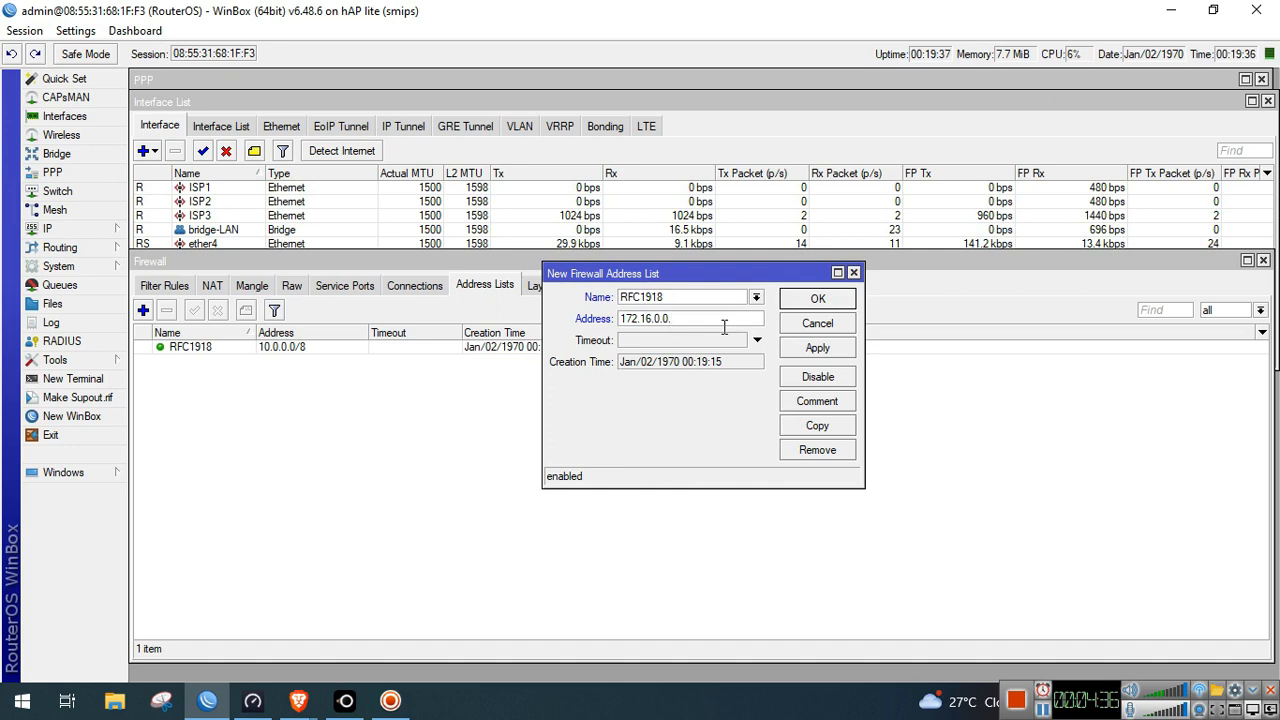
key("BackSpace")
type("12")
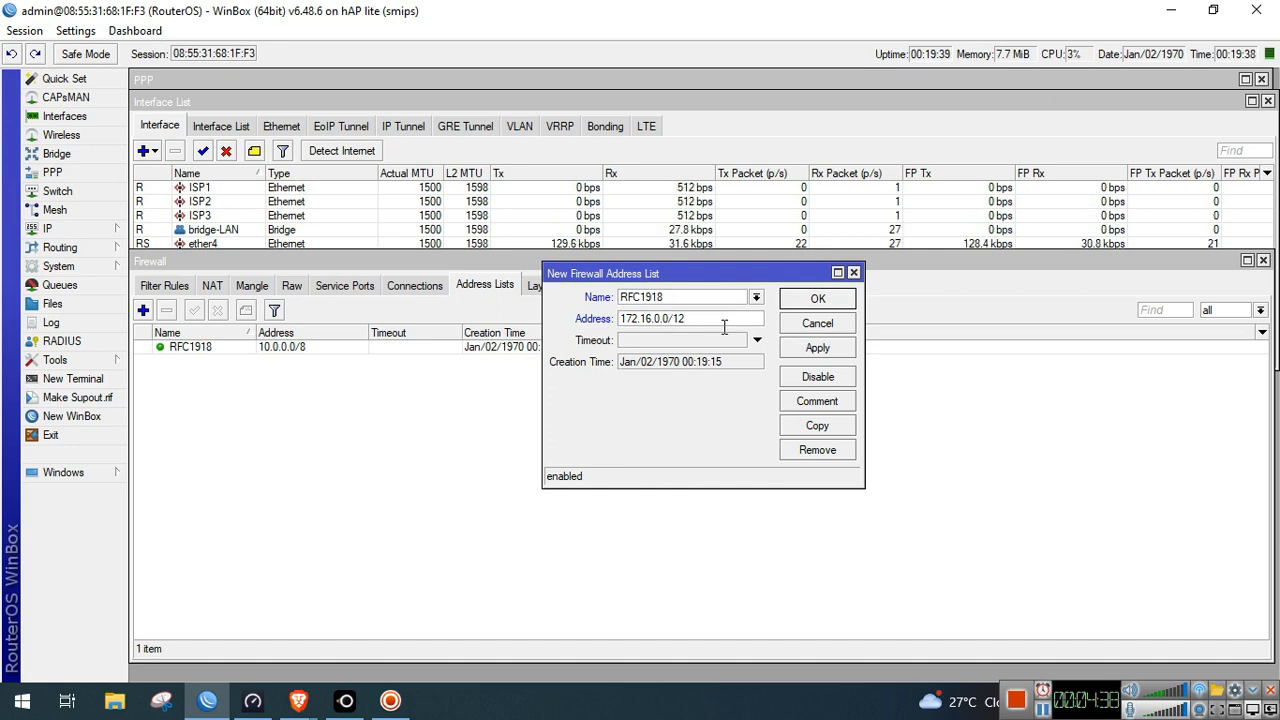
left_click(818, 300)
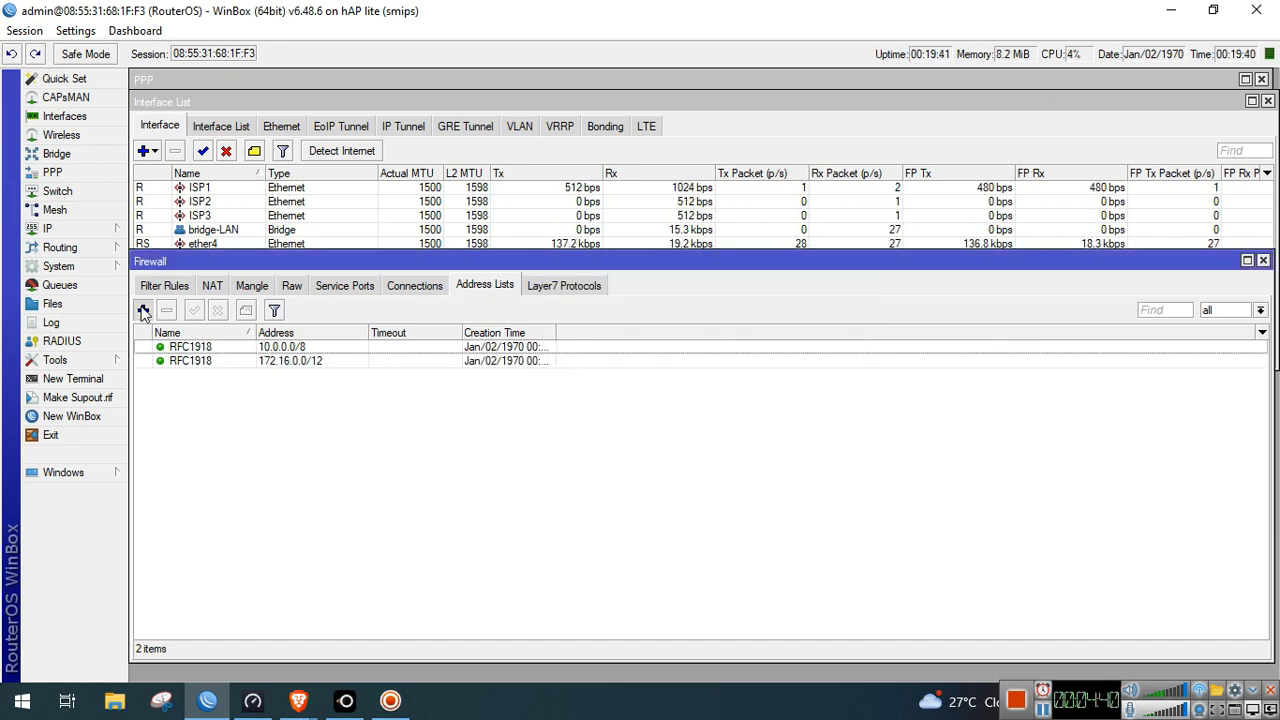
Add 192.168.0.0/16 to the RFC1918 address list
left_click(143, 311)
left_click(758, 297)
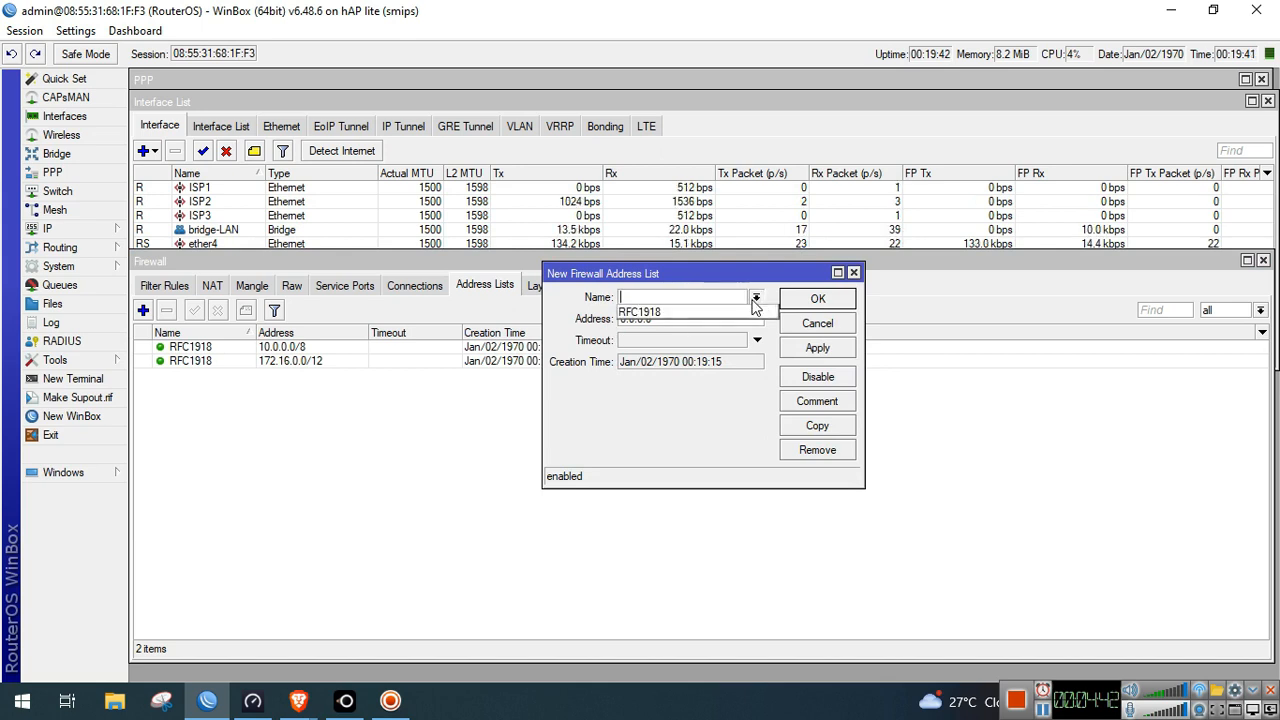
left_click(700, 311)
double_click(722, 320)
type("19")
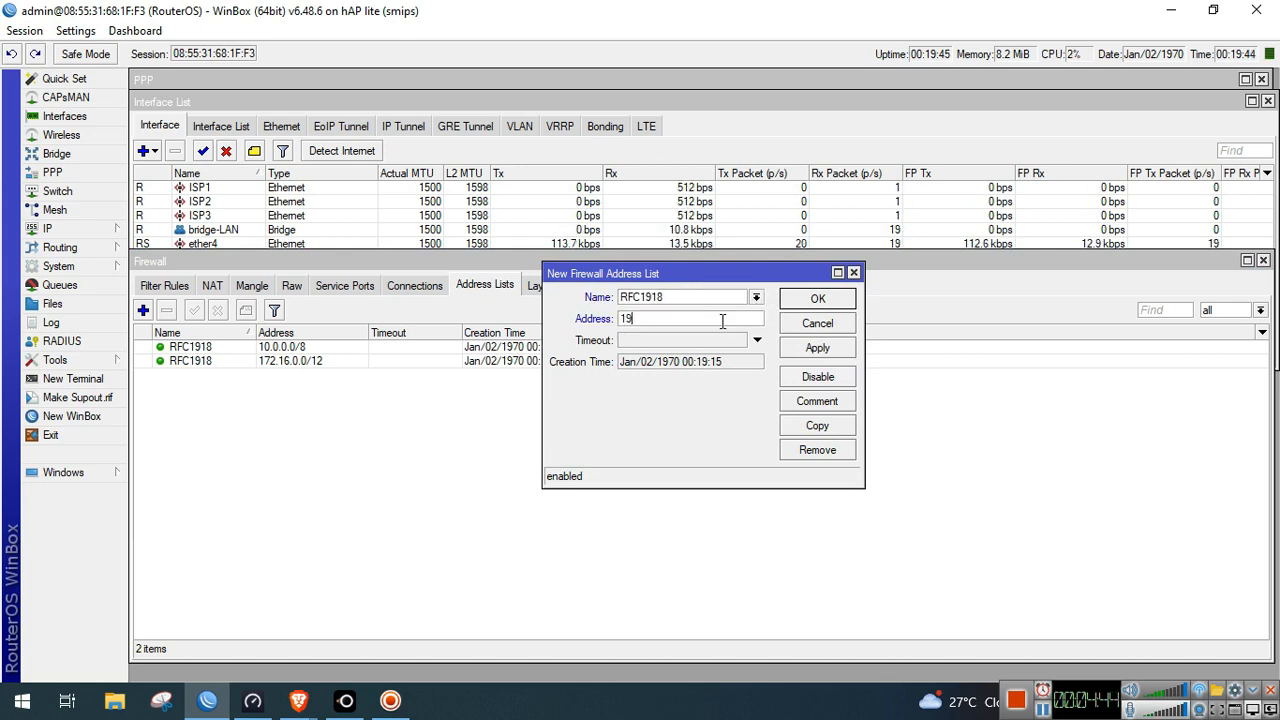
type("2.168.0.0/16")
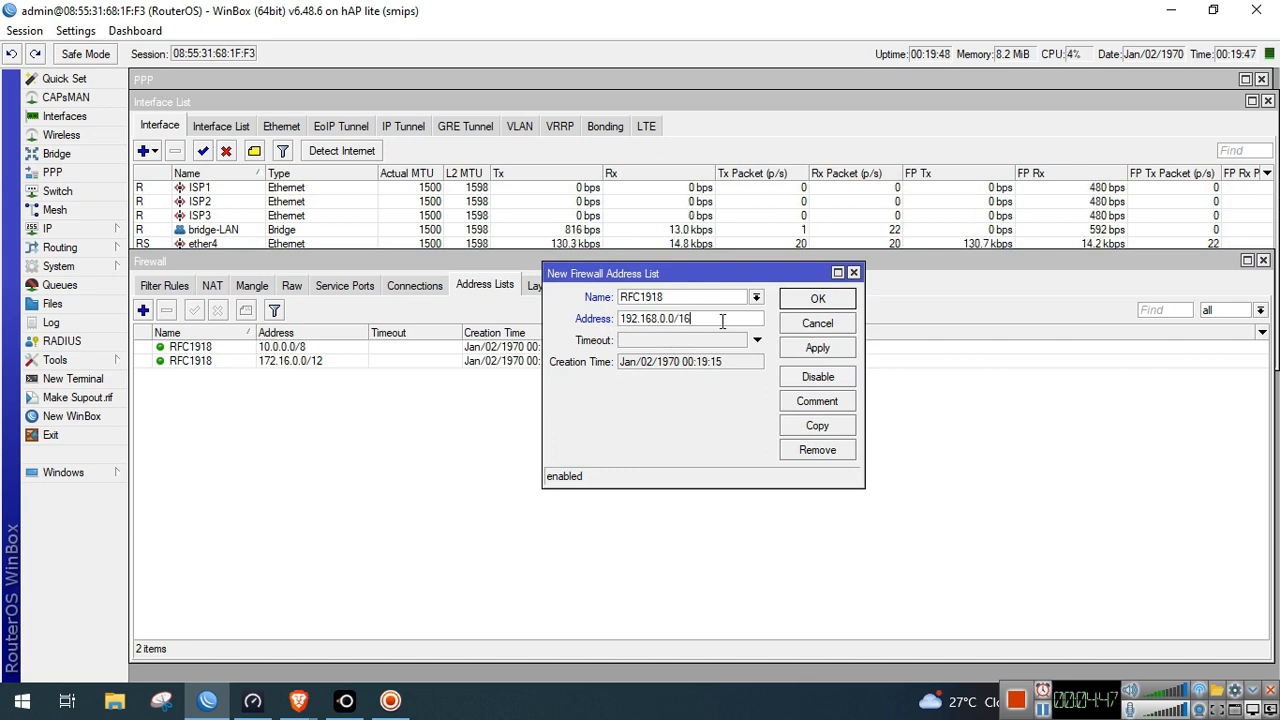
left_click(817, 347)
left_click(817, 298)
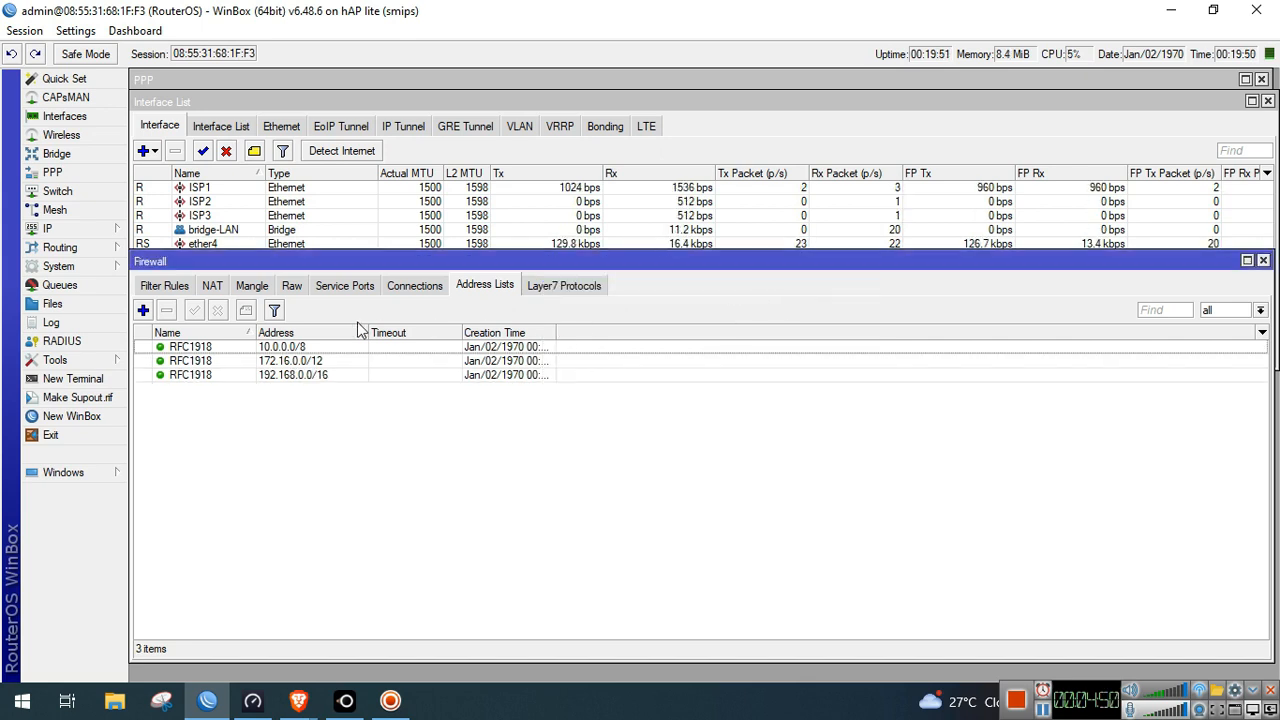
Create an input-chain mangle rule matching In. Interface pppoe-out1
left_click(254, 285)
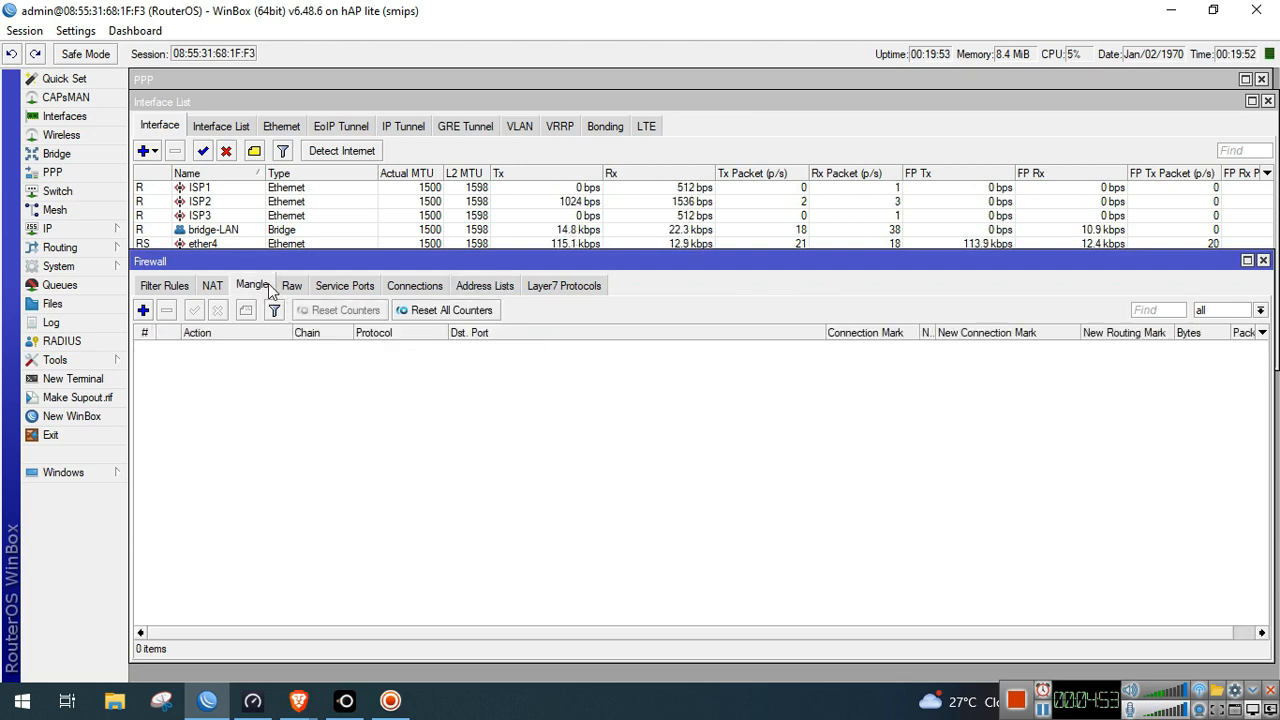
left_click(143, 310)
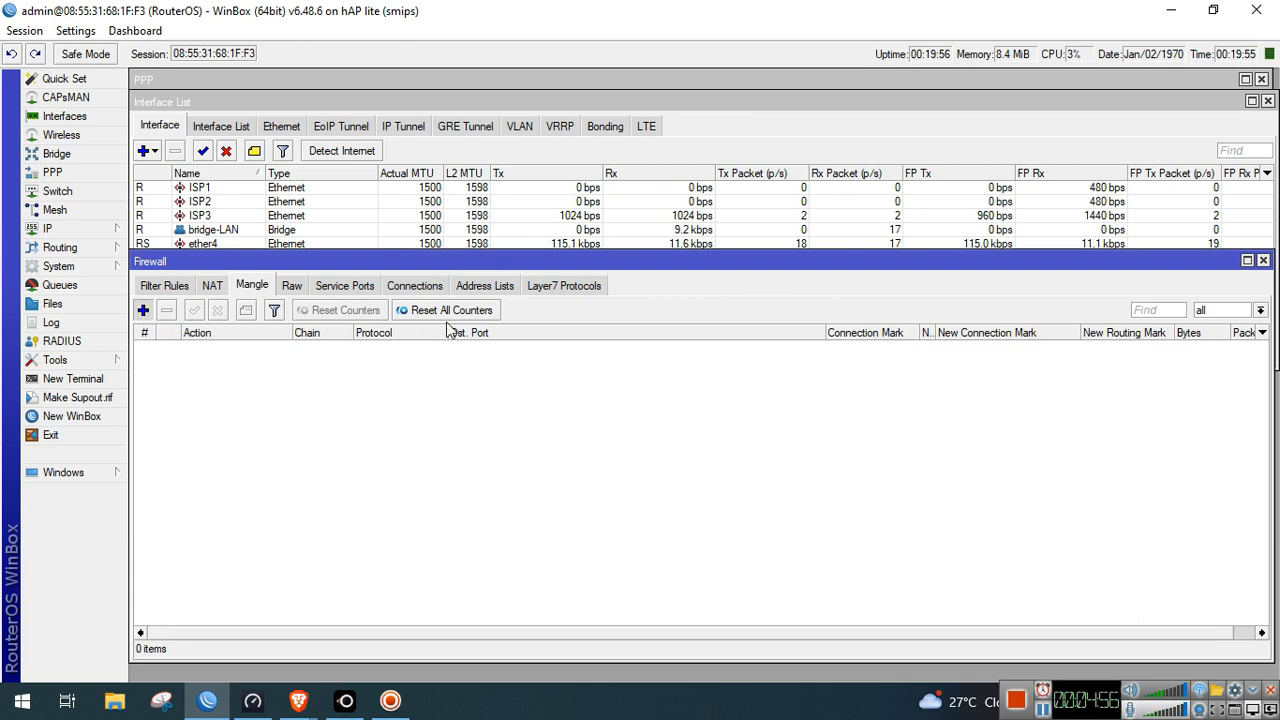
left_click(531, 164)
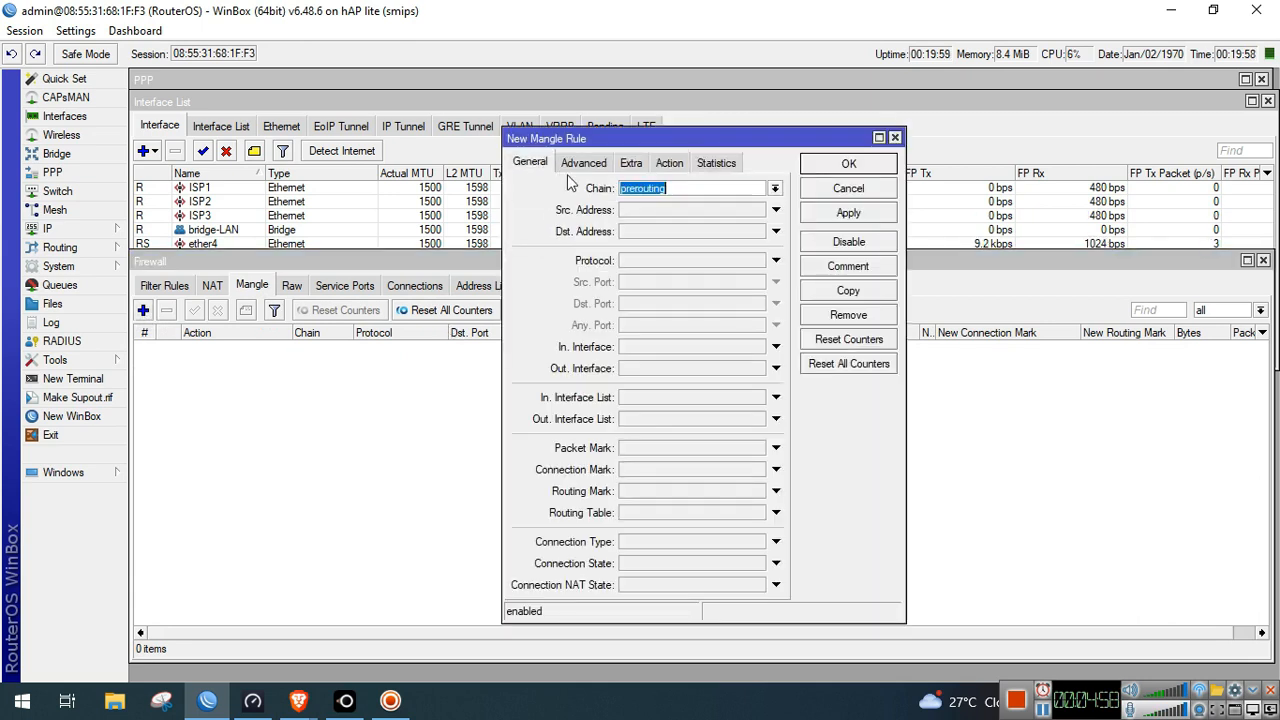
left_click(775, 188)
left_click(750, 208)
left_click(672, 350)
left_click(672, 352)
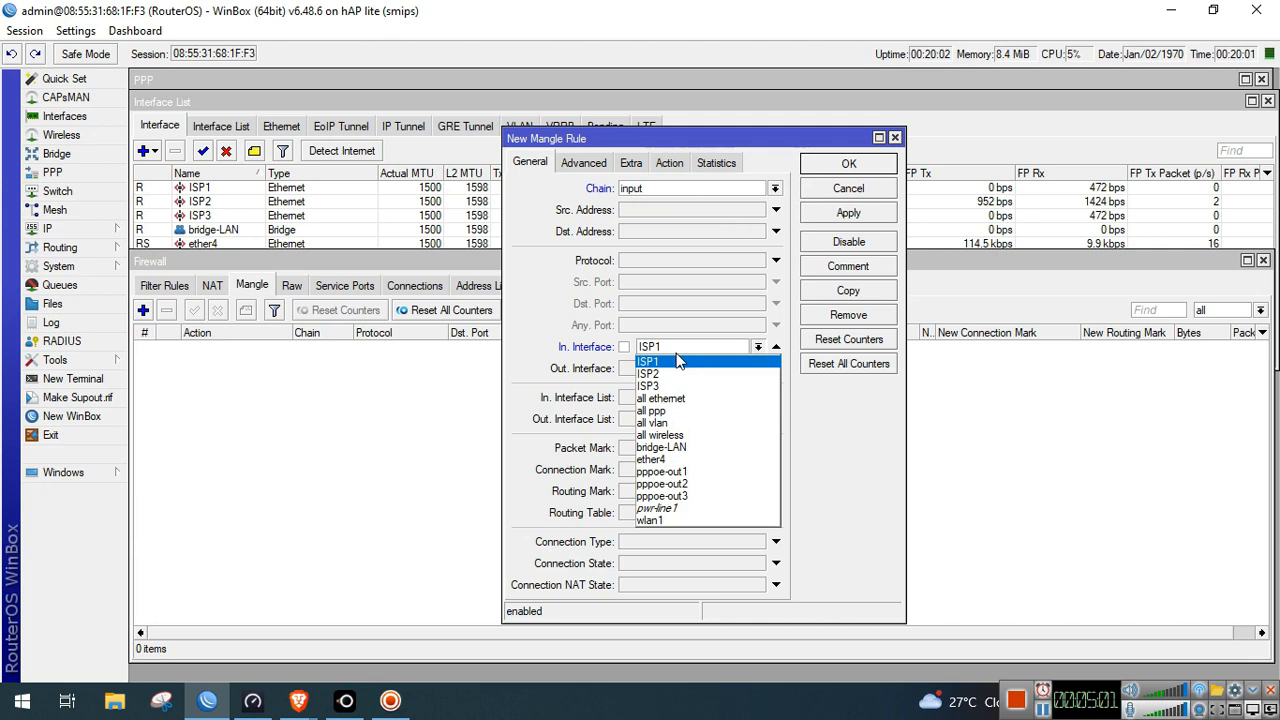
left_click(688, 470)
Set the rule's action to mark connection with new mark wan1-conn and apply
left_click(669, 163)
left_click(676, 188)
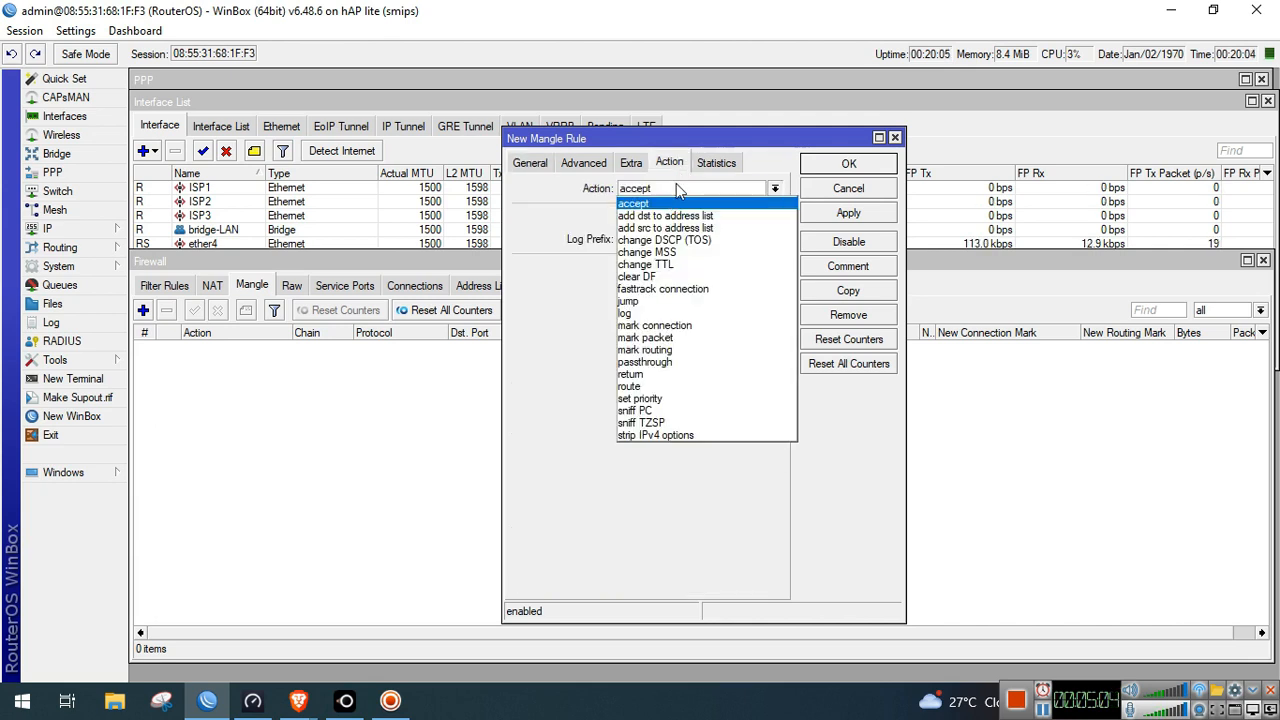
left_click(690, 326)
left_click(704, 268)
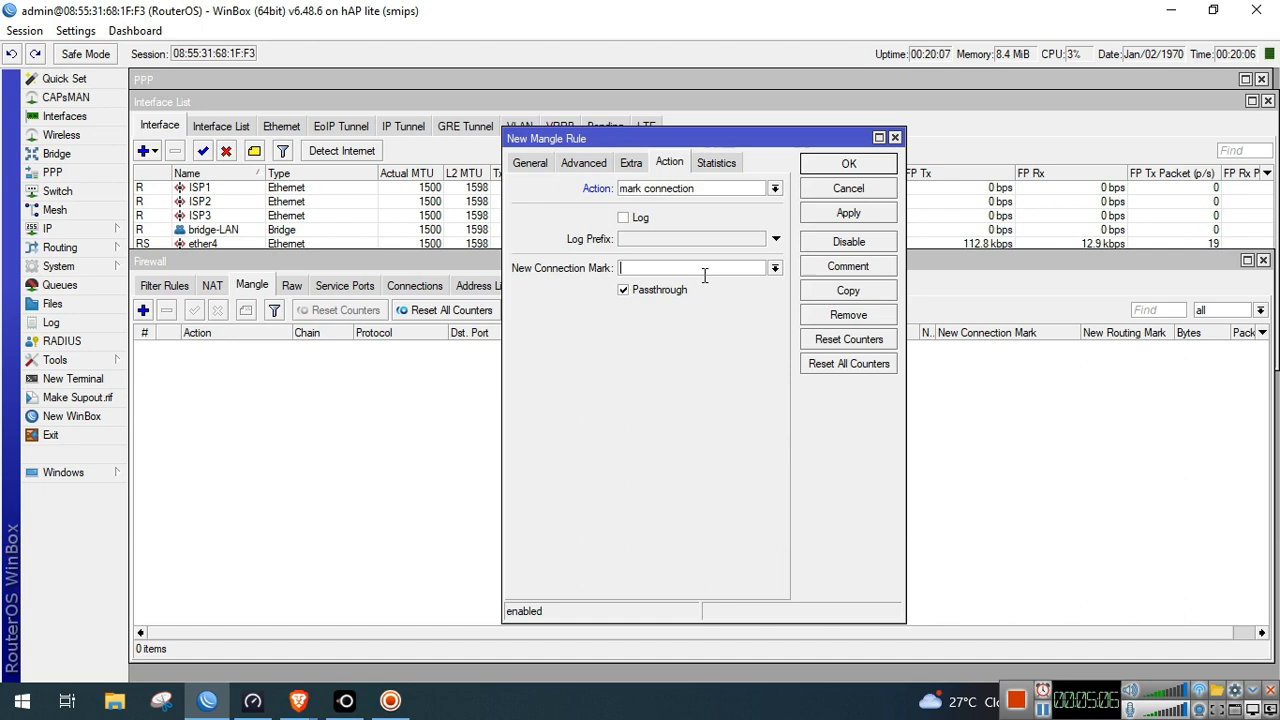
type("wan1-conn")
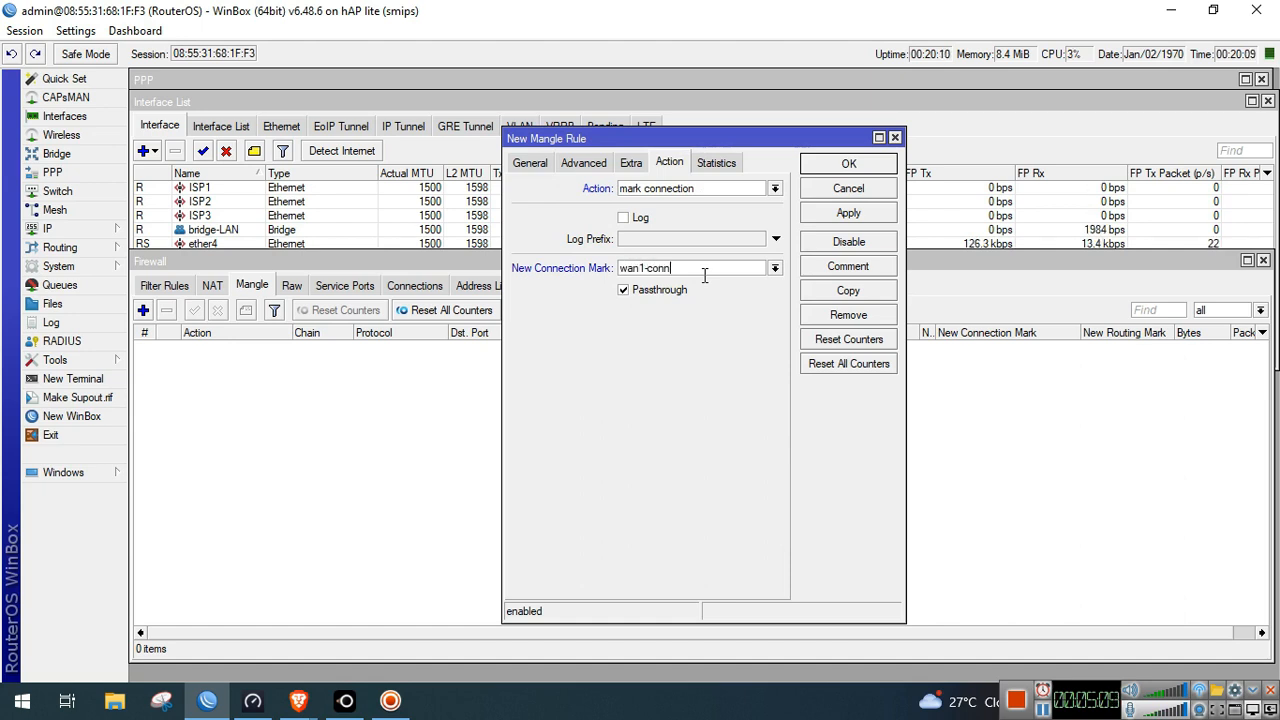
left_click(848, 213)
Copy the rule for In. Interface pppoe-out2 with connection mark wan2-conn
left_click(840, 294)
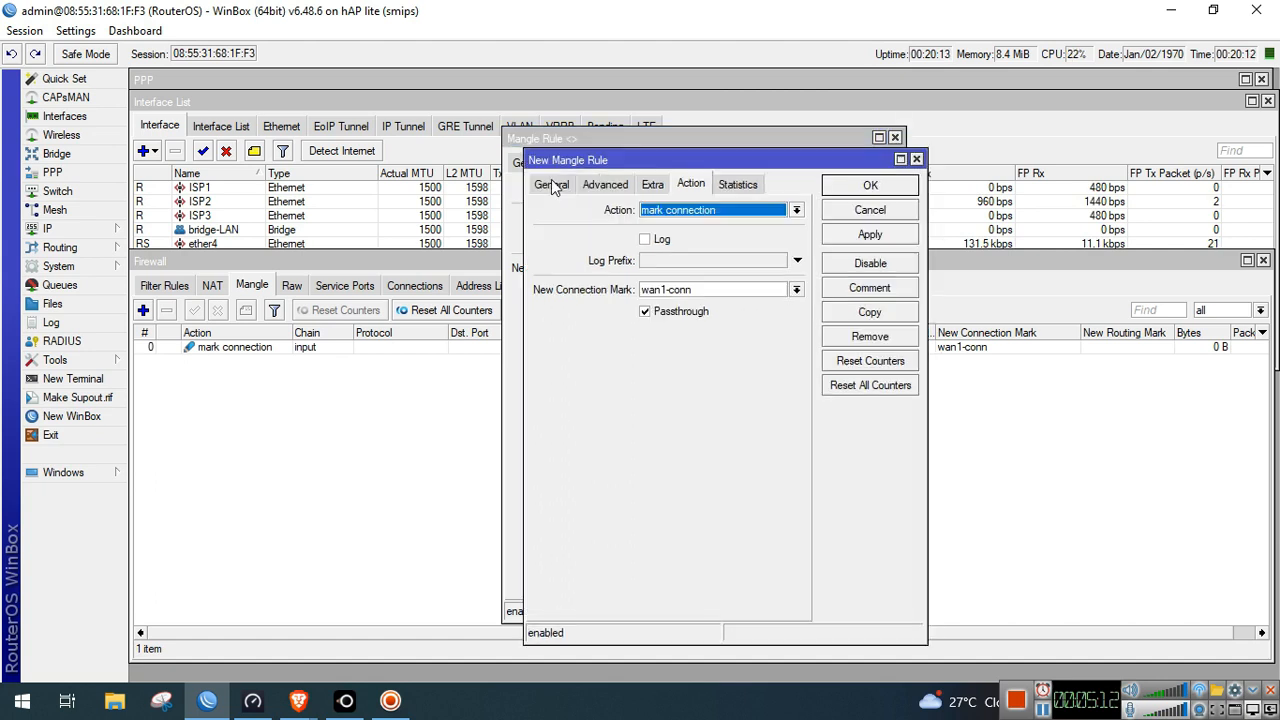
left_click(779, 368)
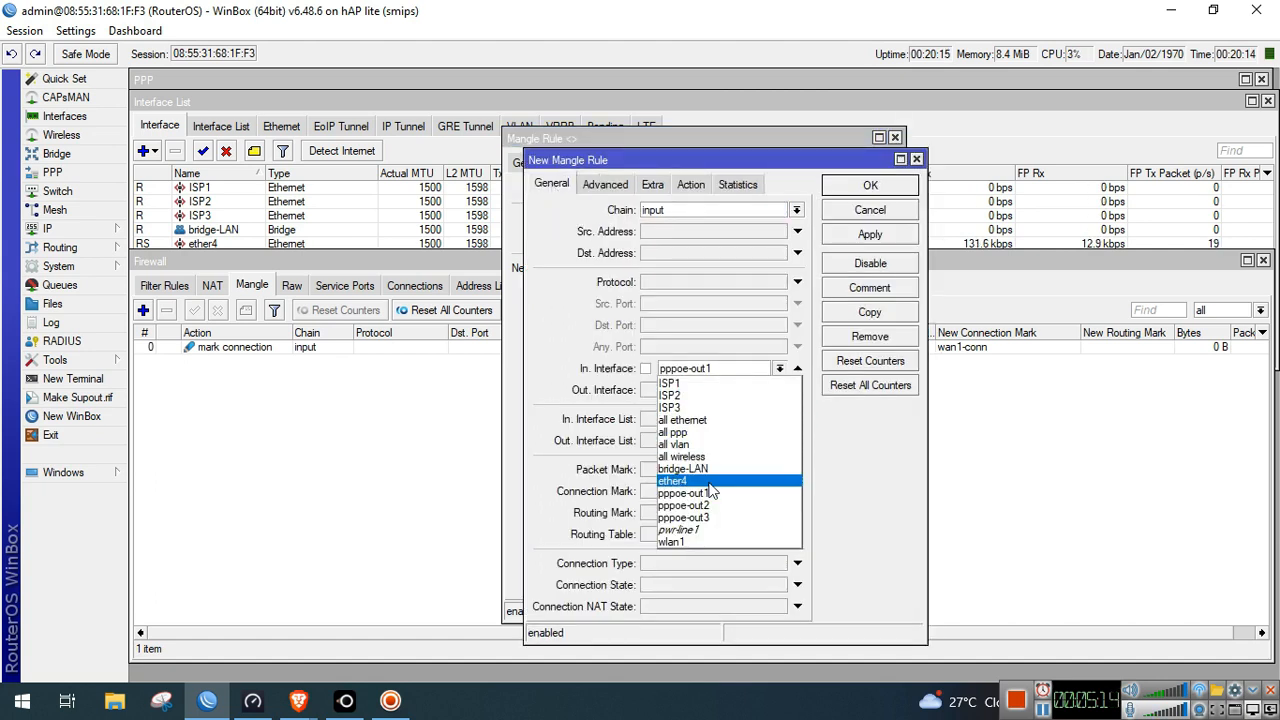
left_click(712, 515)
left_click(692, 186)
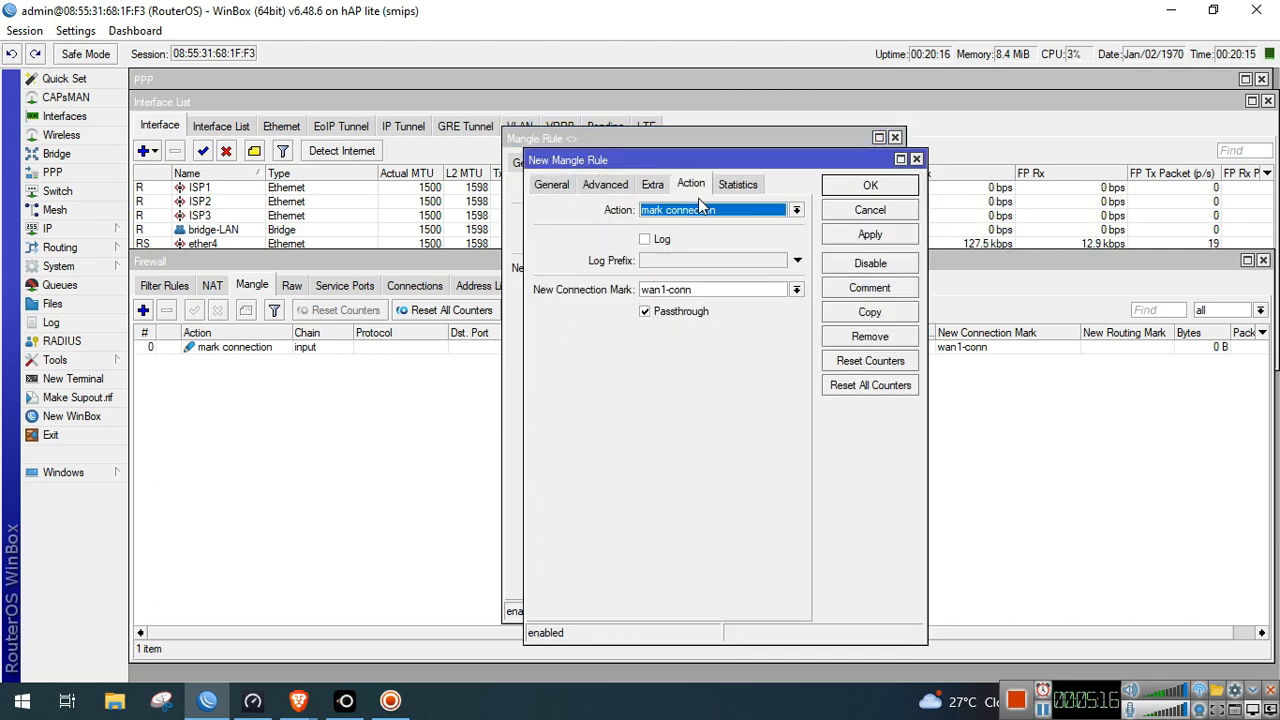
left_click(668, 289)
key("BackSpace")
type("2")
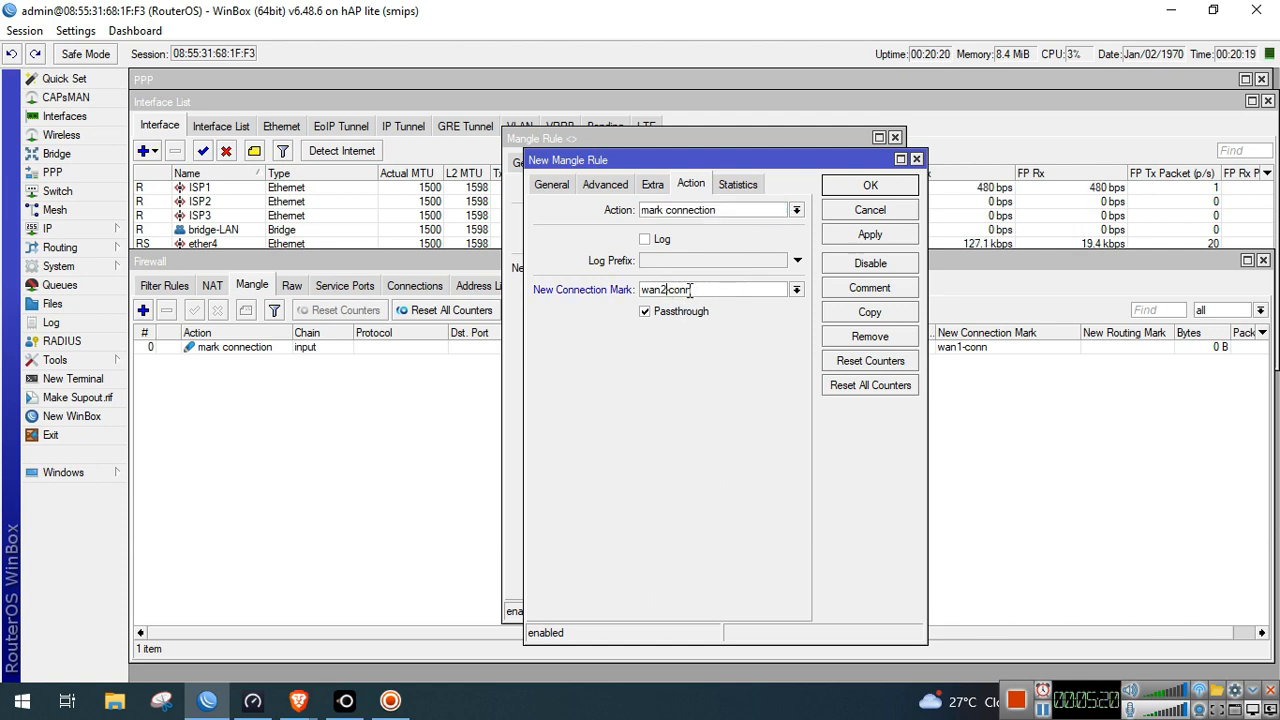
left_click(860, 236)
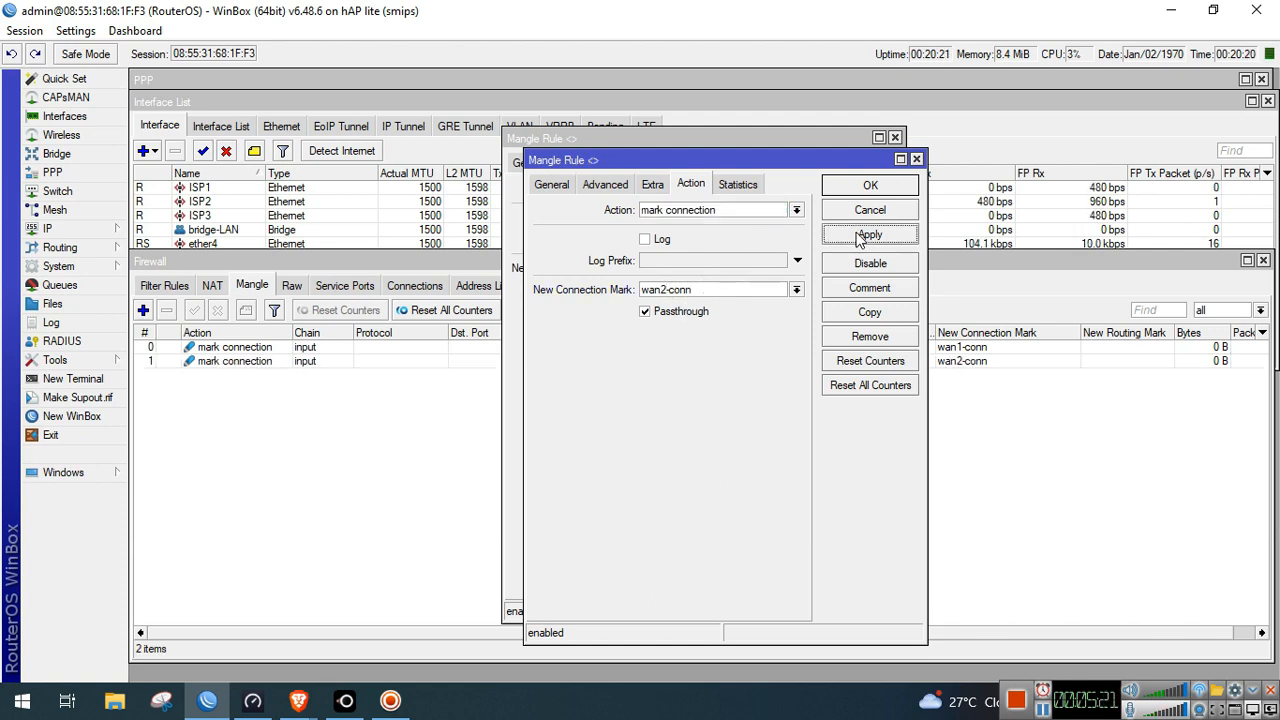
Copy again for pppoe-out3 with connection mark wan3-conn, then close the rule windows
left_click(828, 320)
left_click(575, 206)
left_click(776, 394)
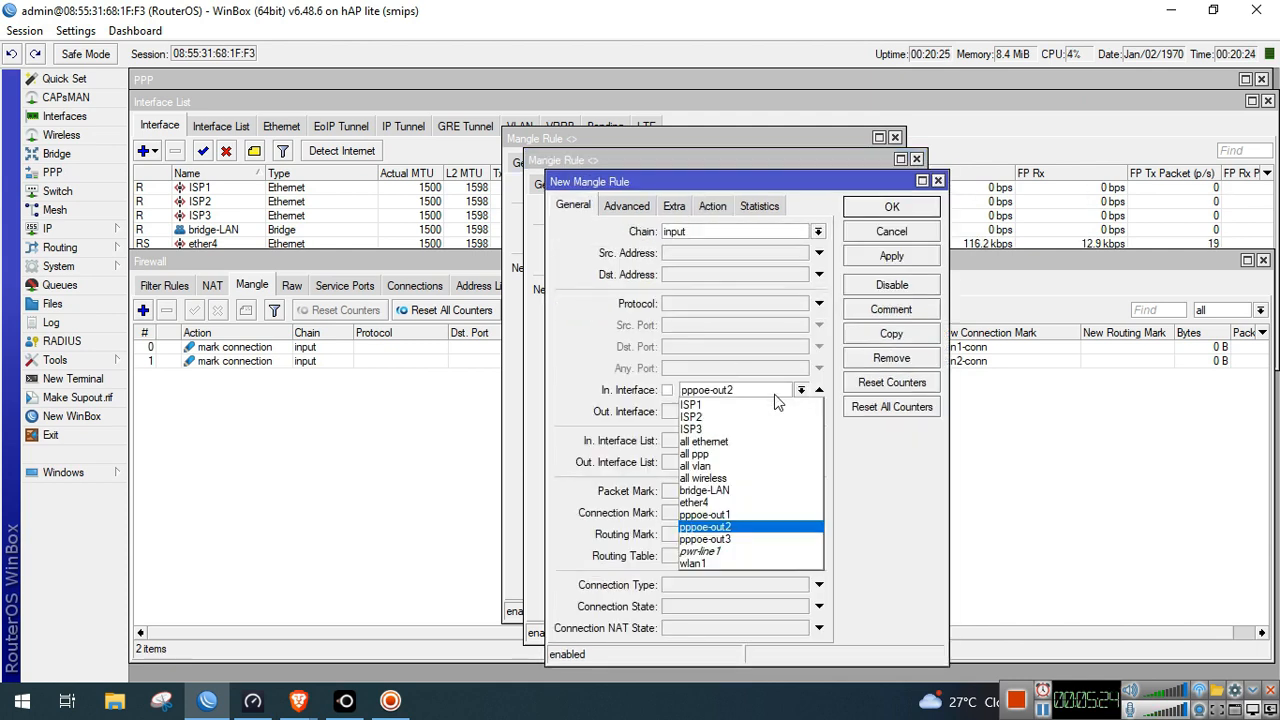
left_click(742, 539)
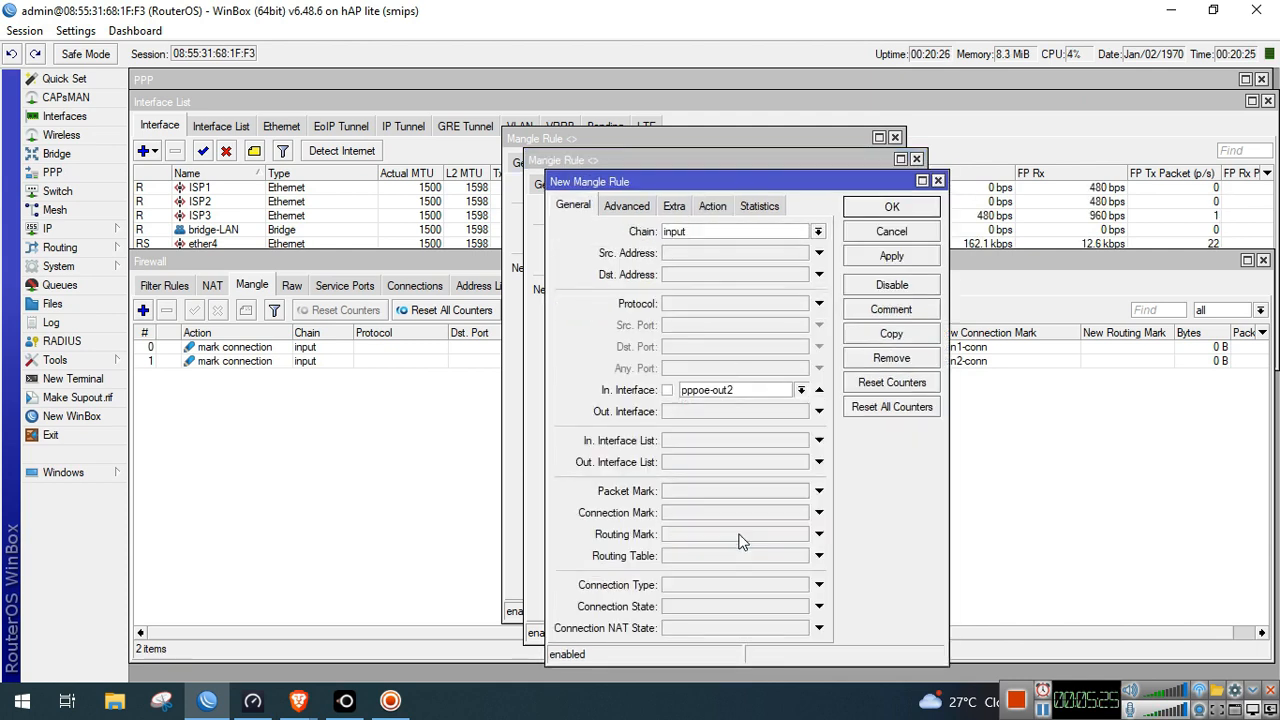
left_click(718, 211)
left_click(713, 235)
left_click(713, 235)
left_click(691, 313)
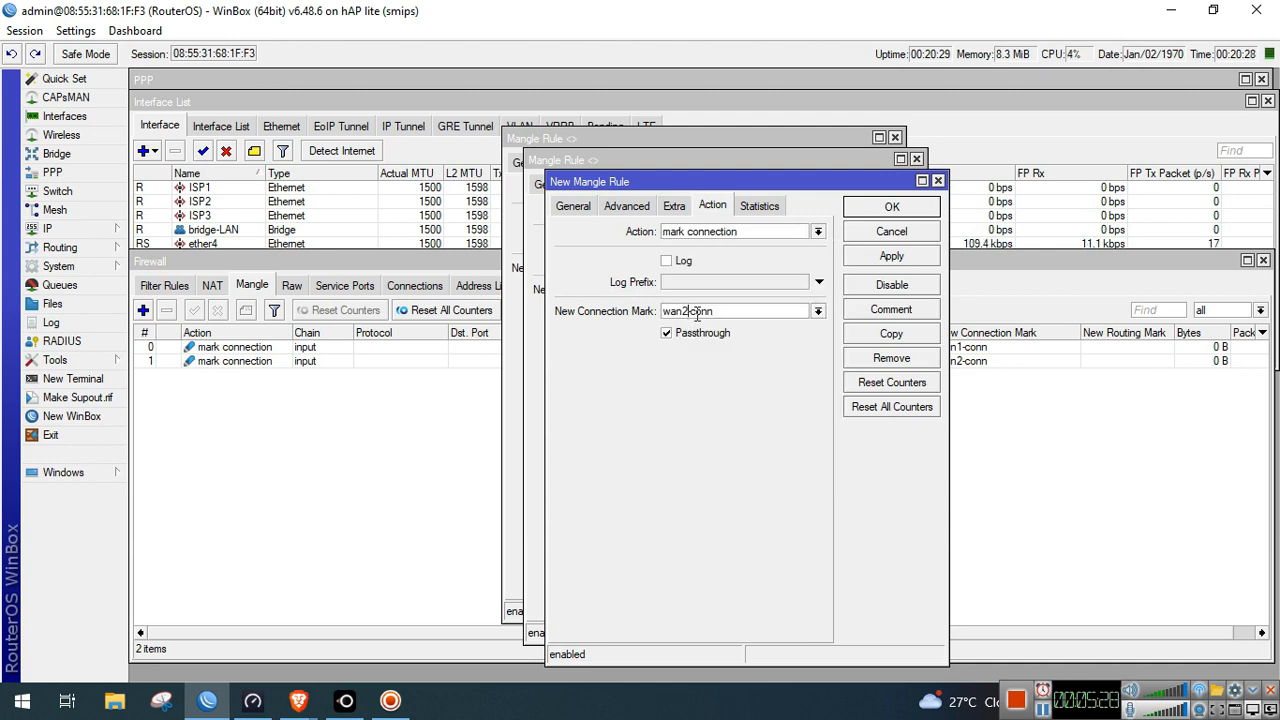
key("BackSpace")
type("3")
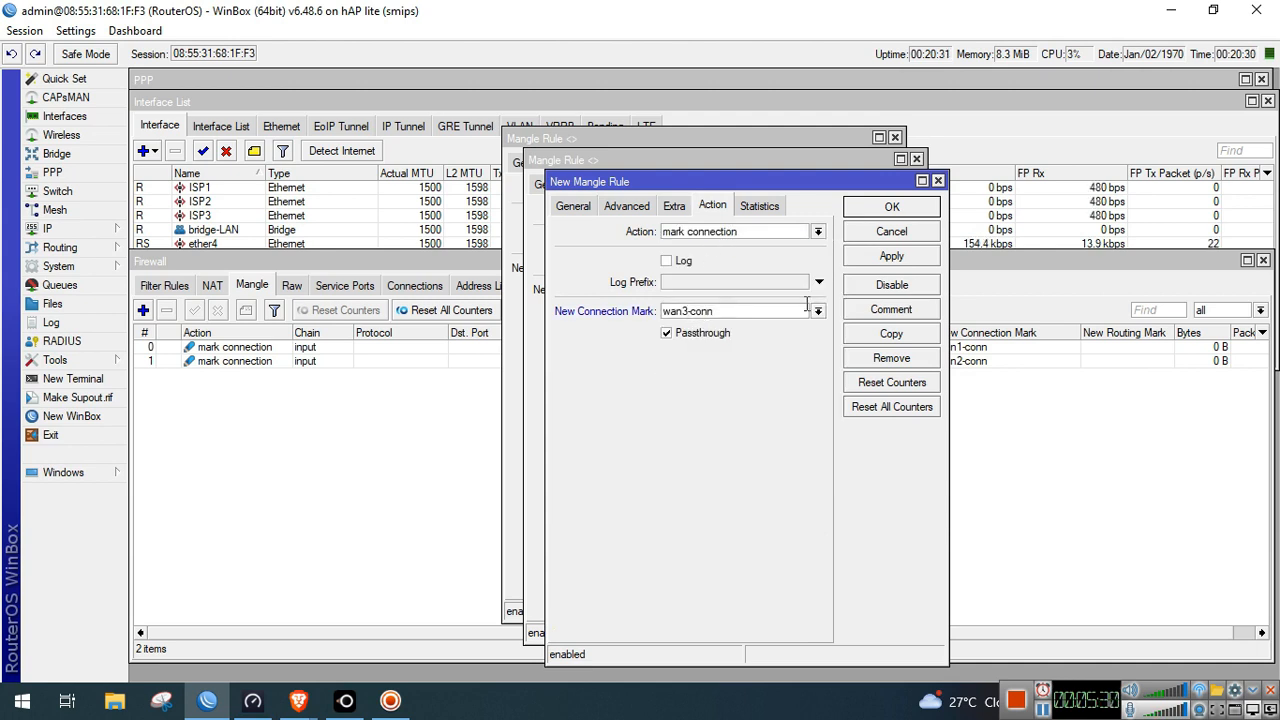
left_click(898, 258)
left_click(910, 208)
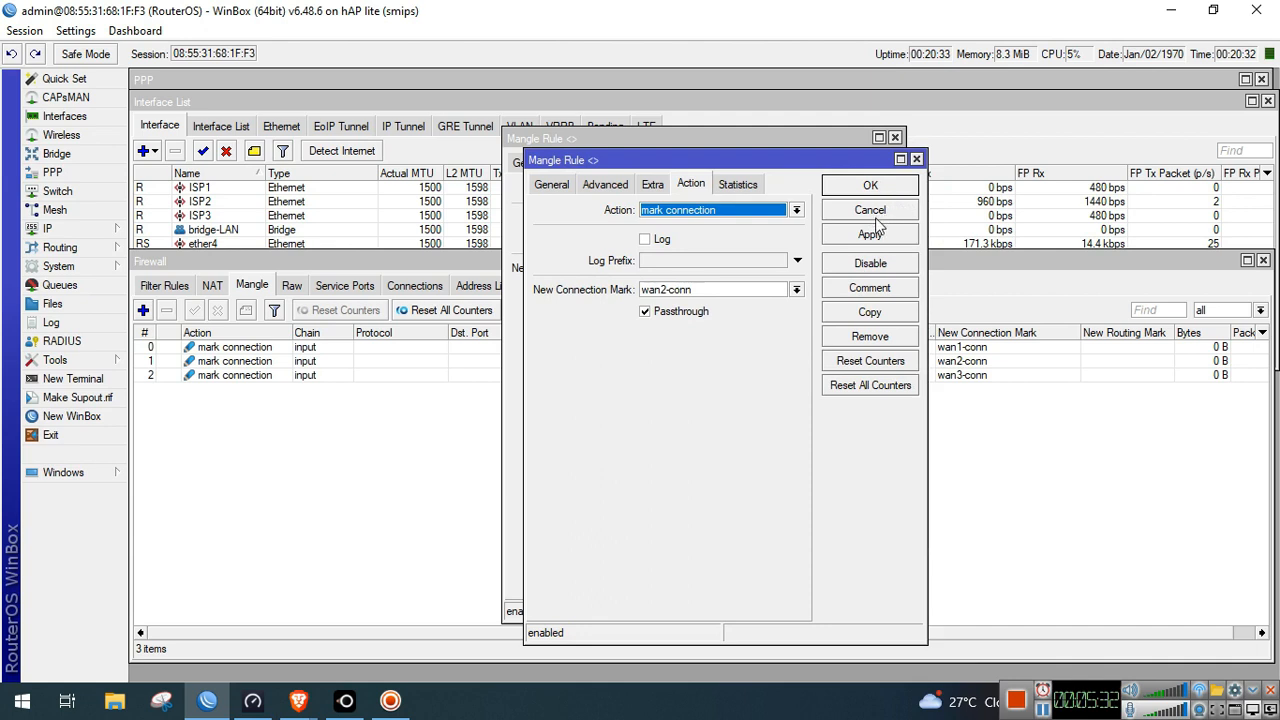
left_click(877, 186)
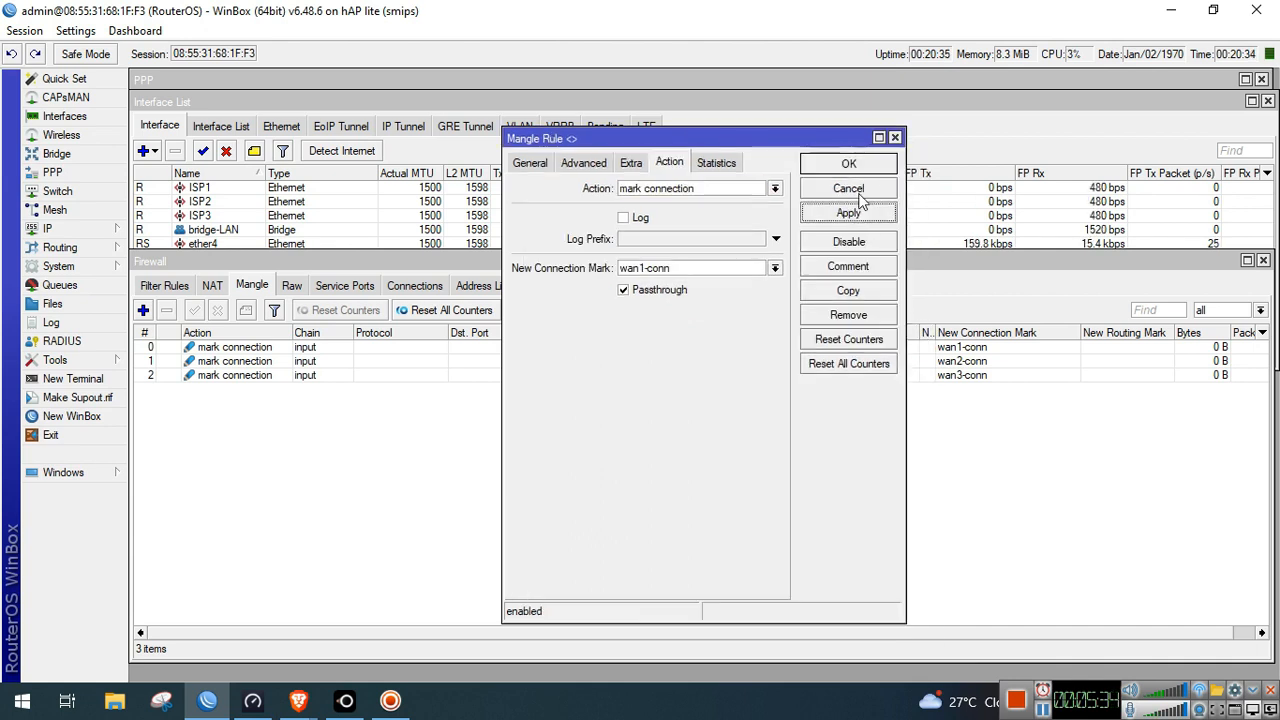
left_click(862, 165)
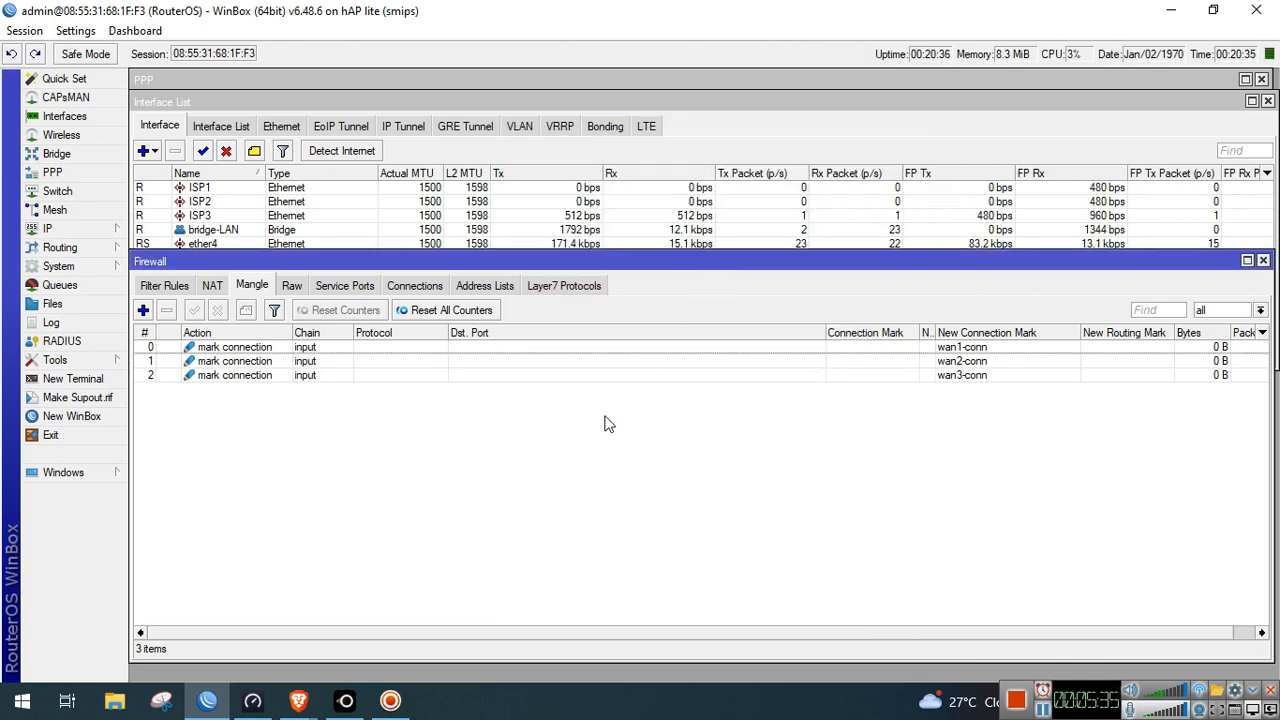
Create an output-chain mangle rule matching connection mark wan1-conn
left_click(333, 378)
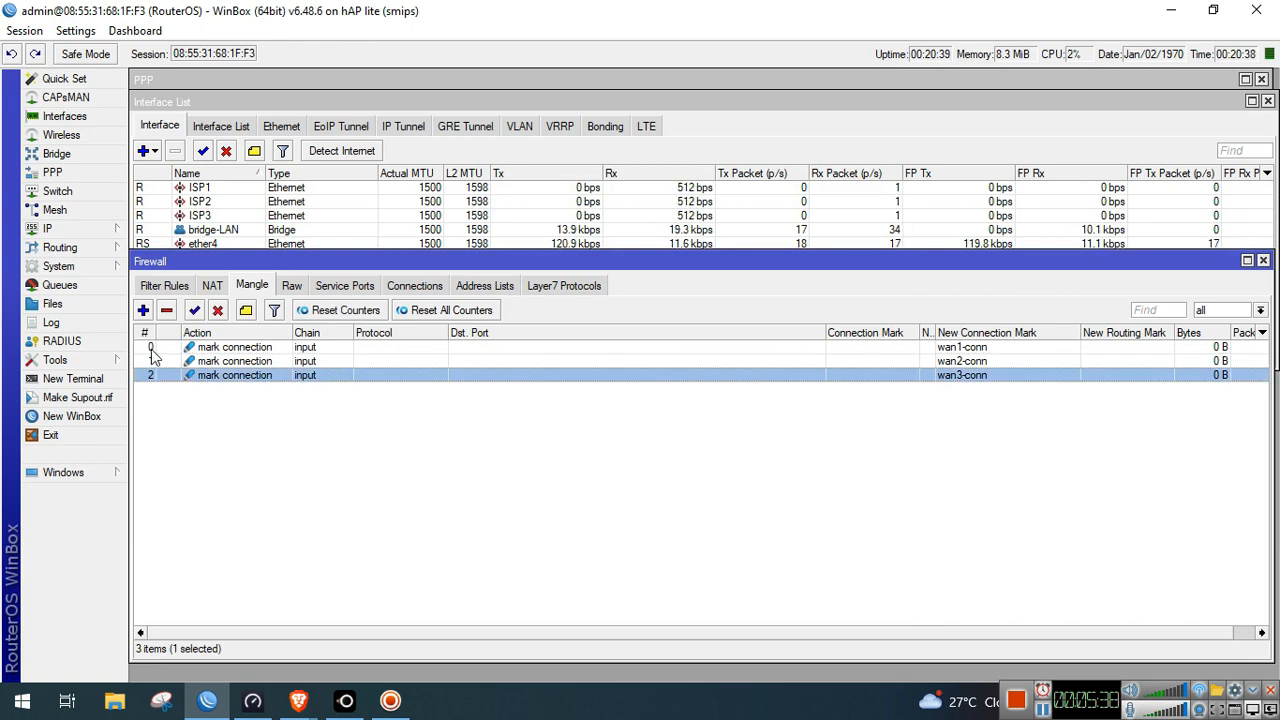
left_click(145, 313)
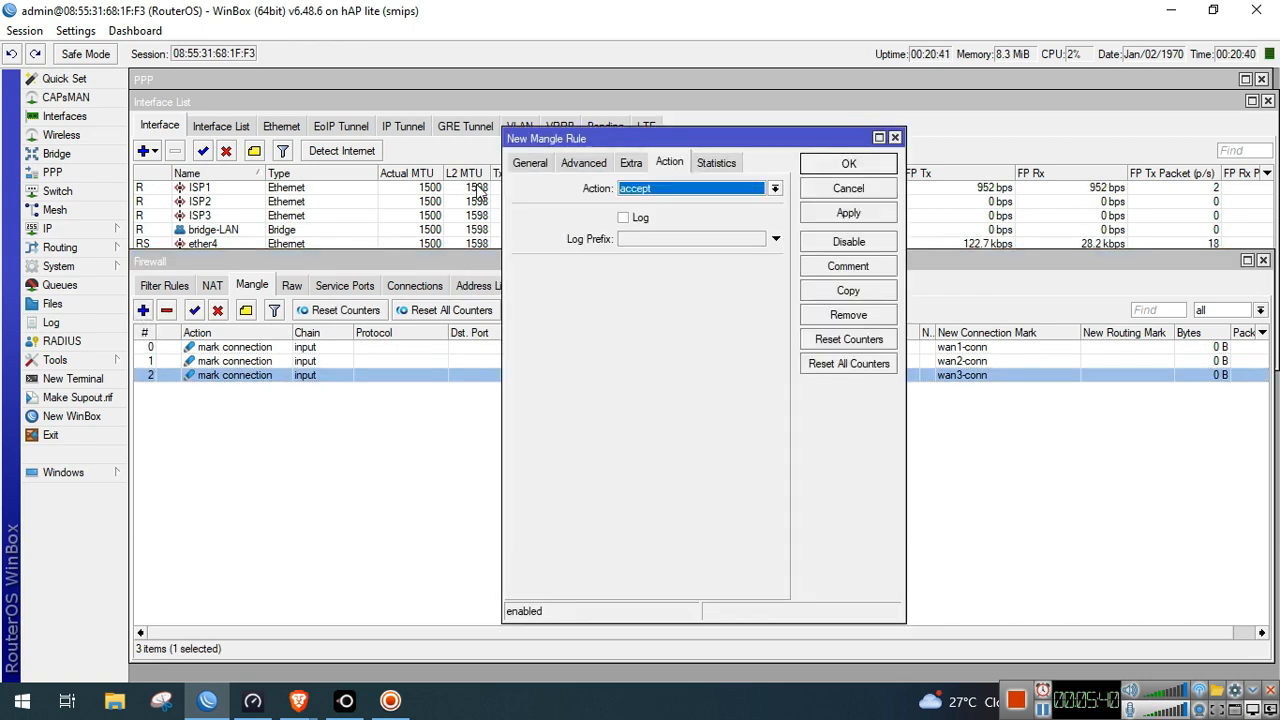
left_click(530, 163)
left_click(774, 188)
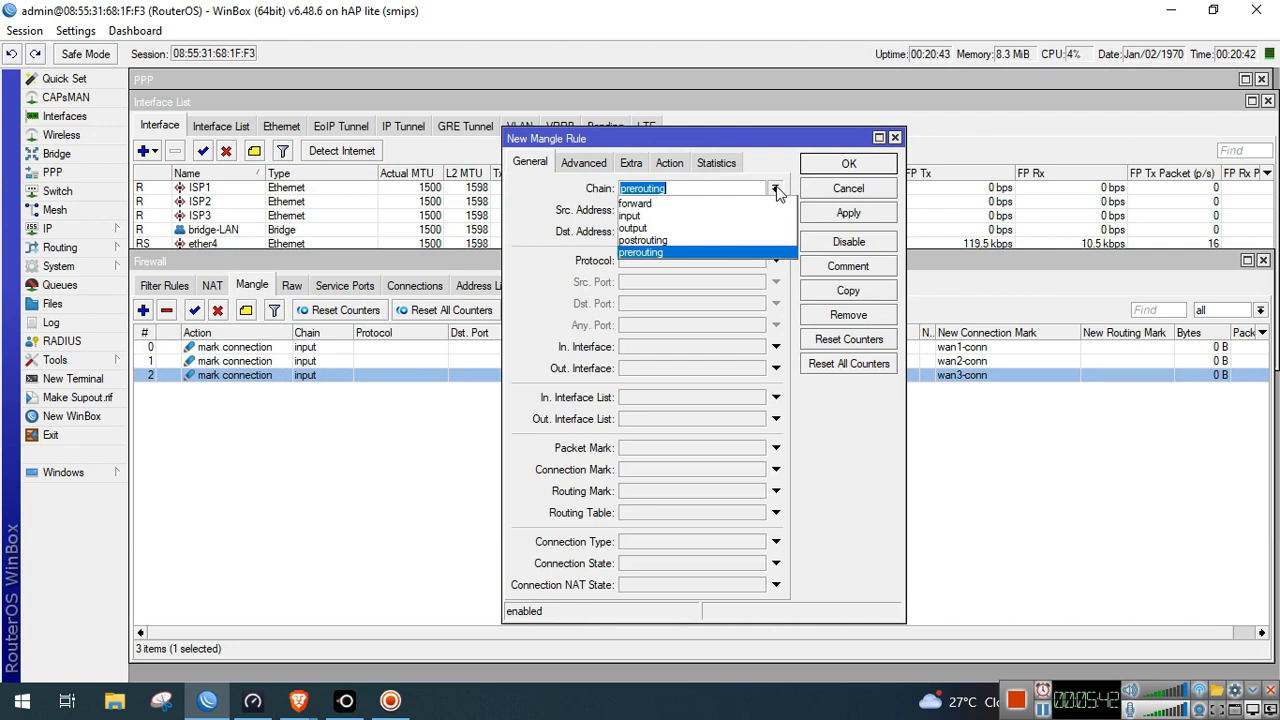
left_click(730, 222)
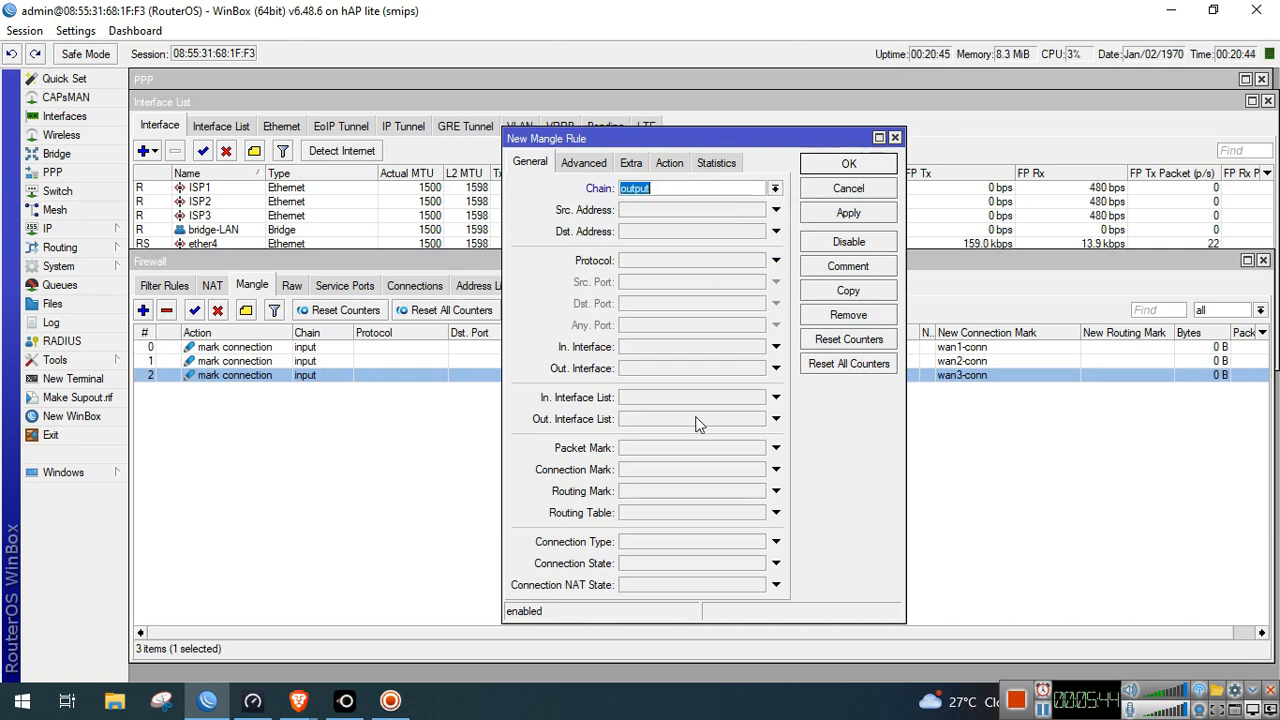
left_click(686, 469)
left_click(758, 469)
left_click(731, 497)
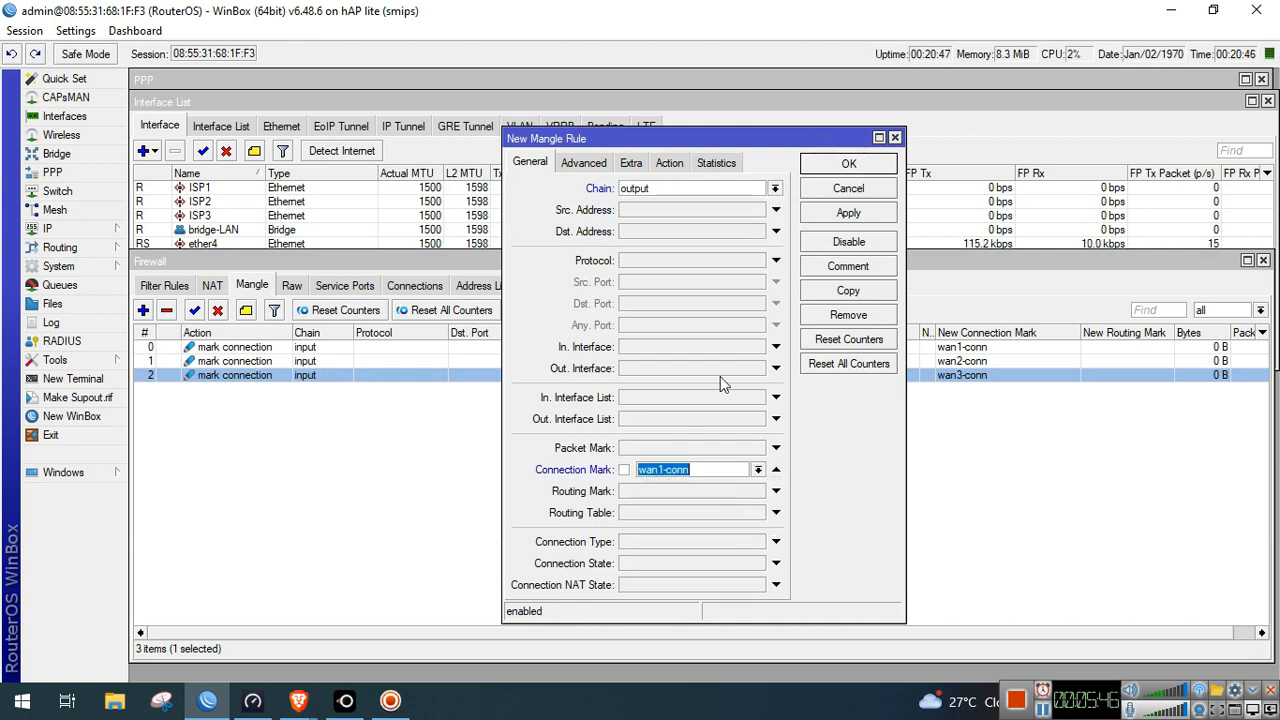
Set its action to mark routing with new routing mark to-wan1 and apply
left_click(674, 164)
left_click(685, 189)
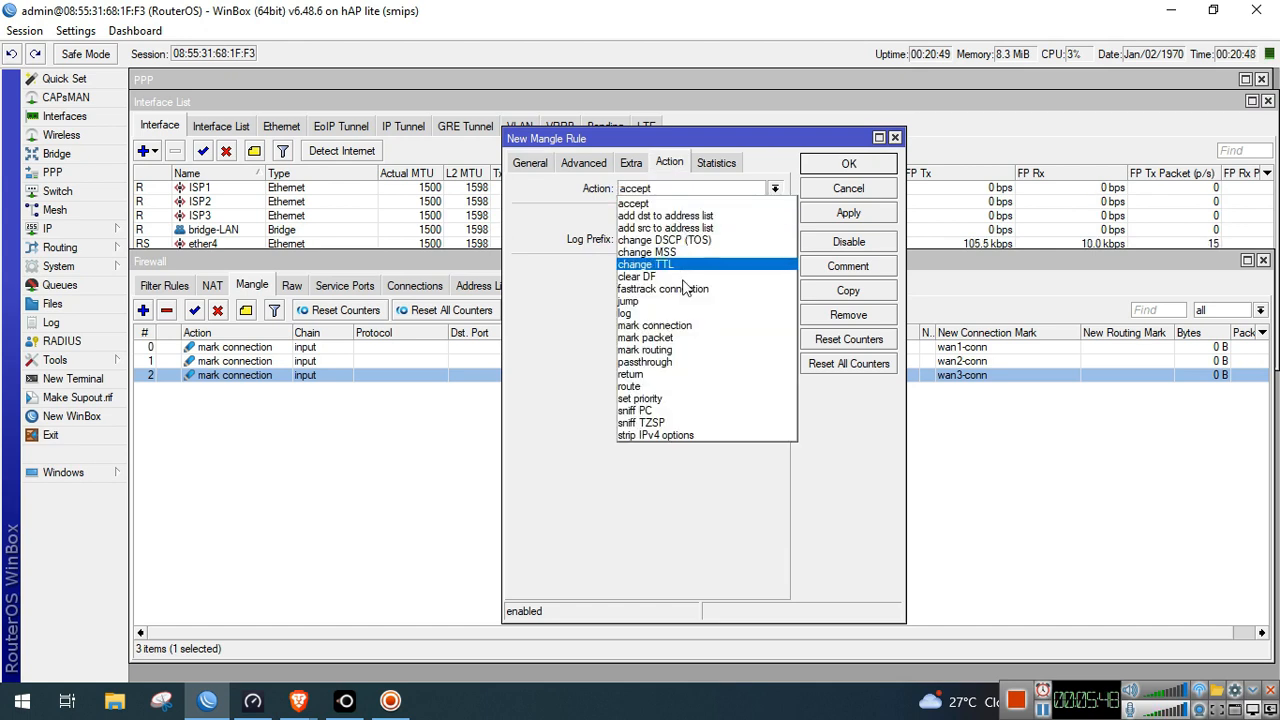
left_click(677, 351)
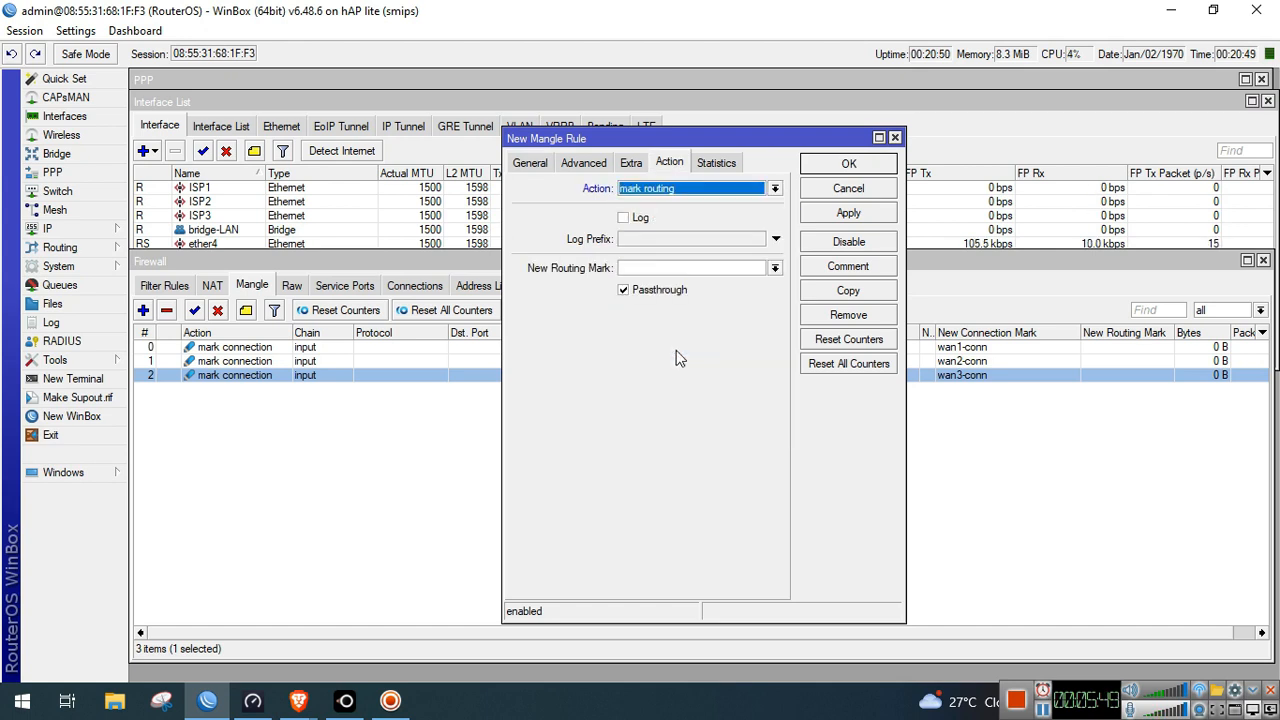
left_click(757, 268)
type("to")
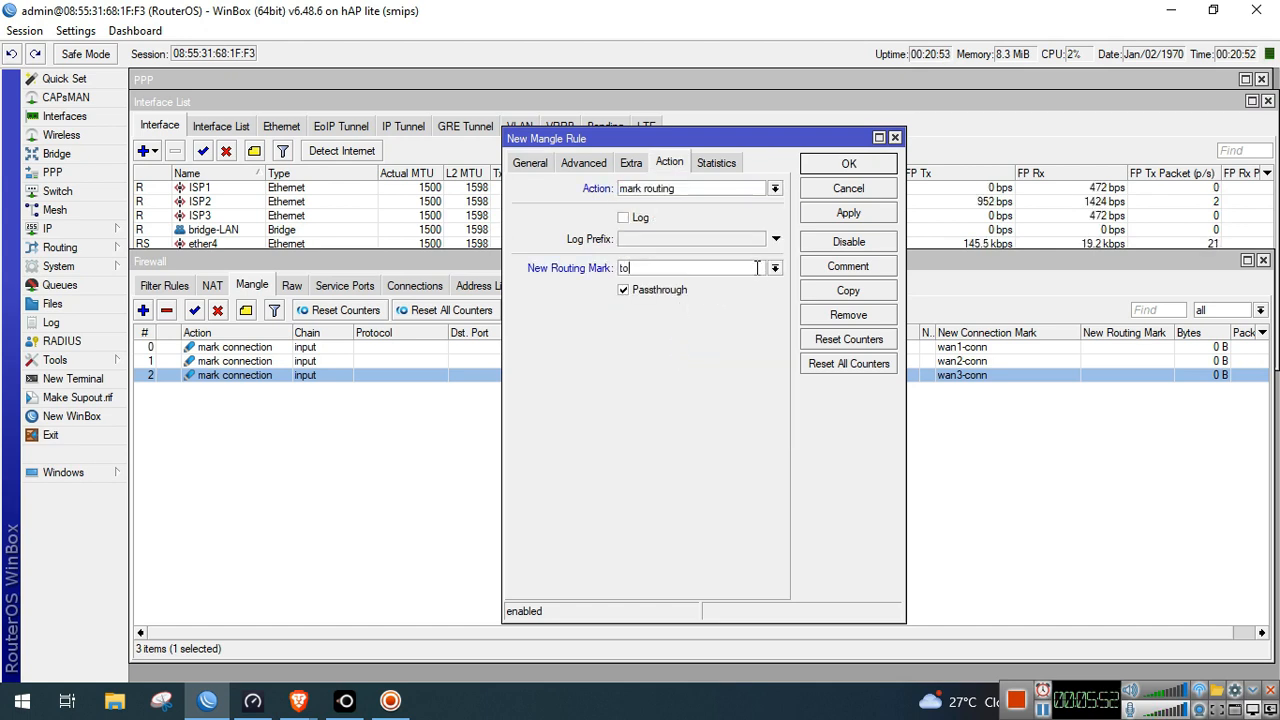
type("-wan1")
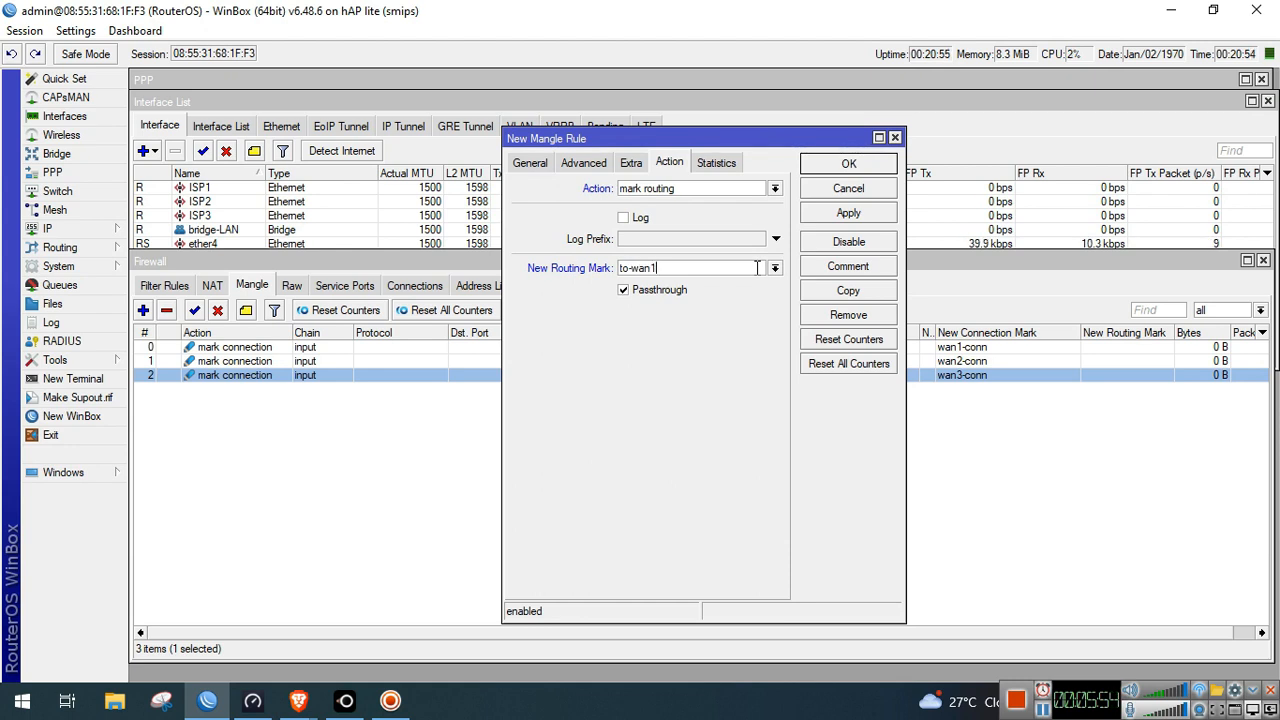
left_click(842, 215)
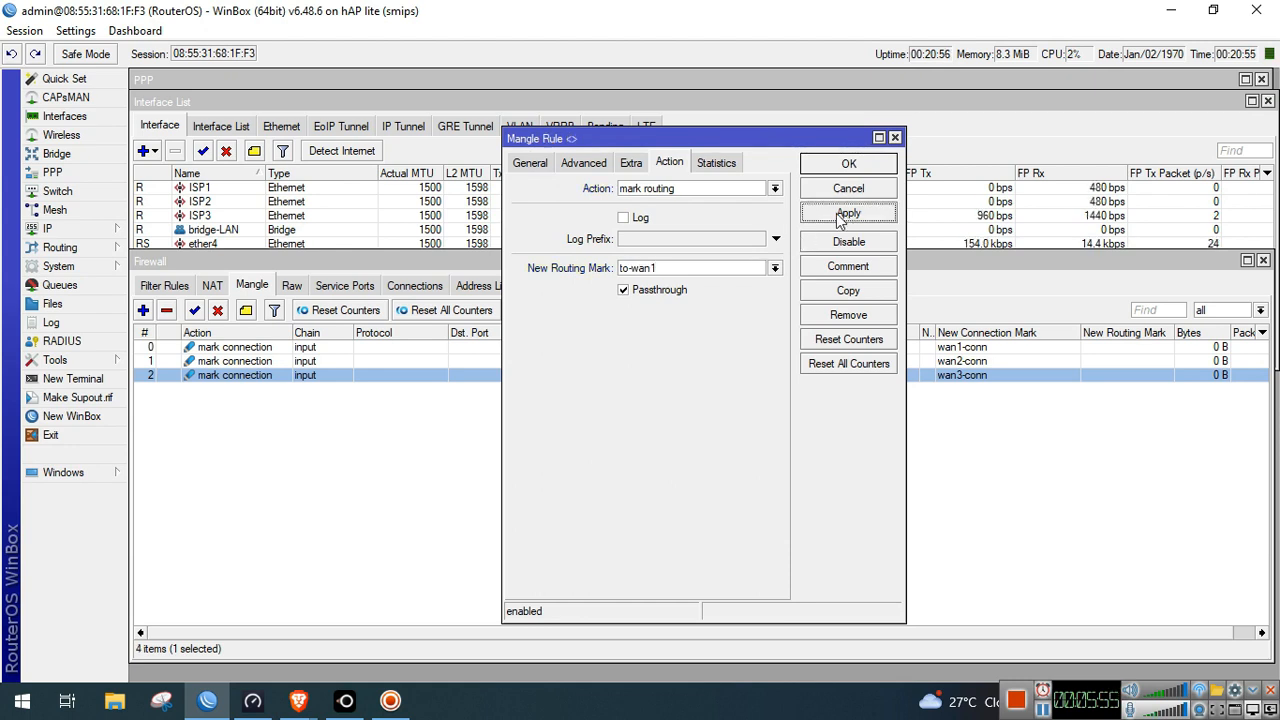
Copy the rule to map connection mark wan2-conn to routing mark to-wan2
left_click(838, 298)
left_click(551, 186)
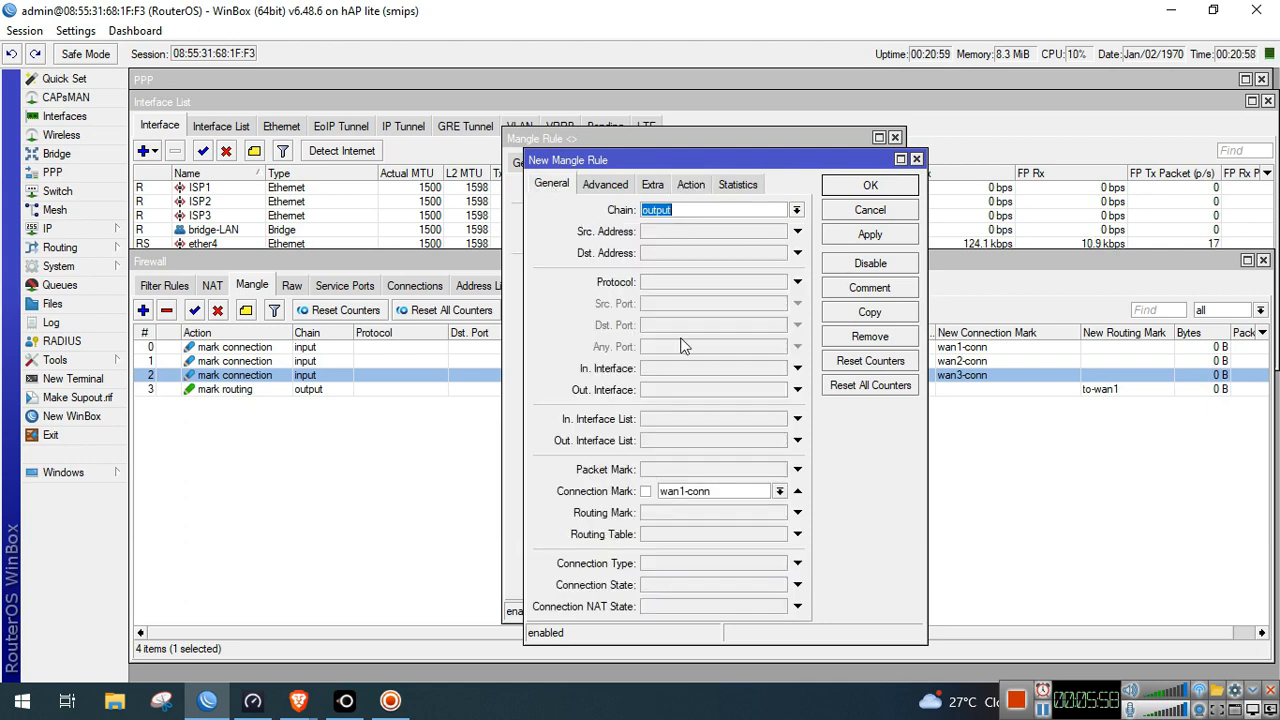
left_click(705, 491)
left_click(779, 491)
left_click(740, 531)
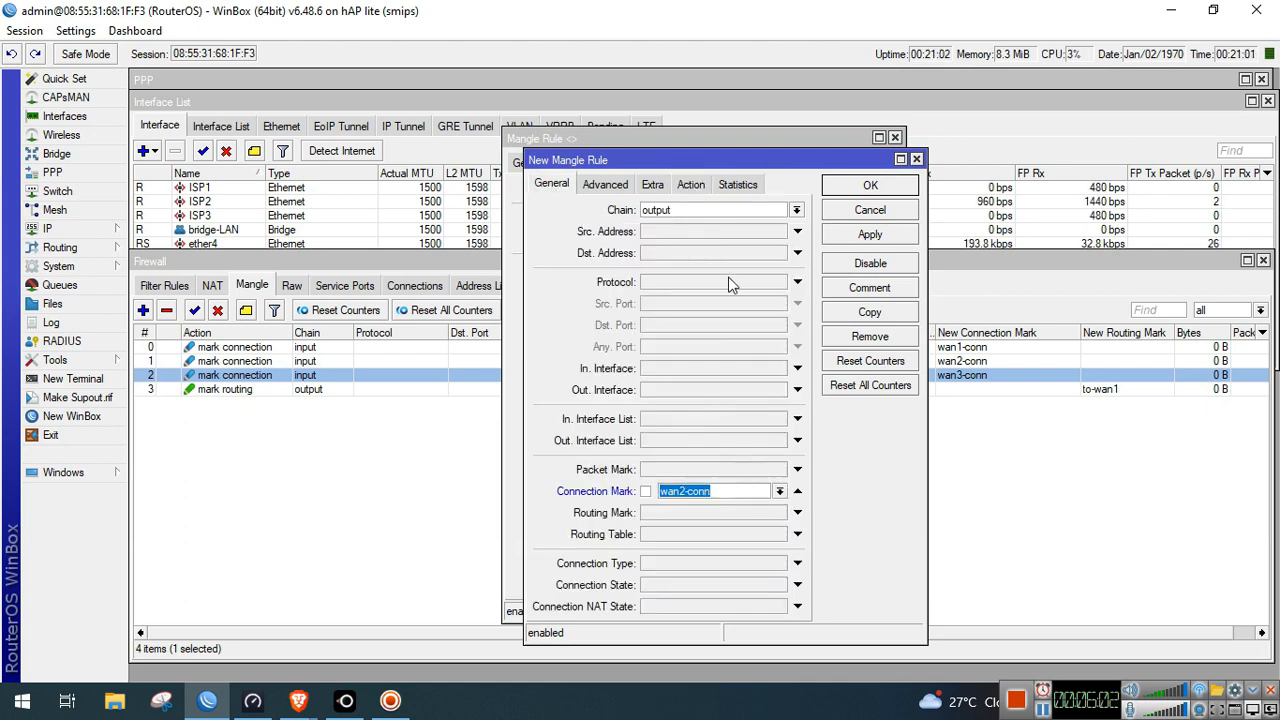
left_click(699, 189)
left_click(777, 289)
key("BackSpace")
type("2")
left_click(868, 235)
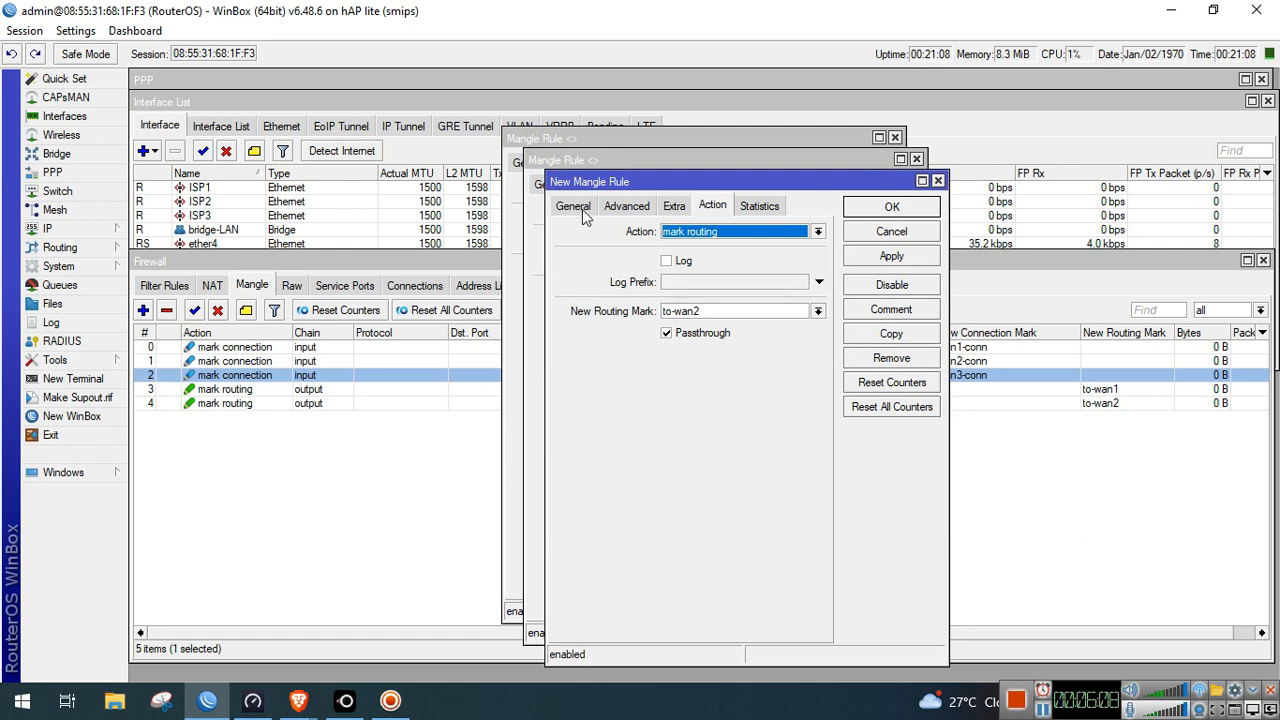
Change the copy to map wan3-conn to to-wan3, then close all rule windows
left_click(578, 208)
left_click(801, 512)
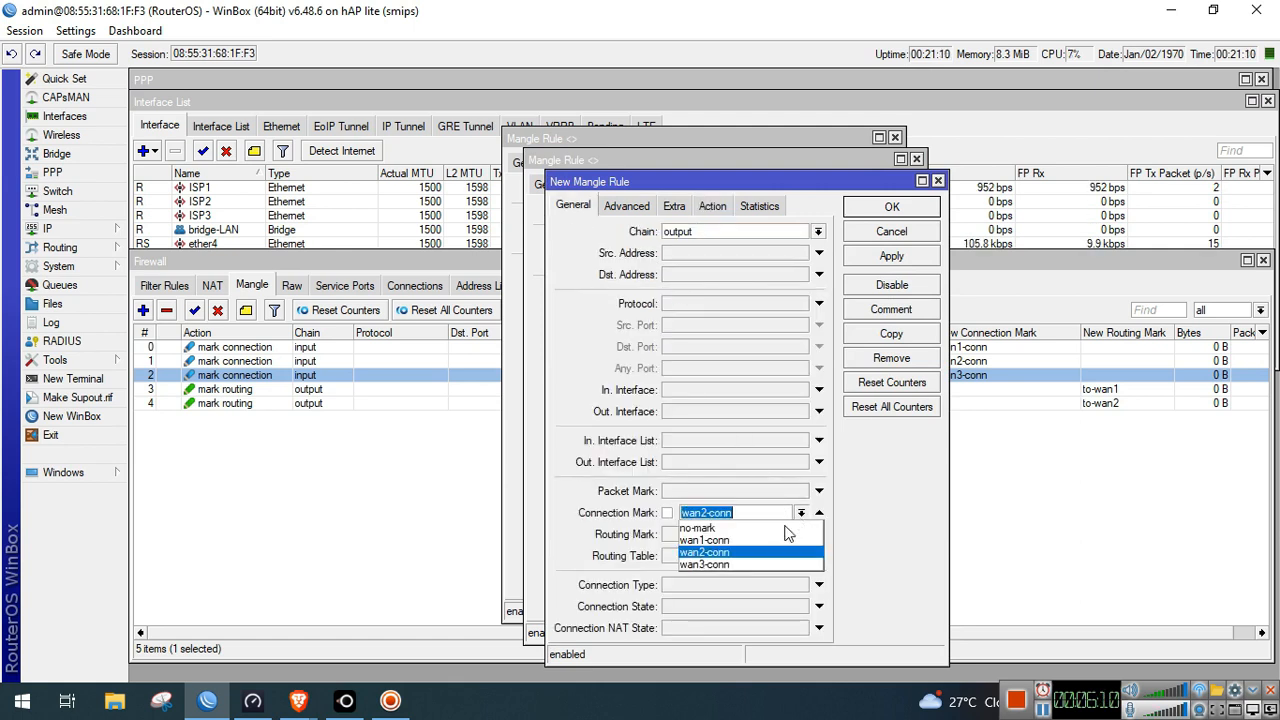
left_click(757, 564)
left_click(712, 206)
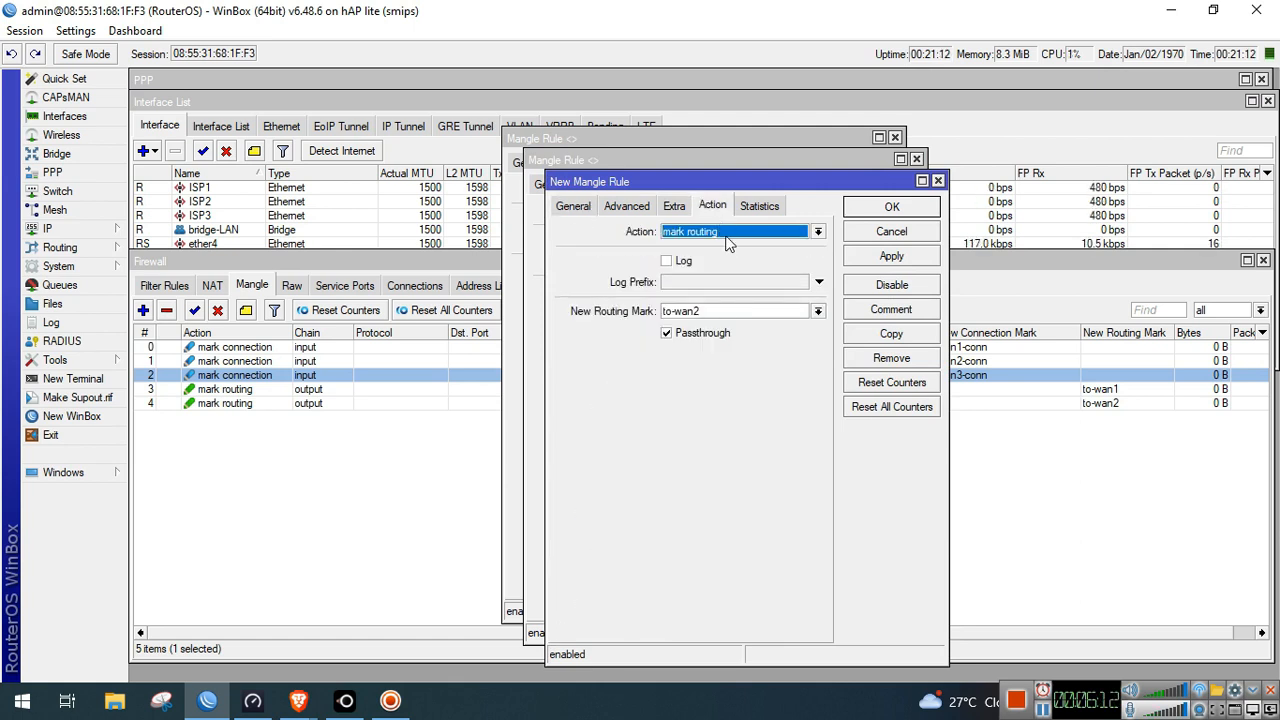
left_click(729, 313)
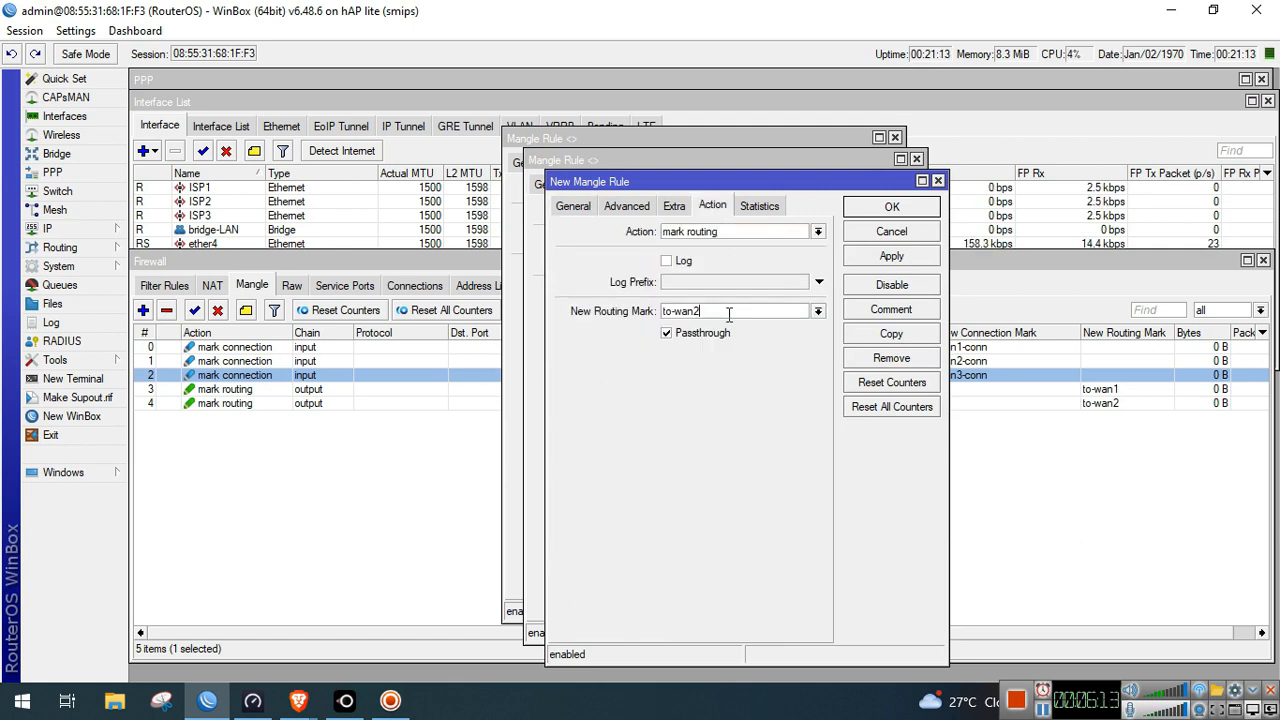
left_click(890, 256)
left_click(886, 207)
left_click(868, 240)
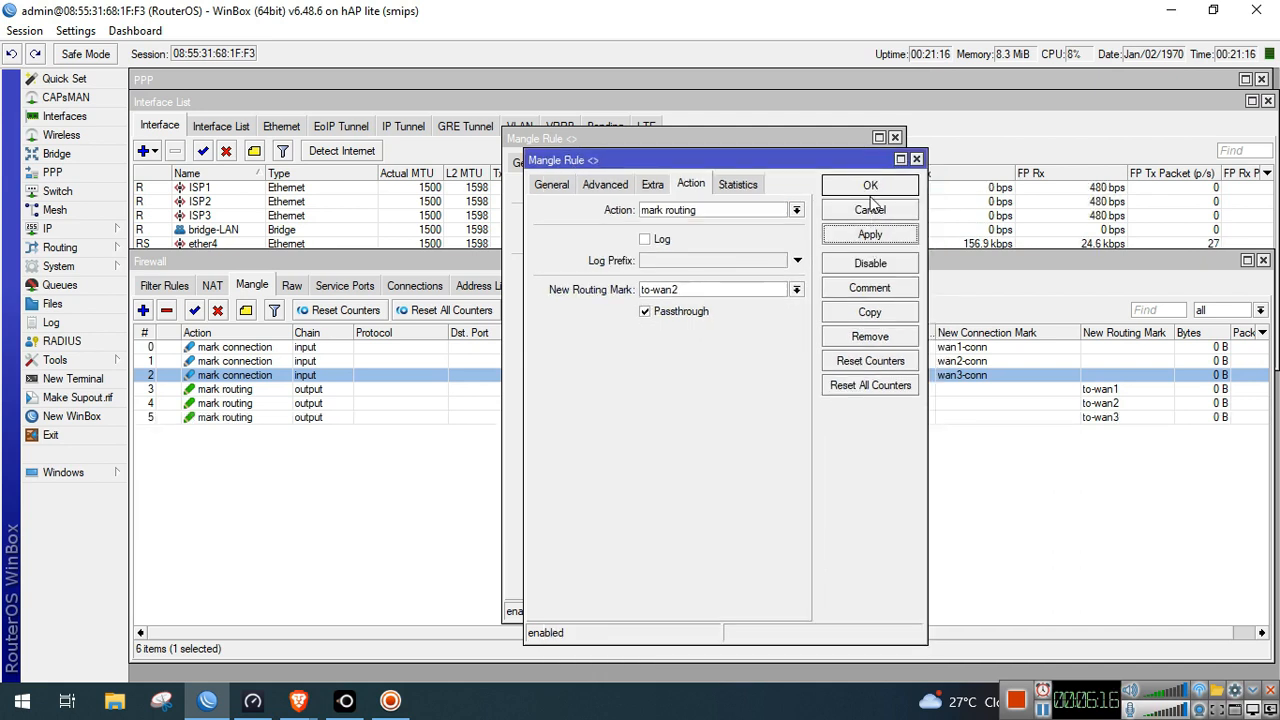
left_click(870, 186)
left_click(848, 214)
left_click(852, 165)
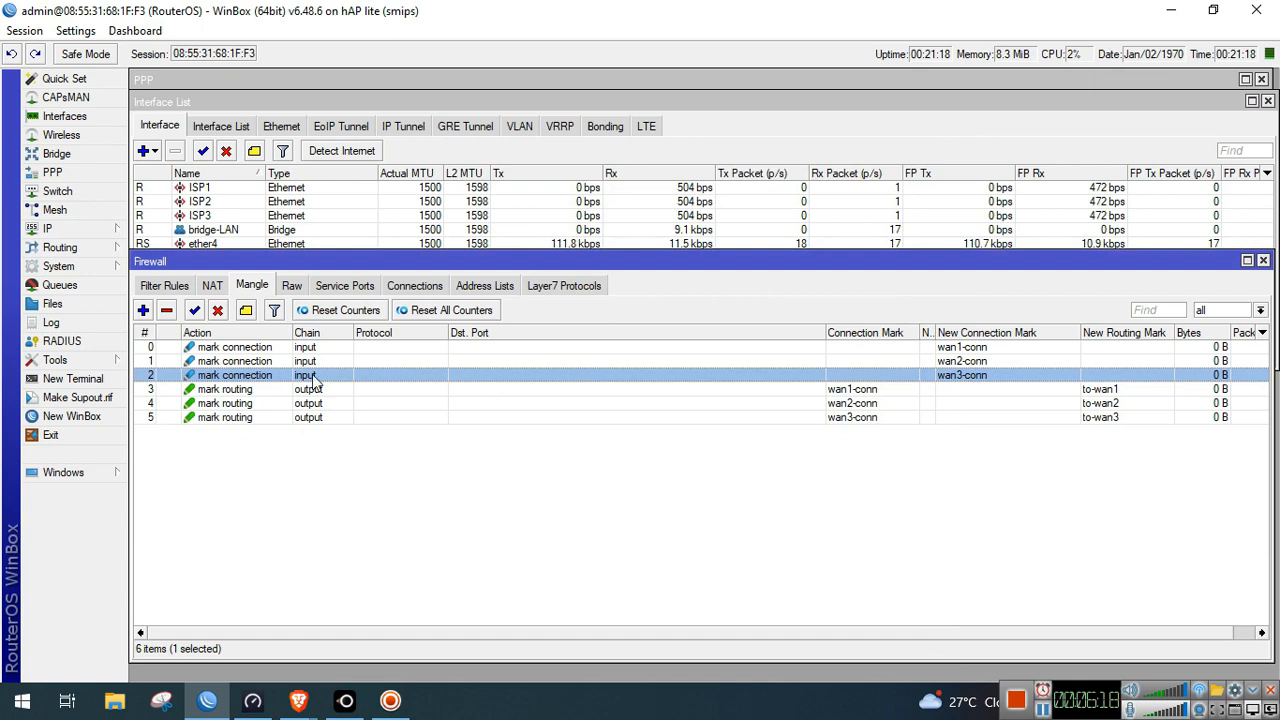
Comment the first mark-connection rule as 'Sticky Connection Rule'
left_click(252, 349)
left_click(245, 311)
type("Sticky COnn")
key("BackSpace")
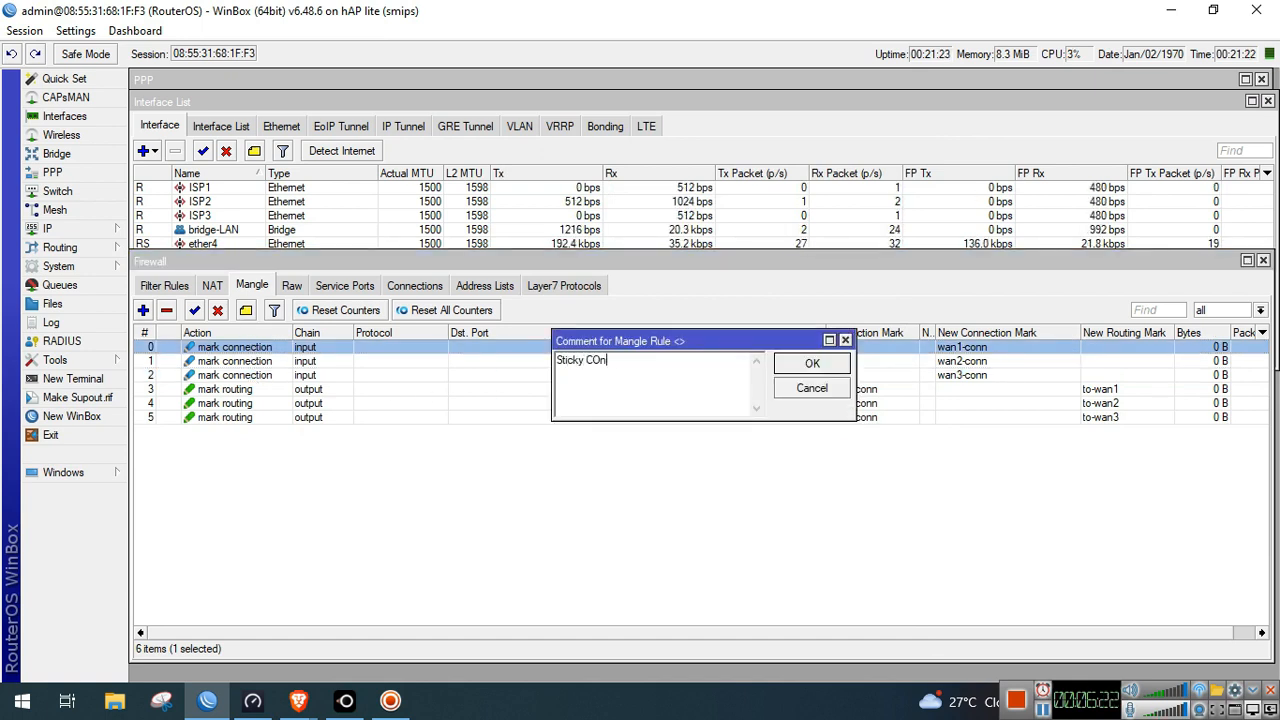
type("nection Rule")
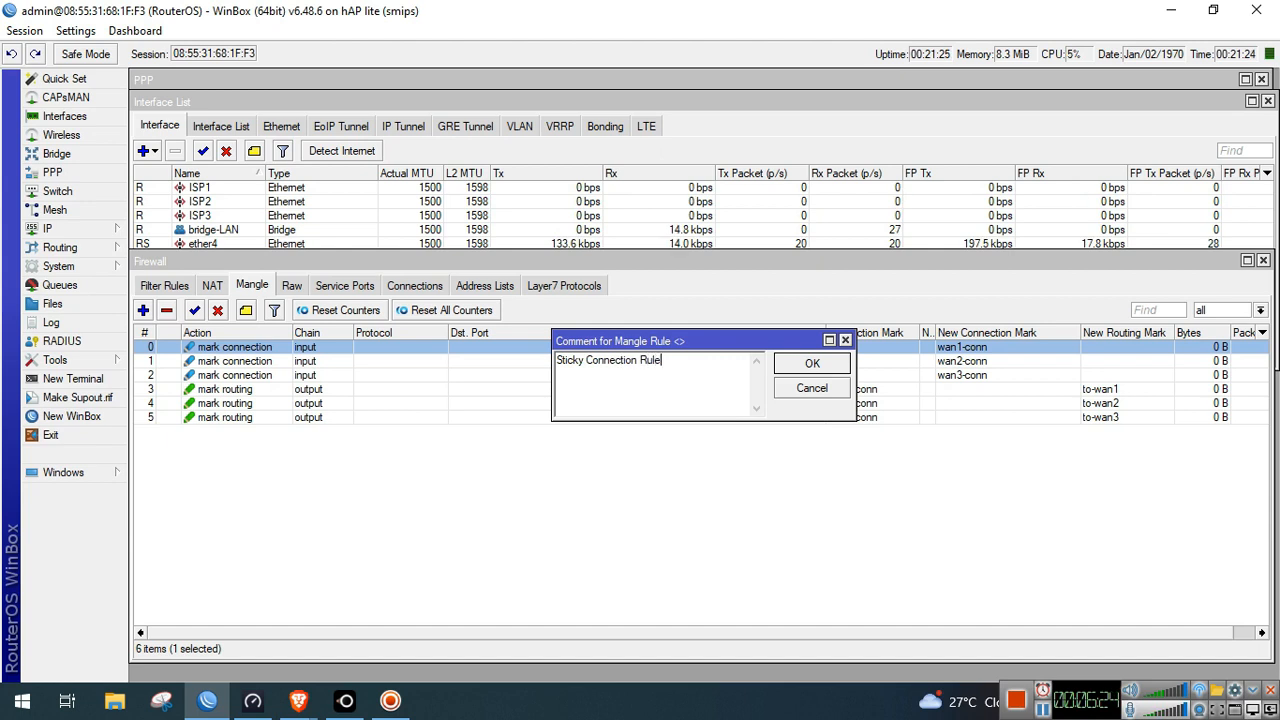
key("Return")
Select the to-wan3 routing rule and begin a new mangle rule
left_click(383, 523)
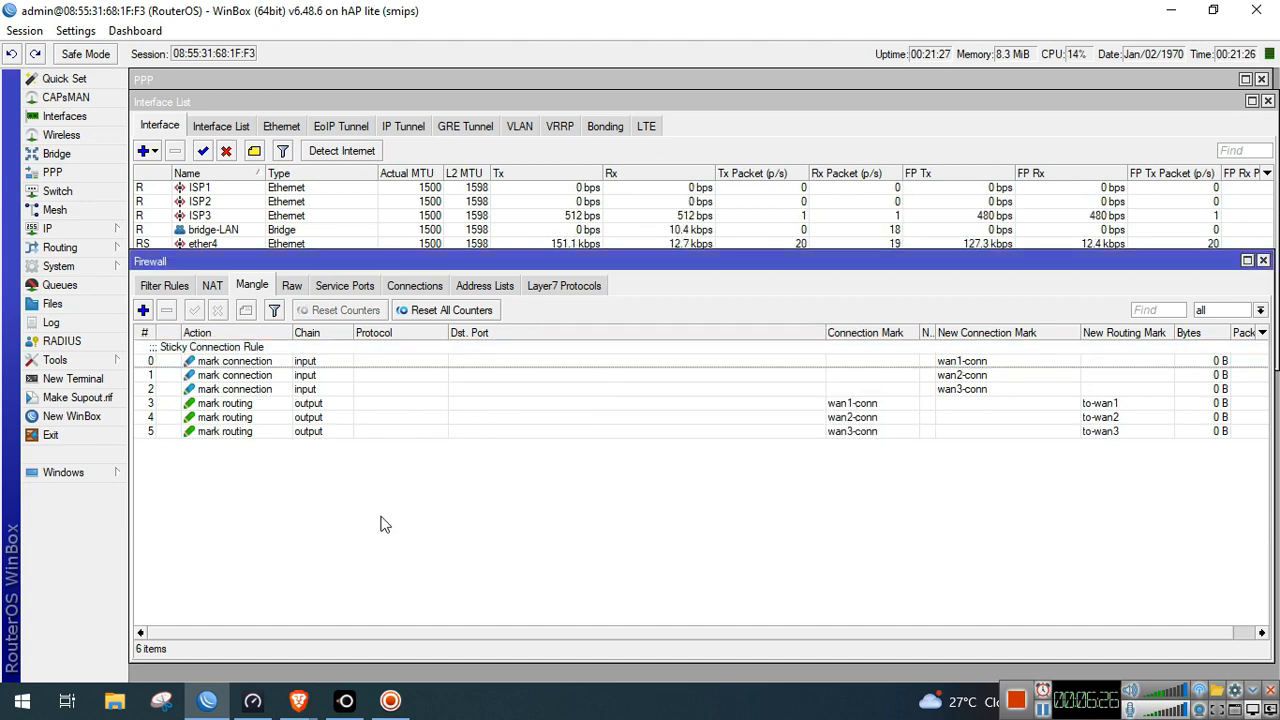
left_click(363, 431)
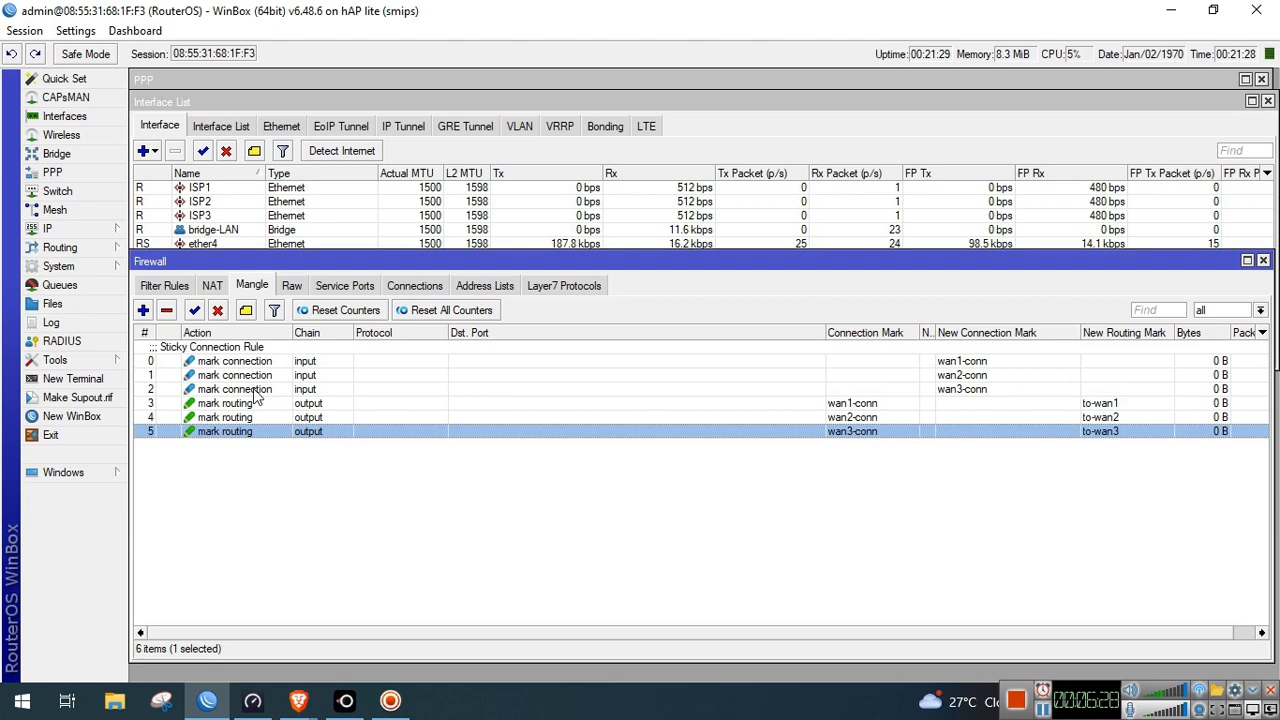
left_click(143, 310)
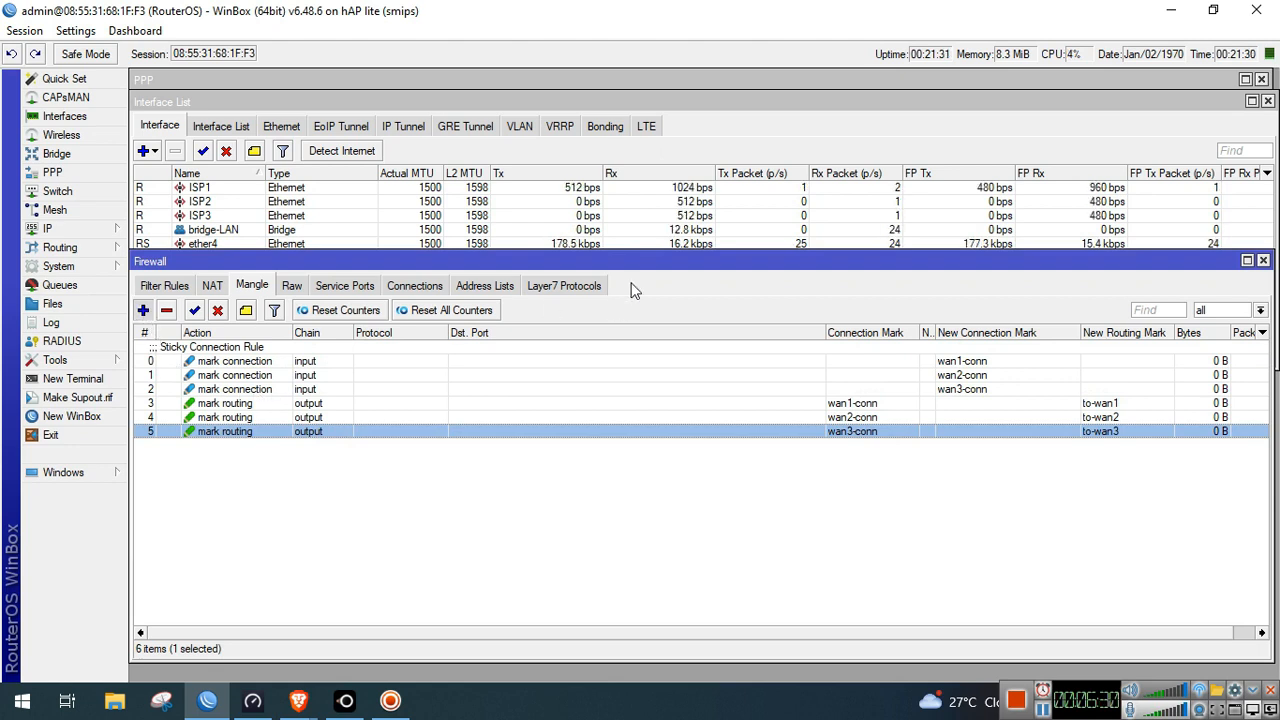
Add a prerouting accept rule matching traffic arriving on in-interface pppoe-out1
left_click(530, 164)
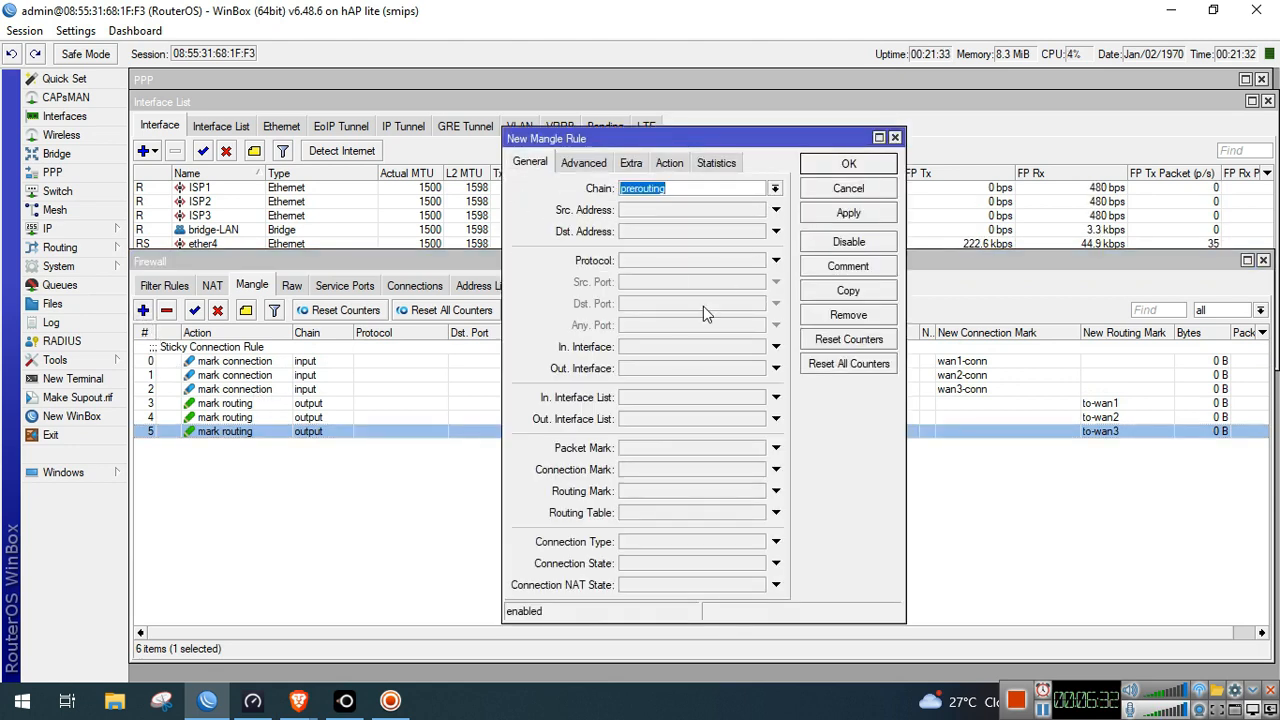
left_click(690, 347)
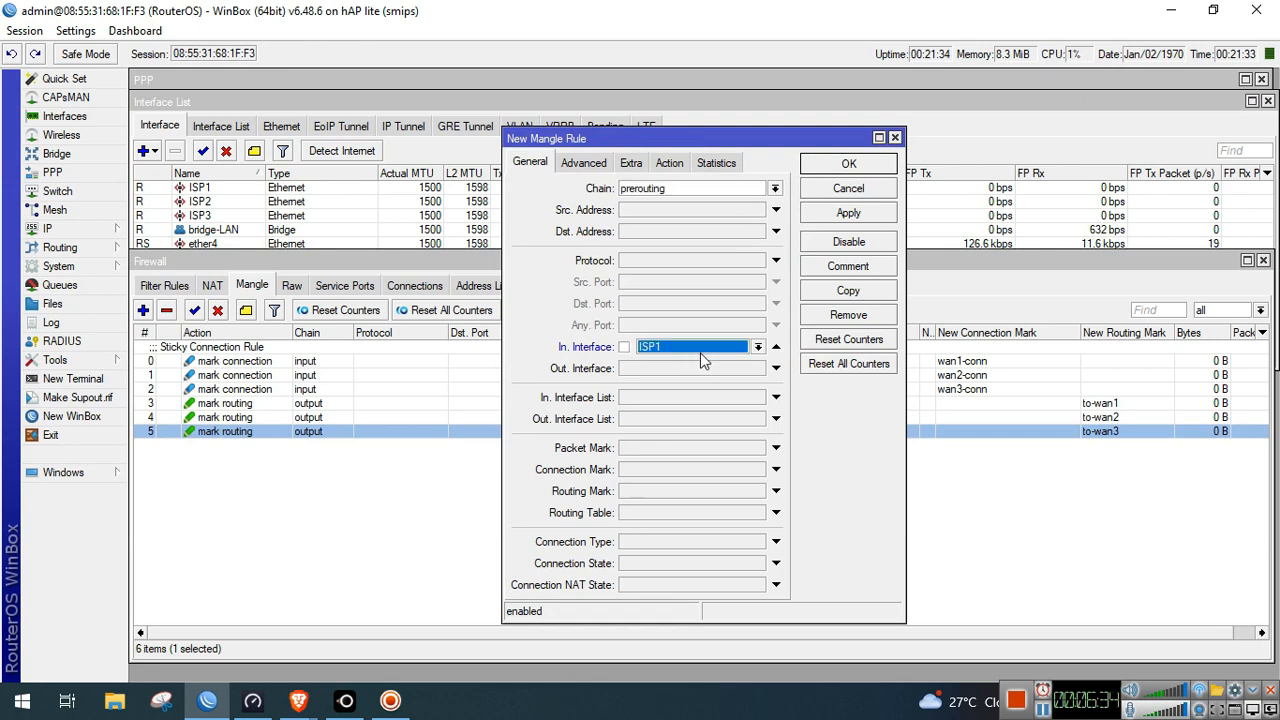
left_click(758, 347)
left_click(706, 480)
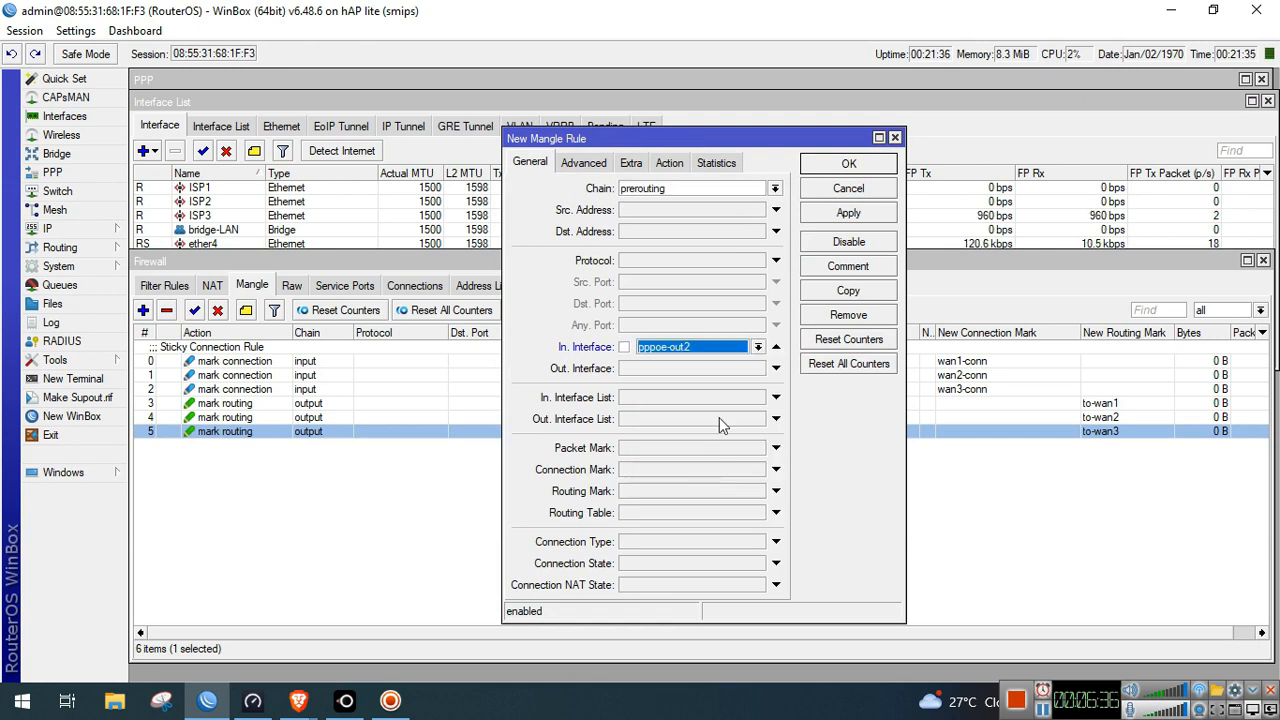
left_click(758, 347)
left_click(686, 471)
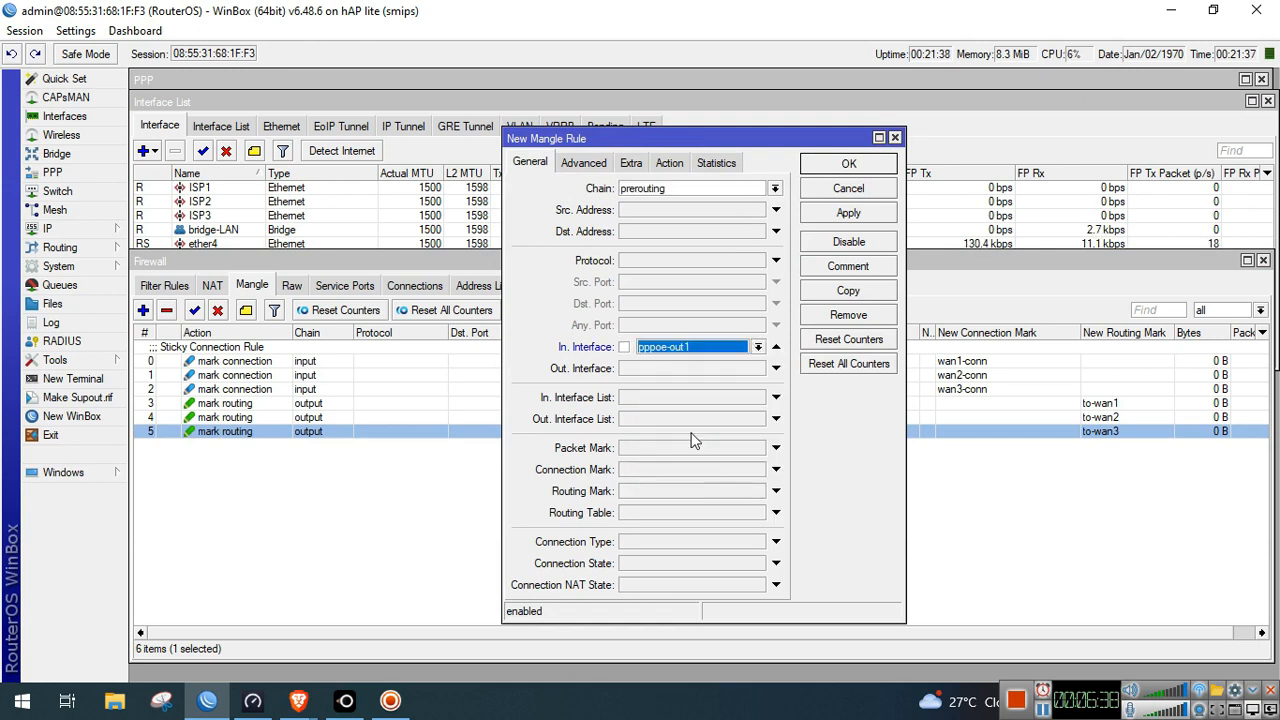
left_click(669, 163)
left_click(678, 187)
left_click(678, 198)
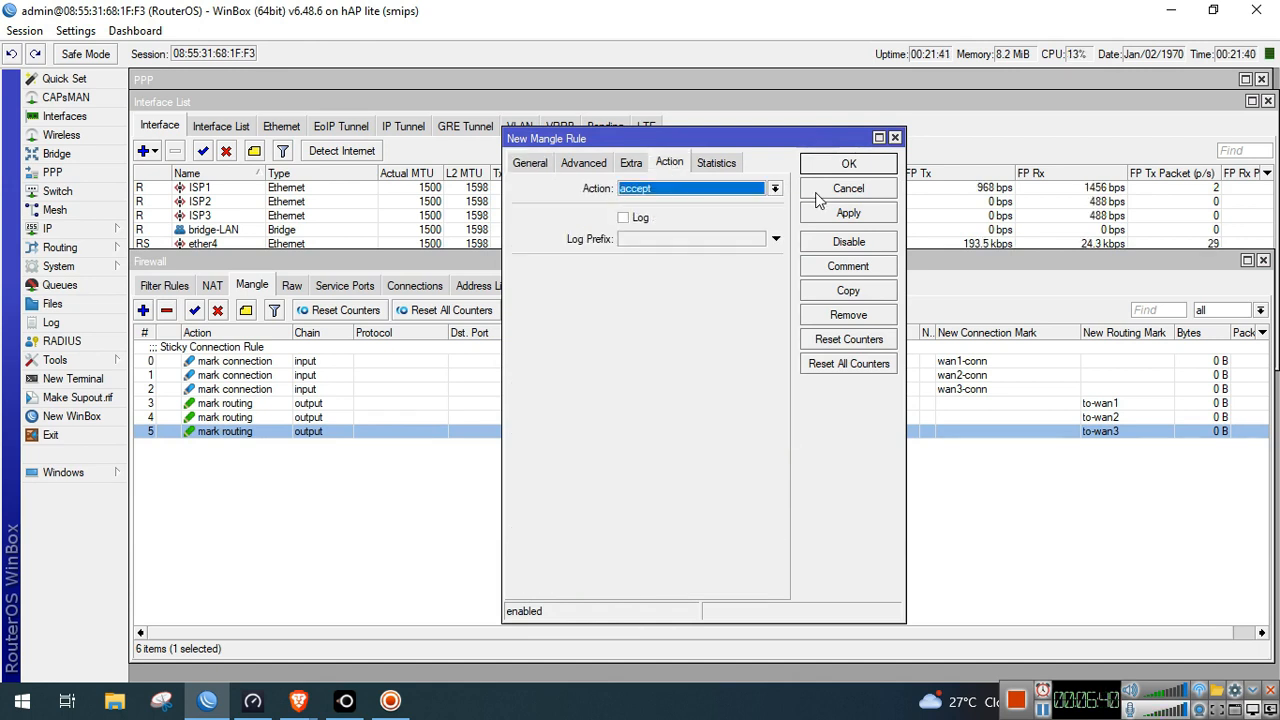
left_click(840, 213)
Duplicate that rule into accept rules for pppoe-out2 and pppoe-out3
left_click(855, 297)
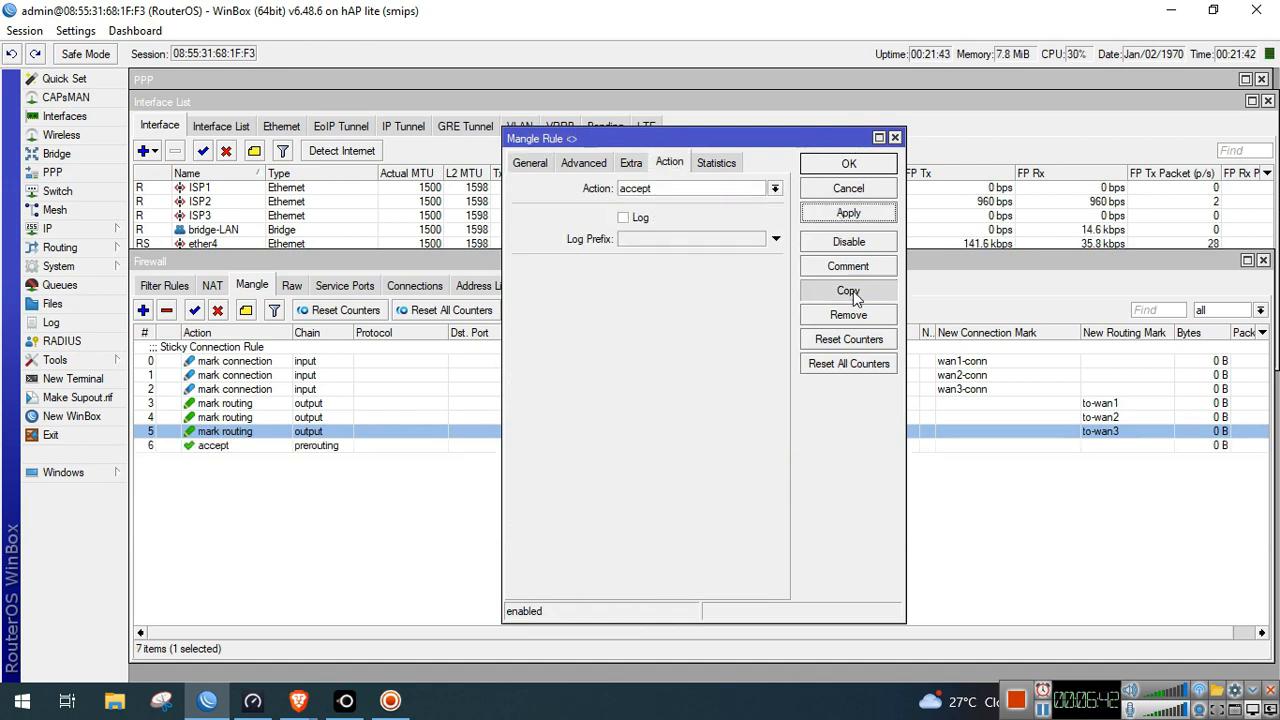
left_click(556, 185)
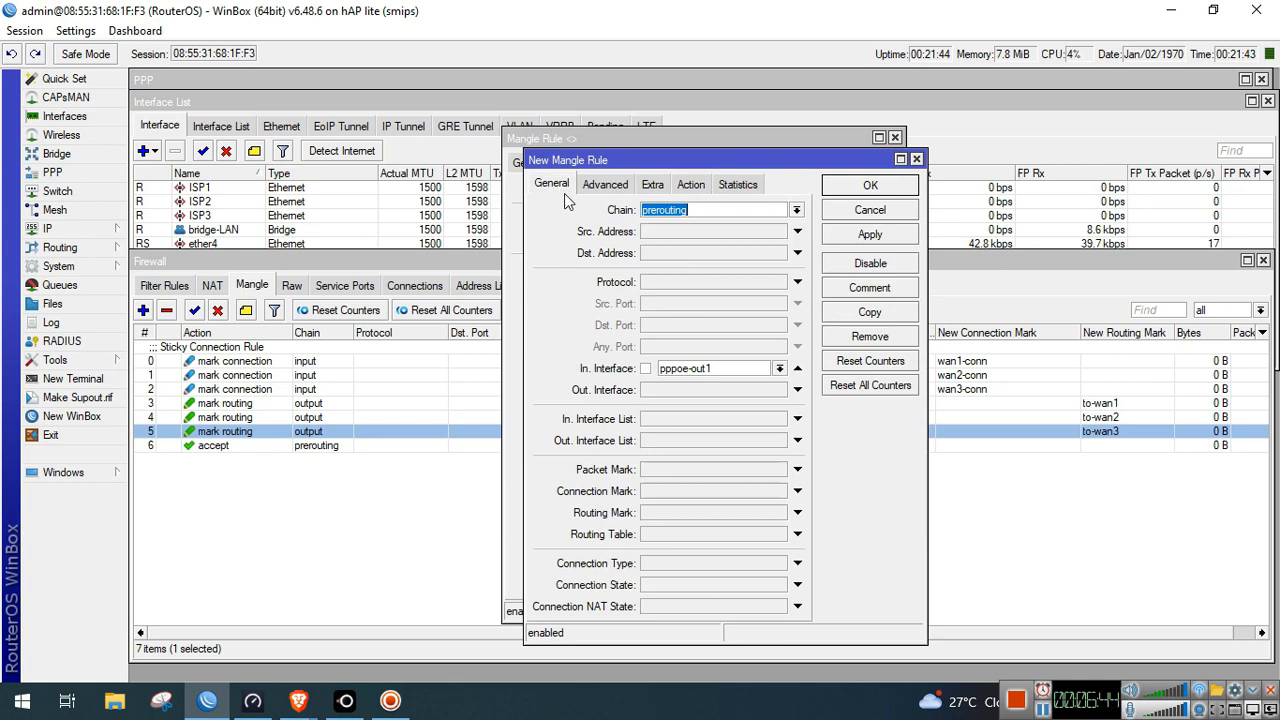
left_click(779, 368)
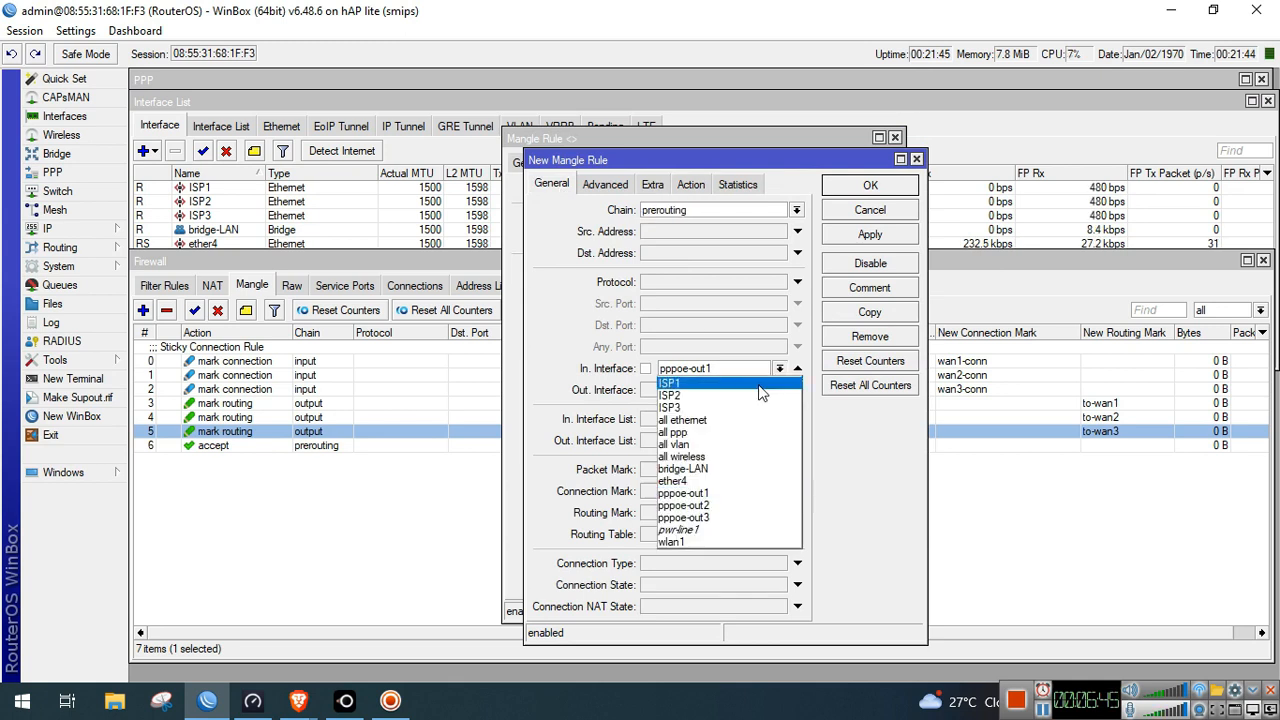
left_click(728, 508)
left_click(860, 237)
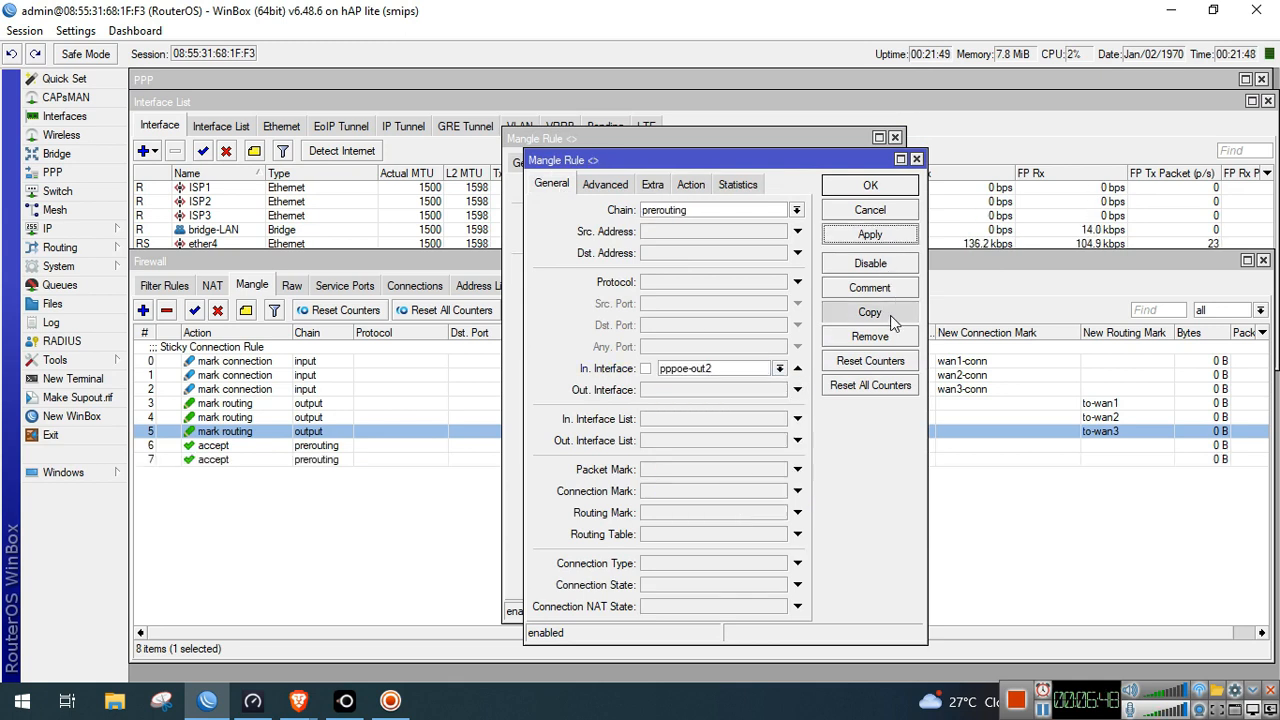
left_click(870, 312)
left_click(573, 206)
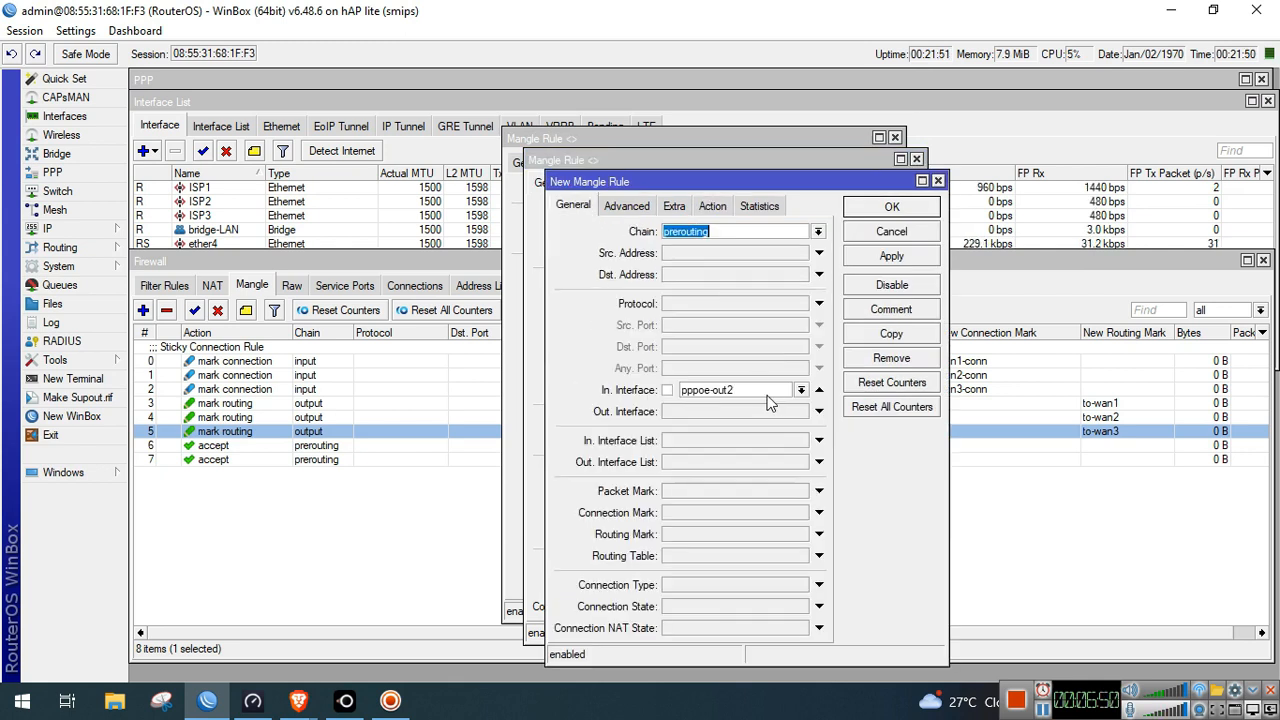
left_click(800, 390)
left_click(740, 544)
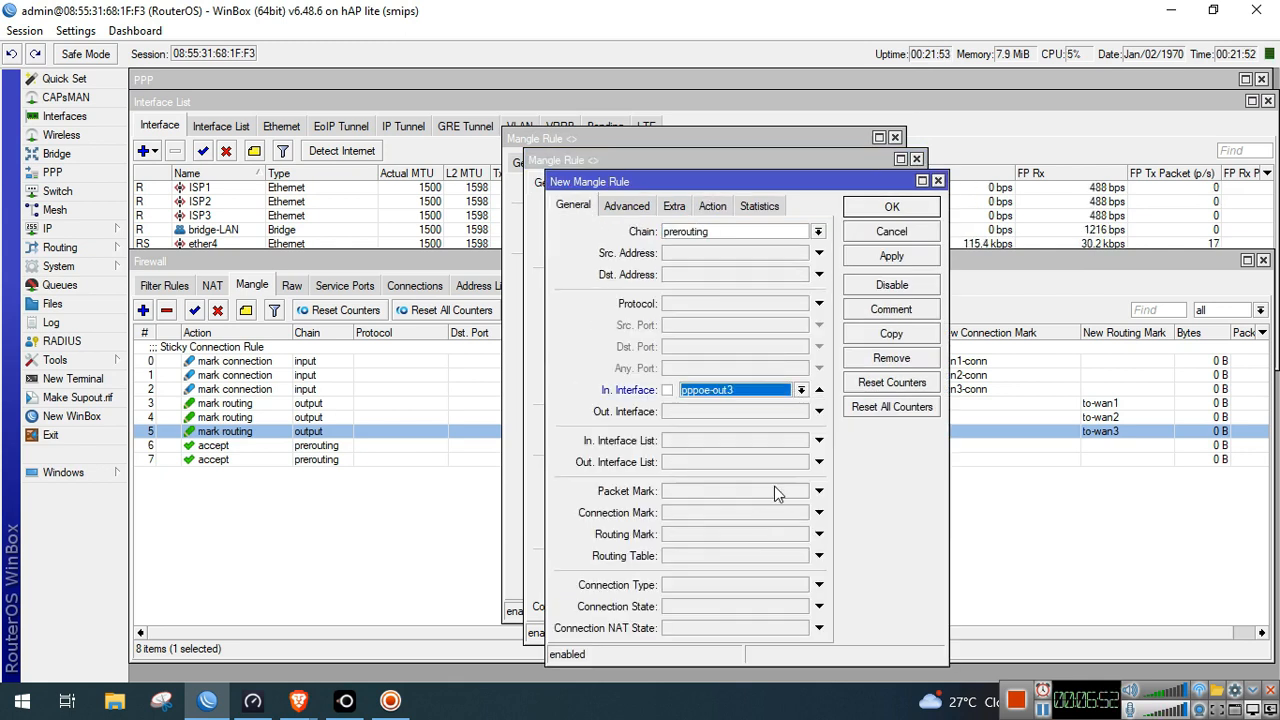
left_click(891, 206)
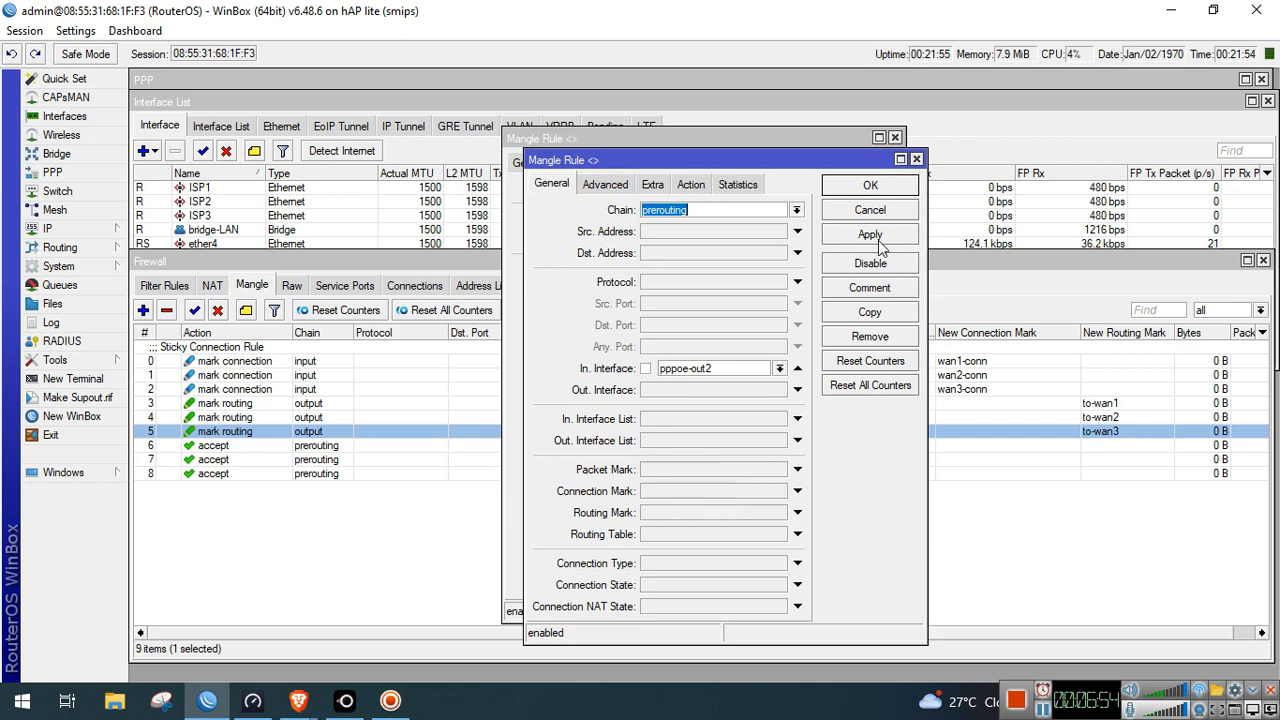
Close the remaining rule windows and select the first accept rule for commenting
left_click(870, 209)
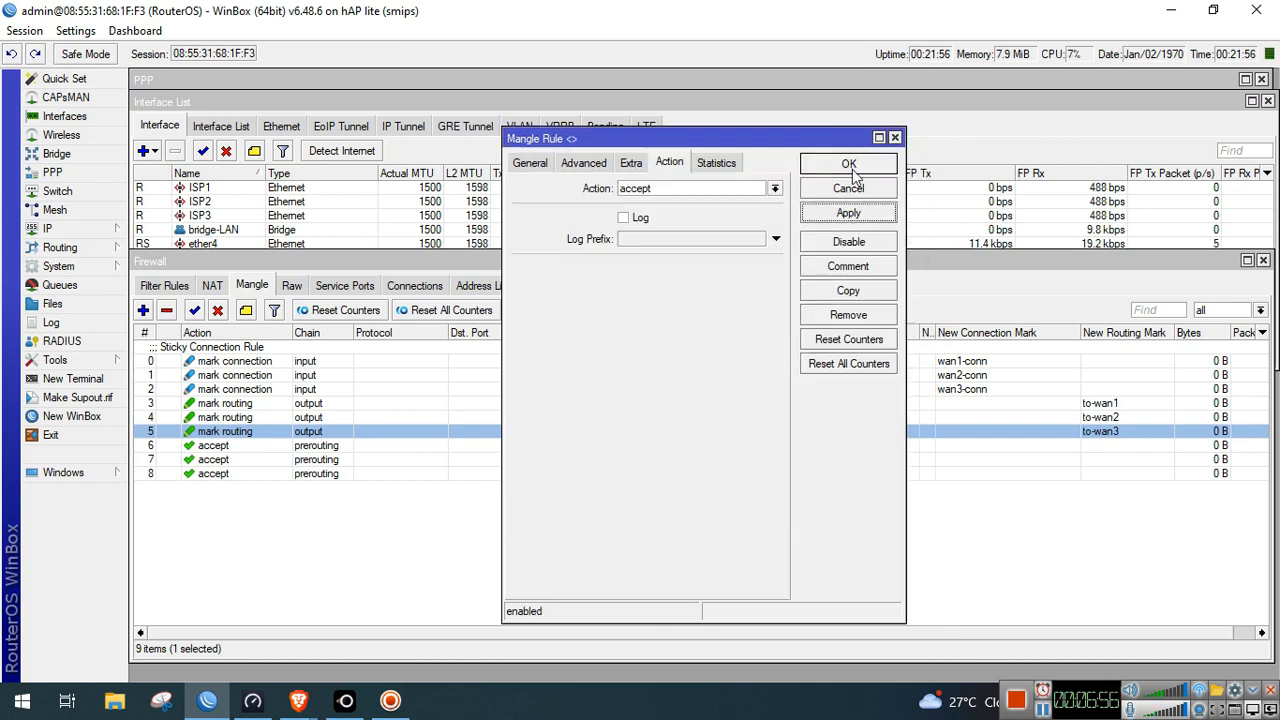
left_click(886, 189)
left_click(285, 446)
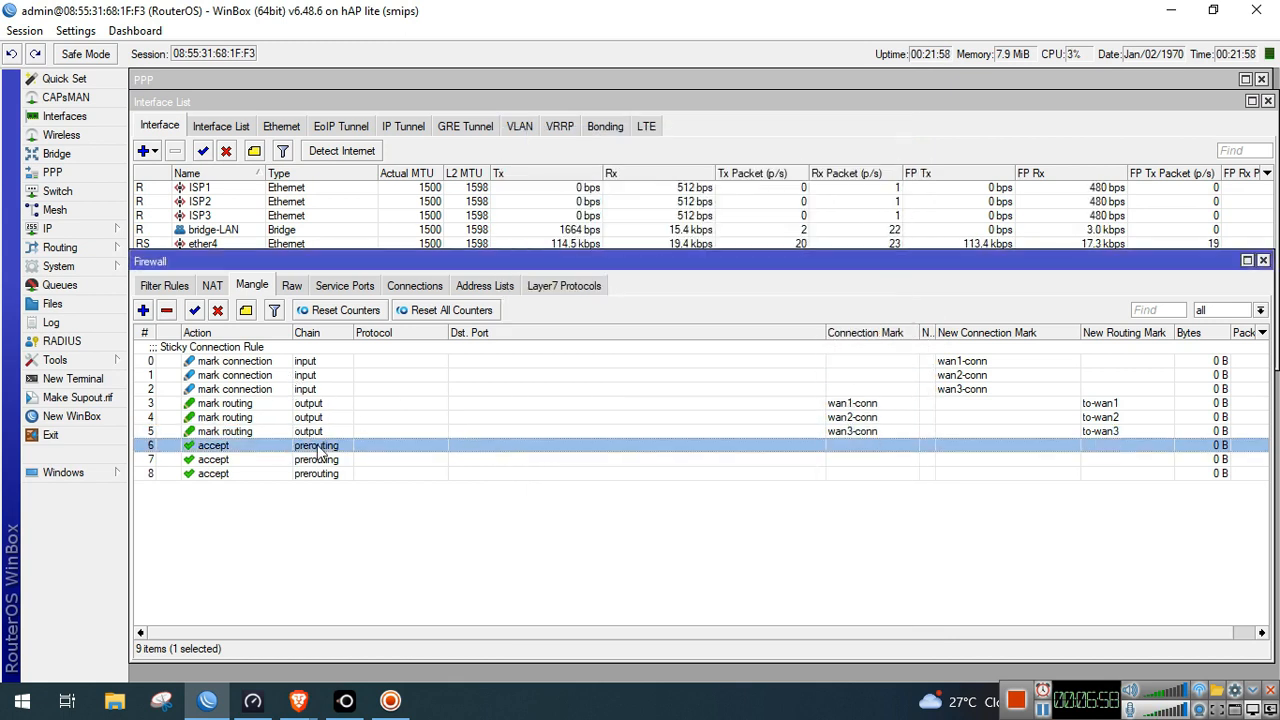
left_click(245, 311)
Comment the first prerouting accept rule 'Accept Rule', then select the last accept rule
type("Accept Rule")
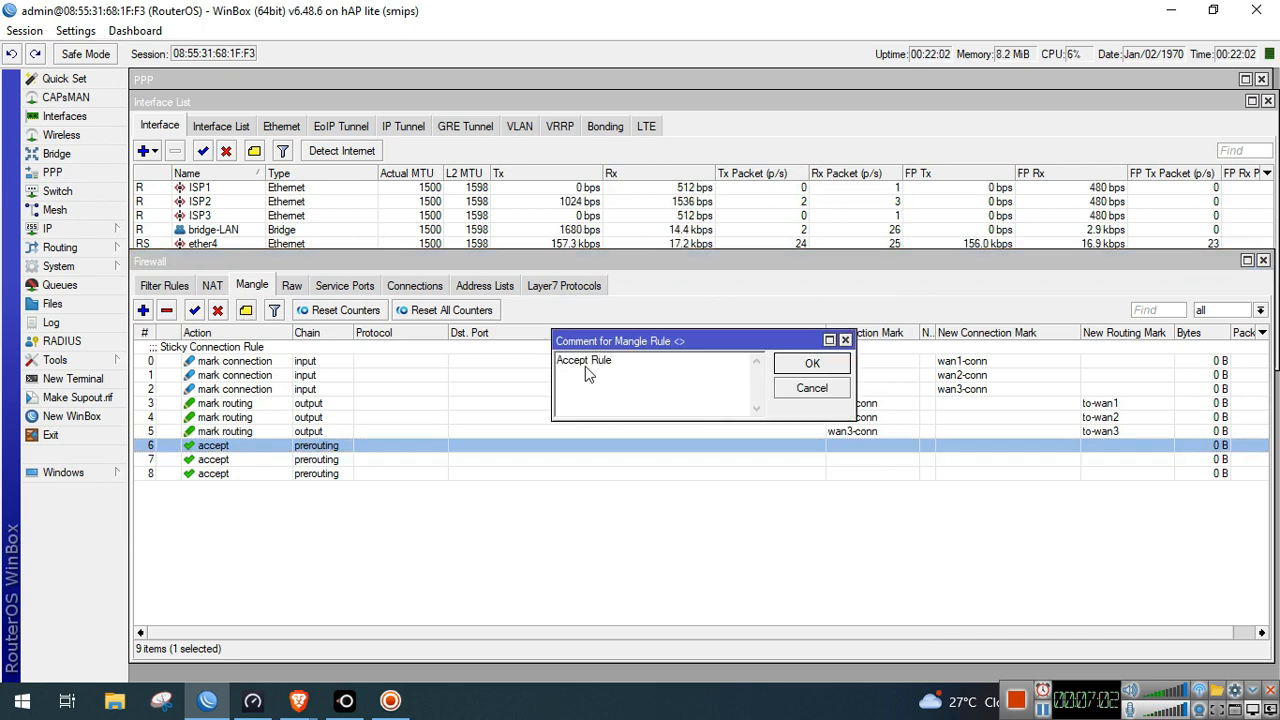
left_click(787, 369)
left_click(400, 490)
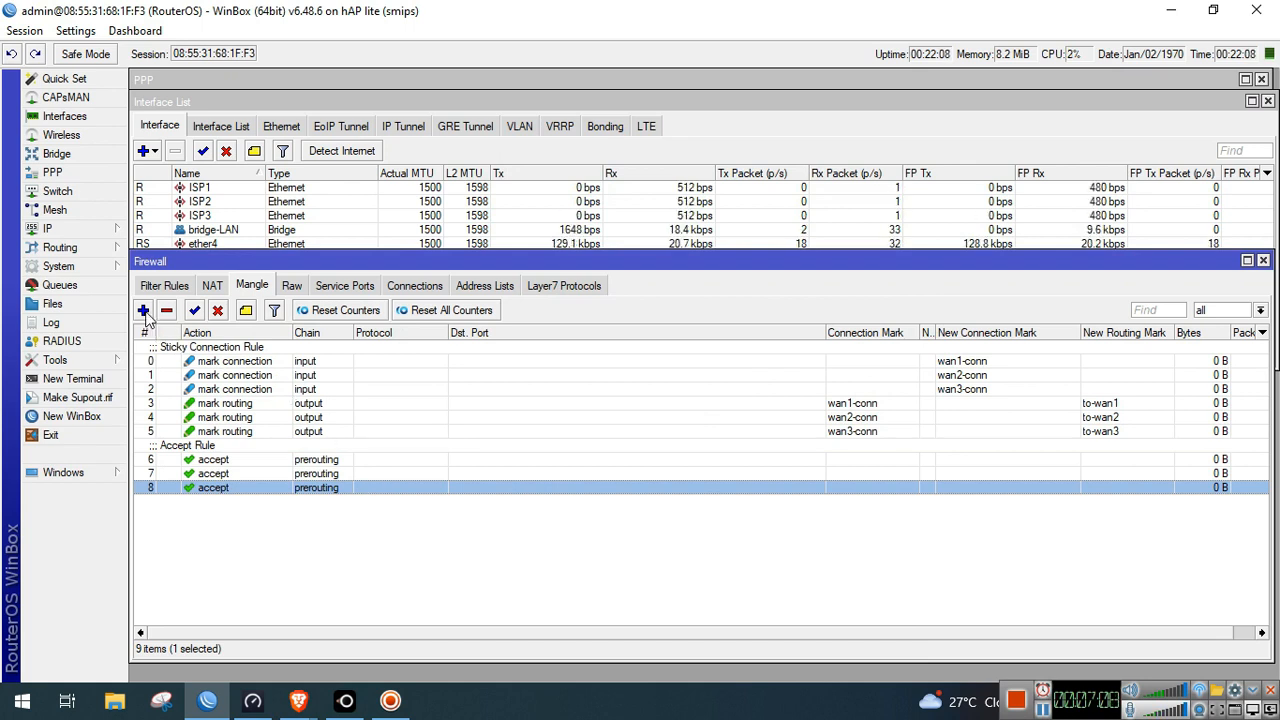
Start a new prerouting mangle rule matching source address type local
left_click(523, 166)
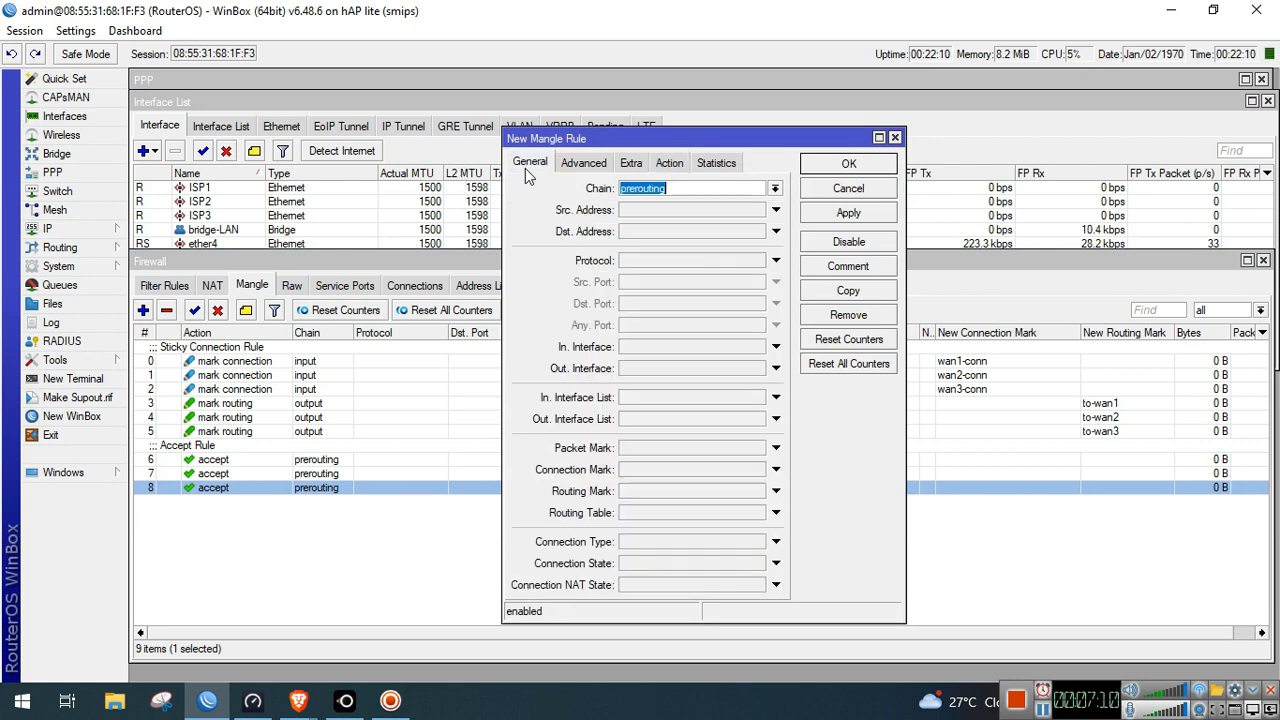
left_click(622, 165)
left_click(534, 166)
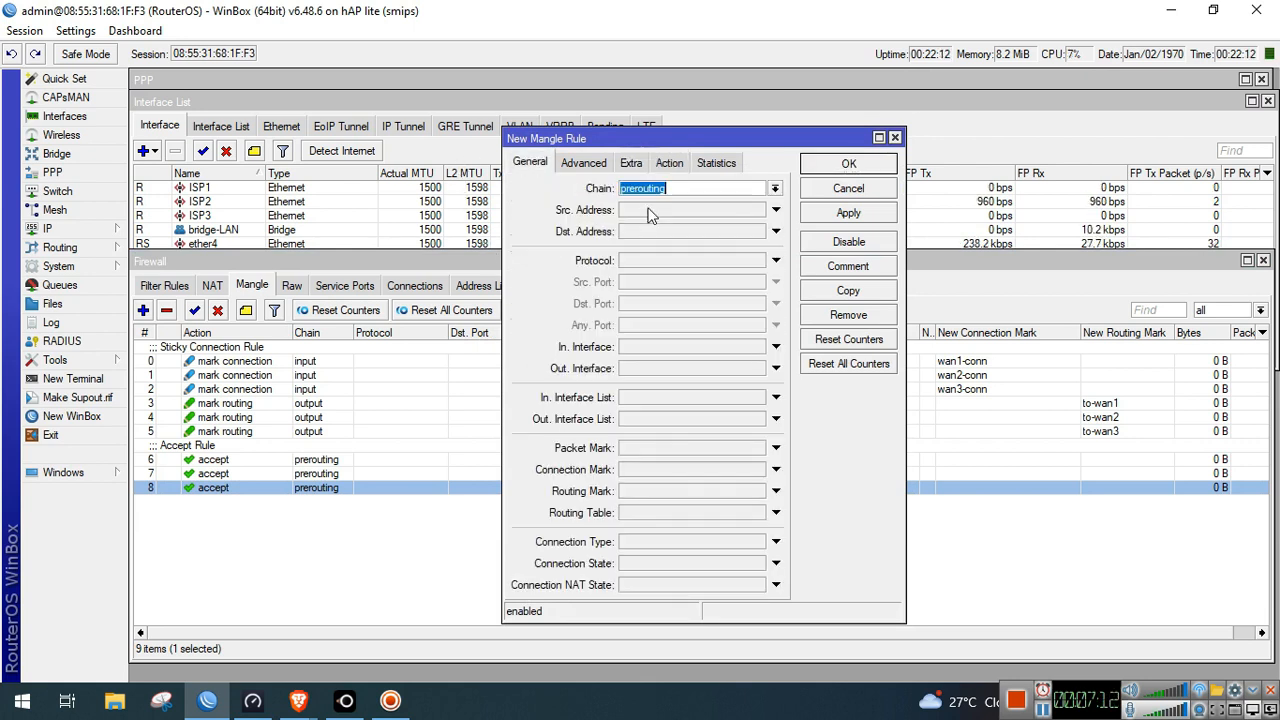
left_click(631, 165)
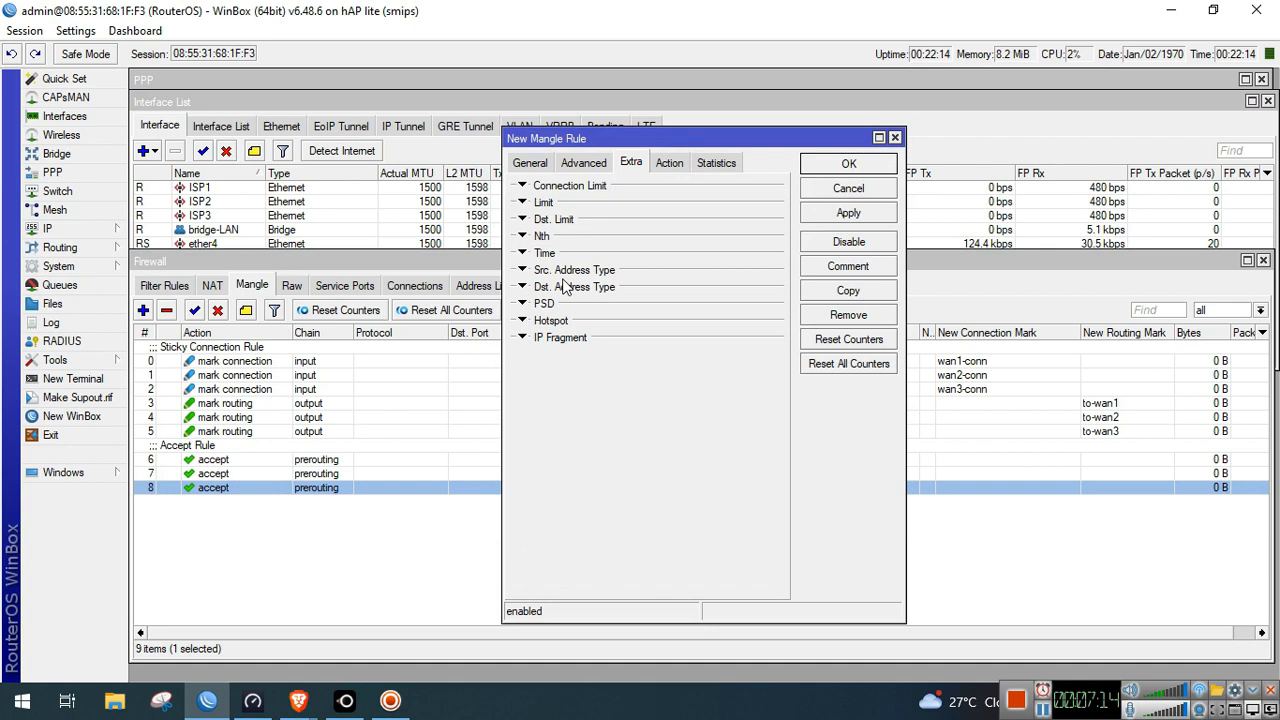
left_click(523, 271)
left_click(685, 294)
left_click(688, 291)
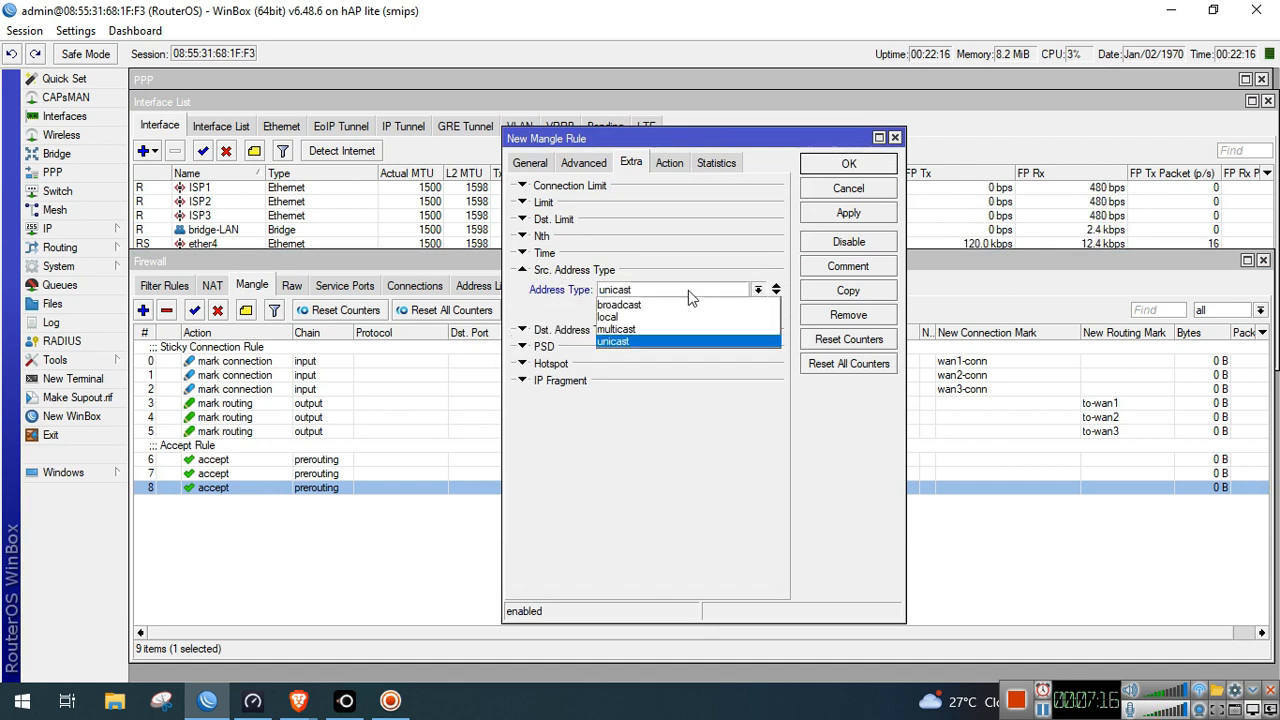
left_click(616, 317)
Also match destination address type local, keep action accept, and save it as rule 9
left_click(610, 331)
left_click(660, 349)
left_click(662, 349)
left_click(625, 377)
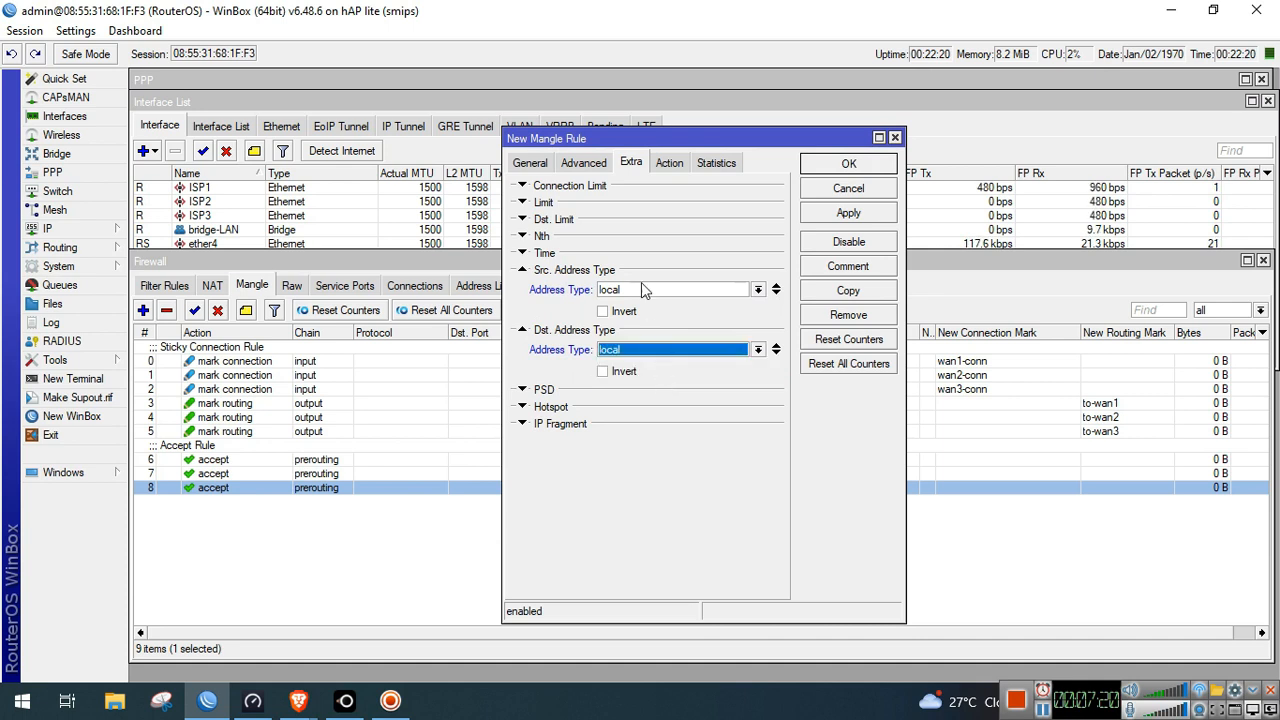
left_click(669, 162)
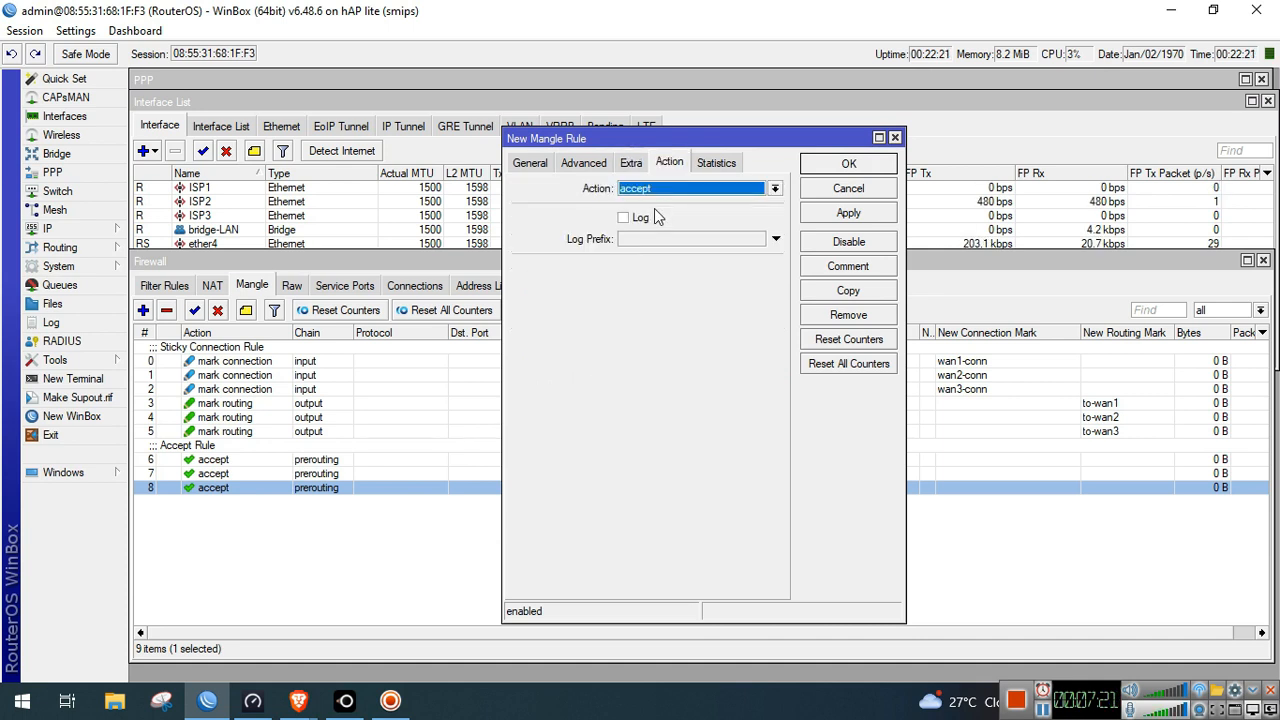
left_click(867, 213)
left_click(857, 165)
left_click(405, 502)
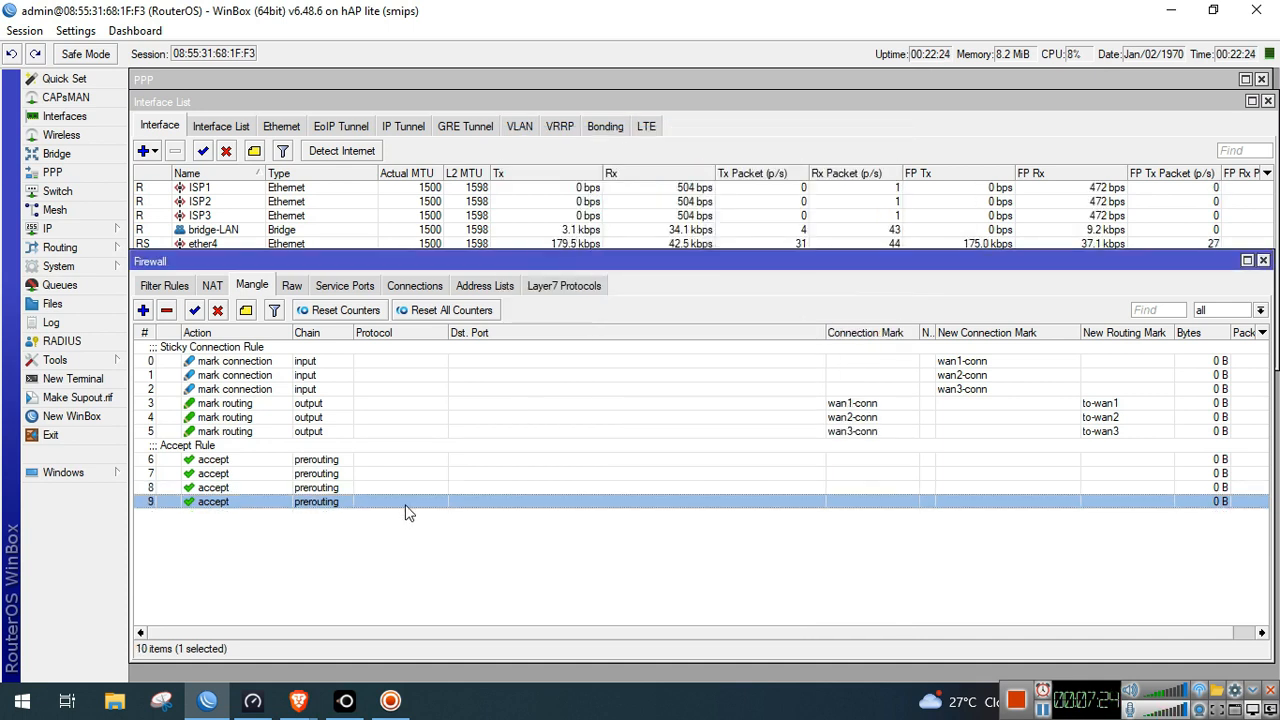
Add a prerouting accept rule matching destination address list RFC1918
left_click(145, 311)
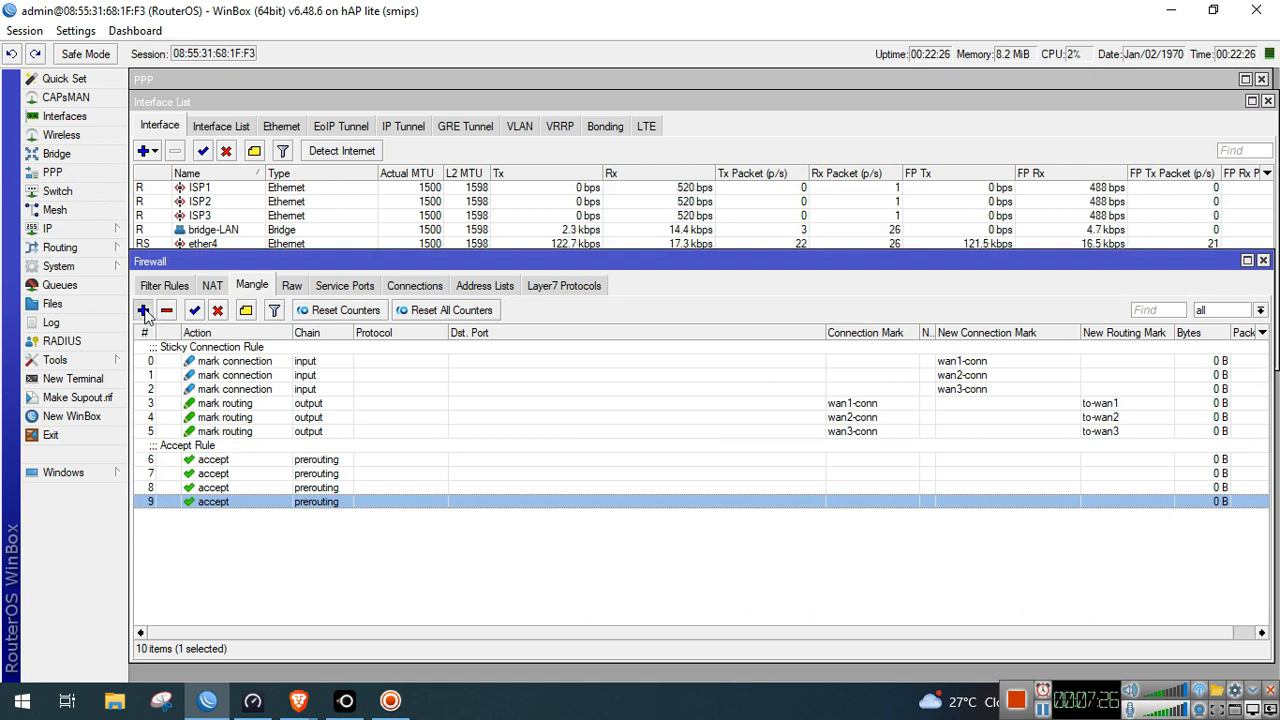
left_click(538, 165)
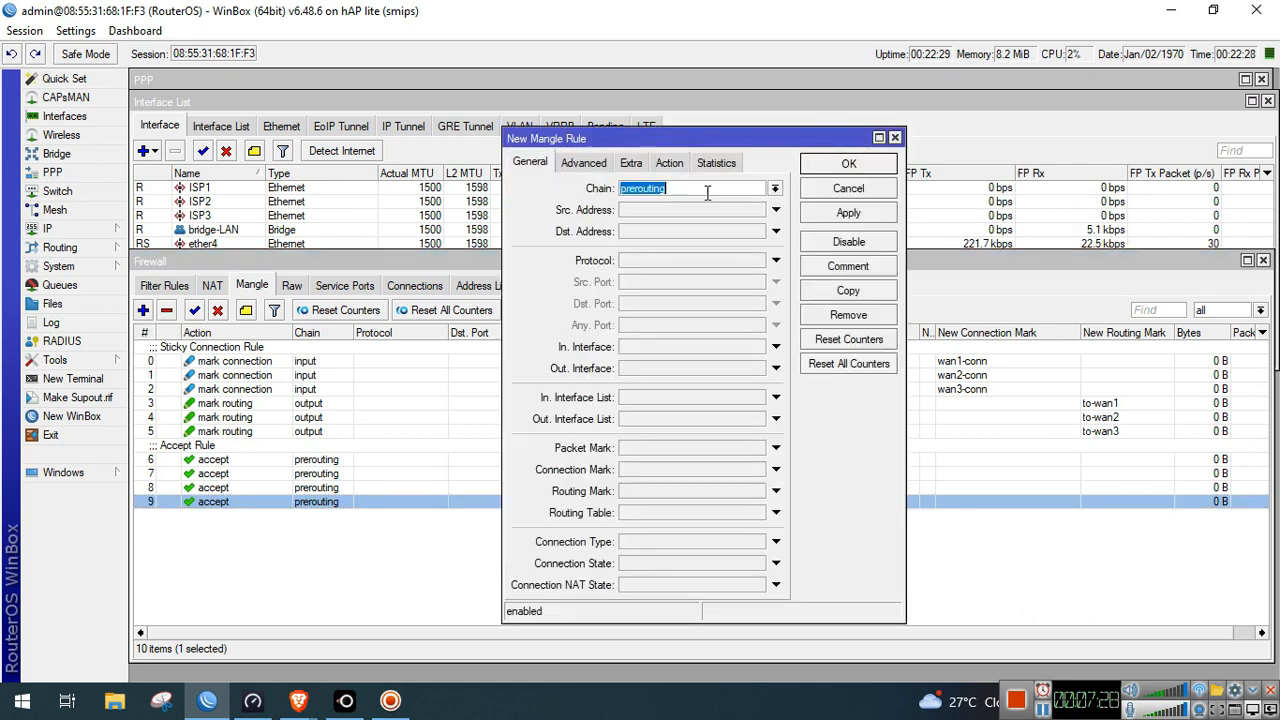
left_click(583, 162)
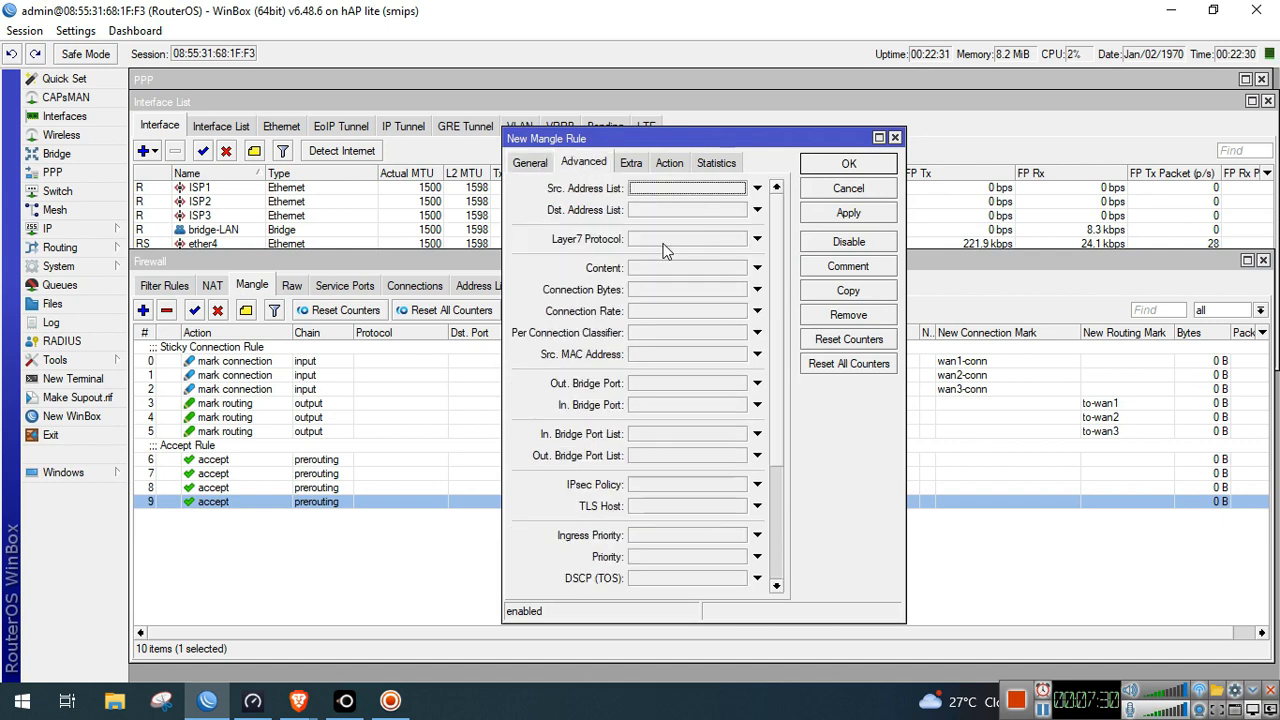
left_click(728, 210)
left_click(739, 210)
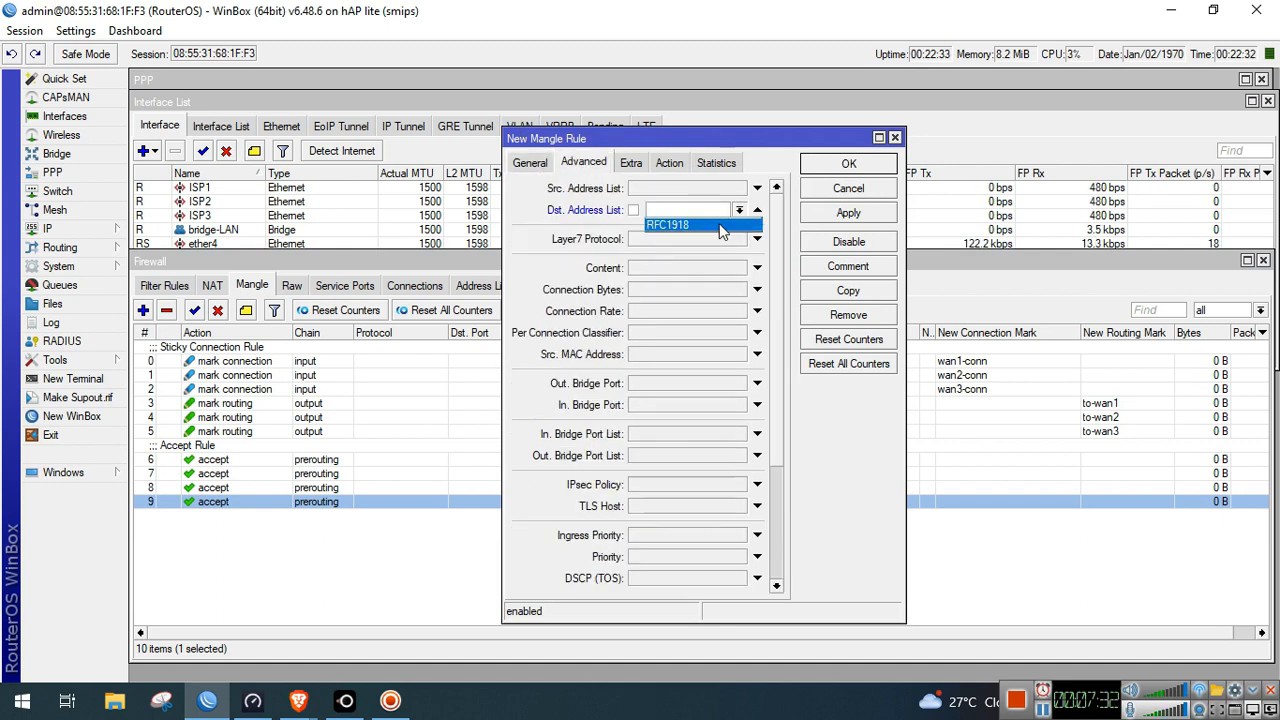
left_click(720, 222)
left_click(669, 163)
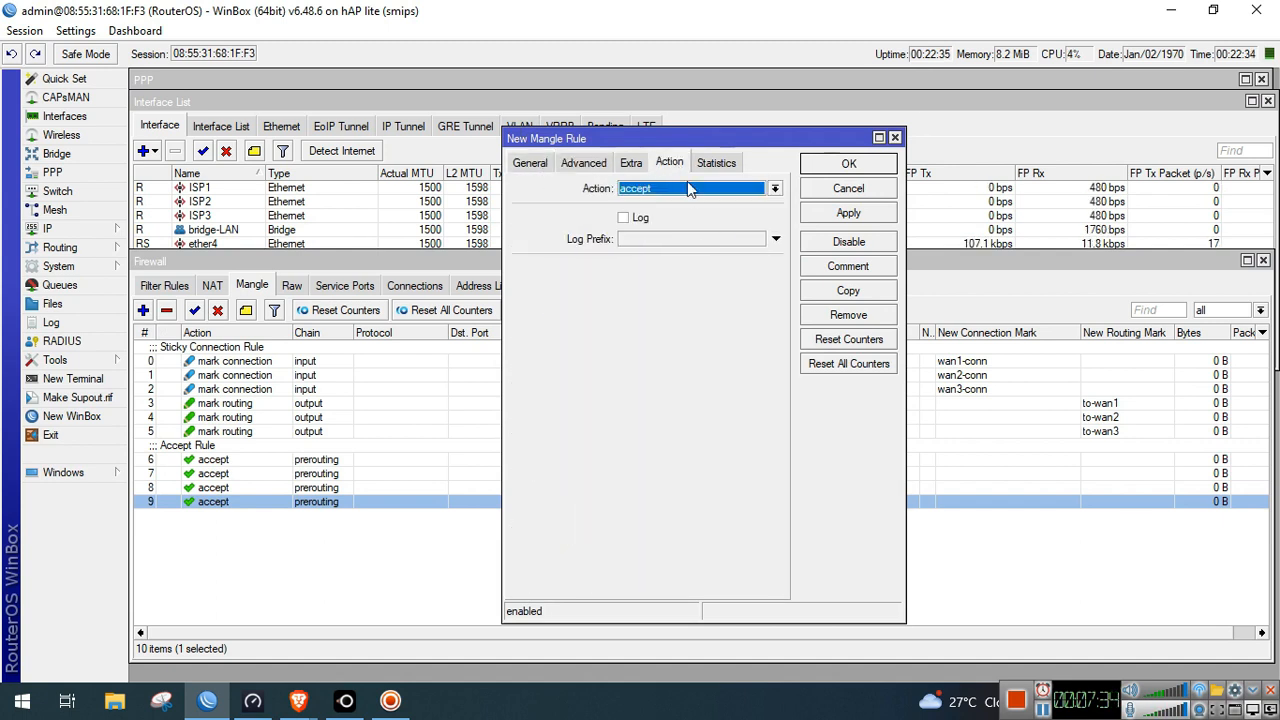
left_click(845, 214)
left_click(849, 165)
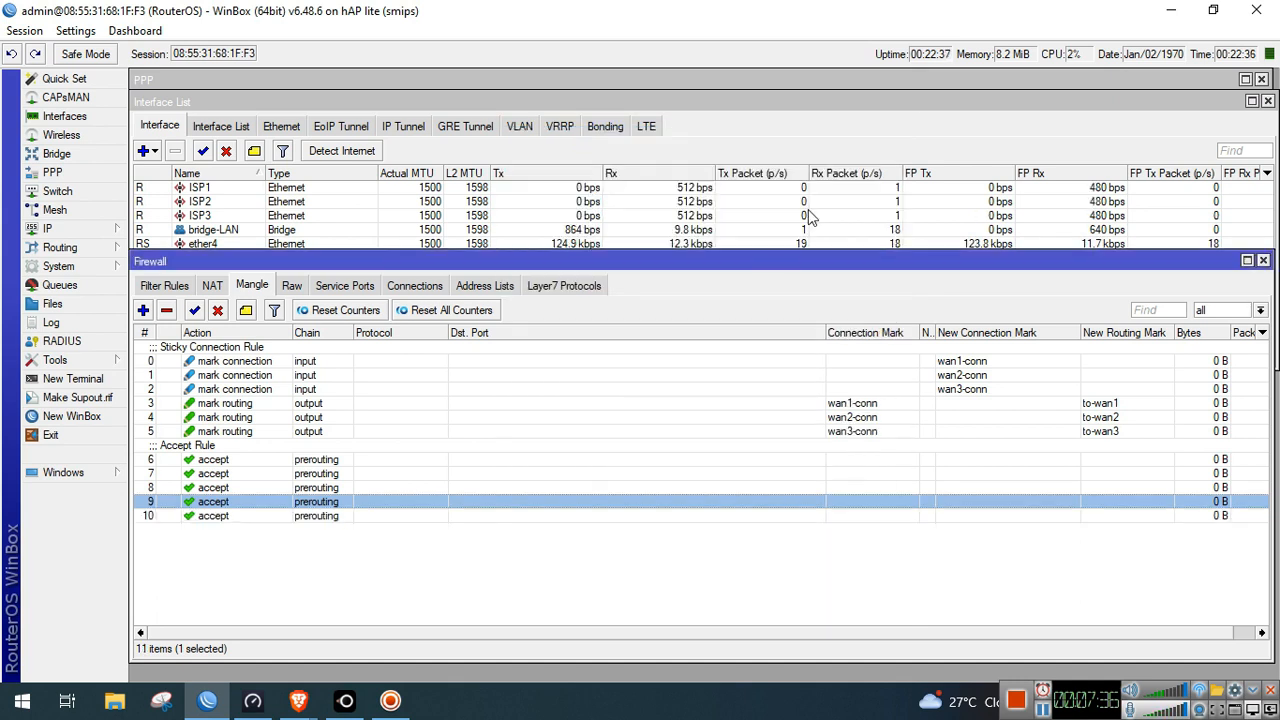
Select rules 9, 7 and 6 in turn, ending with rule 10 selected
left_click(562, 590)
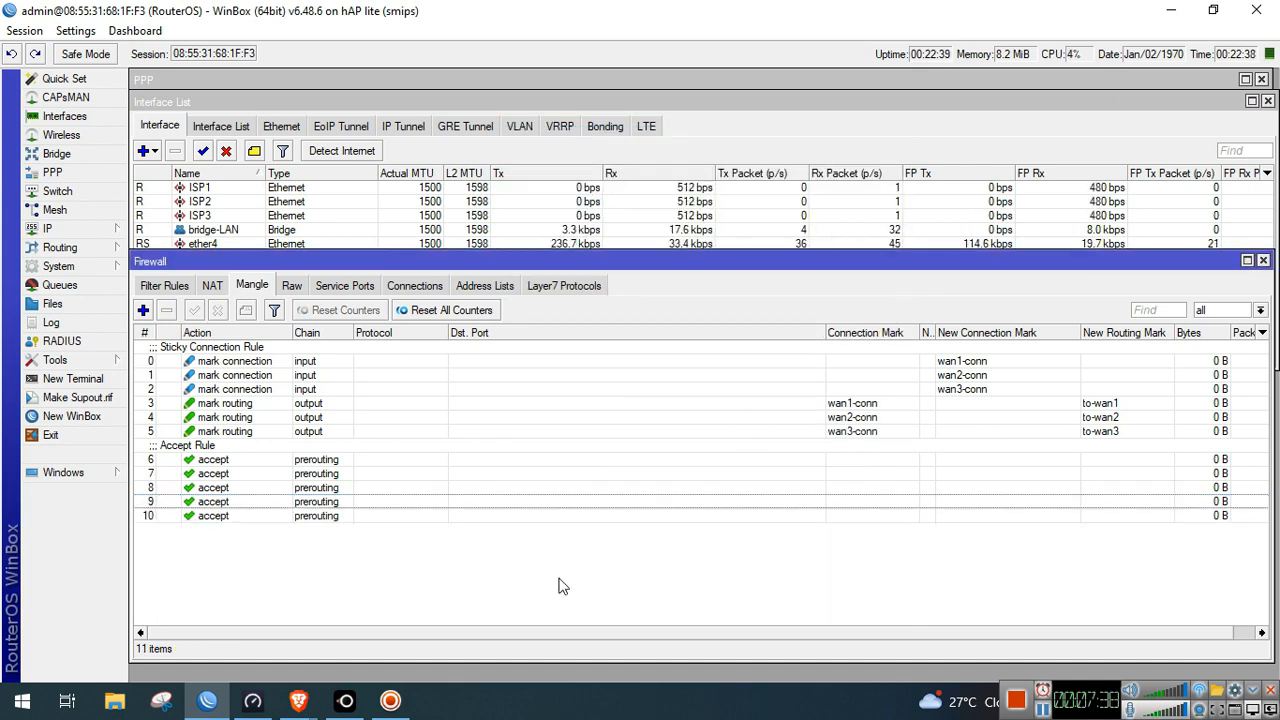
left_click(403, 504)
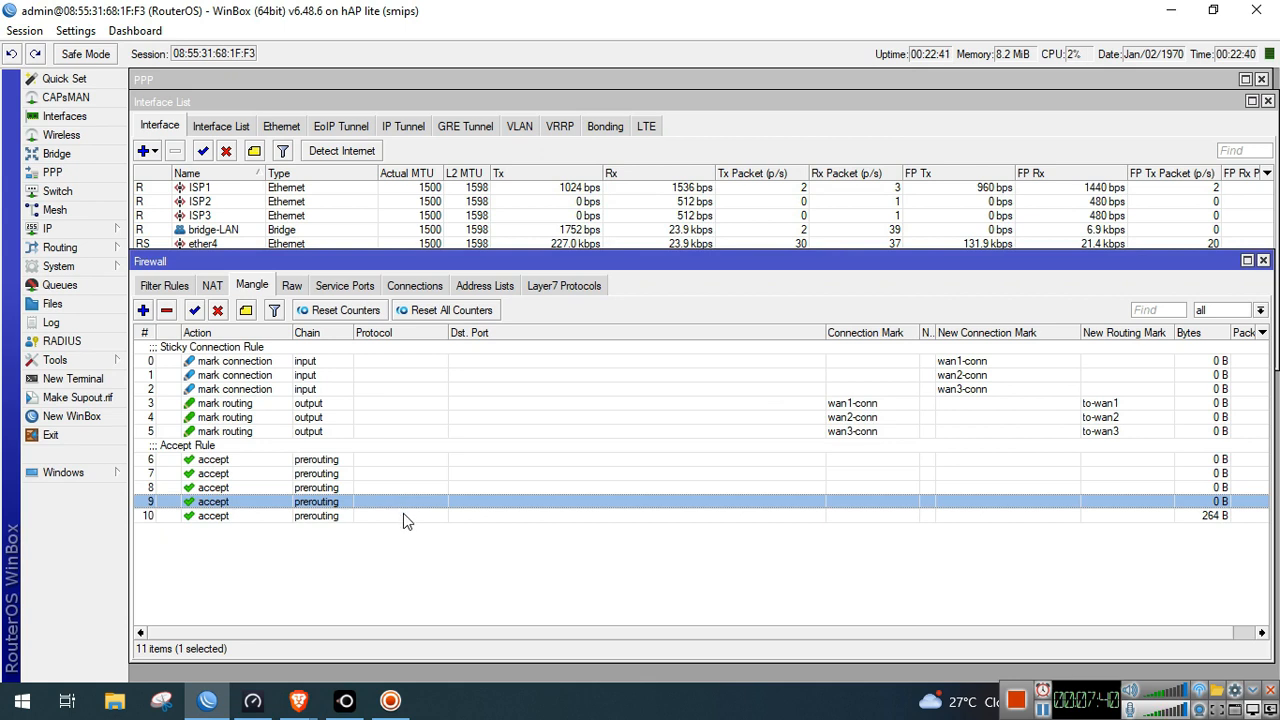
left_click(405, 516)
left_click(395, 565)
left_click(356, 515)
left_click(356, 477)
left_click(353, 456)
left_click(330, 517)
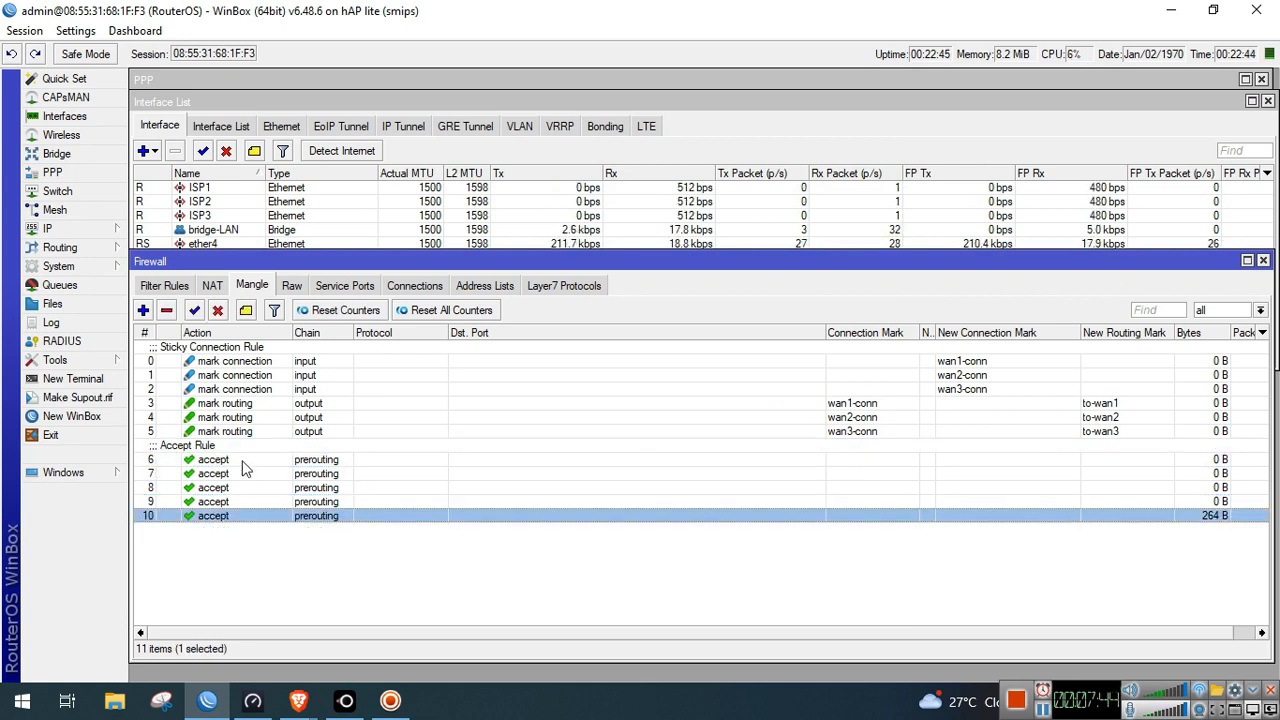
left_click(143, 310)
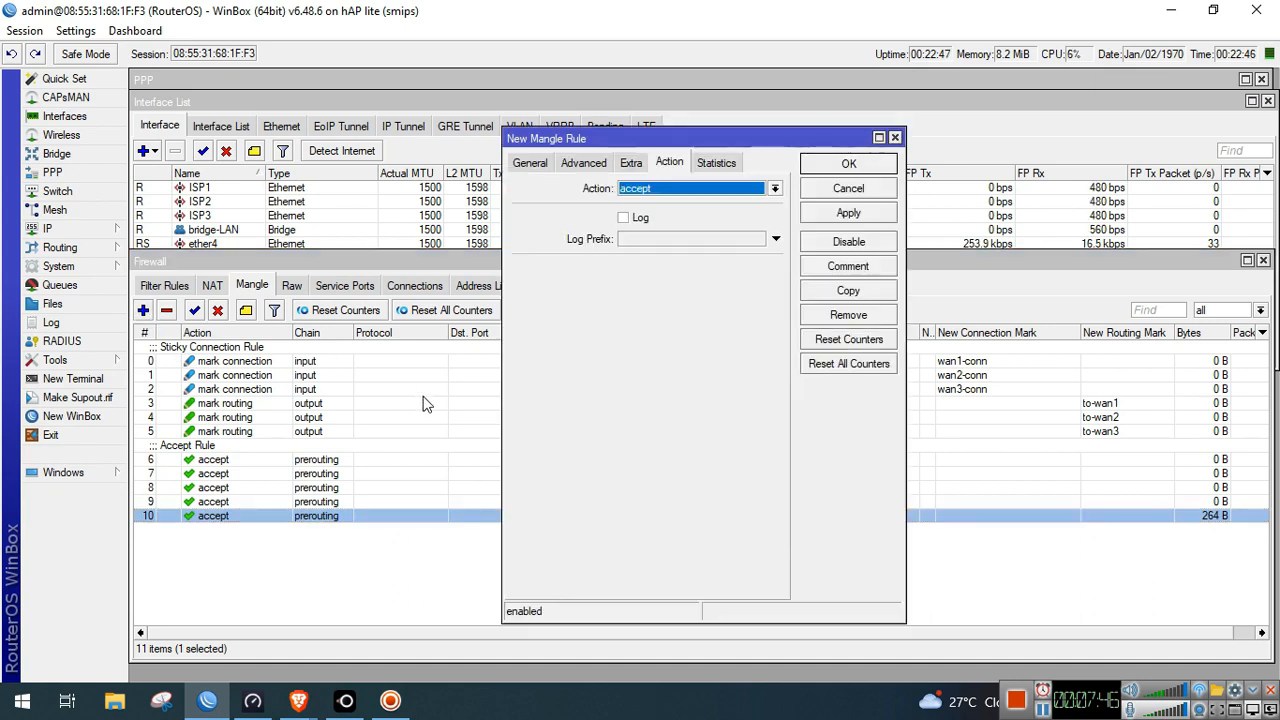
Match tcp traffic to destination ports 80,443,8080
left_click(530, 164)
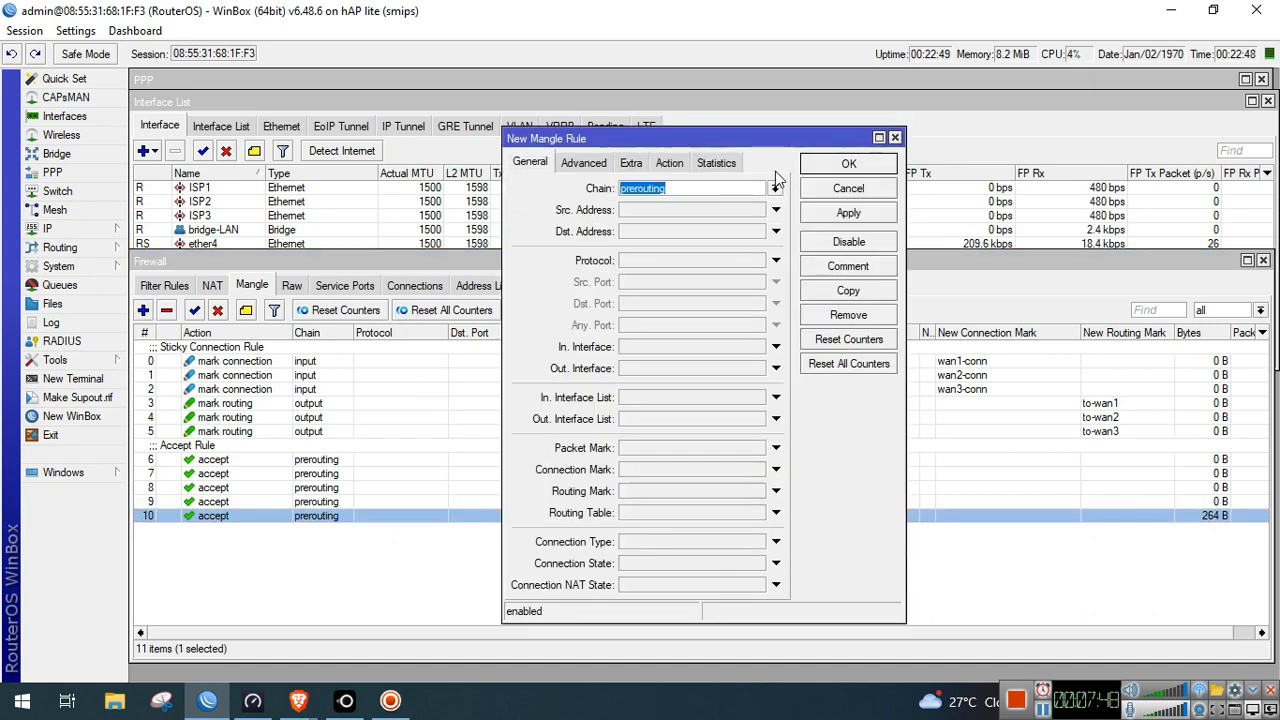
left_click(694, 264)
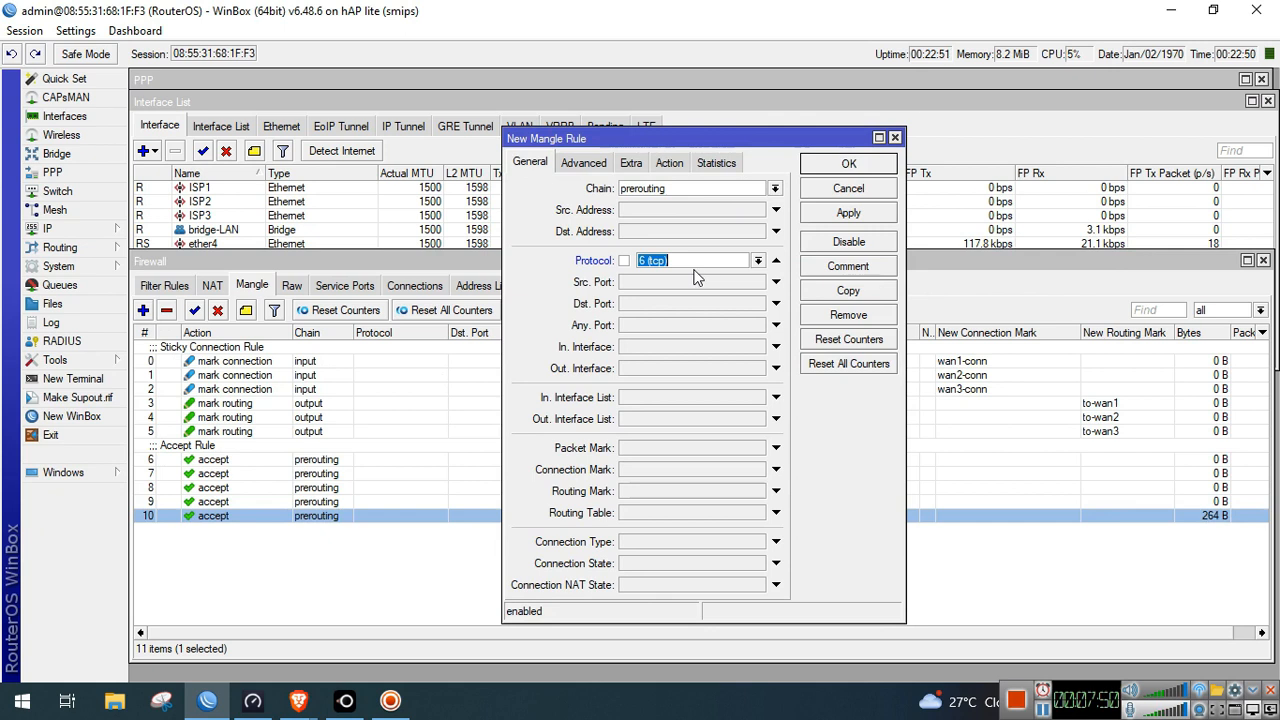
left_click(681, 305)
type("80,443")
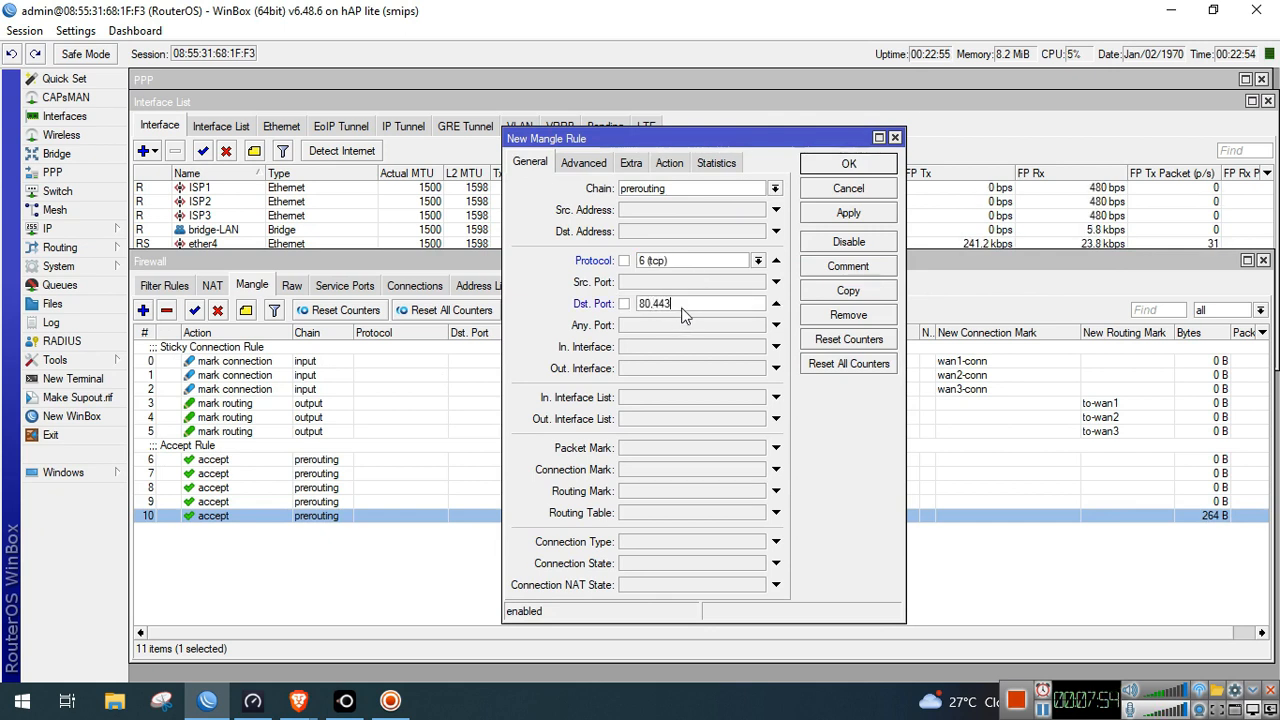
type(",8080")
double_click(706, 304)
left_click(706, 304)
left_click_drag(719, 306, 636, 306)
Set the action to mark routing with to-wan1, passthrough off, and apply
left_click(673, 165)
left_click(690, 190)
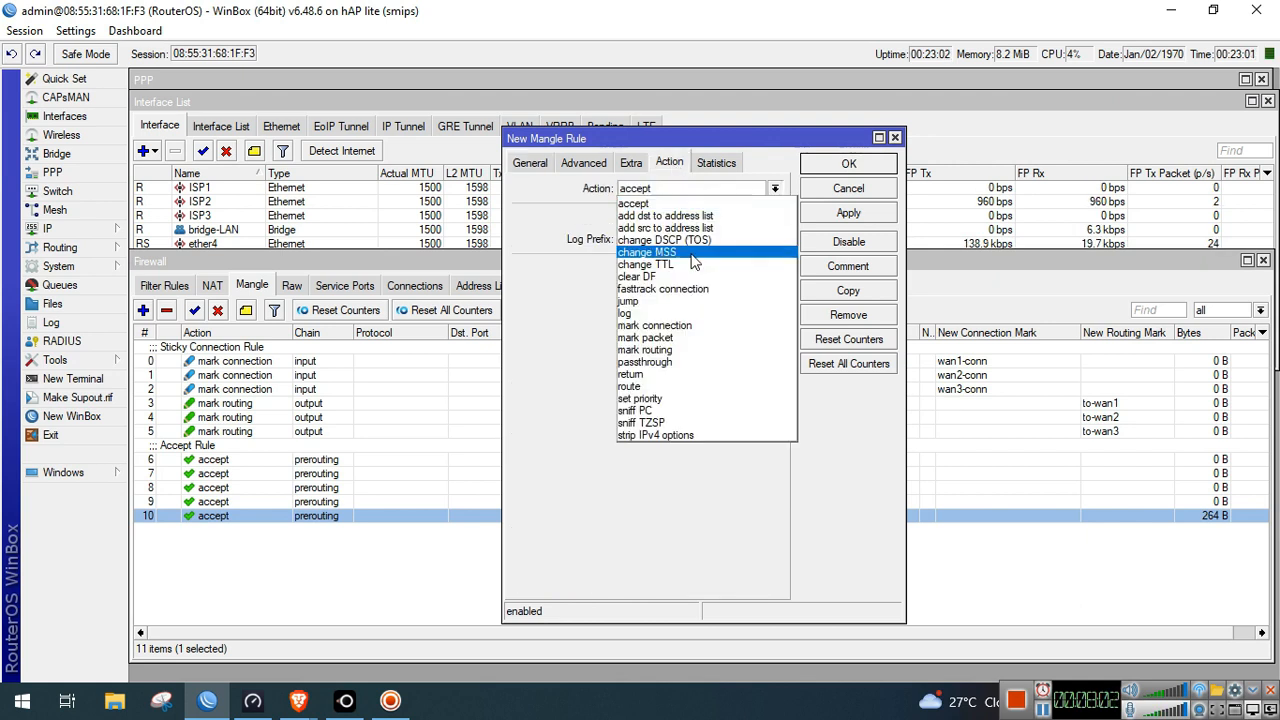
left_click(689, 350)
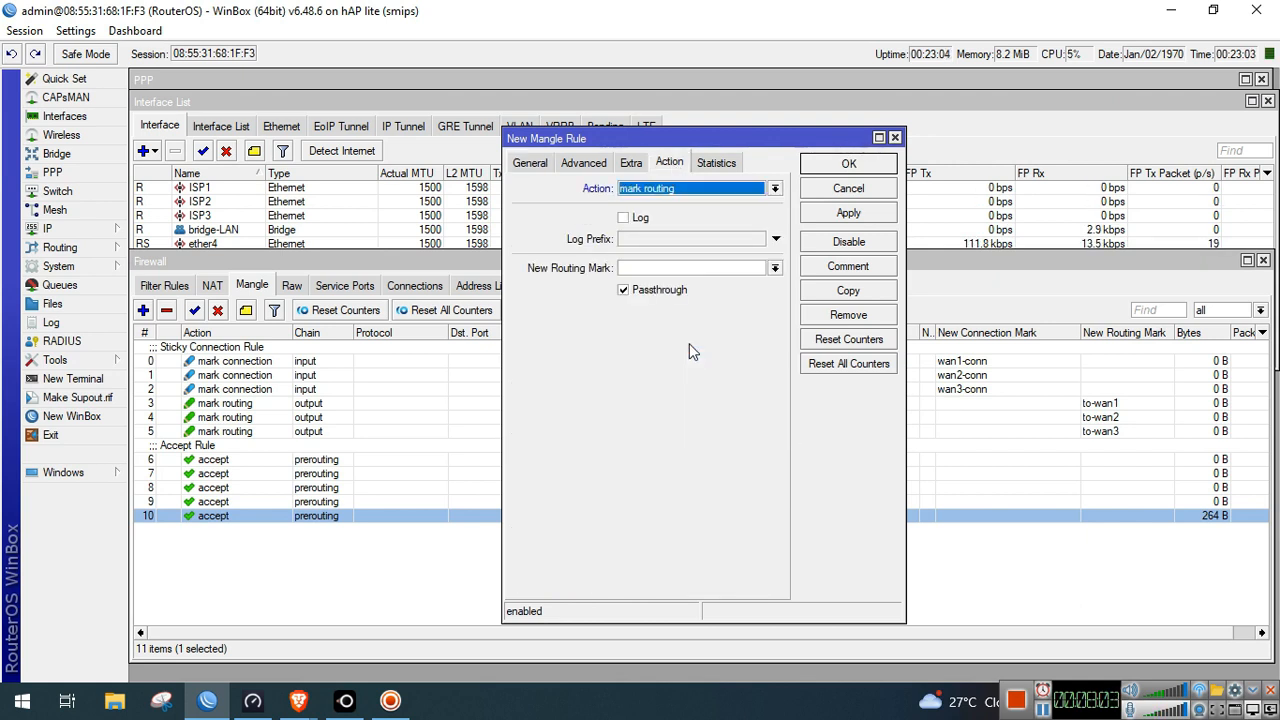
left_click(752, 271)
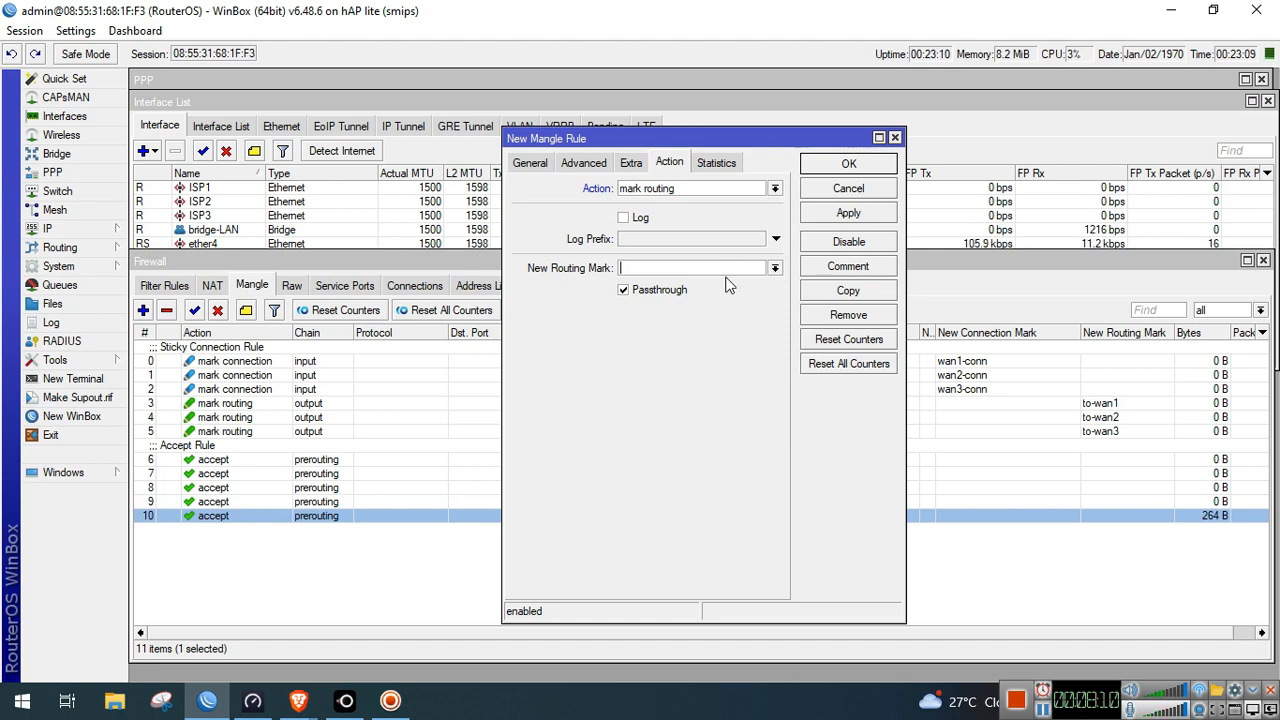
left_click(774, 268)
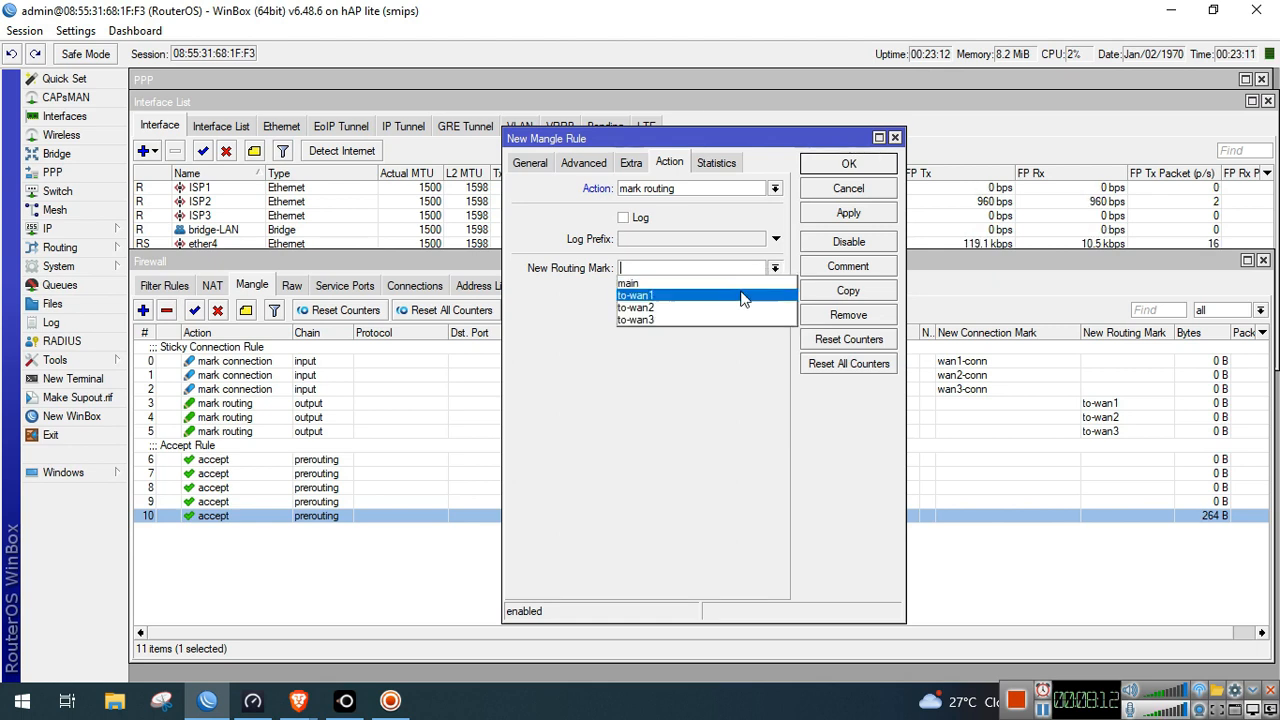
left_click(743, 296)
left_click(655, 294)
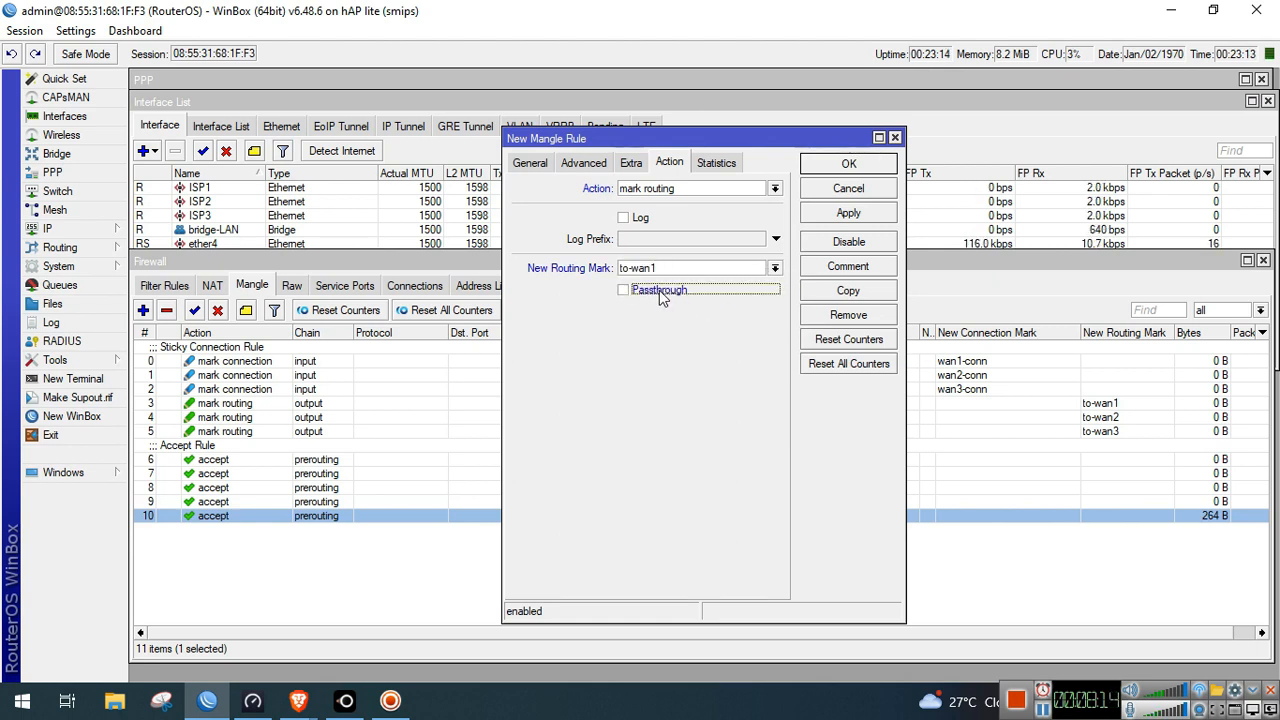
left_click(848, 213)
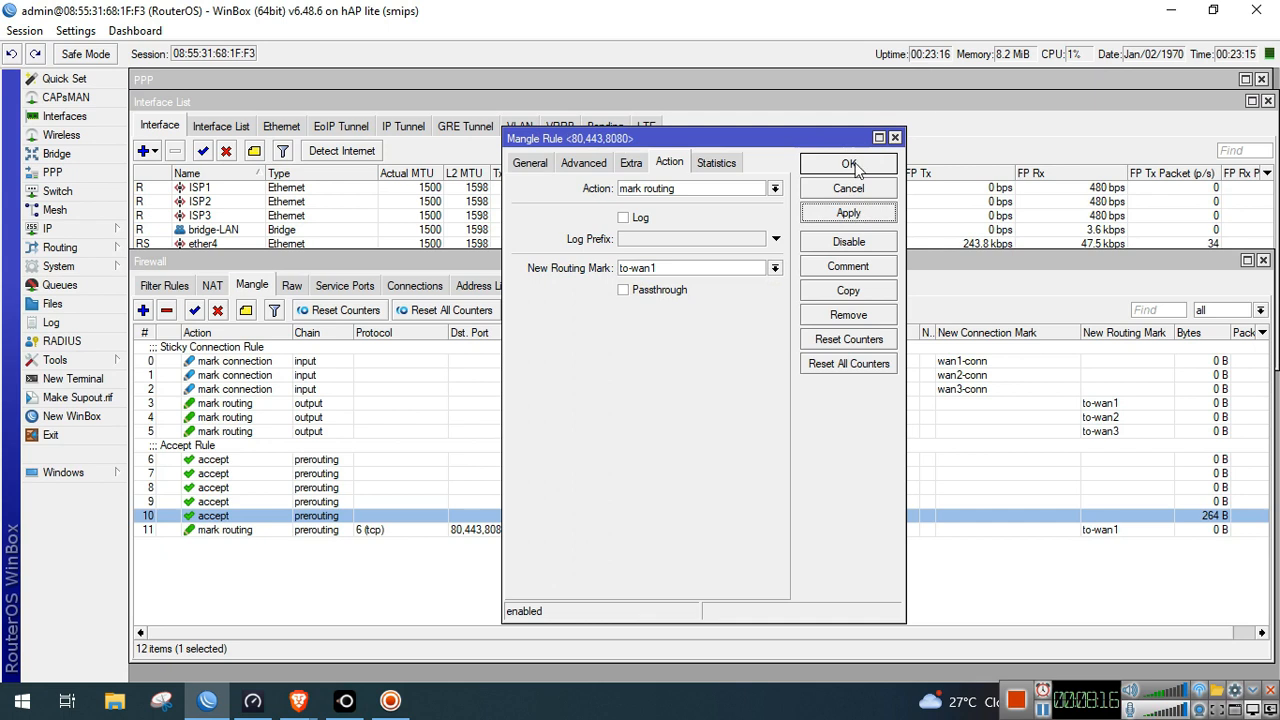
Comment the rule 'browsing', apply, and close it
left_click(849, 266)
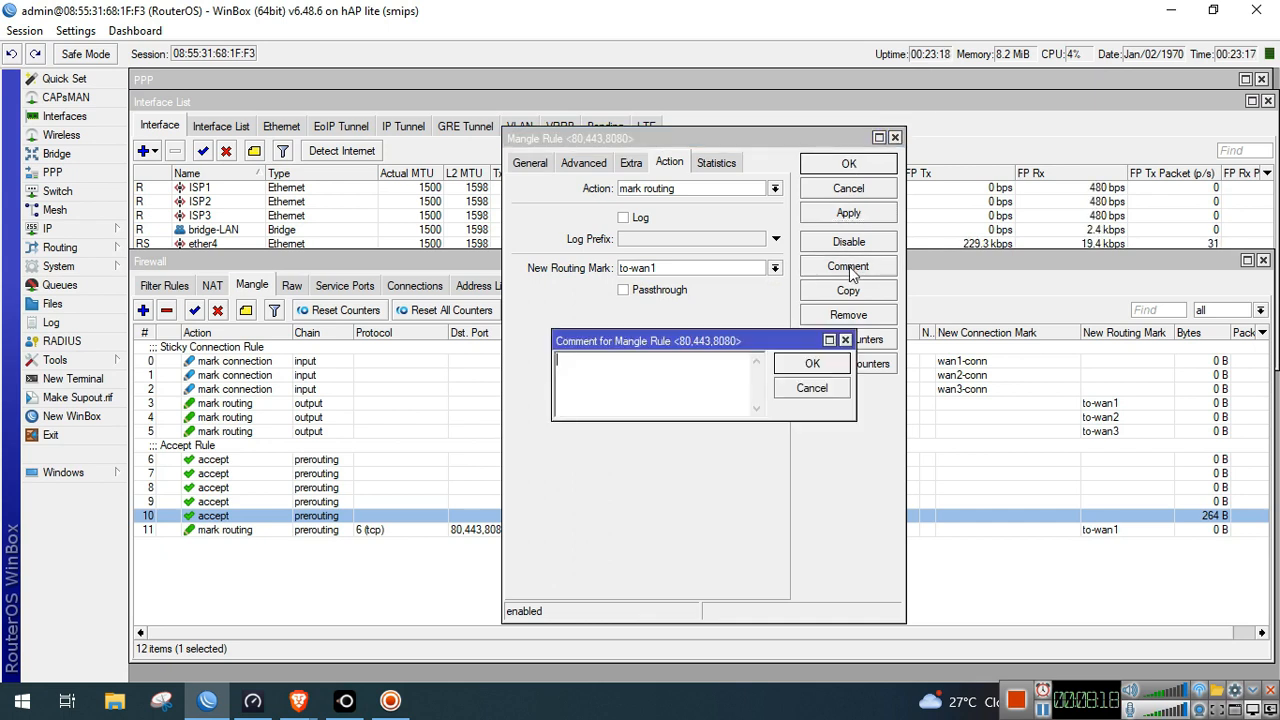
type("browsing")
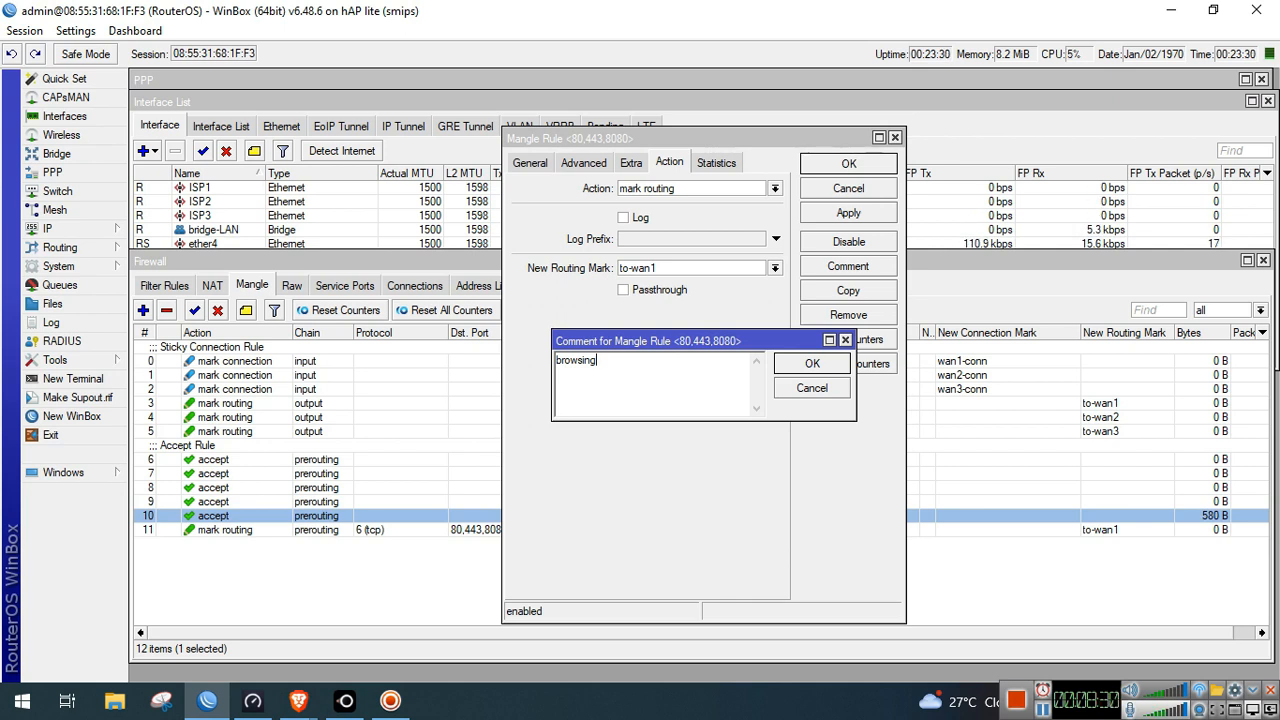
left_click(812, 363)
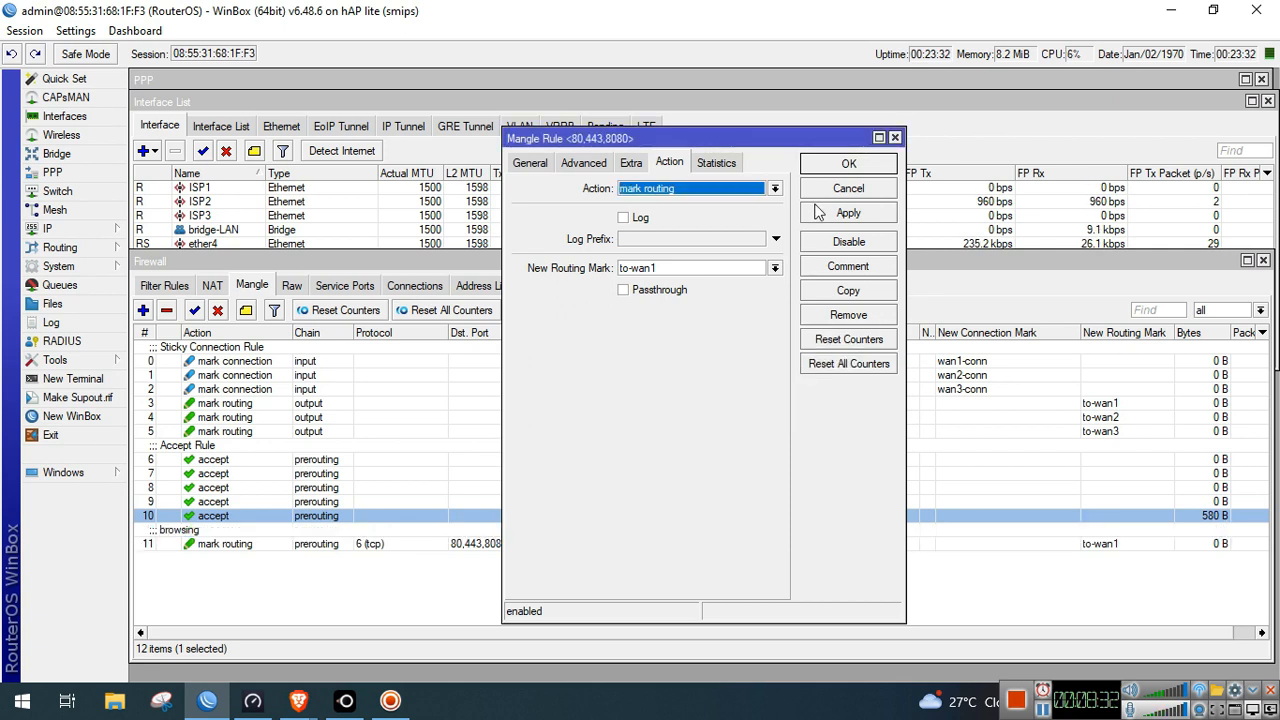
left_click(840, 214)
left_click(856, 166)
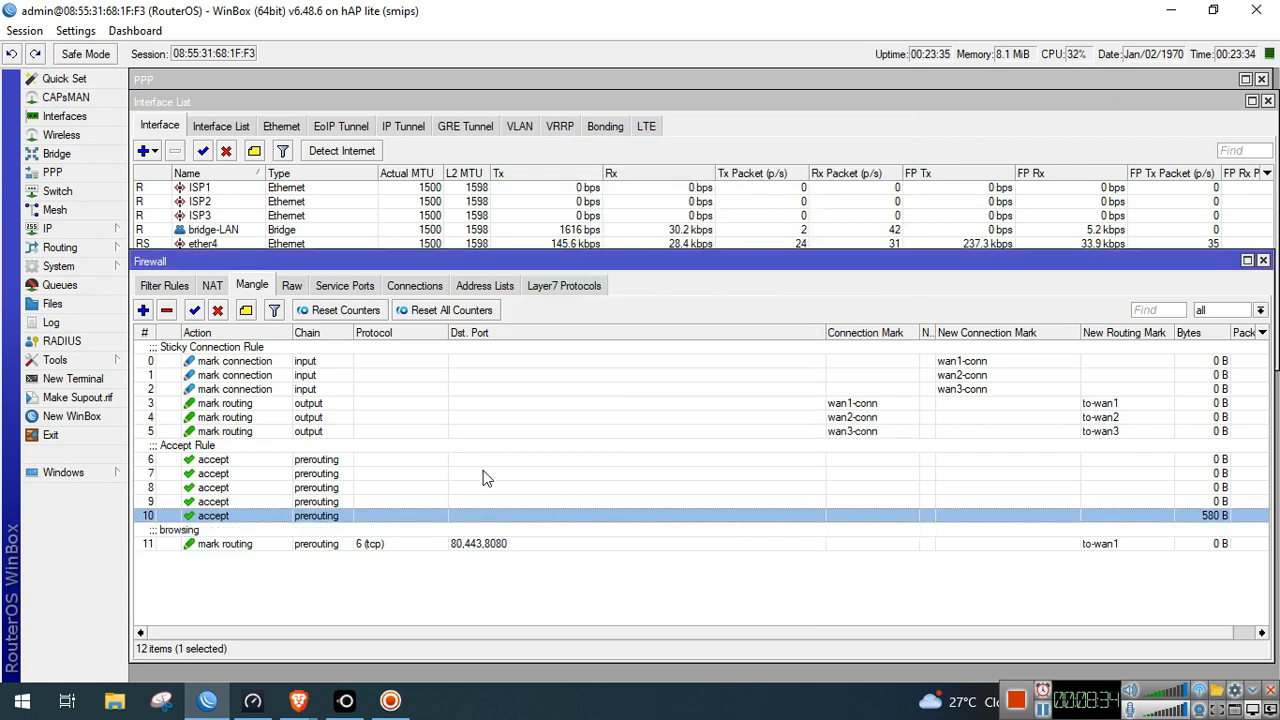
Start a new mangle rule matching udp traffic to destination port 443
left_click(411, 546)
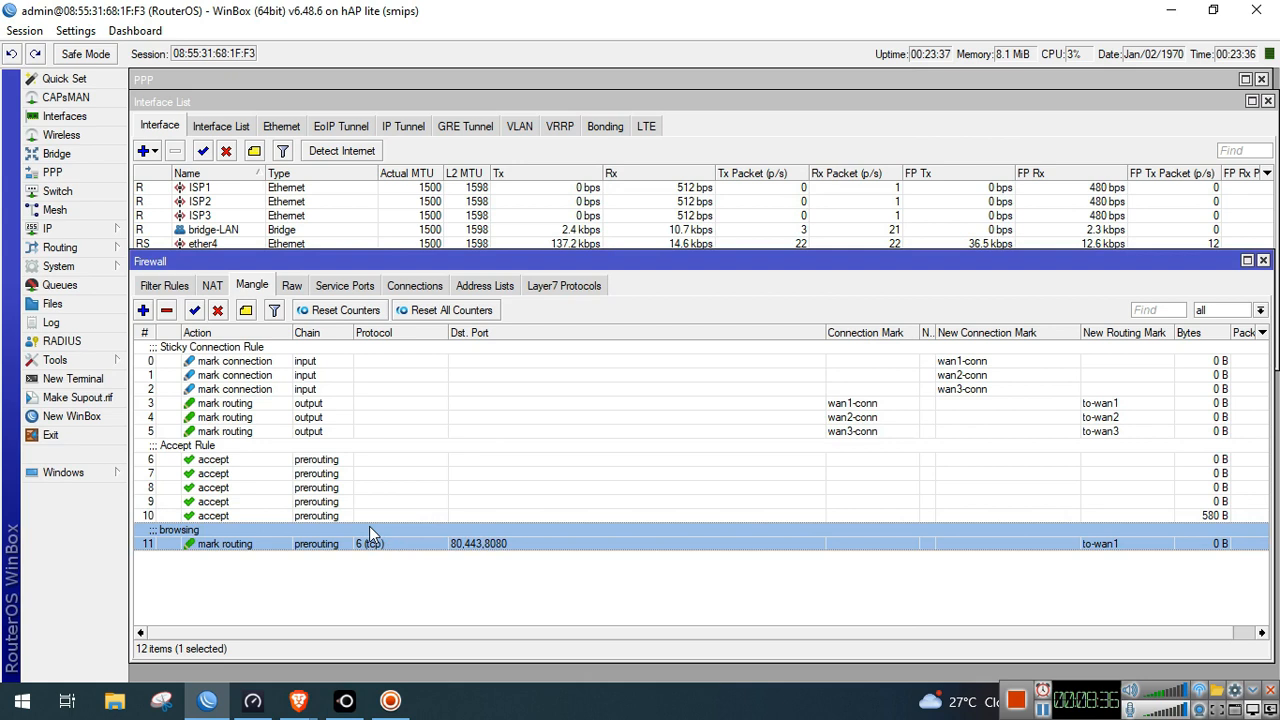
left_click(144, 311)
left_click(530, 164)
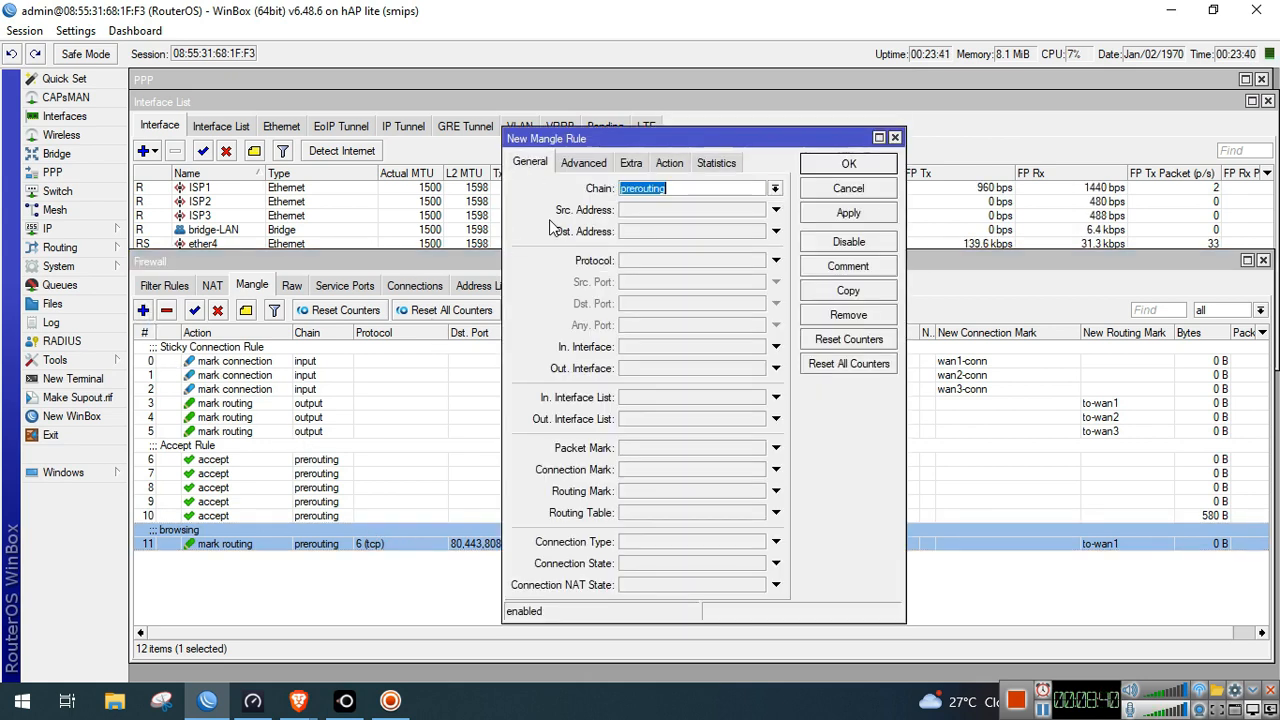
left_click(688, 261)
left_click(757, 261)
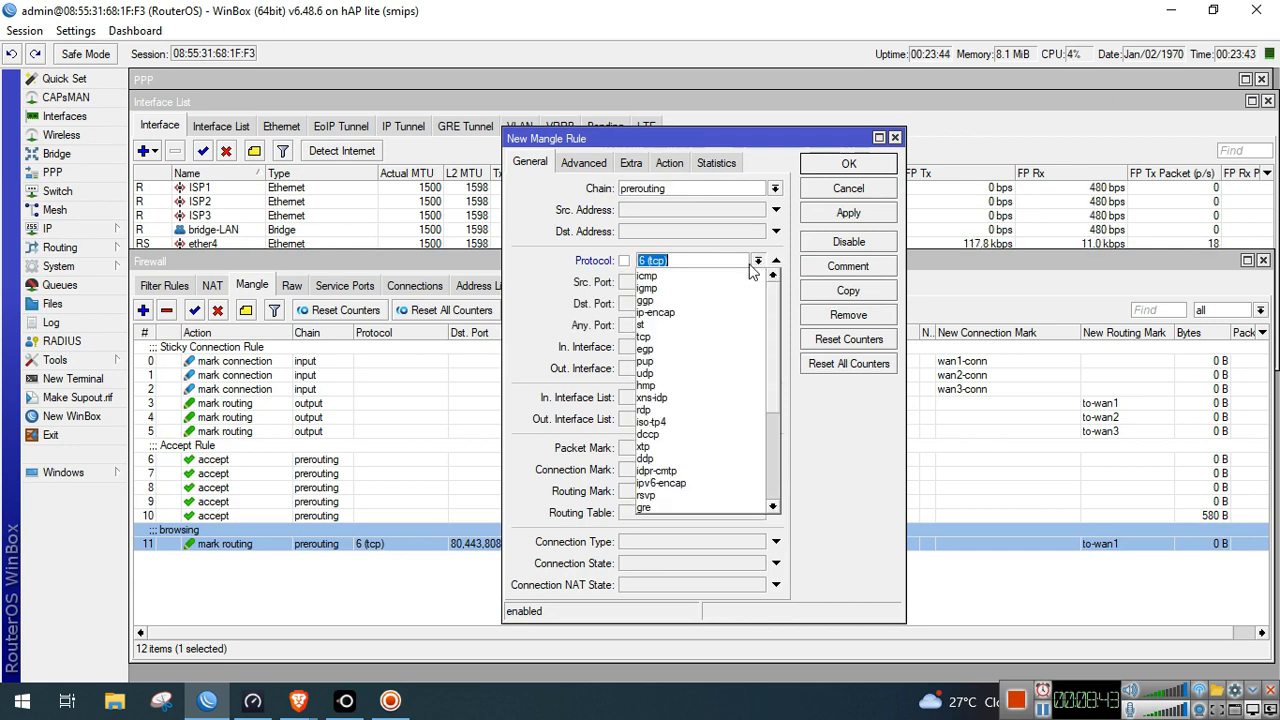
left_click(689, 372)
left_click(691, 305)
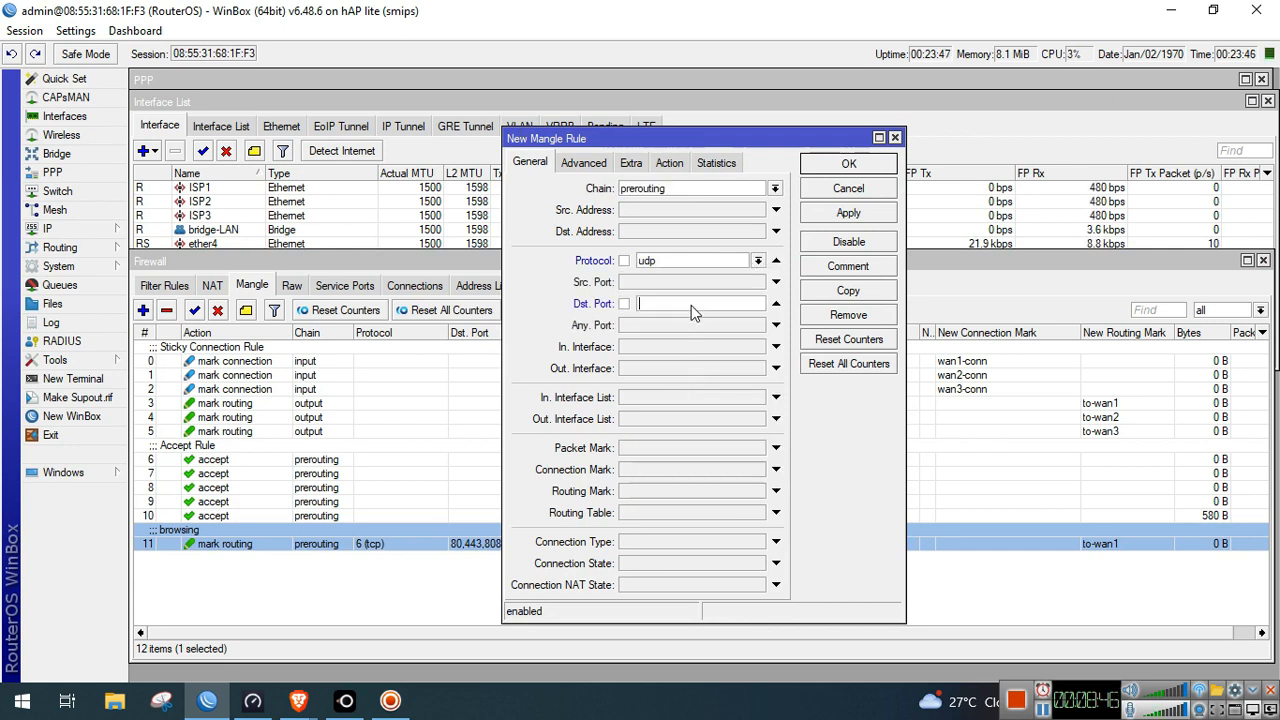
type("443")
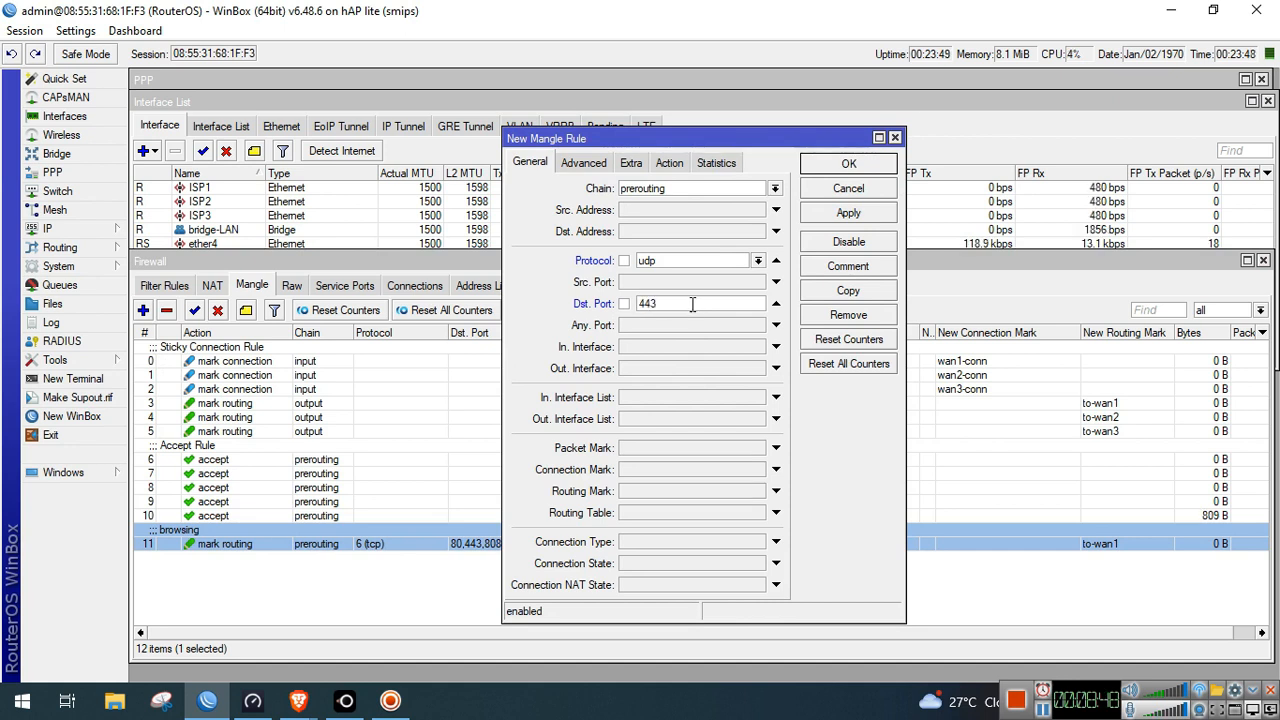
Set the action to mark routing with to-wan2, passthrough off, and apply
left_click(669, 162)
left_click(668, 188)
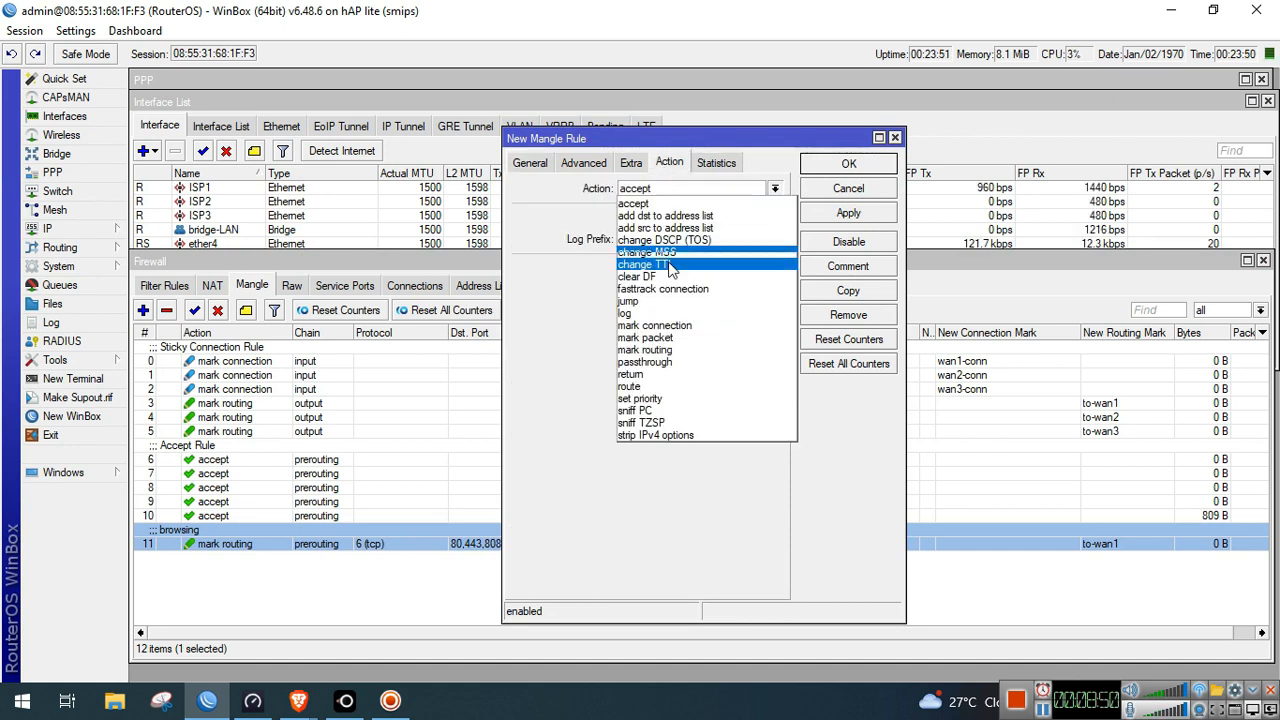
left_click(660, 349)
left_click(774, 268)
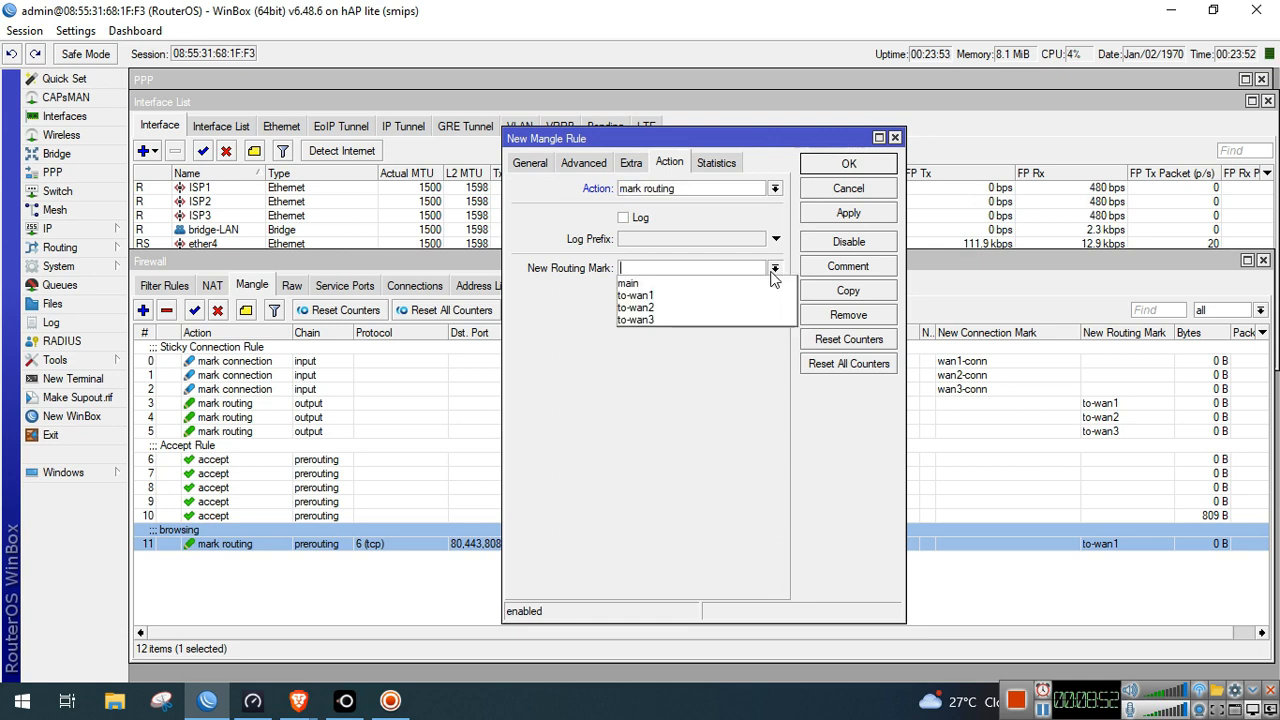
left_click(720, 306)
left_click(661, 292)
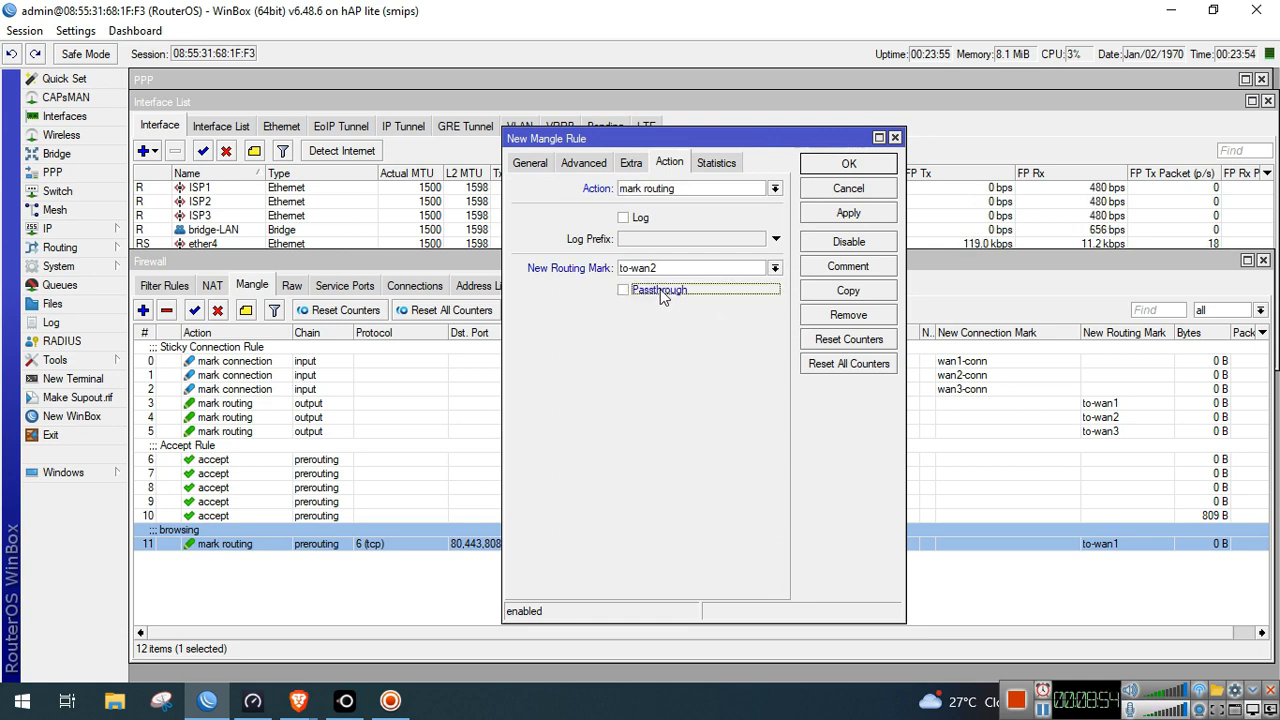
left_click(832, 213)
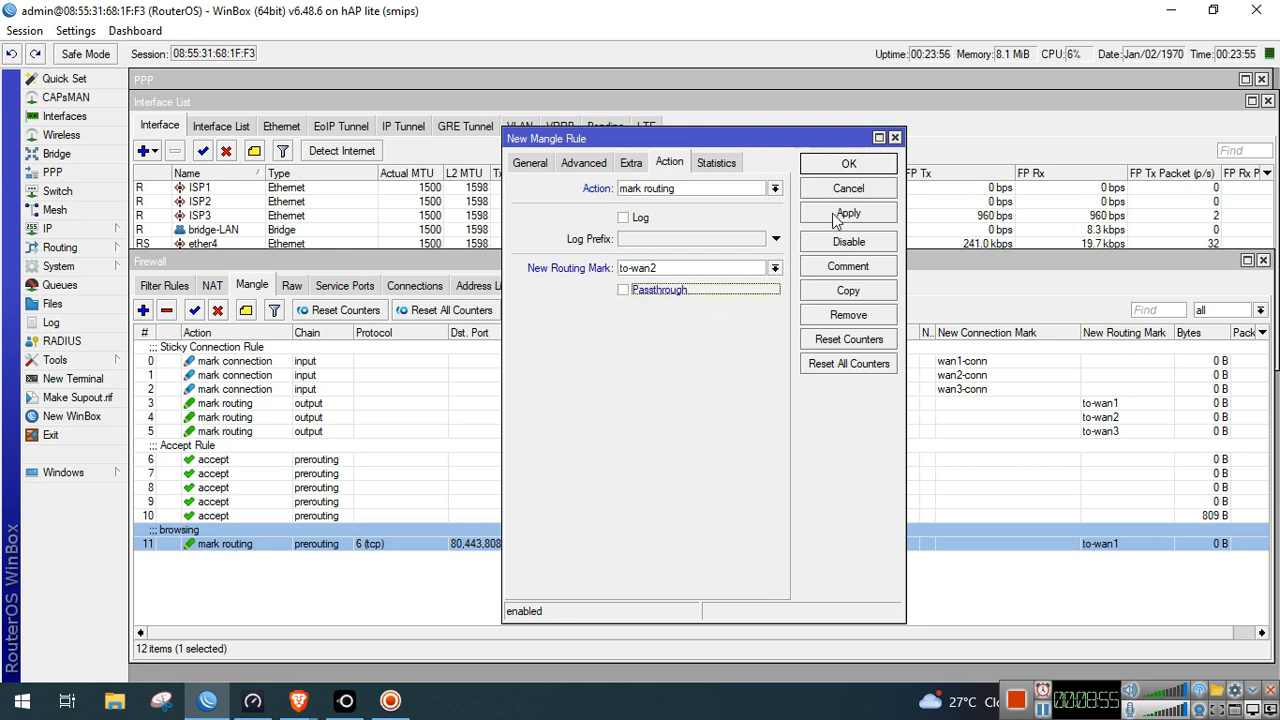
Comment the rule 'streaming', save and close it, then switch to File Explorer
left_click(847, 267)
type("streaming")
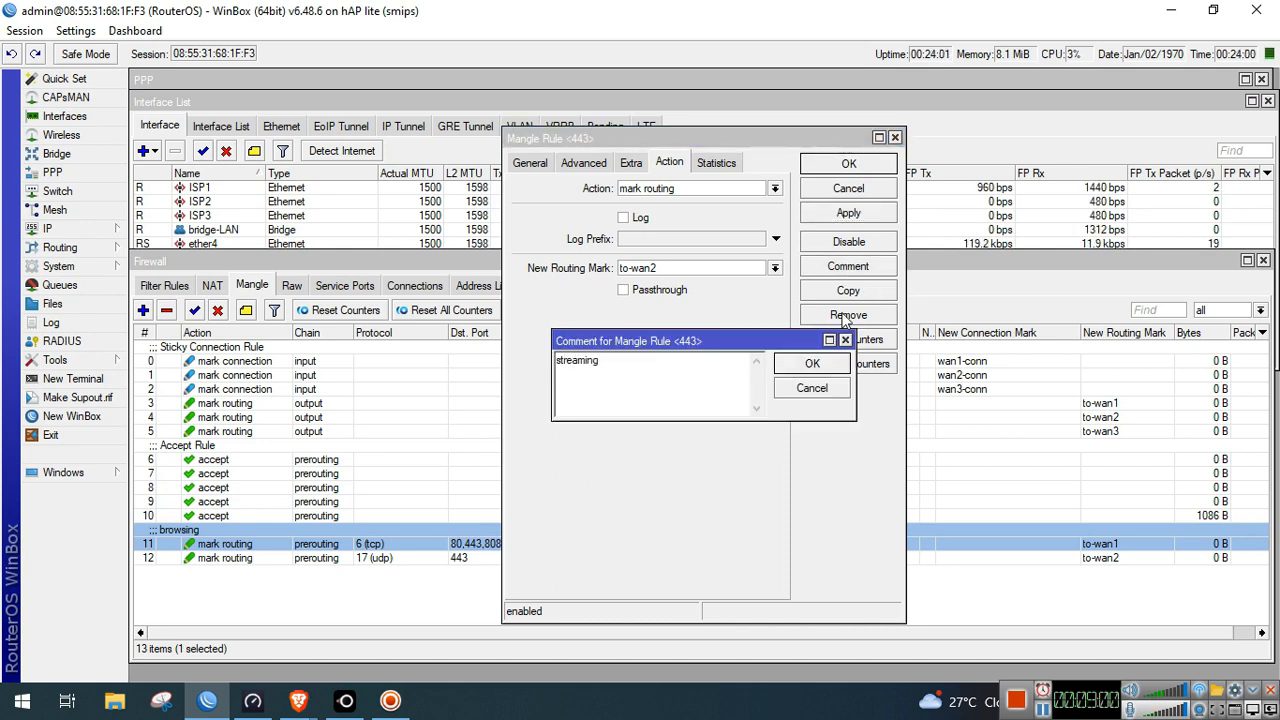
left_click(805, 363)
left_click(849, 214)
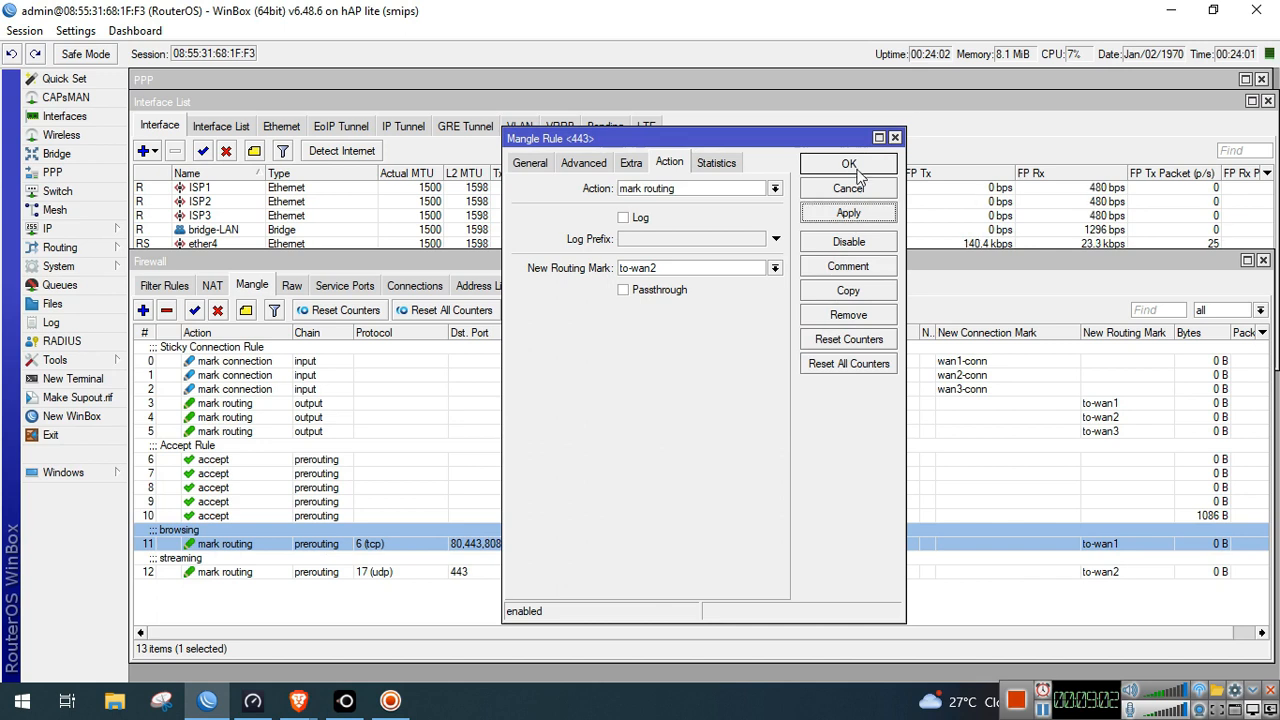
left_click(850, 165)
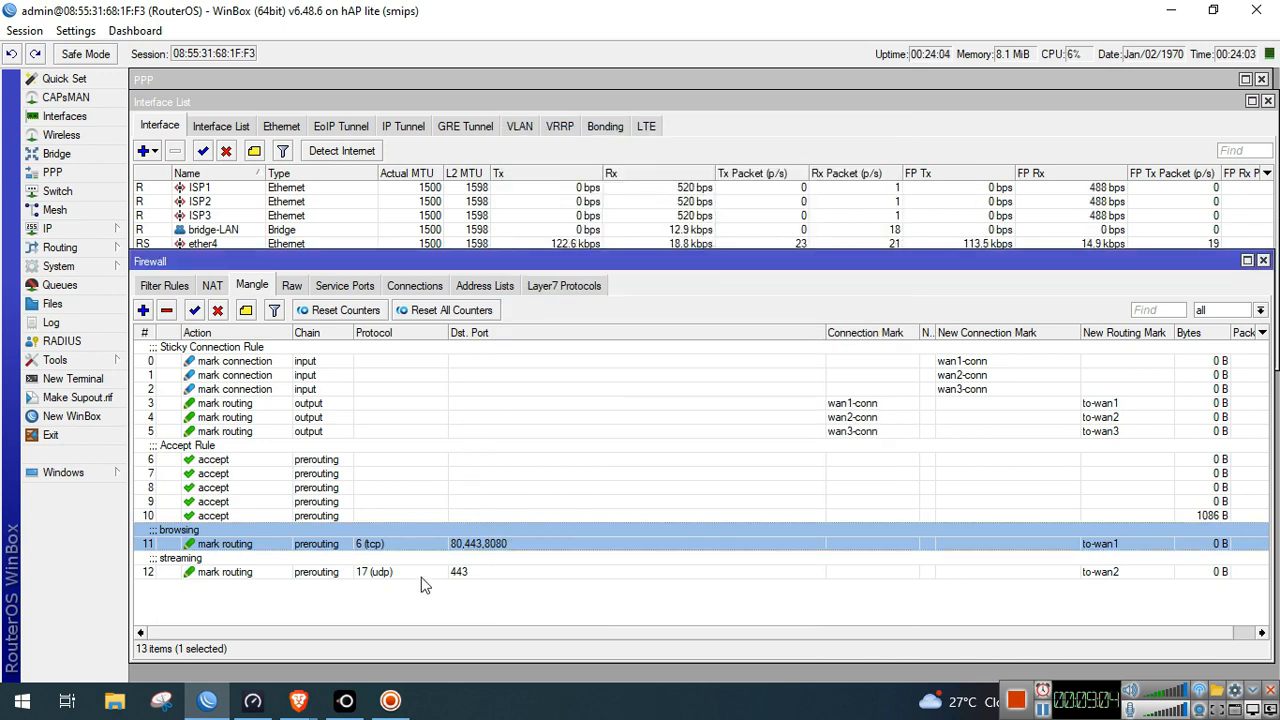
left_click(389, 571)
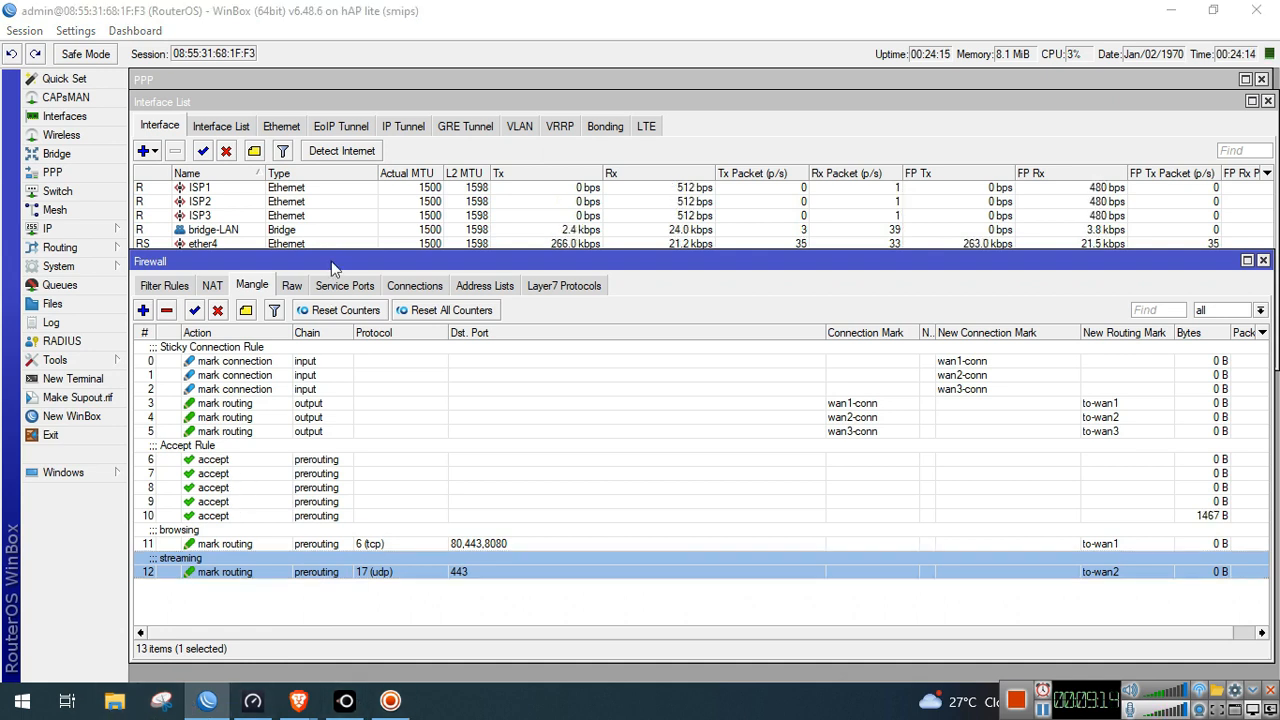
key("super+e")
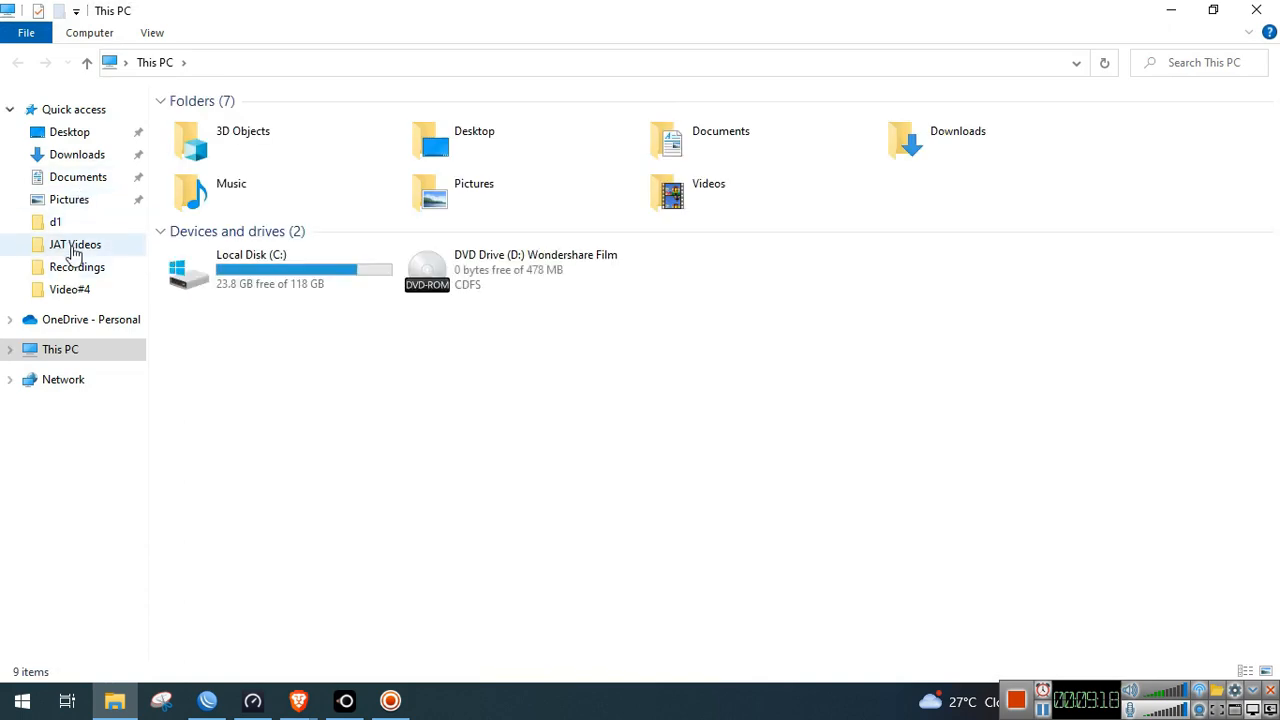
Open the ML Ports file from Documents > JAT Videos > Video#5
left_click(75, 246)
left_click(224, 241)
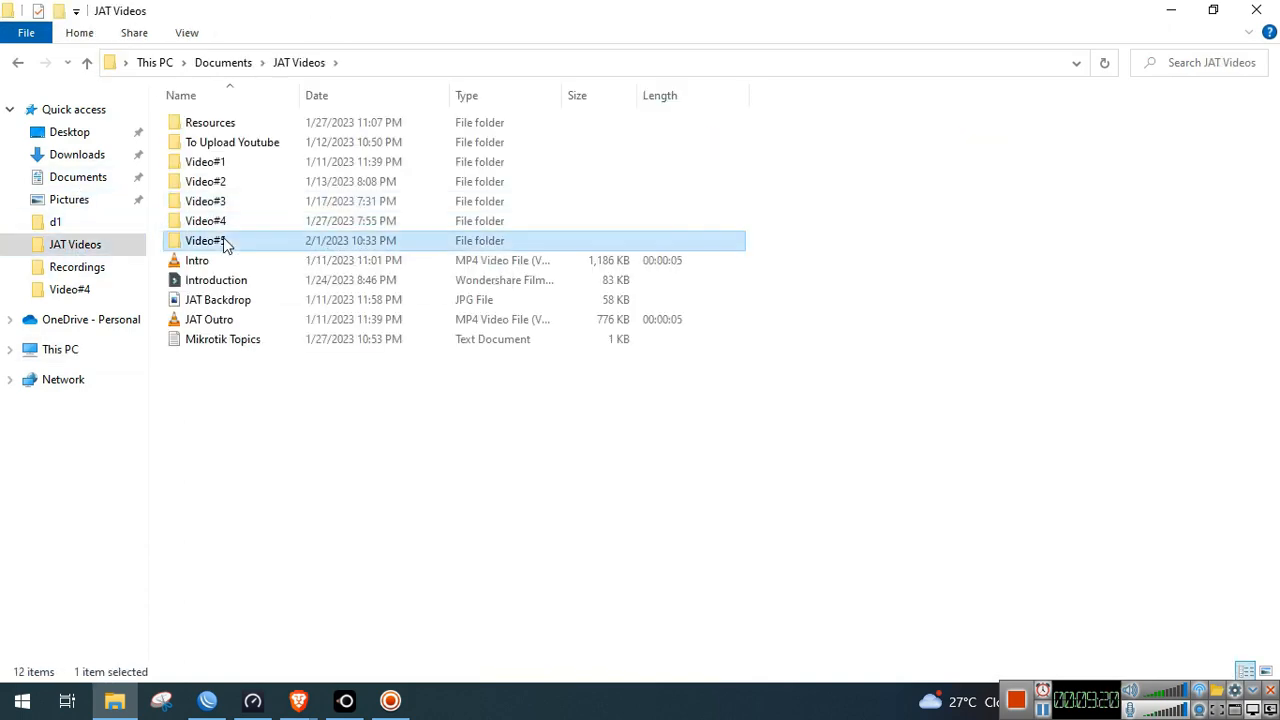
double_click(224, 241)
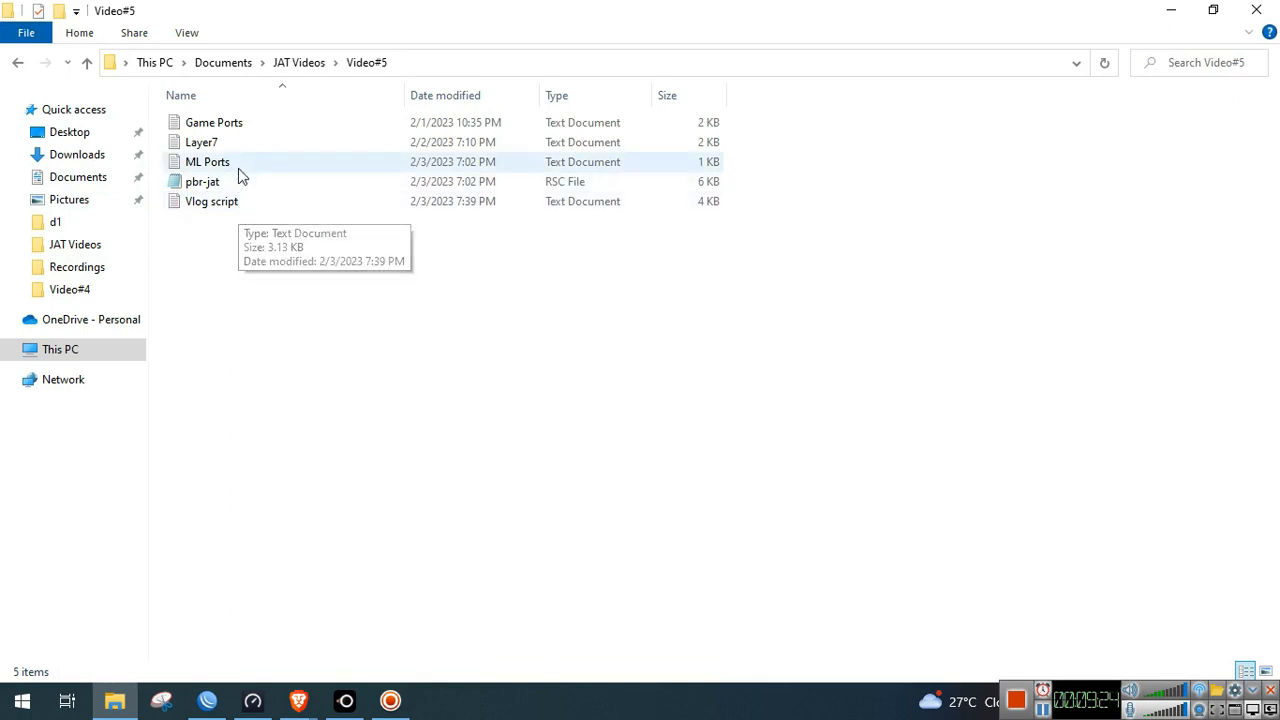
double_click(239, 164)
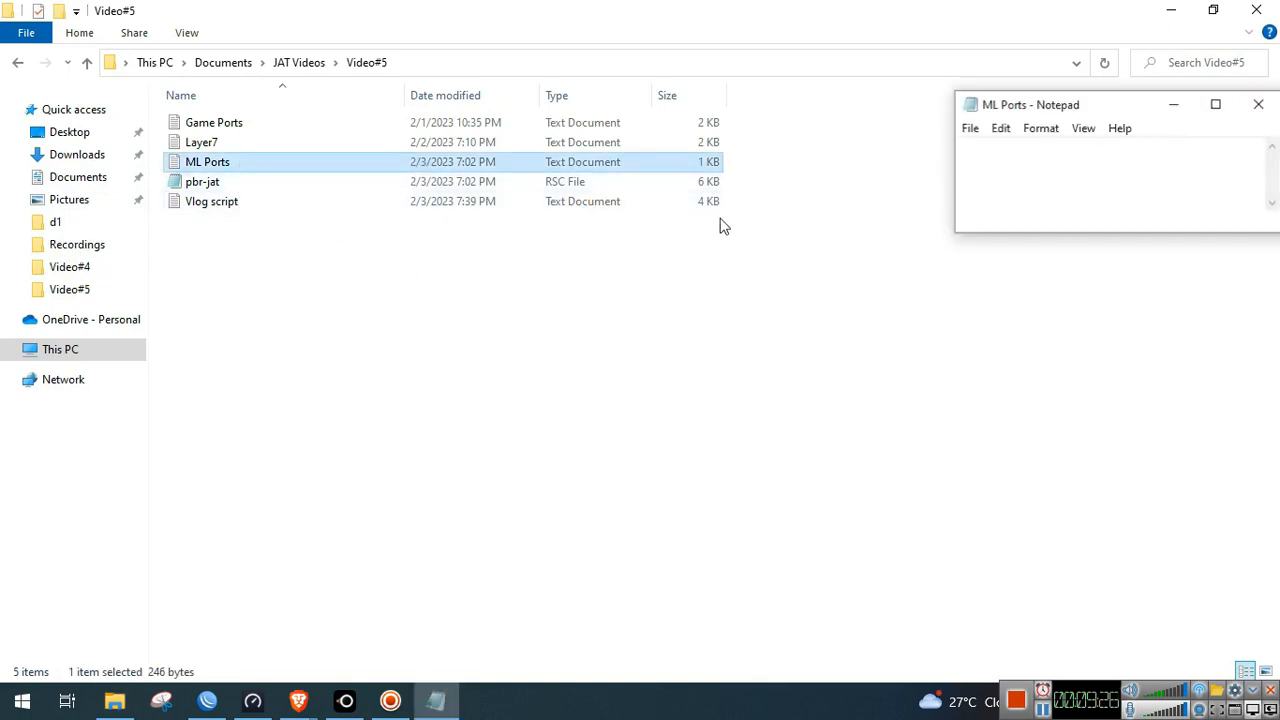
Maximize Notepad, select the first Mobile Legend tcp port list, and return to WinBox
left_click(1216, 104)
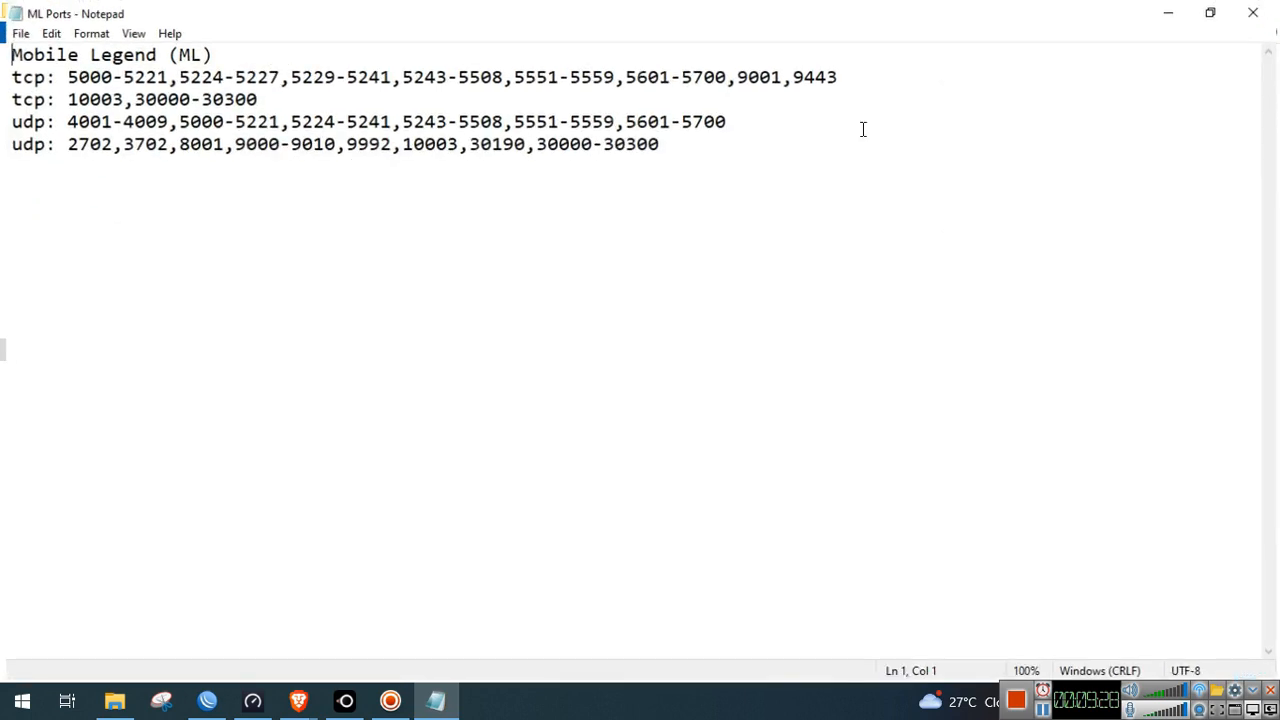
left_click_drag(846, 76, 62, 74)
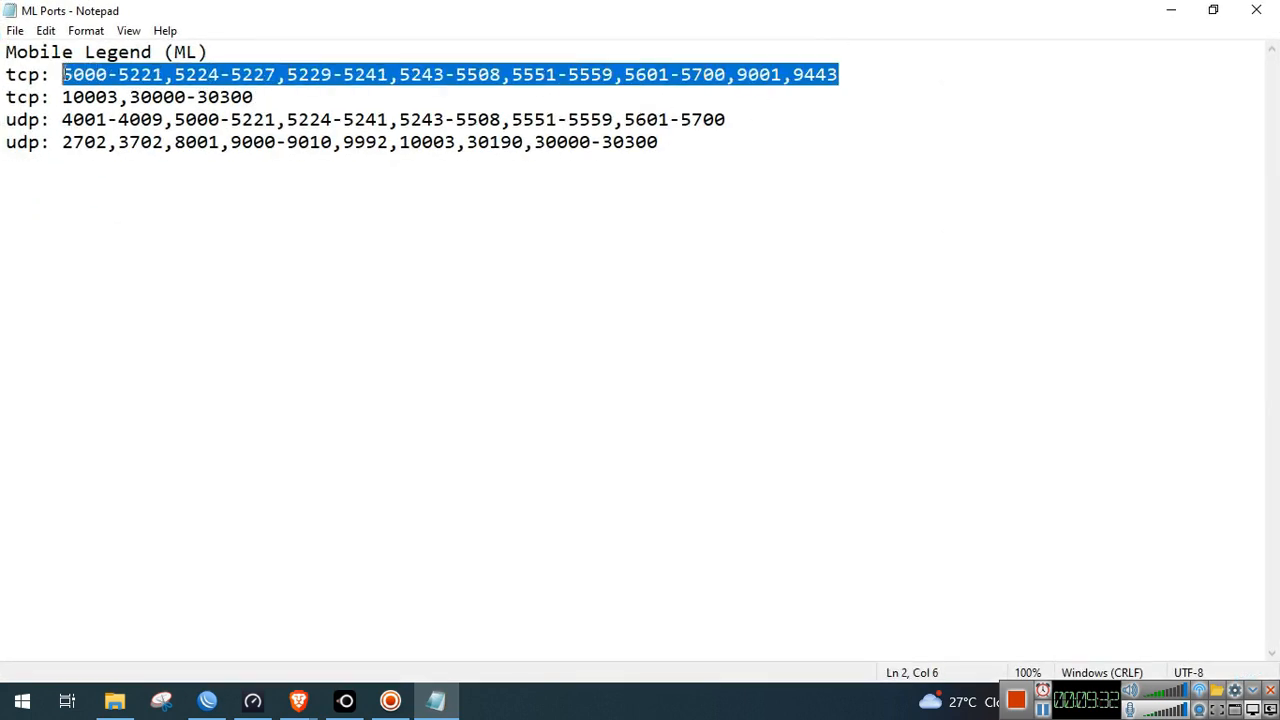
left_click(207, 700)
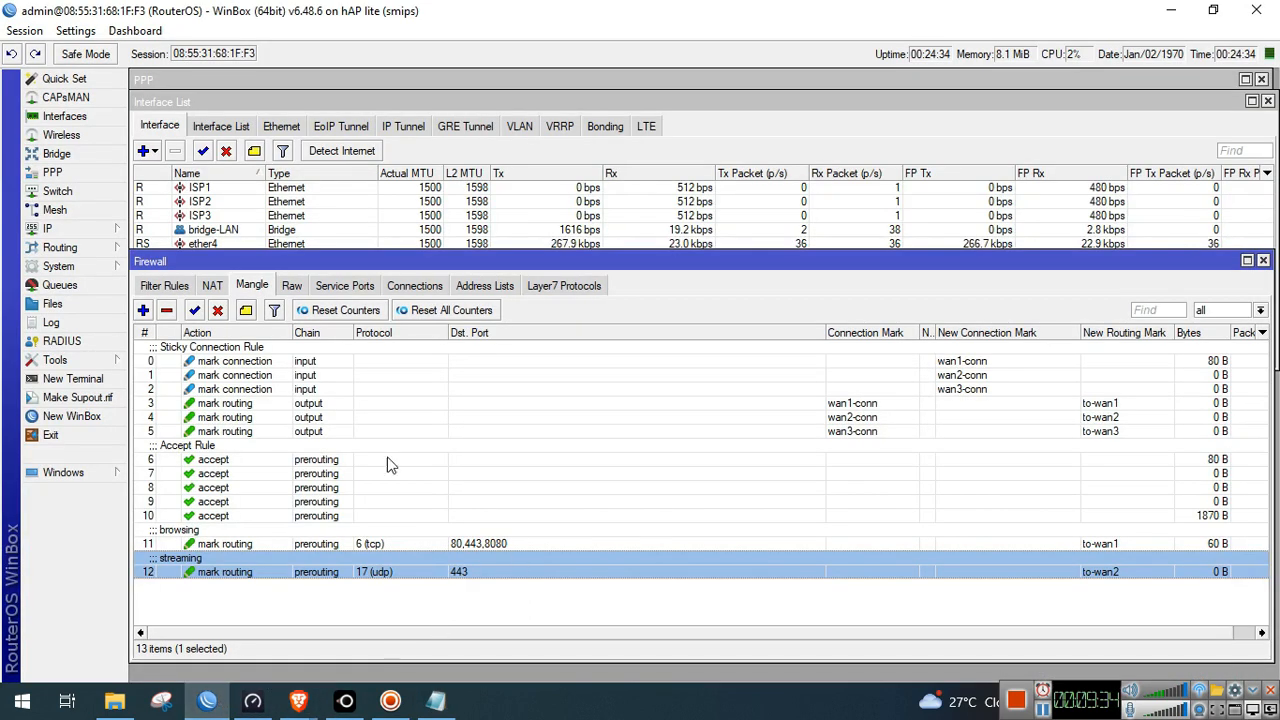
Create a new tcp mangle rule with the copied ML port list as destination ports
left_click(144, 311)
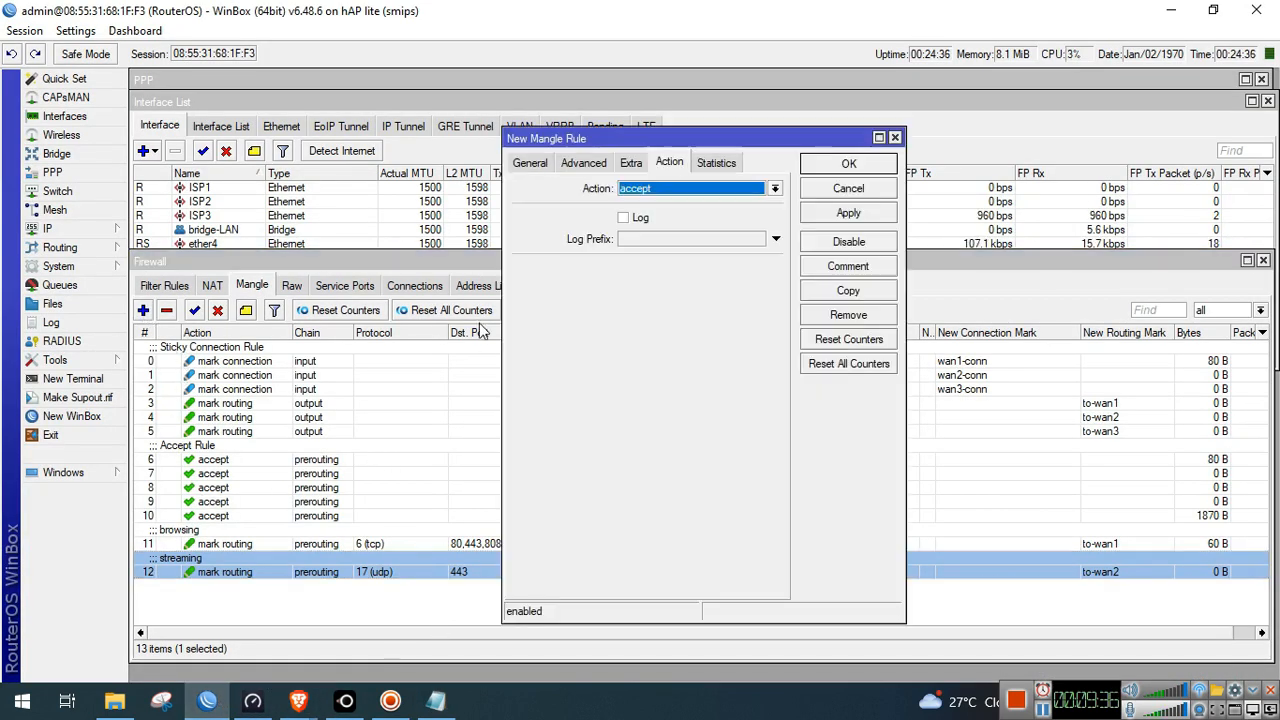
left_click(531, 166)
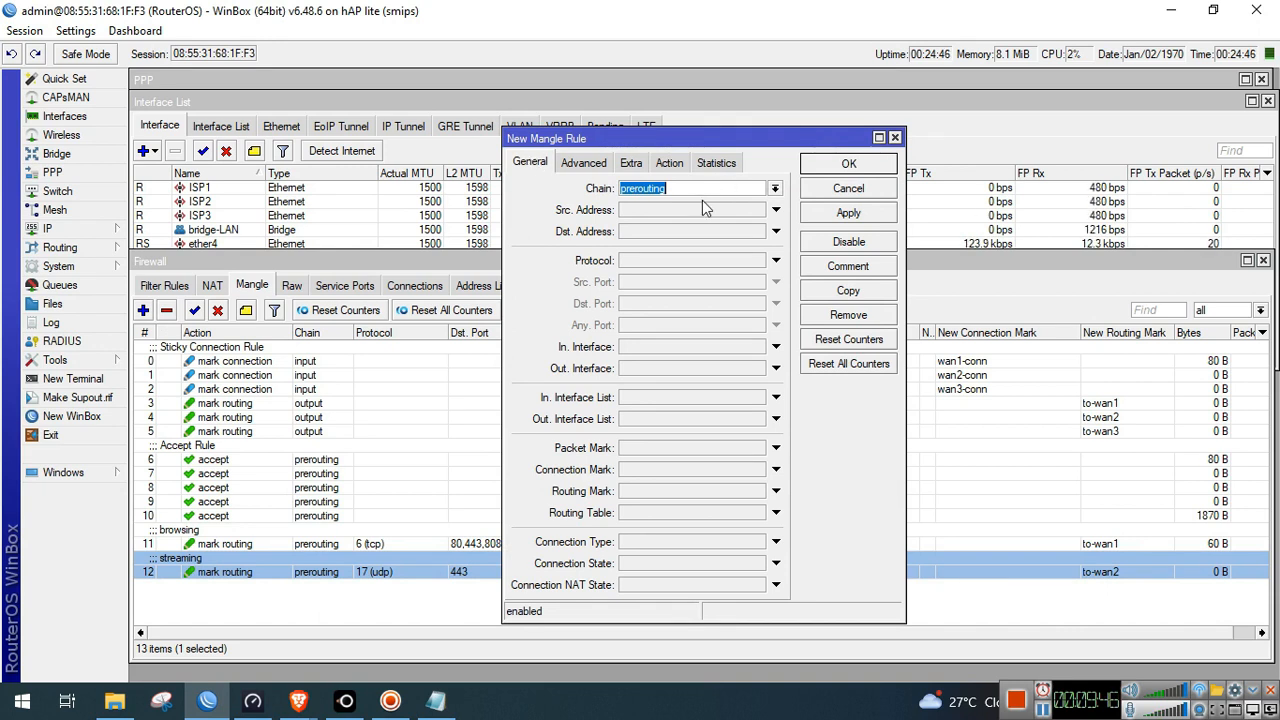
left_click(695, 266)
left_click(674, 305)
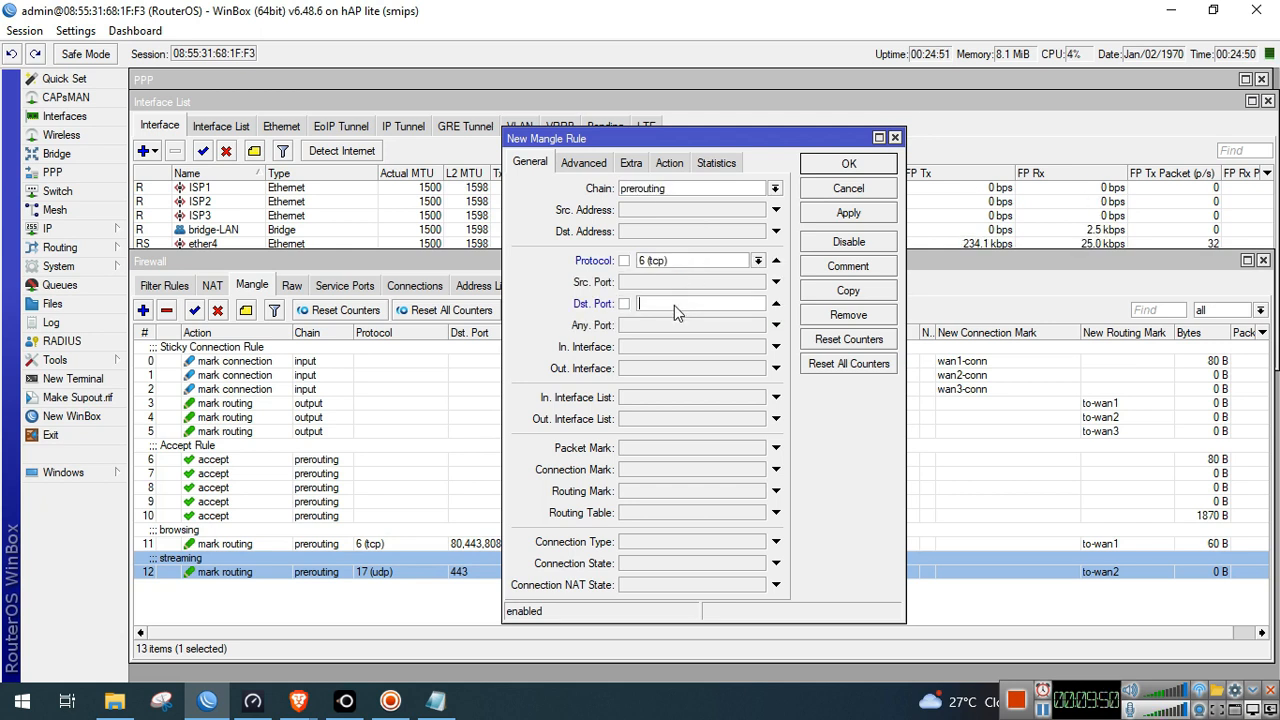
type("5559,5601-5700,9001,9443")
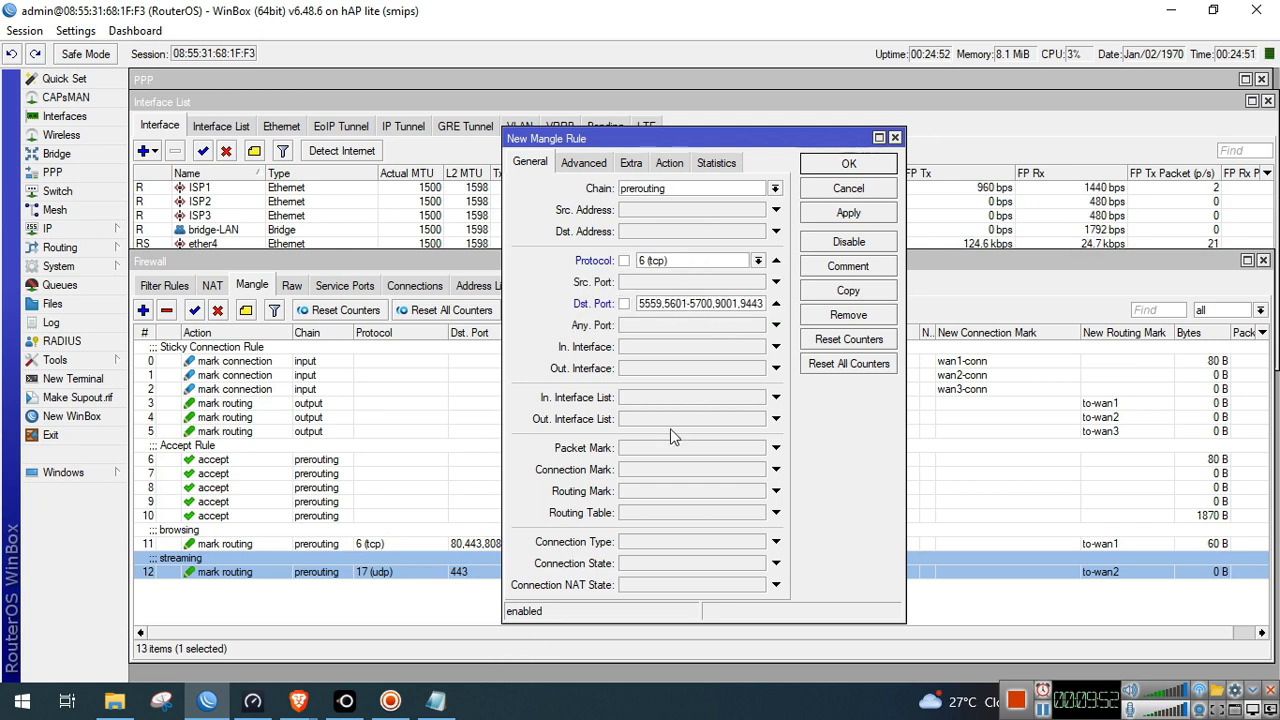
Set the action to mark connection with new mark games-conn and apply
left_click(670, 162)
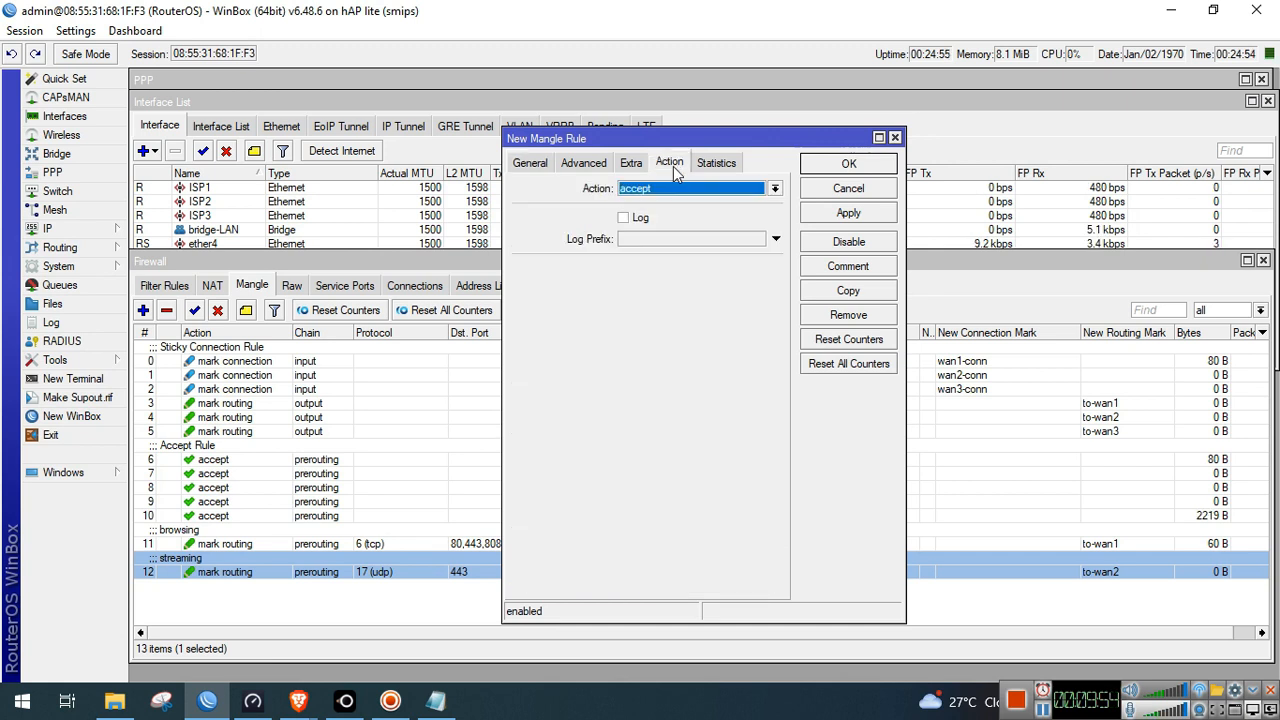
left_click(673, 187)
left_click(694, 325)
left_click(707, 268)
type("games-conn")
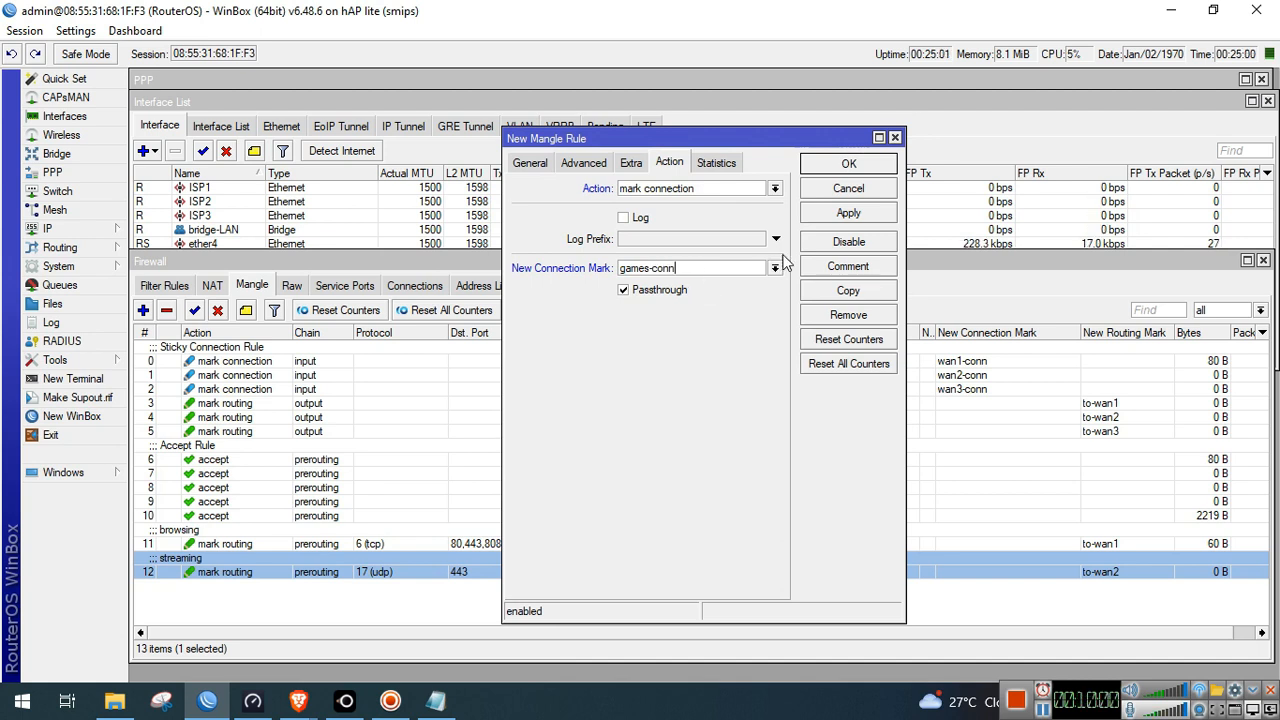
left_click(847, 220)
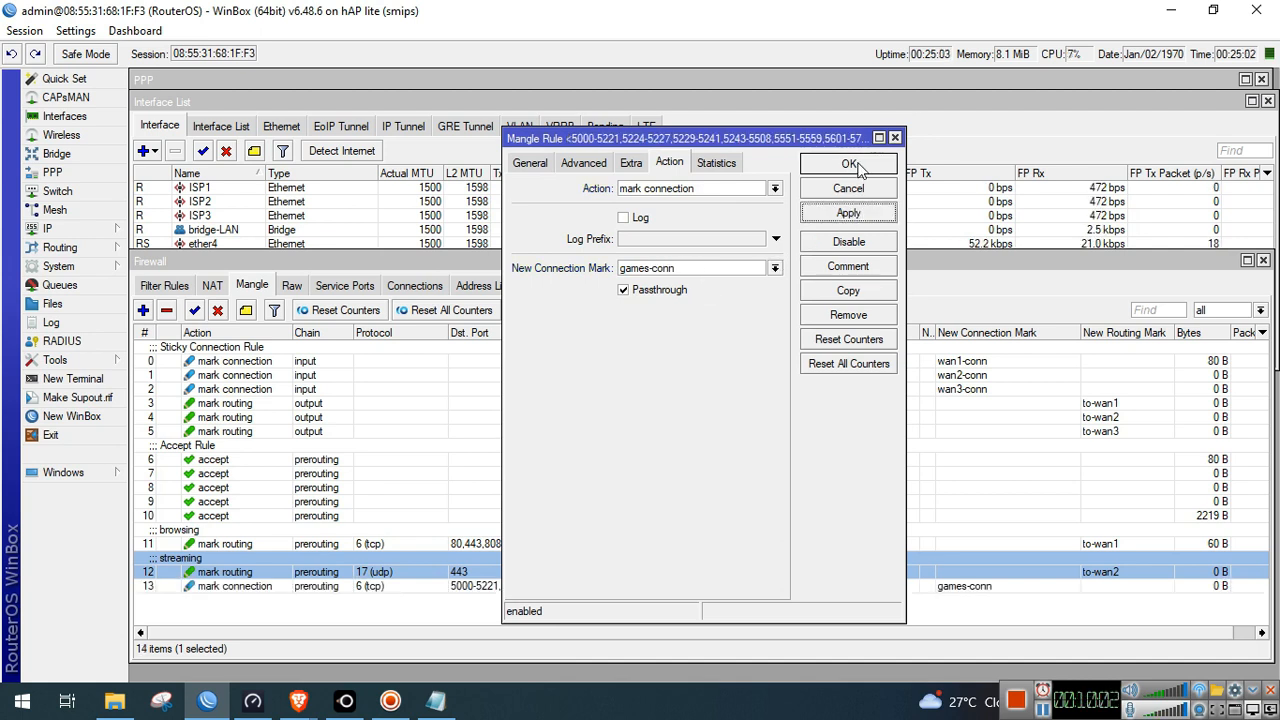
Comment the rule with a line of equals signs, close it, and select it
left_click(863, 270)
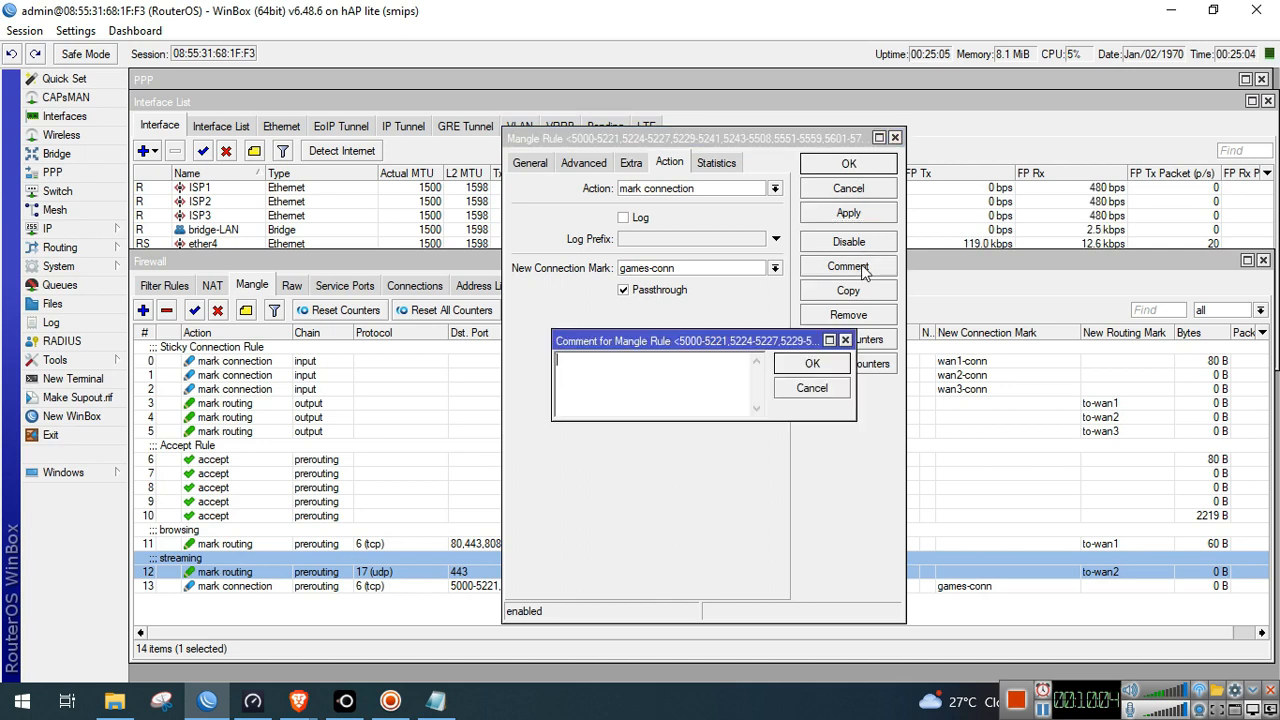
type("================================================================")
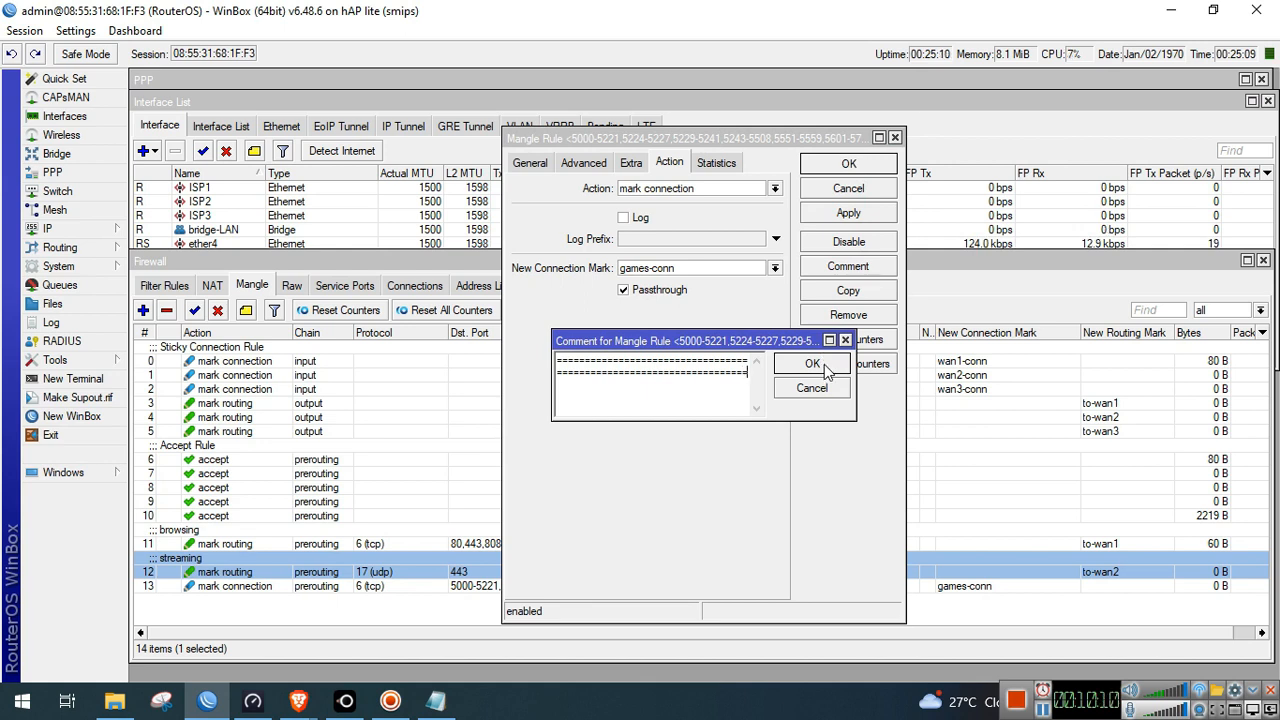
left_click(824, 368)
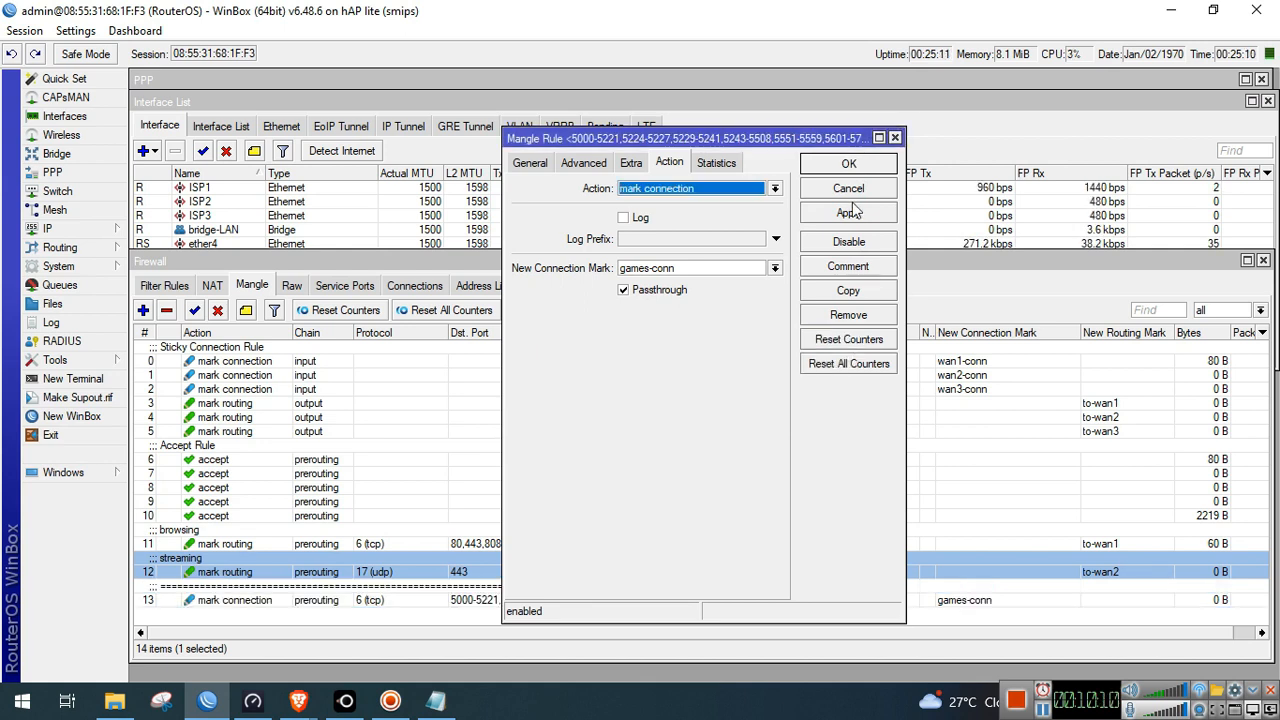
left_click(852, 165)
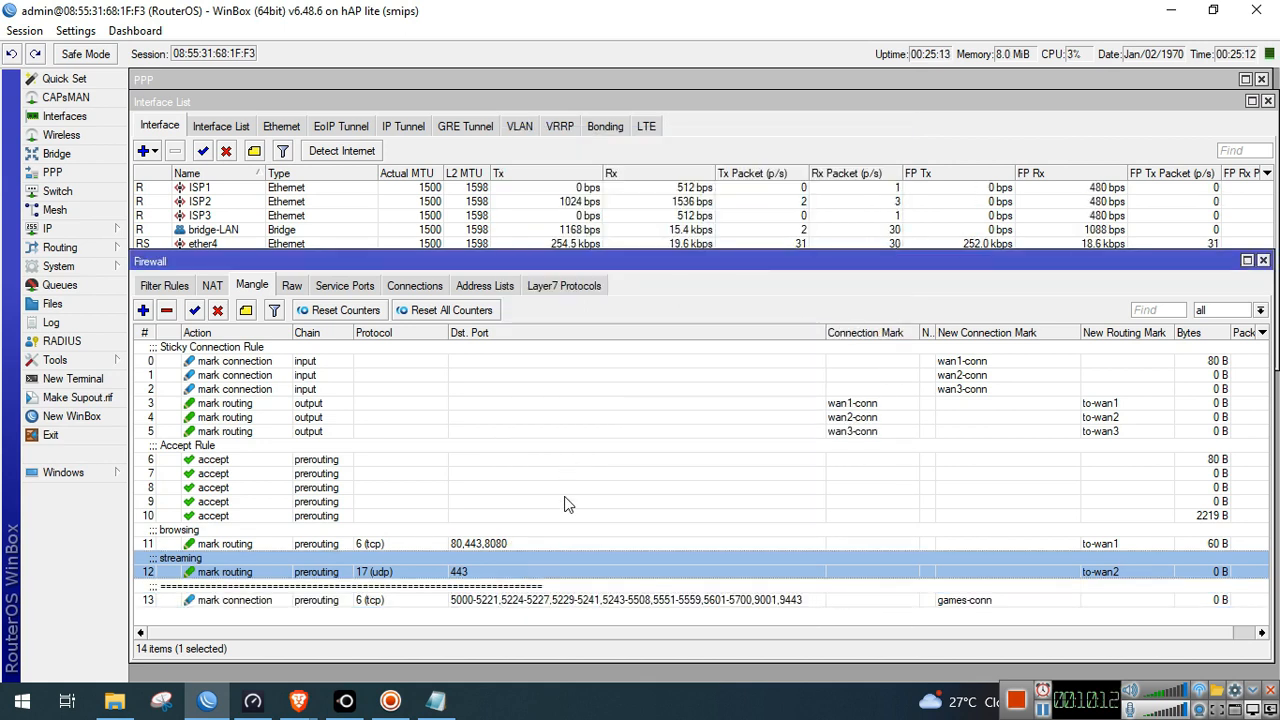
left_click(541, 604)
left_click(436, 700)
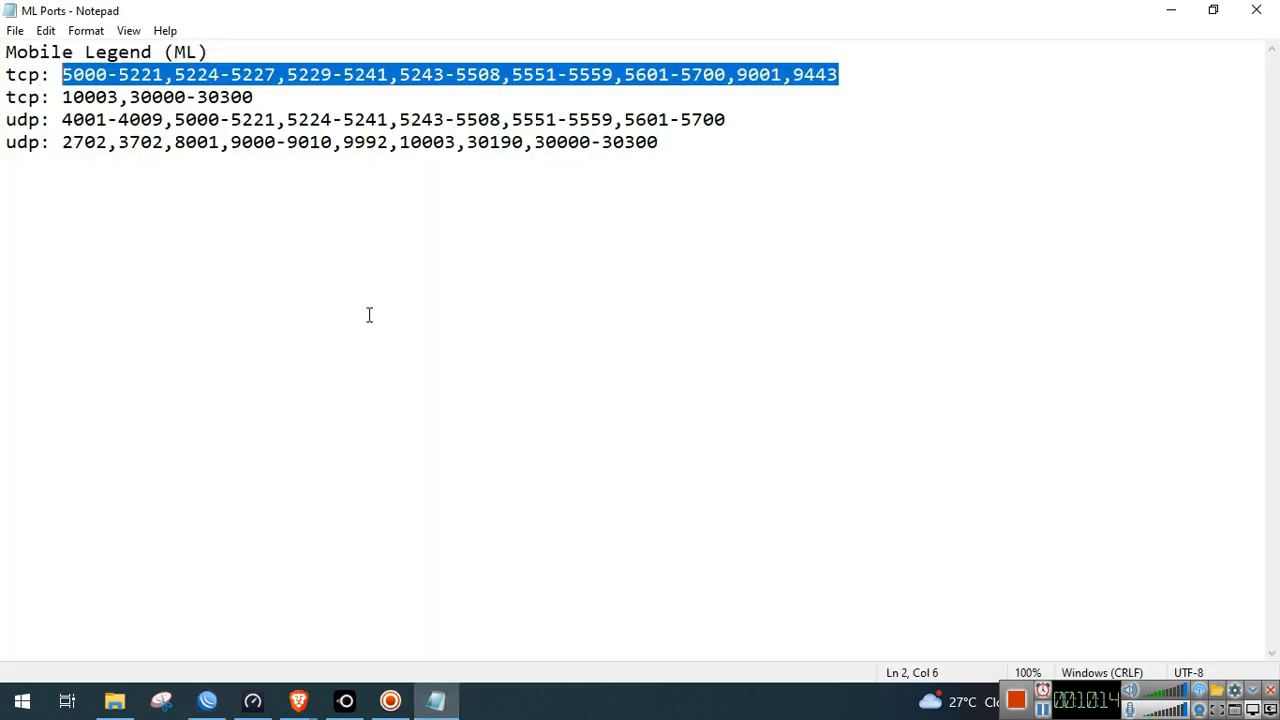
left_click_drag(307, 99, 63, 92)
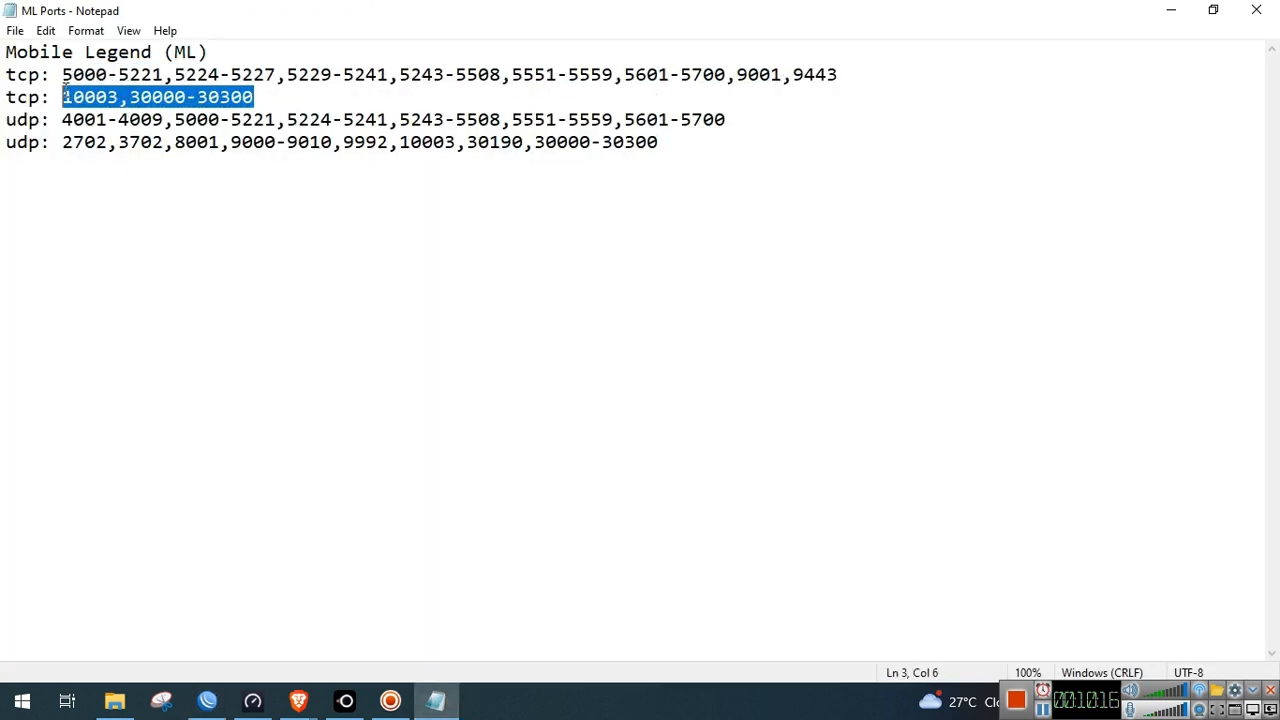
key("alt+Tab")
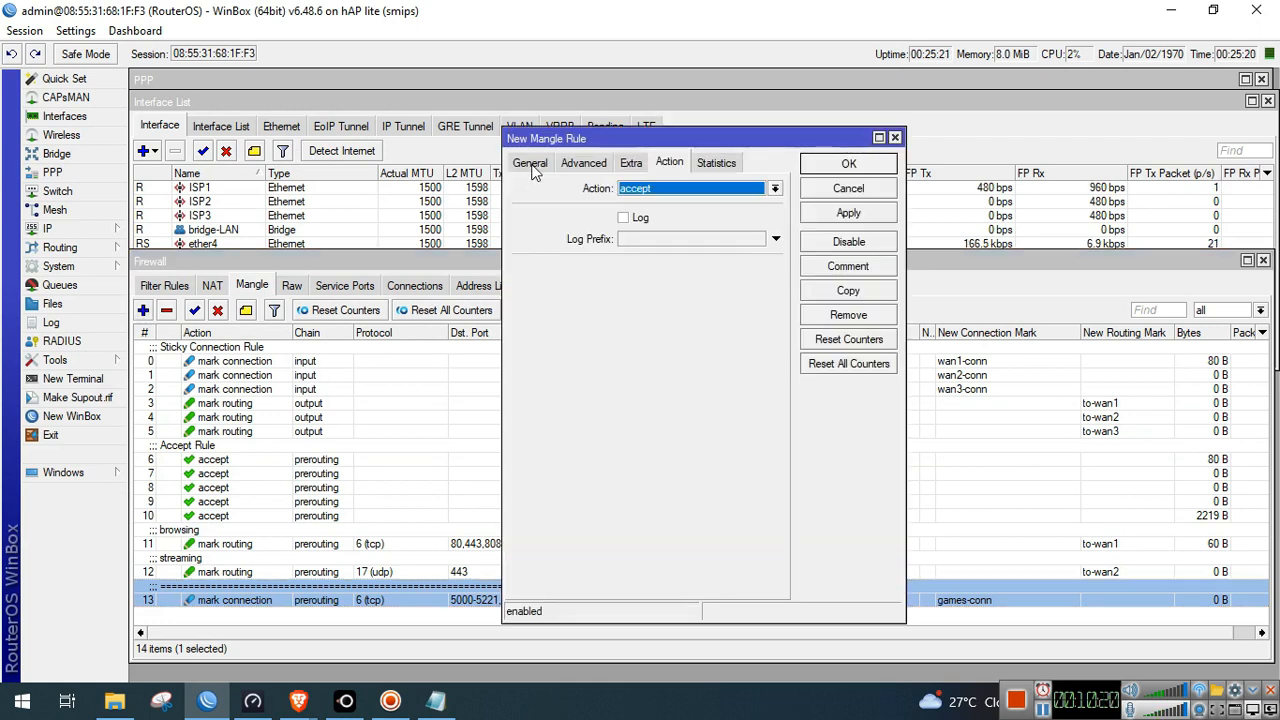
left_click(531, 164)
left_click(672, 262)
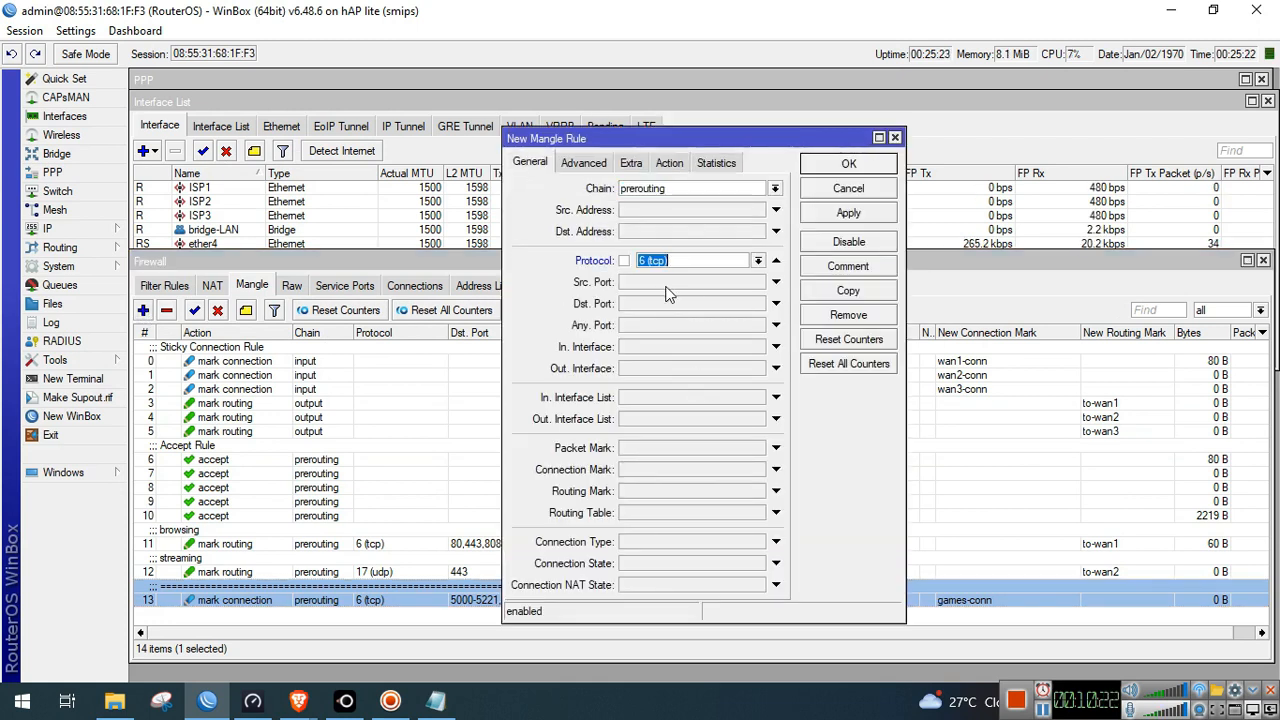
left_click(666, 305)
type("10000,20000,30000")
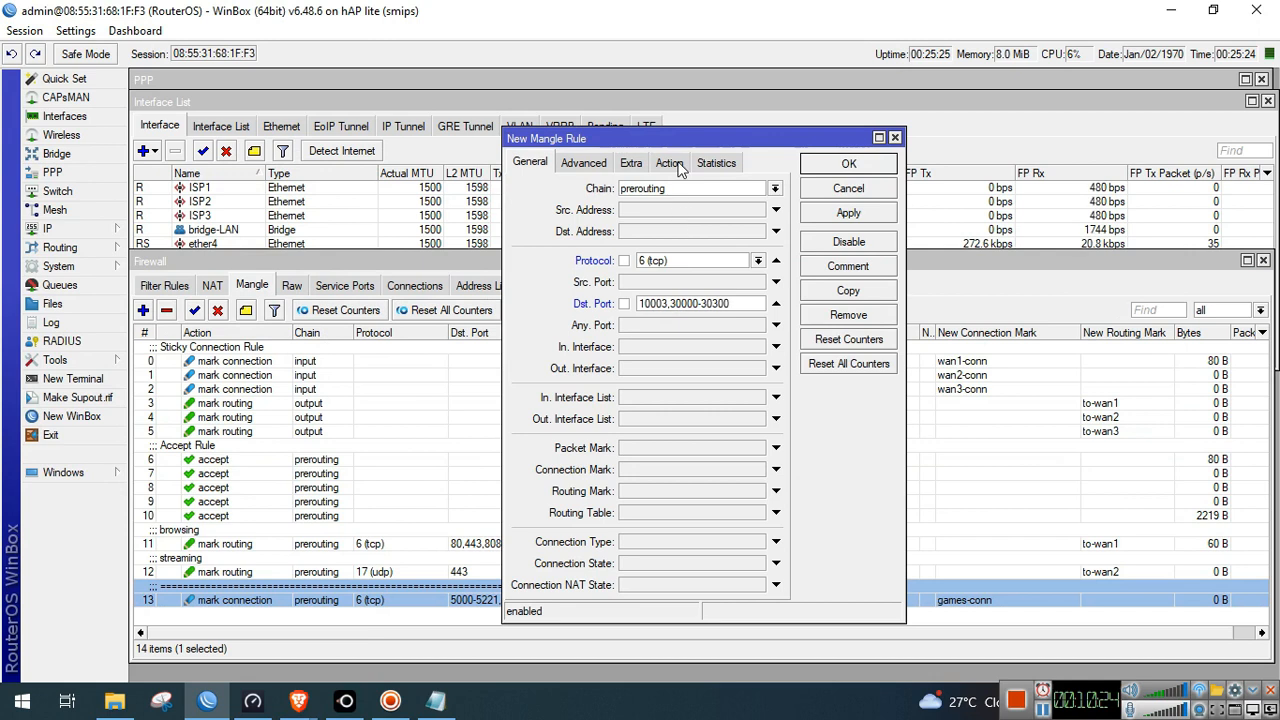
Set the action to mark connection games-conn, save, and select rule 14
left_click(684, 166)
left_click(694, 192)
left_click(700, 324)
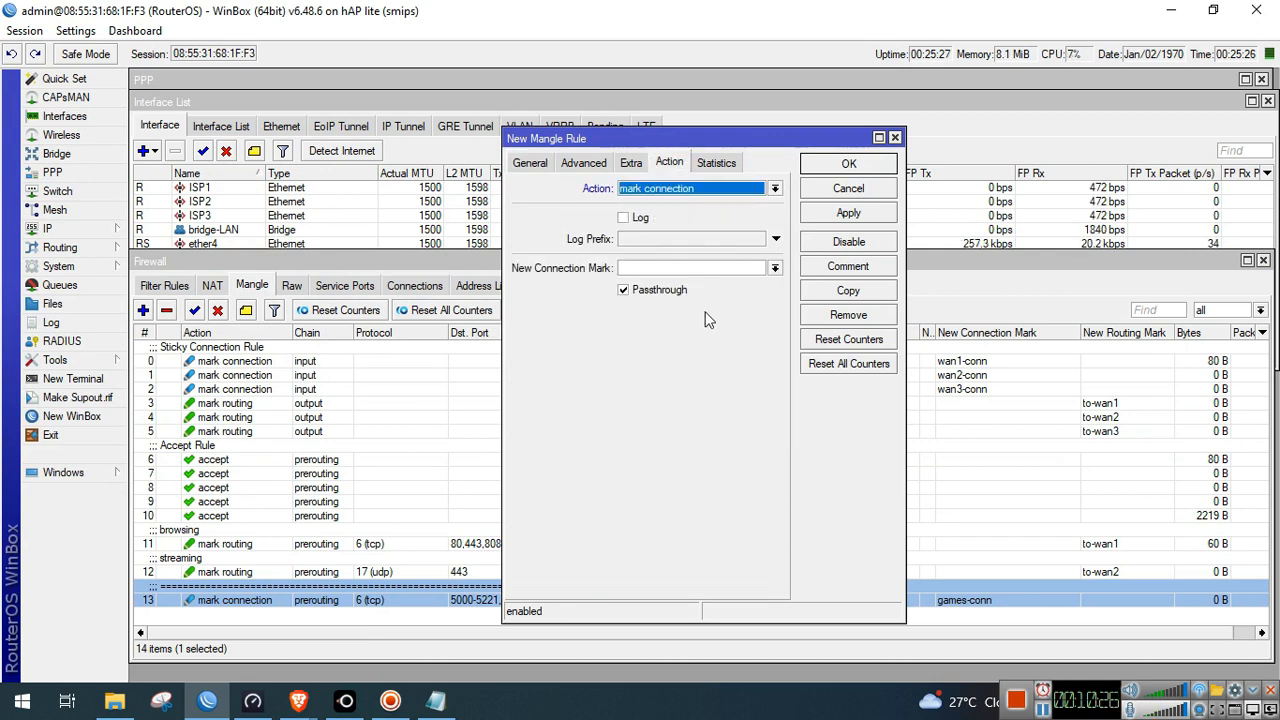
left_click(774, 268)
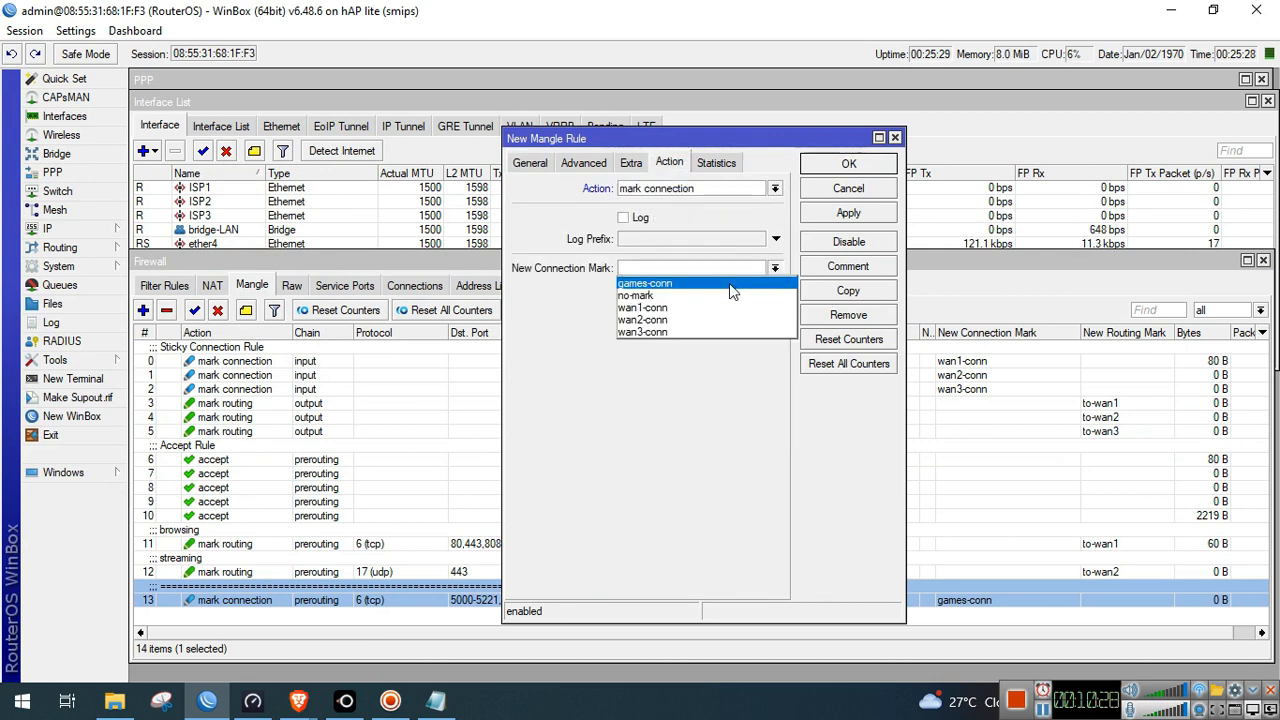
left_click(730, 283)
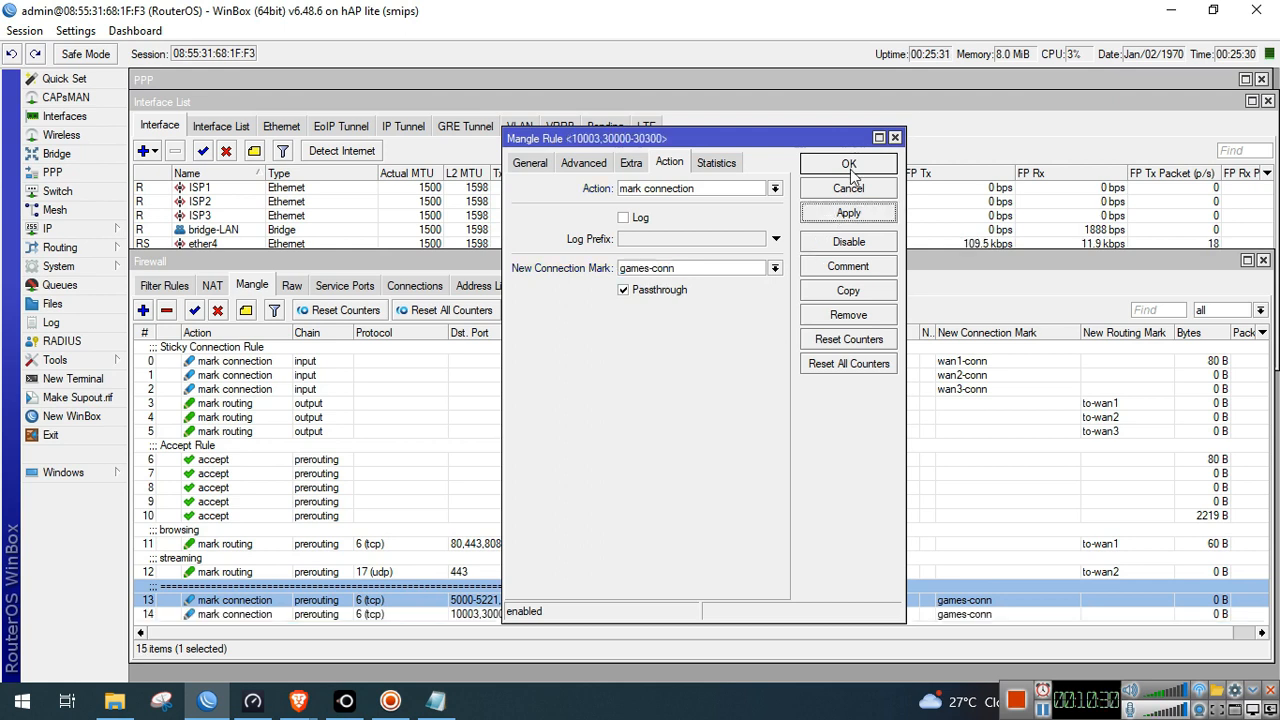
left_click(848, 165)
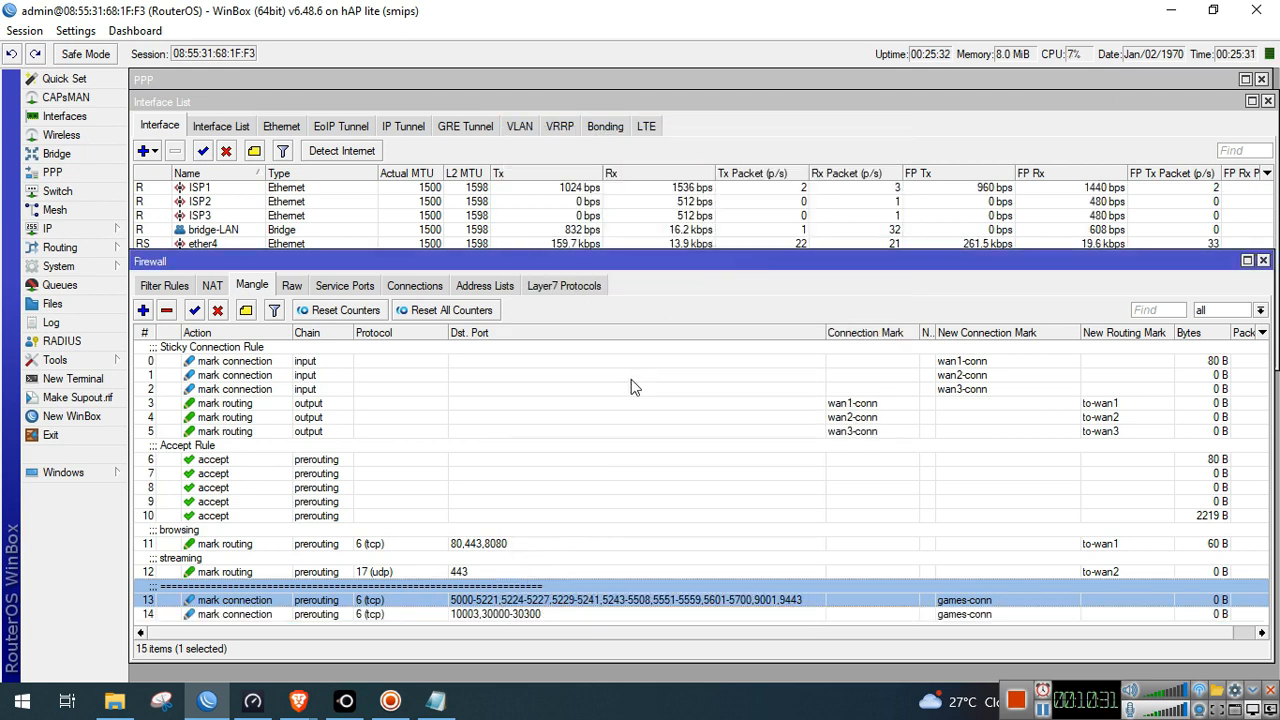
left_click(539, 613)
Create a new mangle rule matching udp destination ports 4001-4009,5000-5221,5224-5241,5243-5508,5551-5559,5601-5700
left_click(143, 310)
left_click(530, 162)
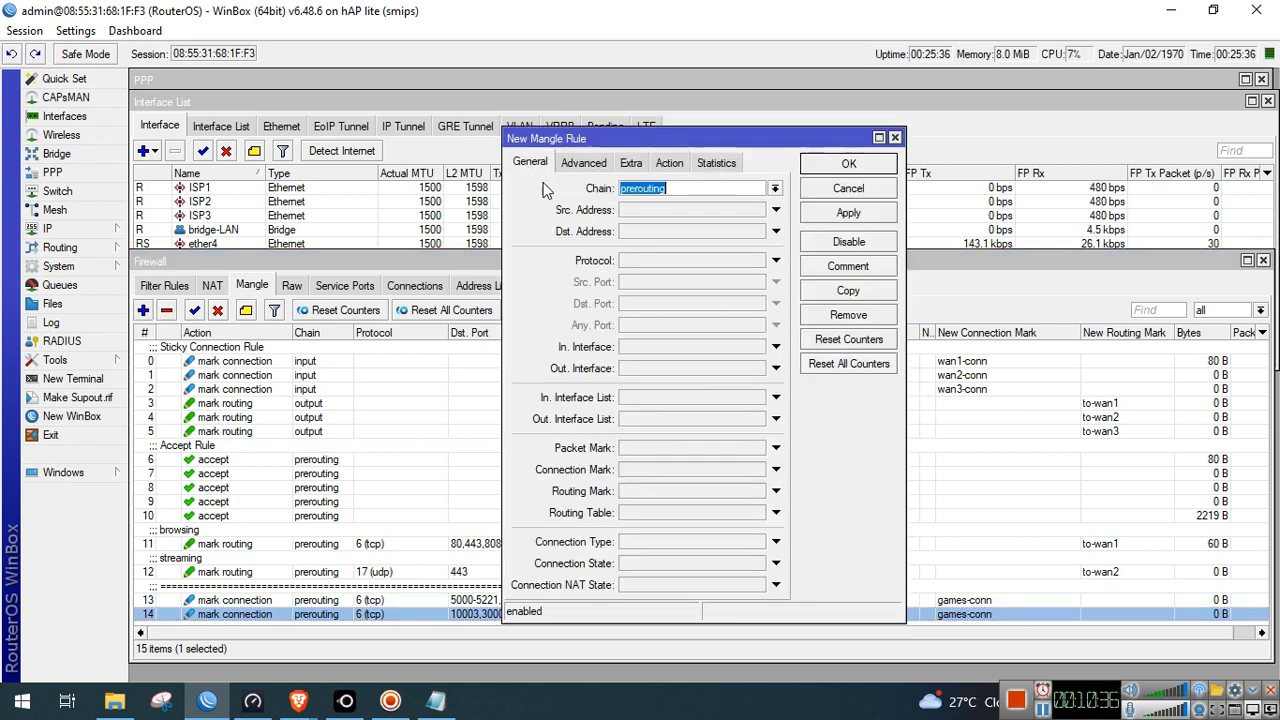
left_click(684, 262)
left_click(758, 261)
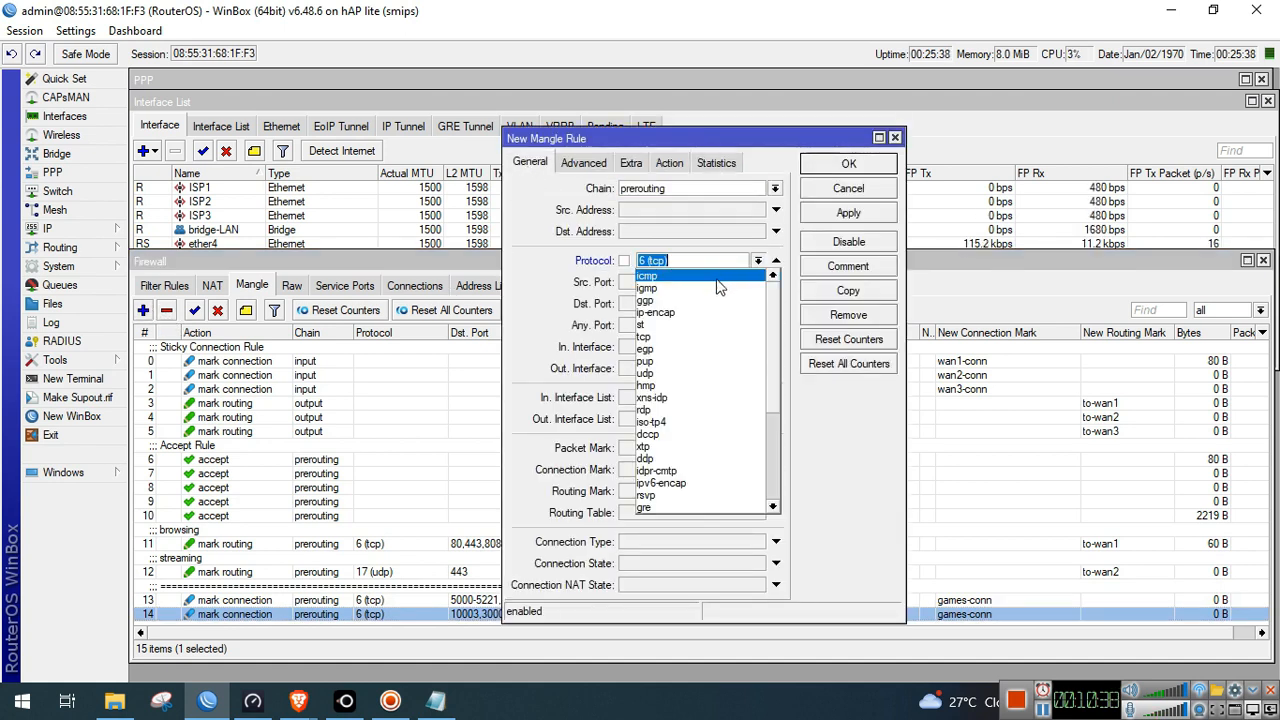
key("alt+Tab")
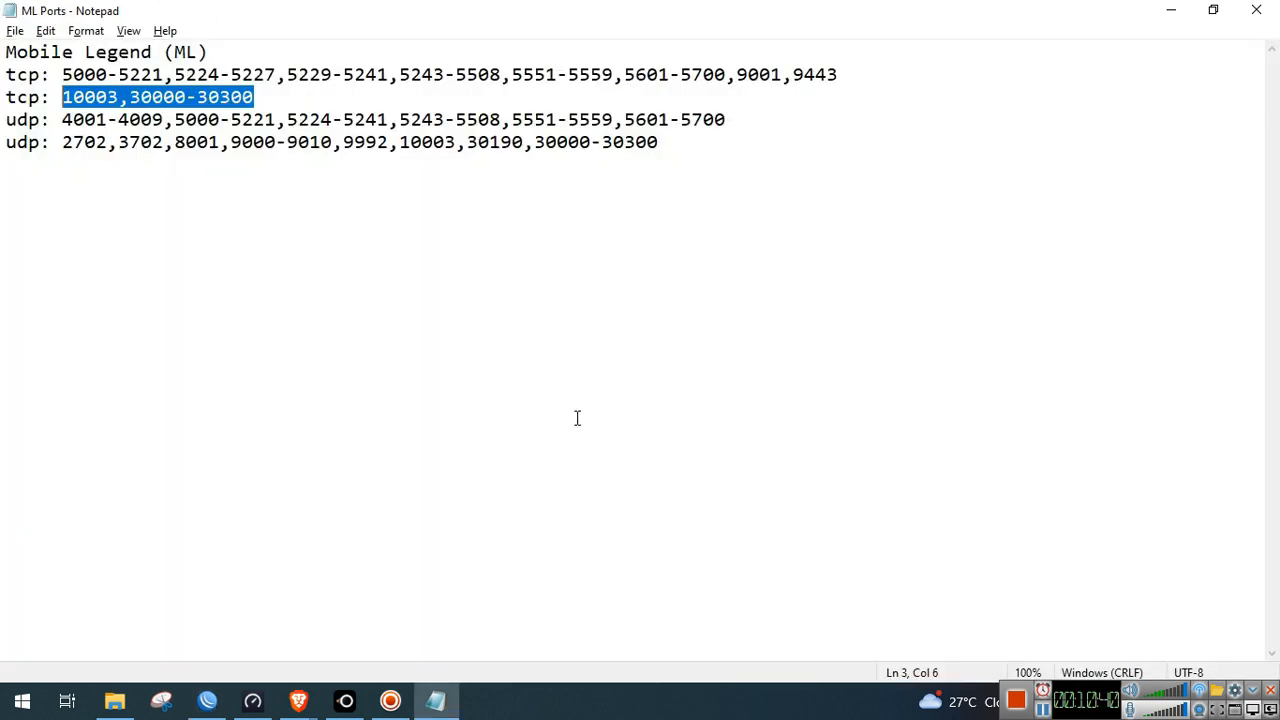
left_click_drag(730, 120, 62, 120)
key("alt+Tab")
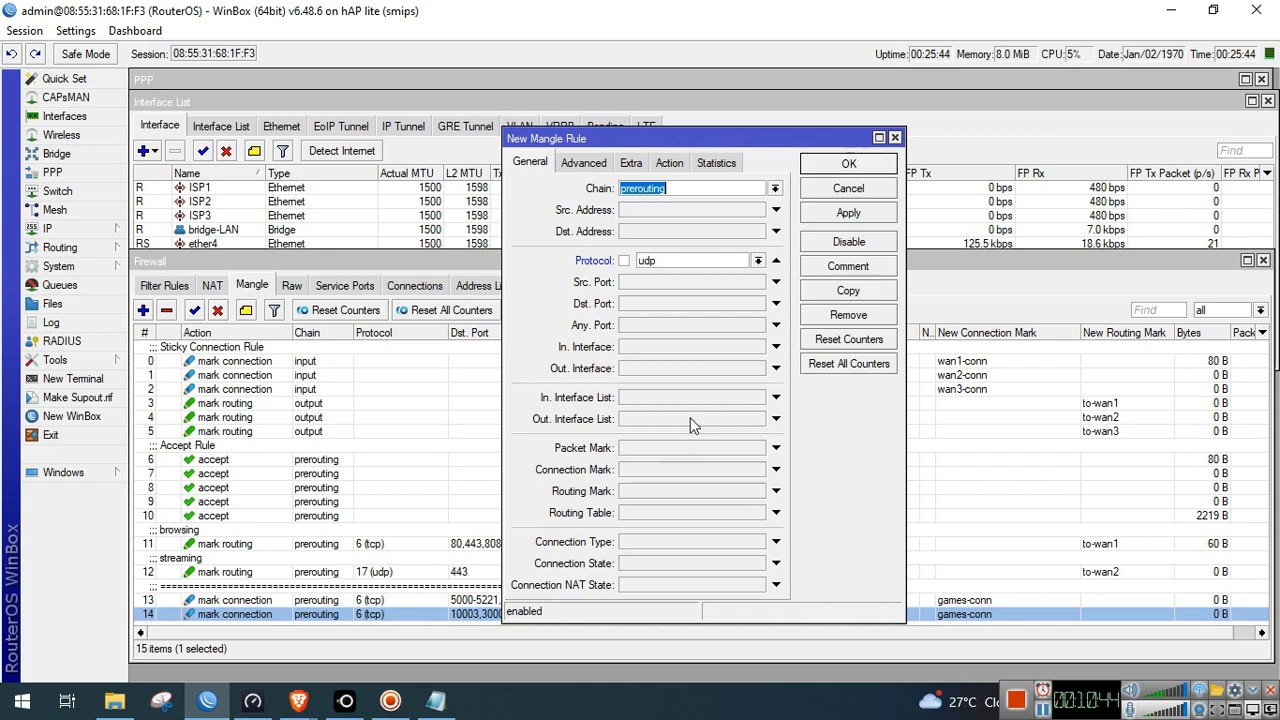
left_click(669, 310)
key("ctrl+v")
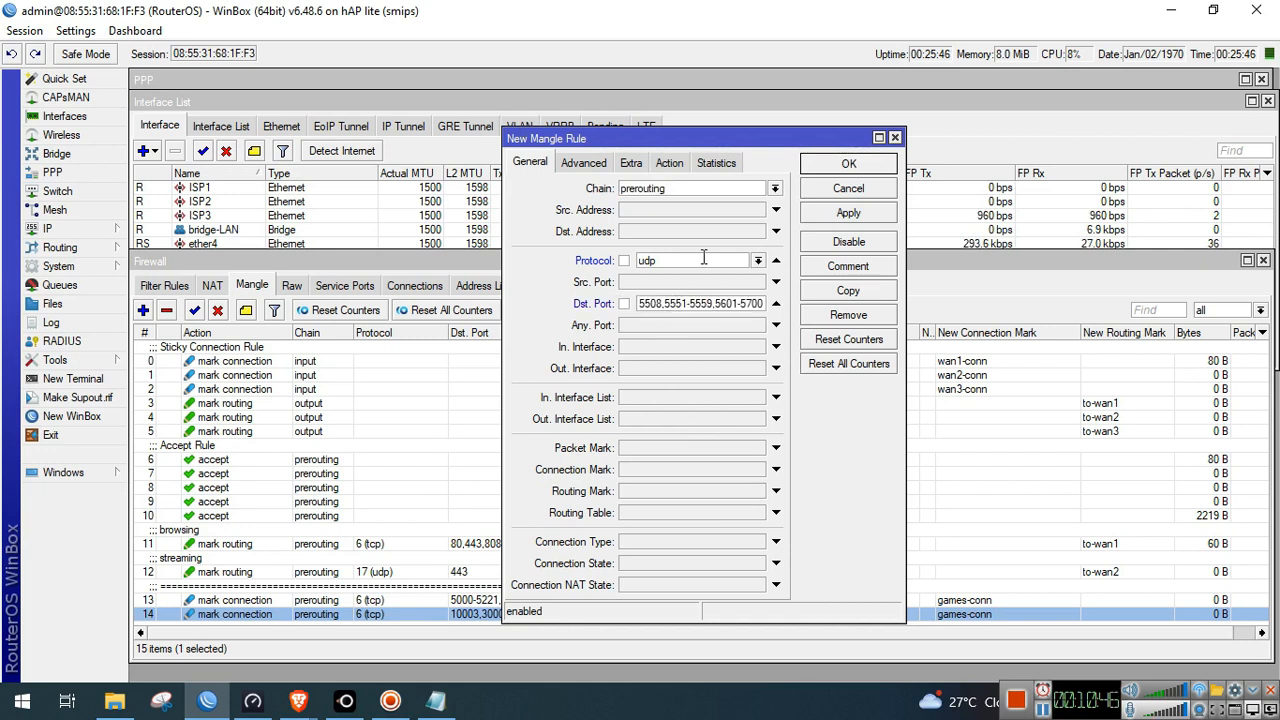
Set the rule's action to mark connection with mark games-conn, then apply and save it
left_click(669, 163)
left_click(700, 188)
left_click(715, 320)
left_click(775, 268)
left_click(650, 283)
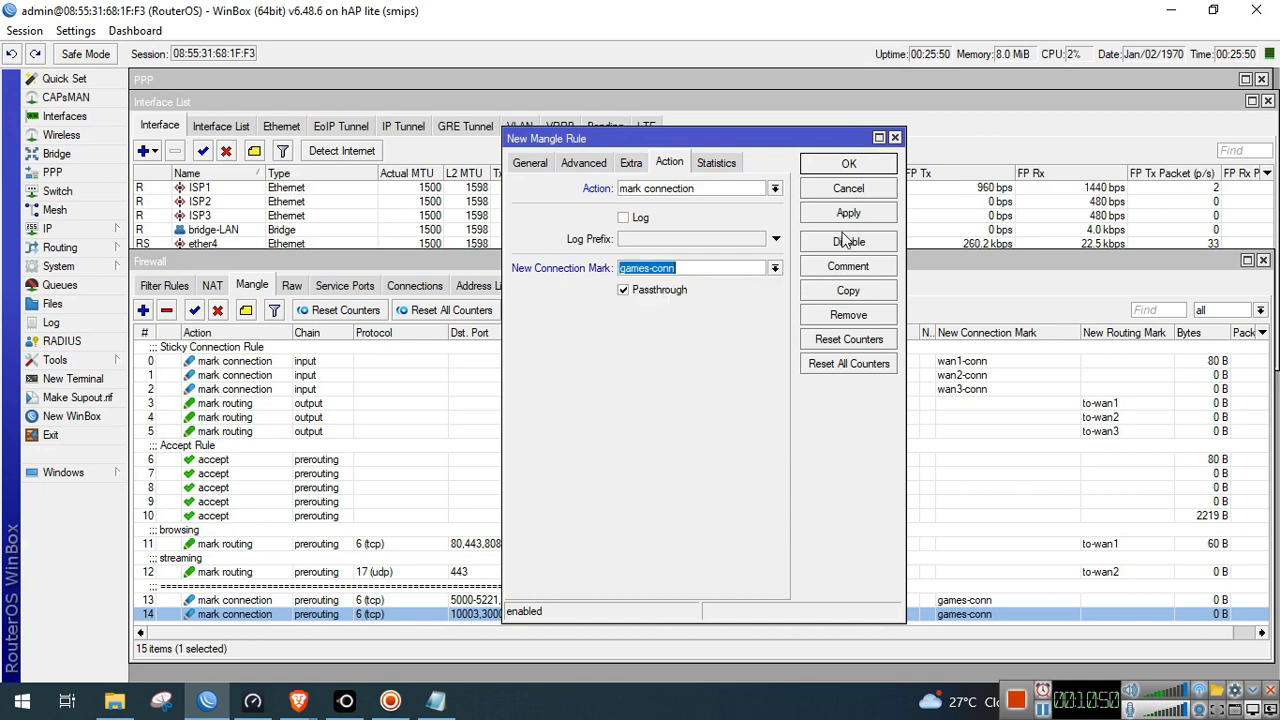
left_click(850, 213)
left_click(849, 164)
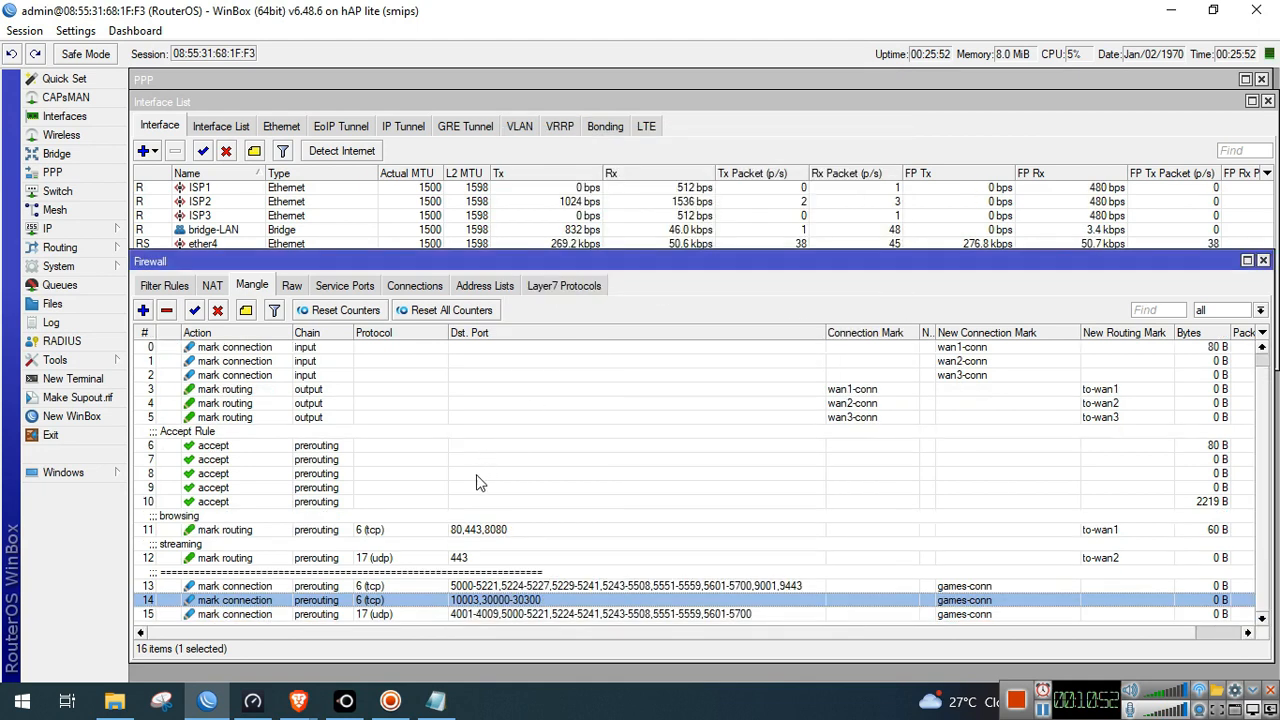
left_click(143, 310)
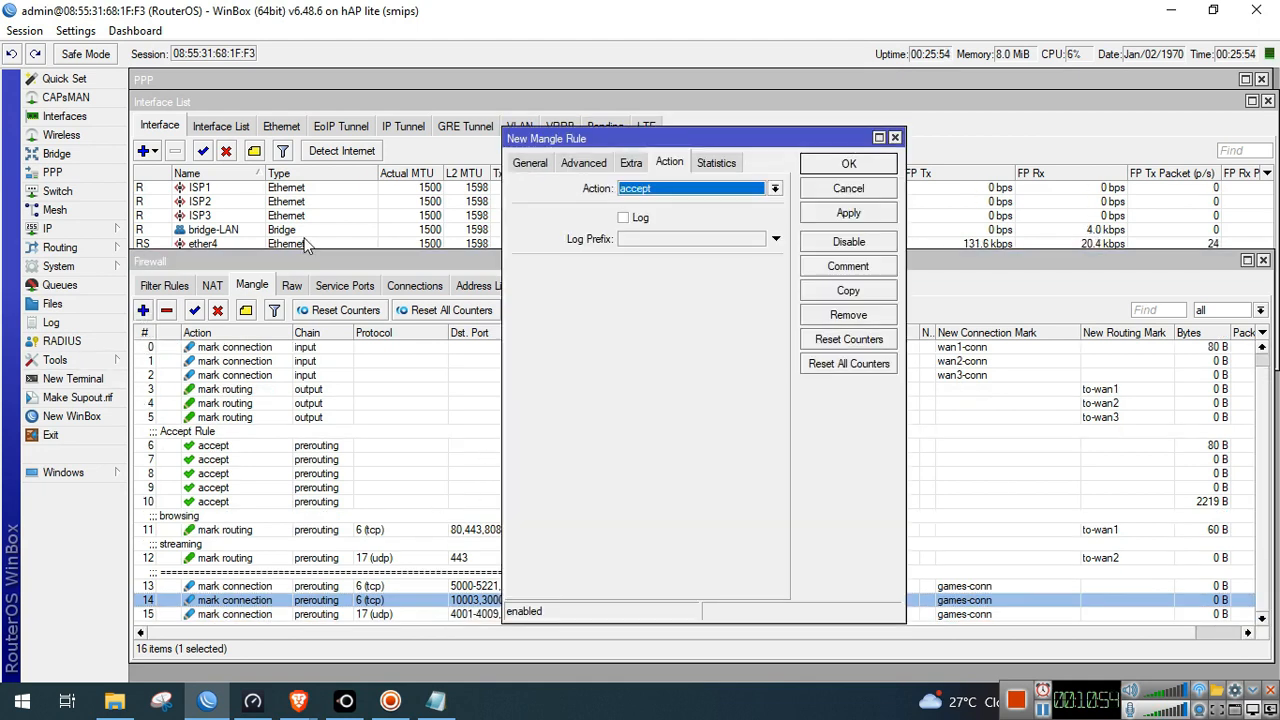
left_click(531, 163)
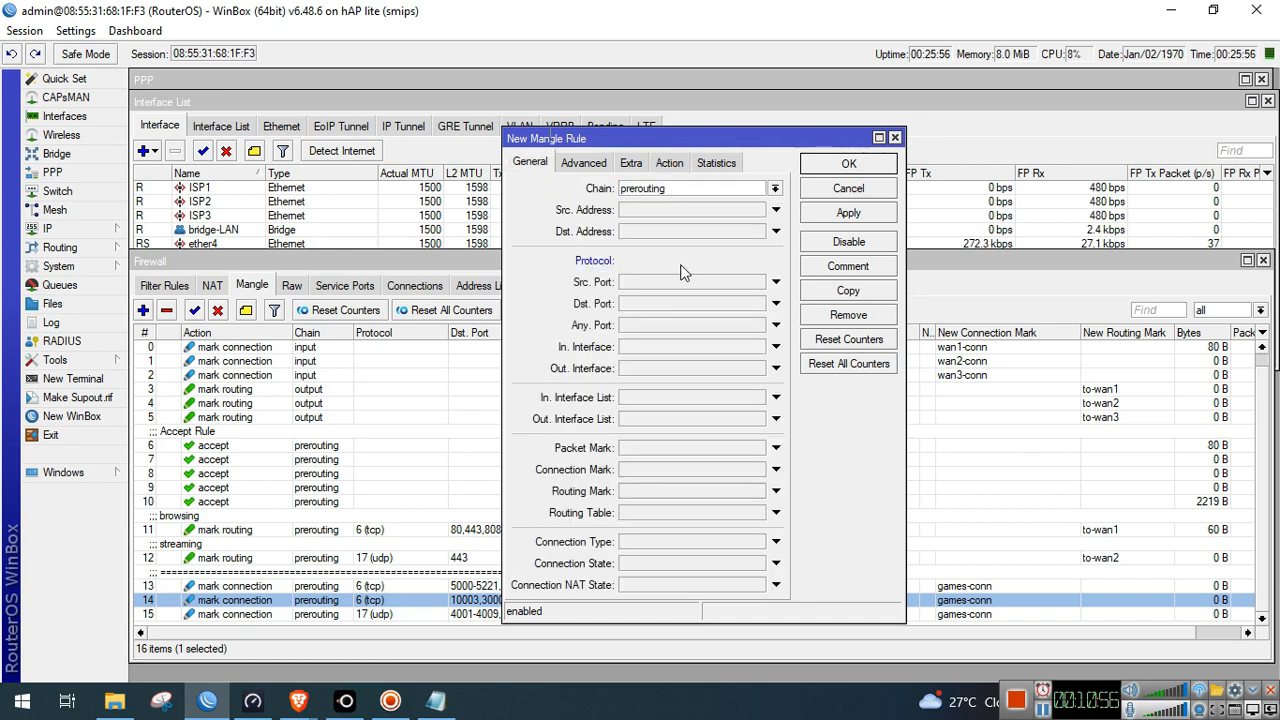
left_click(682, 261)
left_click(758, 260)
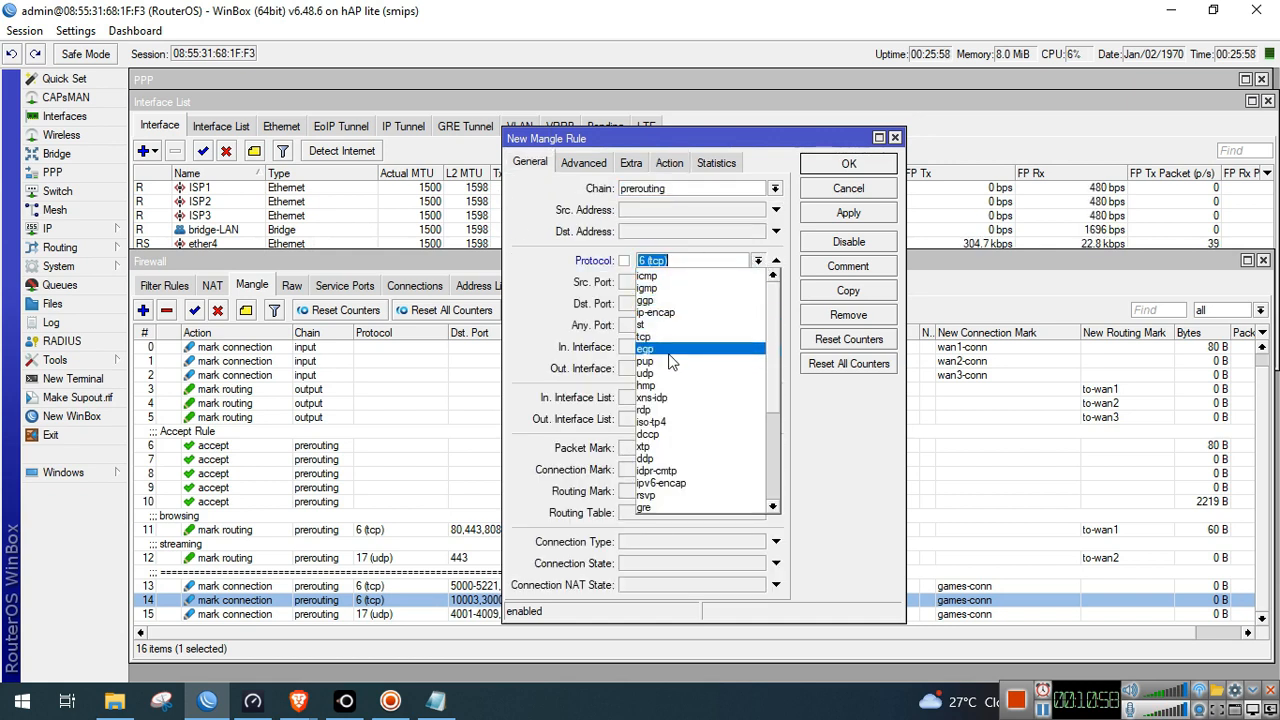
left_click(667, 373)
left_click(435, 700)
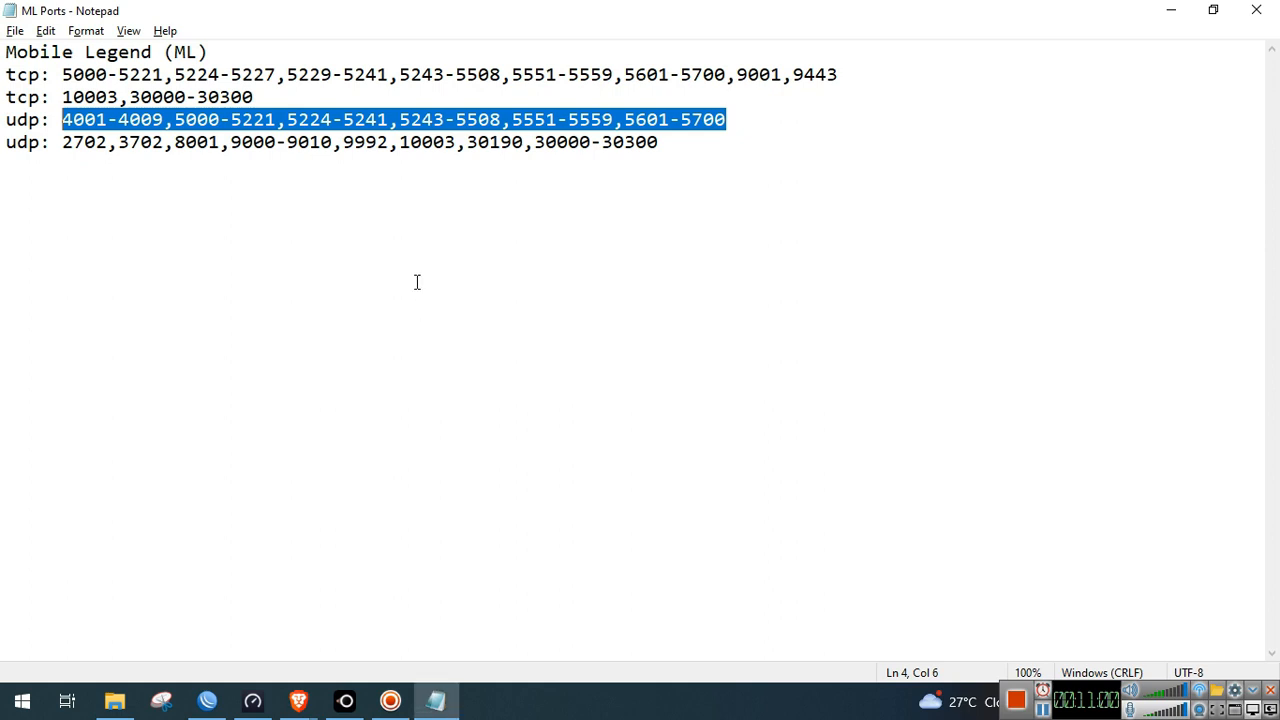
left_click_drag(662, 142, 64, 142)
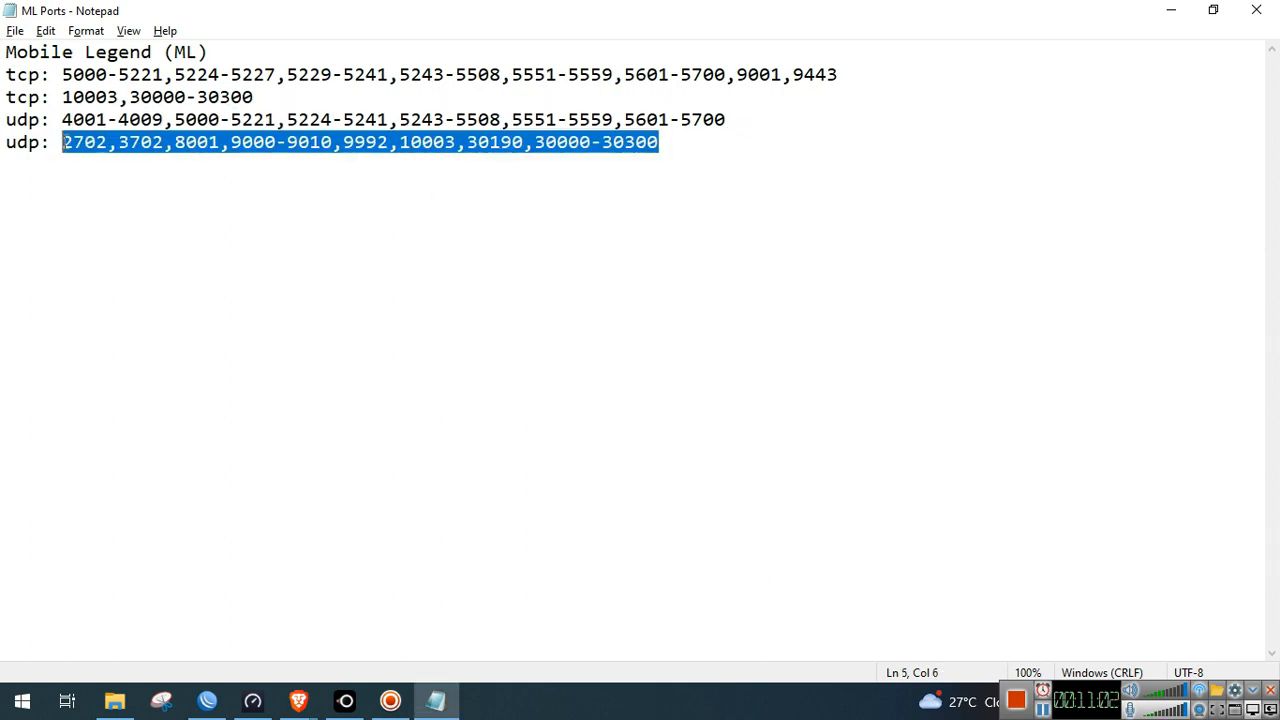
key("alt+Tab")
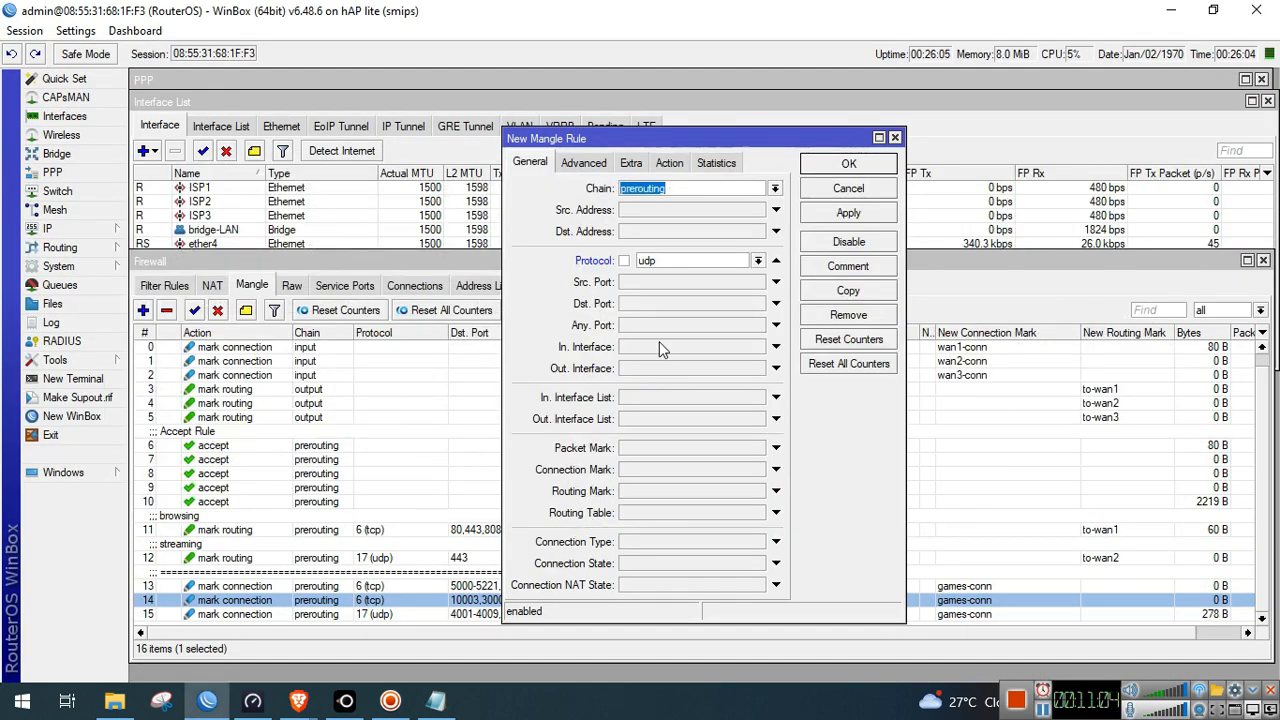
left_click(680, 303)
key("ctrl+v")
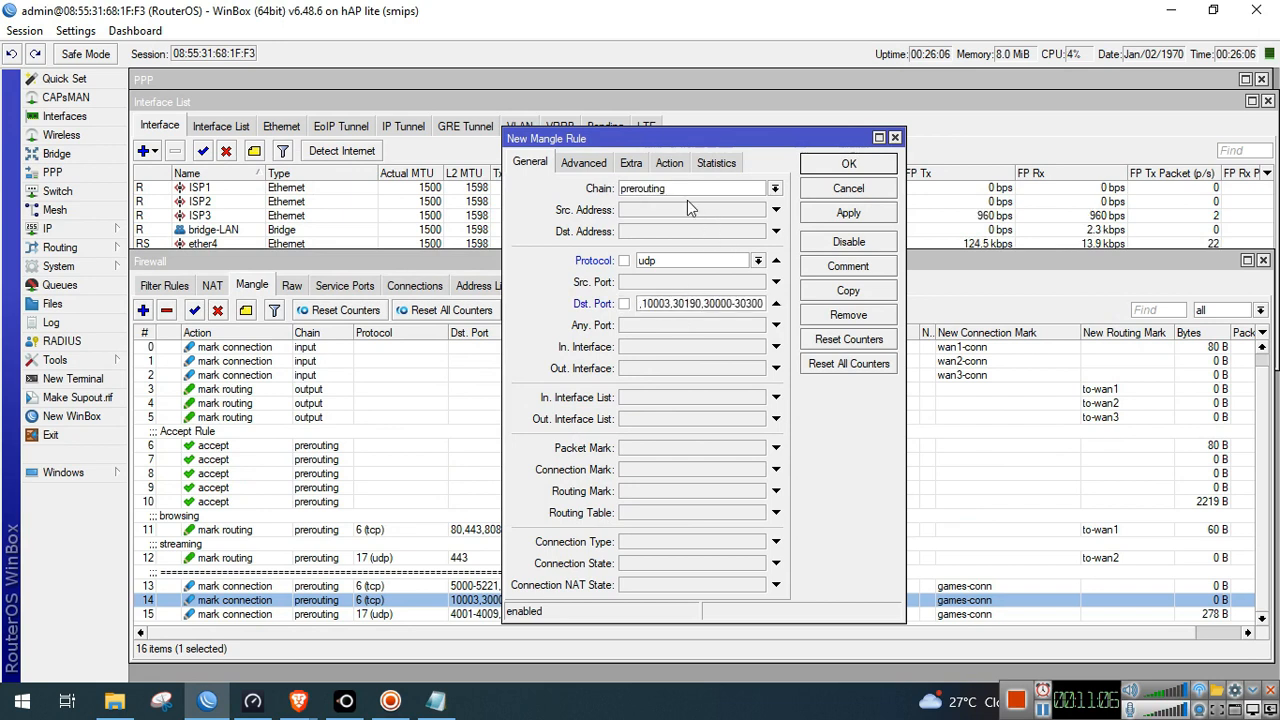
Set the action to mark connection with games-conn, then apply and save the rule
left_click(669, 162)
left_click(684, 190)
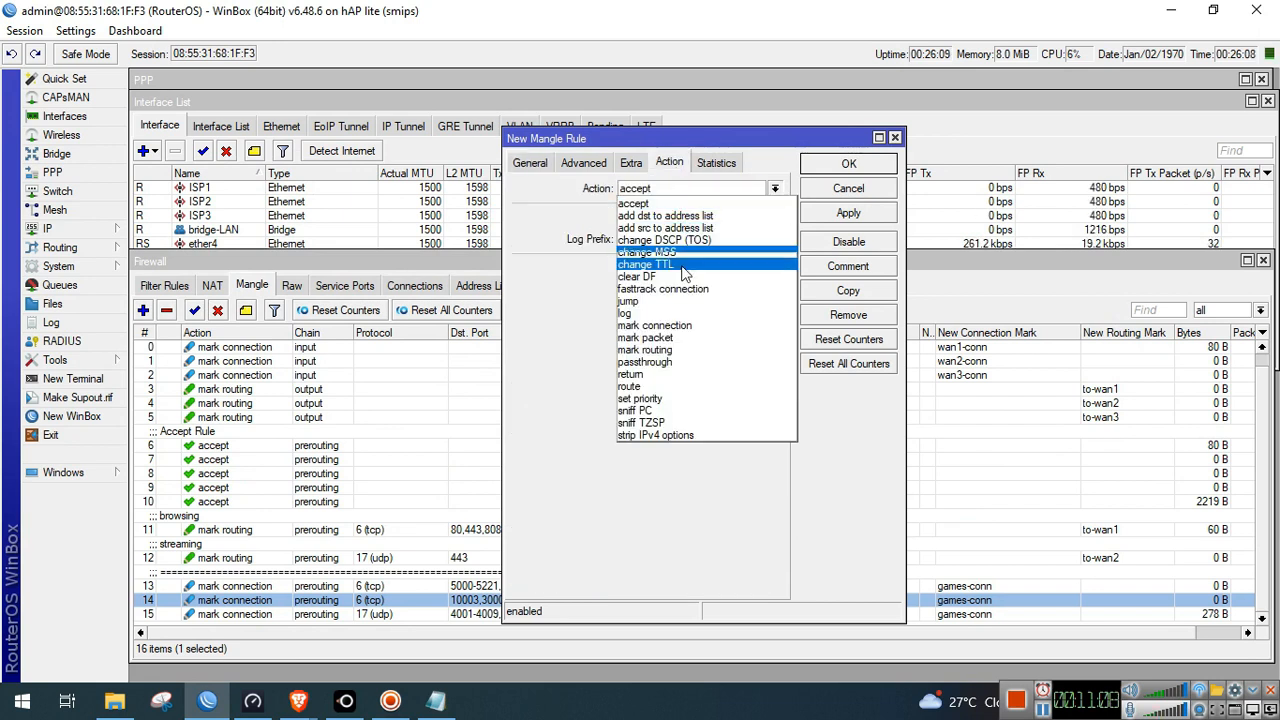
left_click(680, 326)
left_click(774, 268)
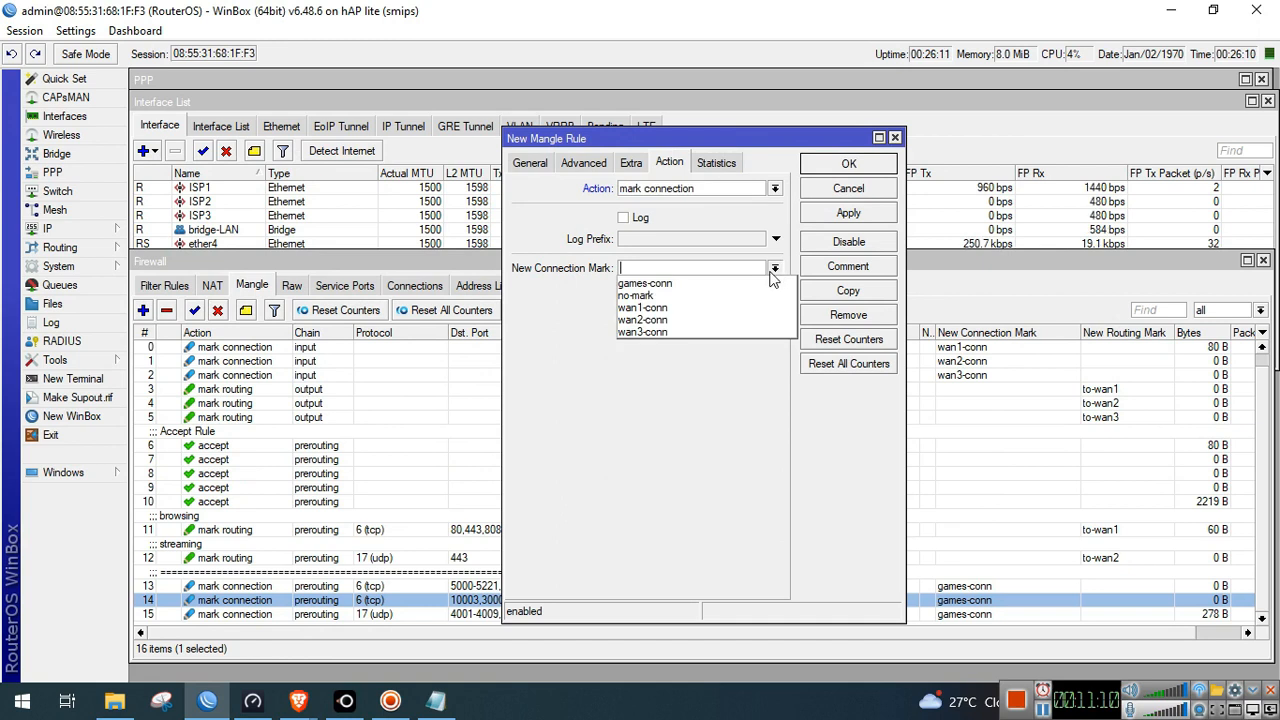
left_click(765, 283)
left_click(850, 213)
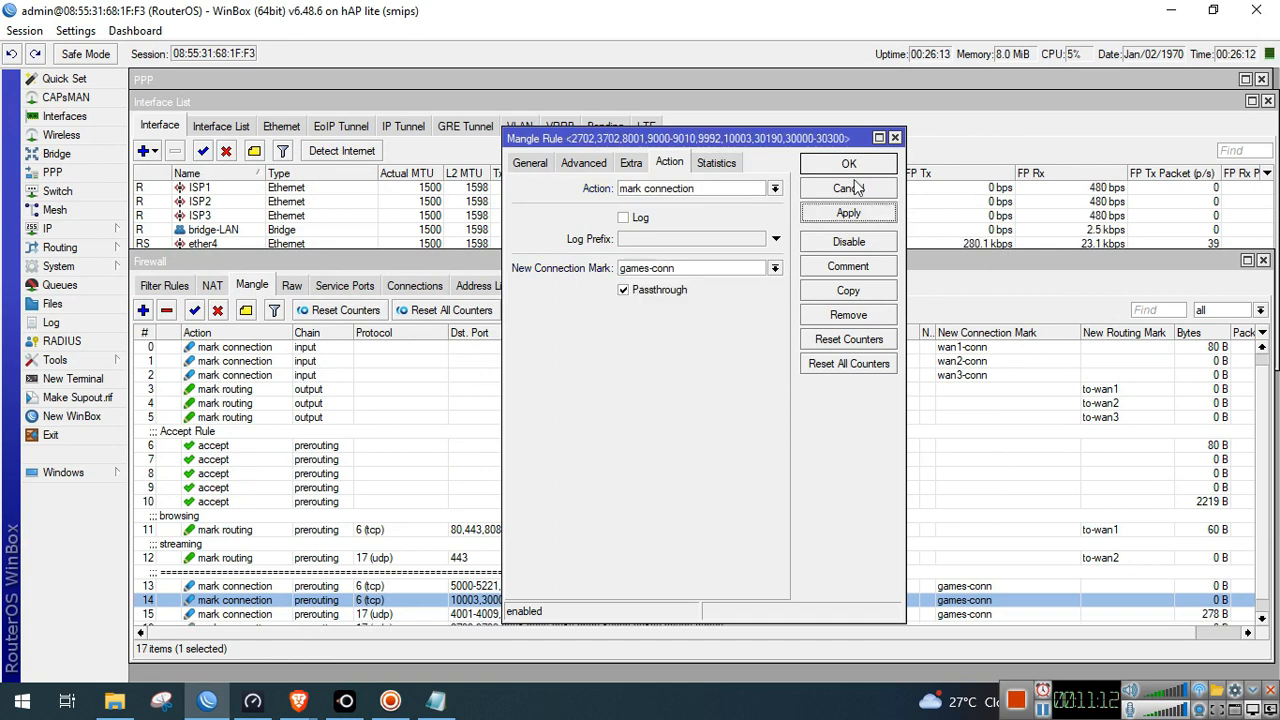
left_click(856, 166)
Review rules 13, 16 and 15 in the Mangle list
scroll(579, 521, "down", 1)
left_click(560, 571)
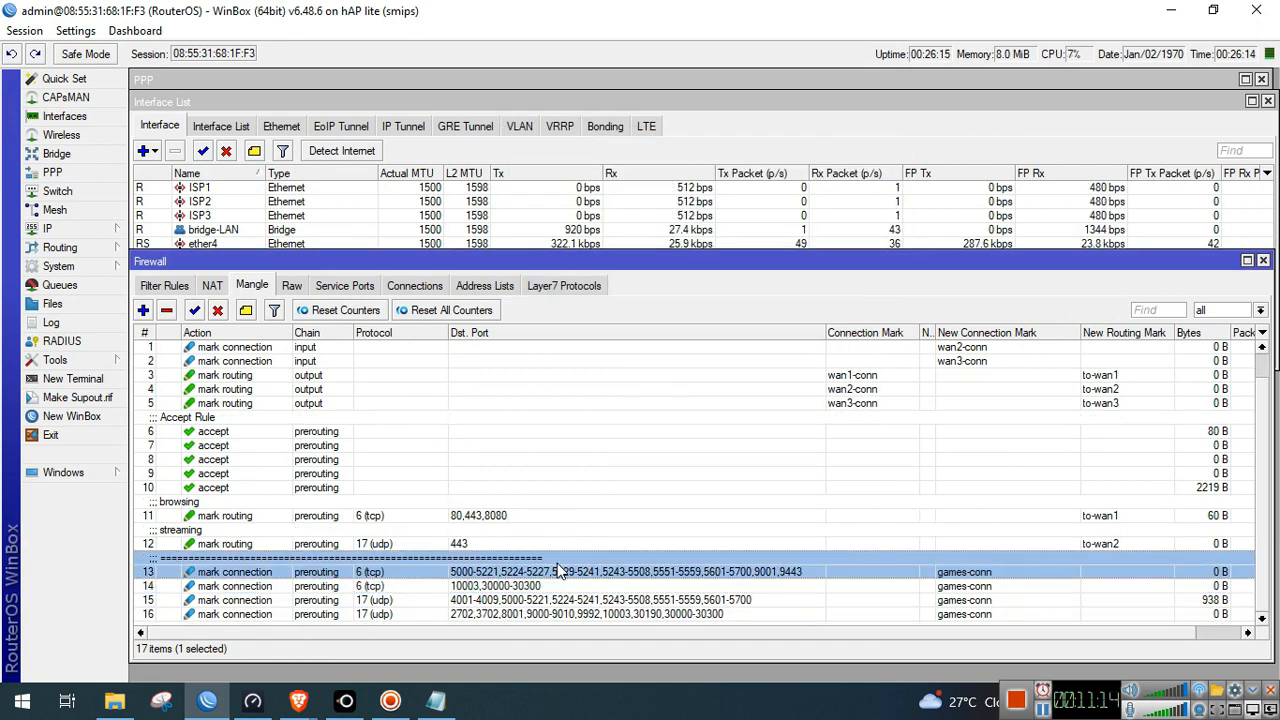
left_click(552, 614)
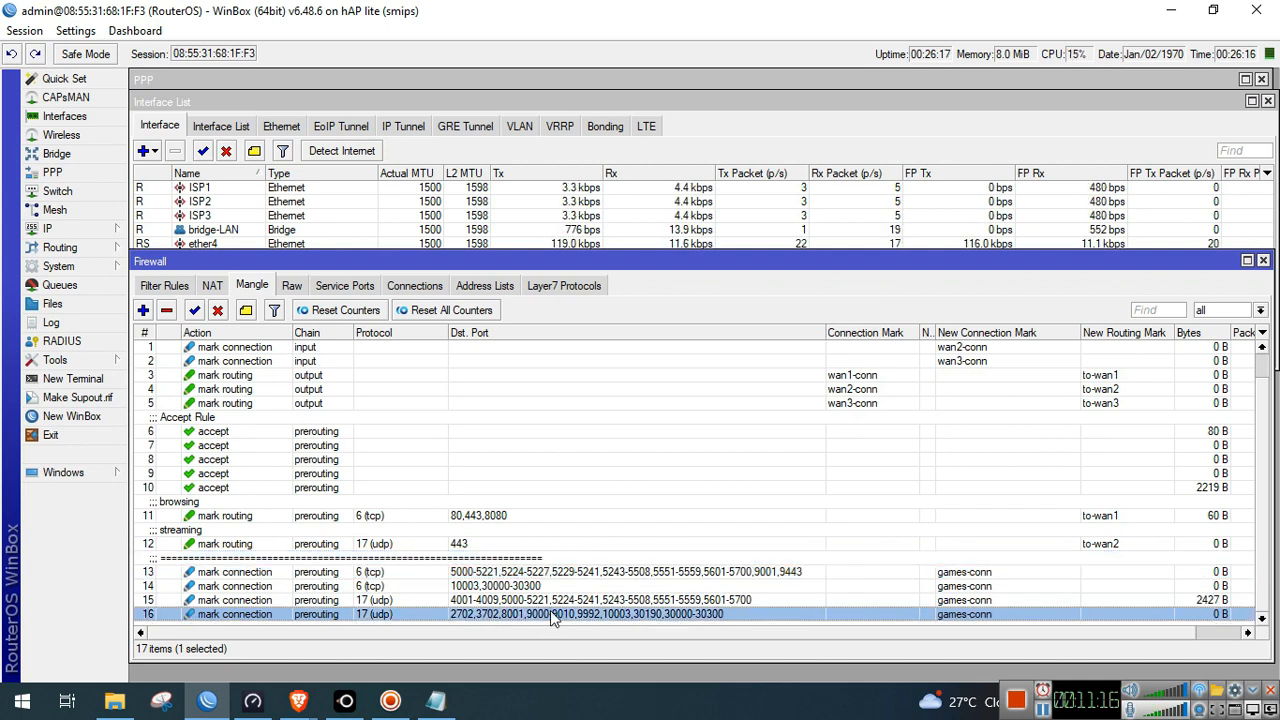
left_click(555, 600)
After reviewing rules 14 and 13, start a new mangle rule with protocol 6 (tcp)
left_click(558, 586)
left_click(563, 573)
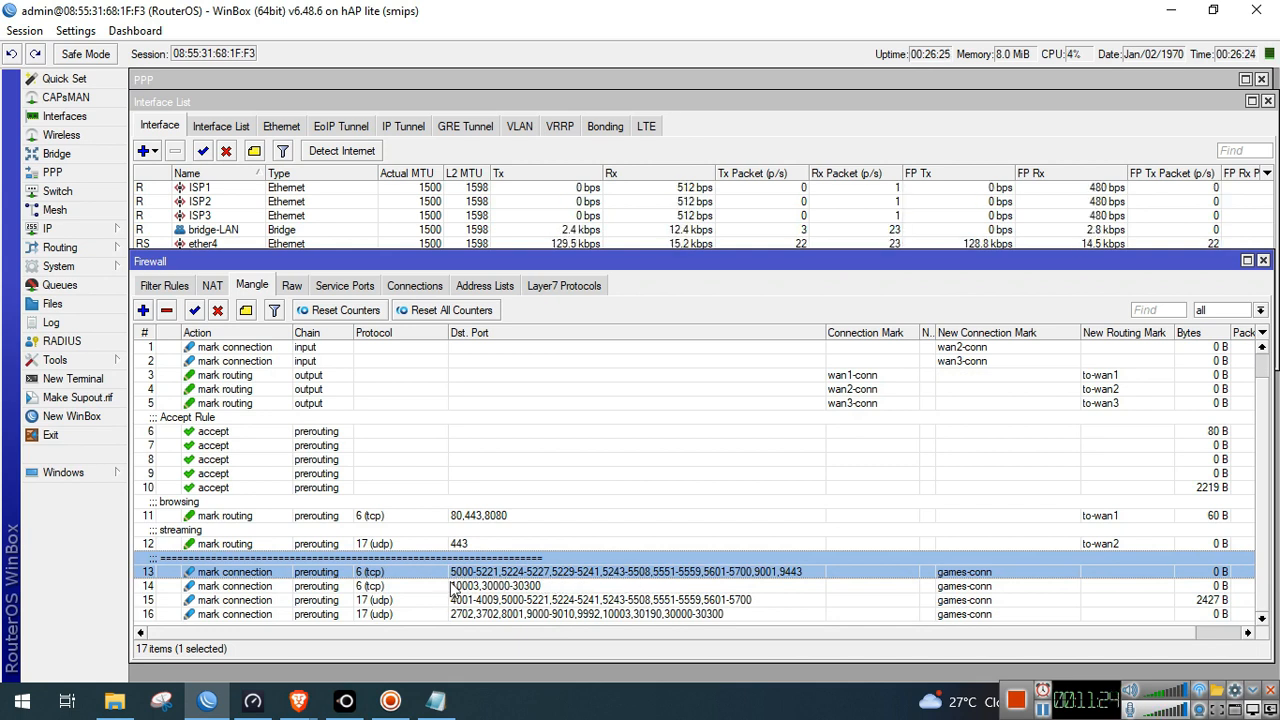
left_click(143, 311)
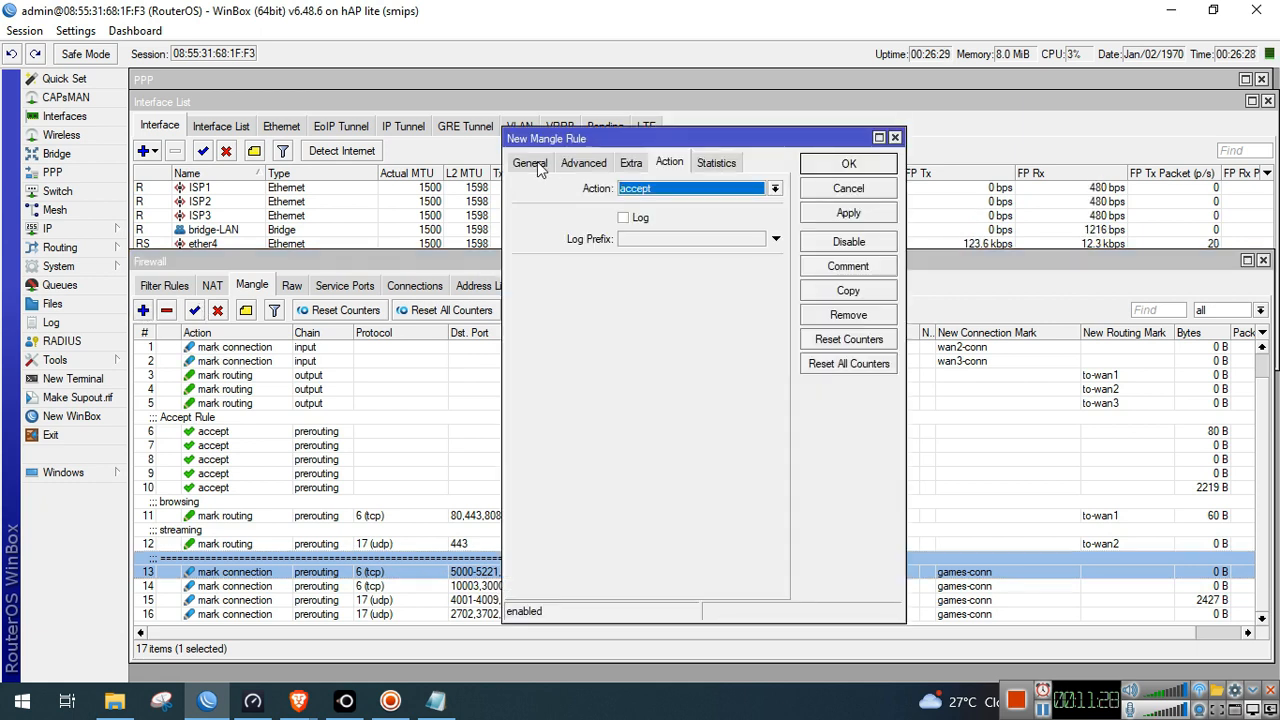
left_click(533, 163)
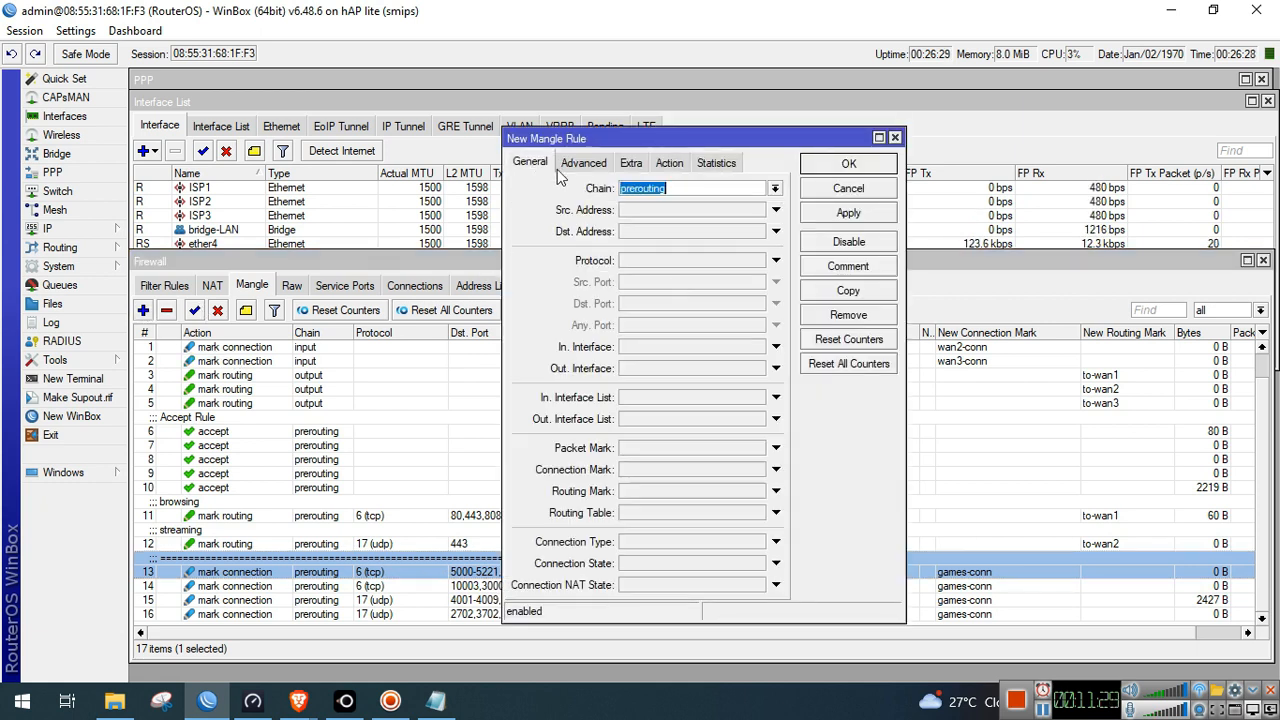
left_click(671, 262)
type("6")
left_click(653, 308)
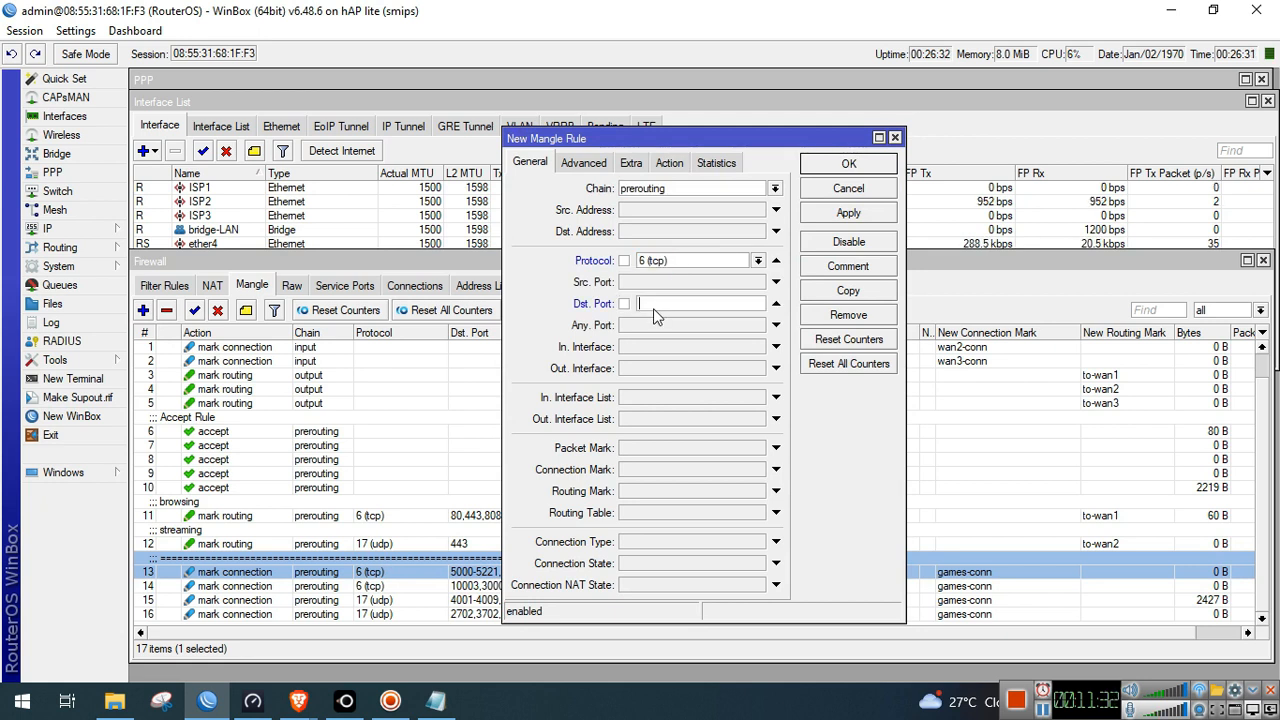
Set the new rule's action to mark connection
left_click(671, 165)
left_click(671, 189)
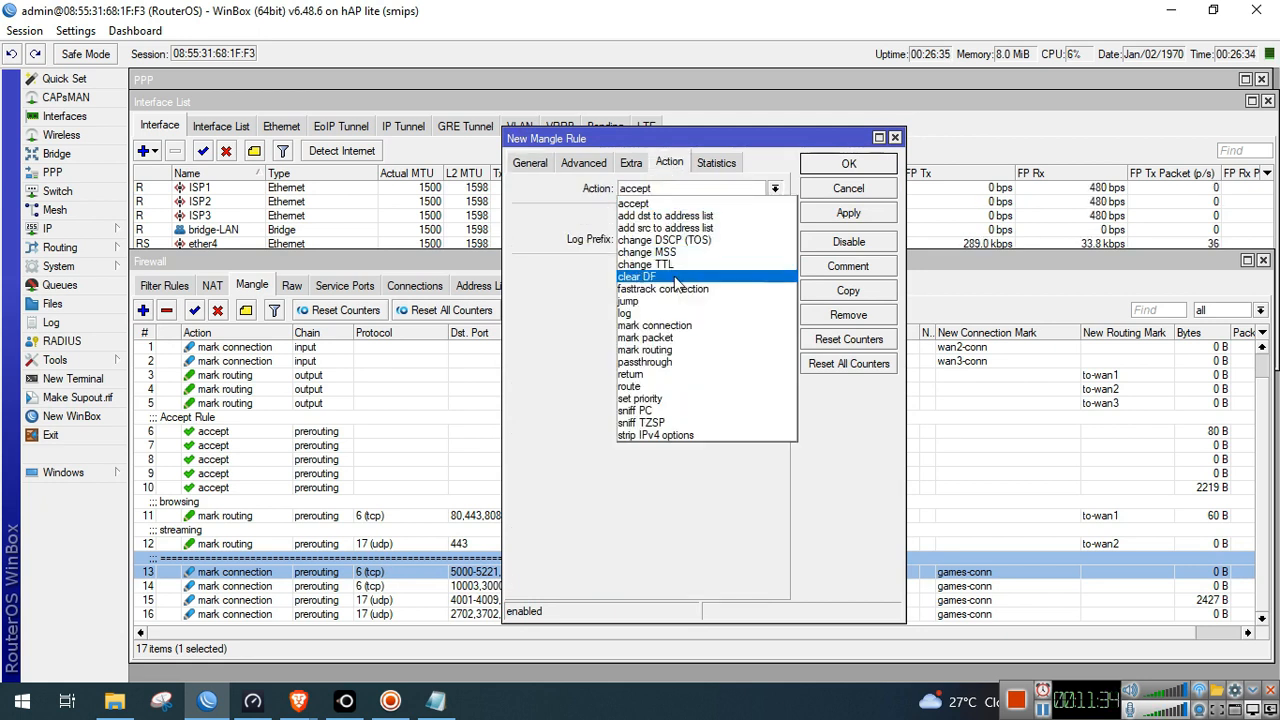
left_click(678, 327)
left_click(775, 269)
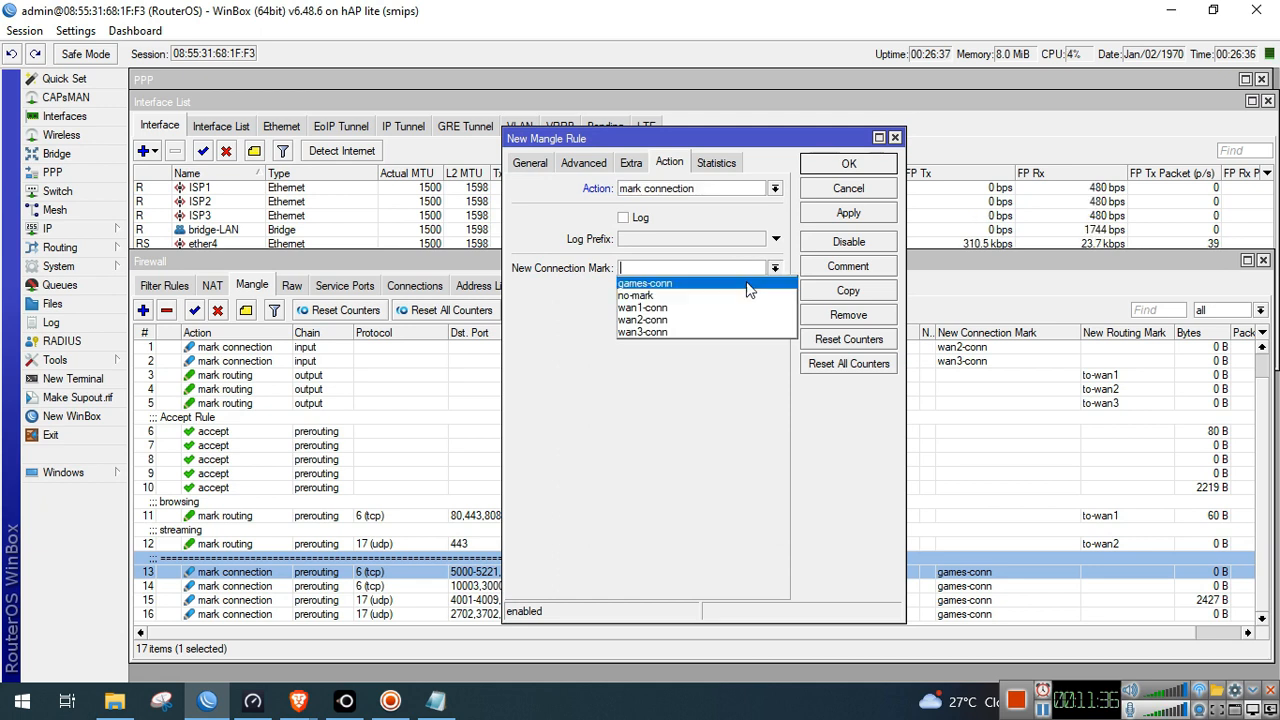
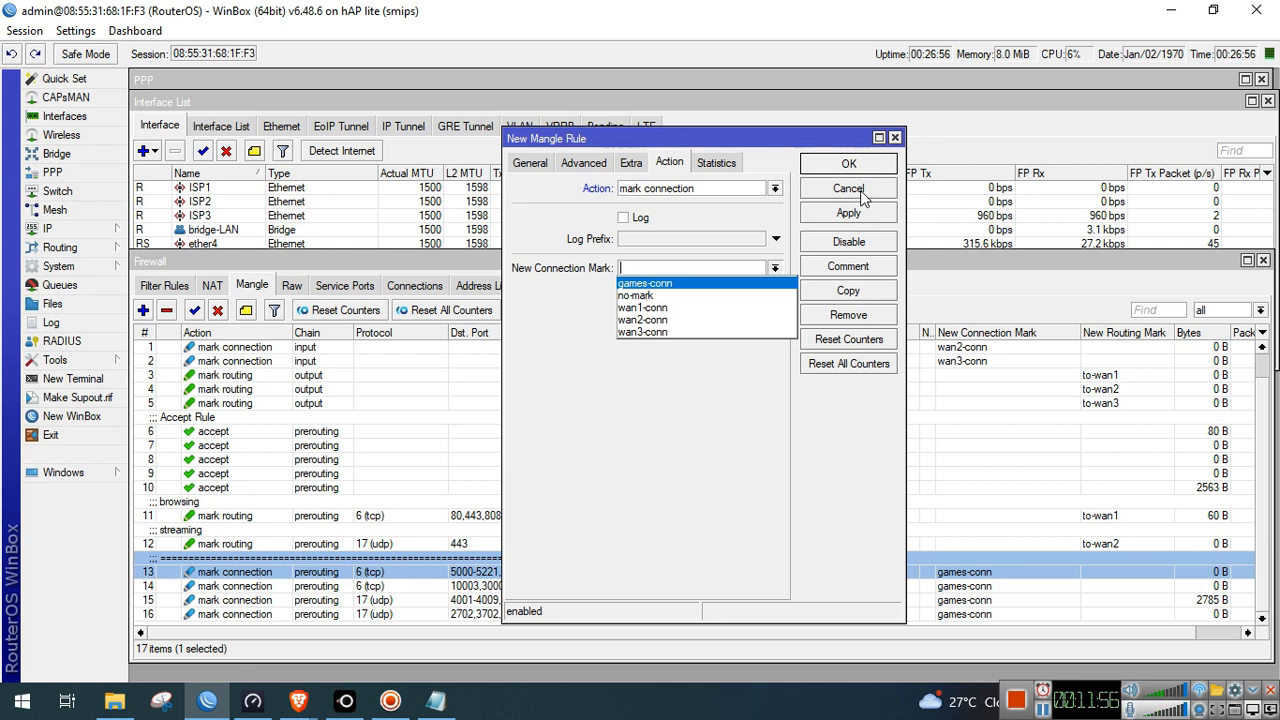
Discard the unfinished mangle rule and review games rules 15 and 16
left_click(860, 190)
left_click(860, 190)
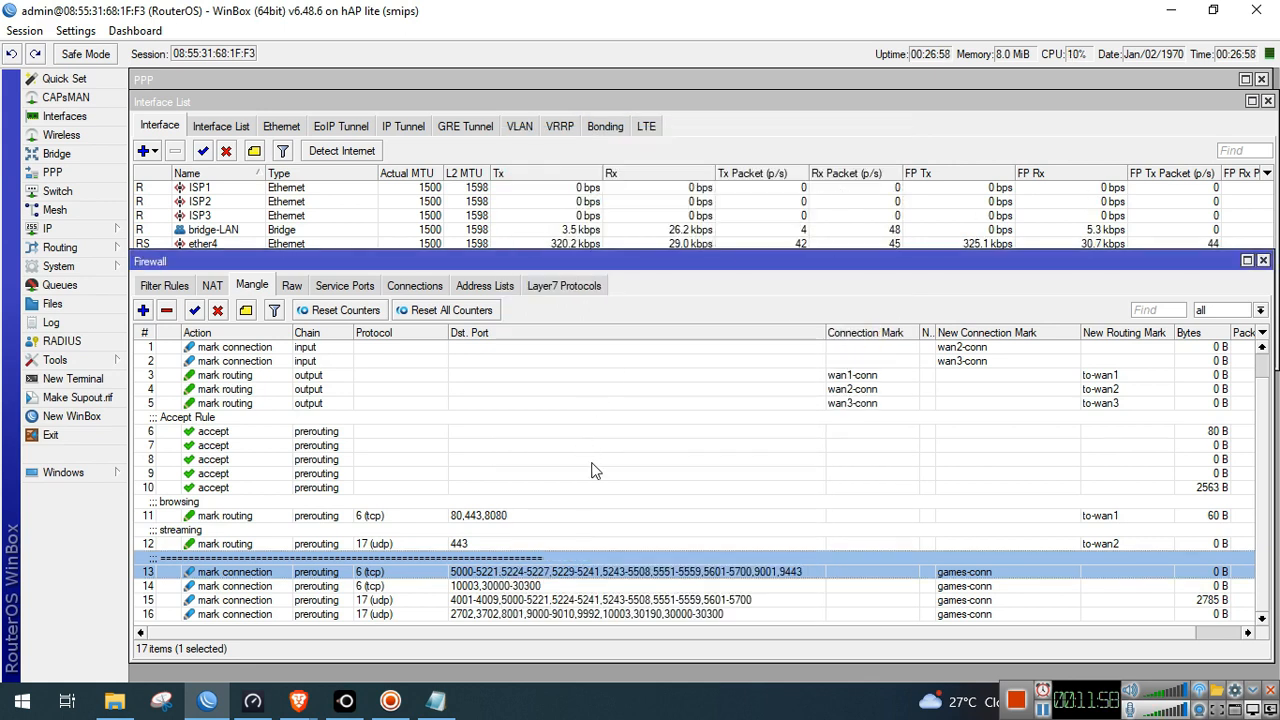
left_click(560, 600)
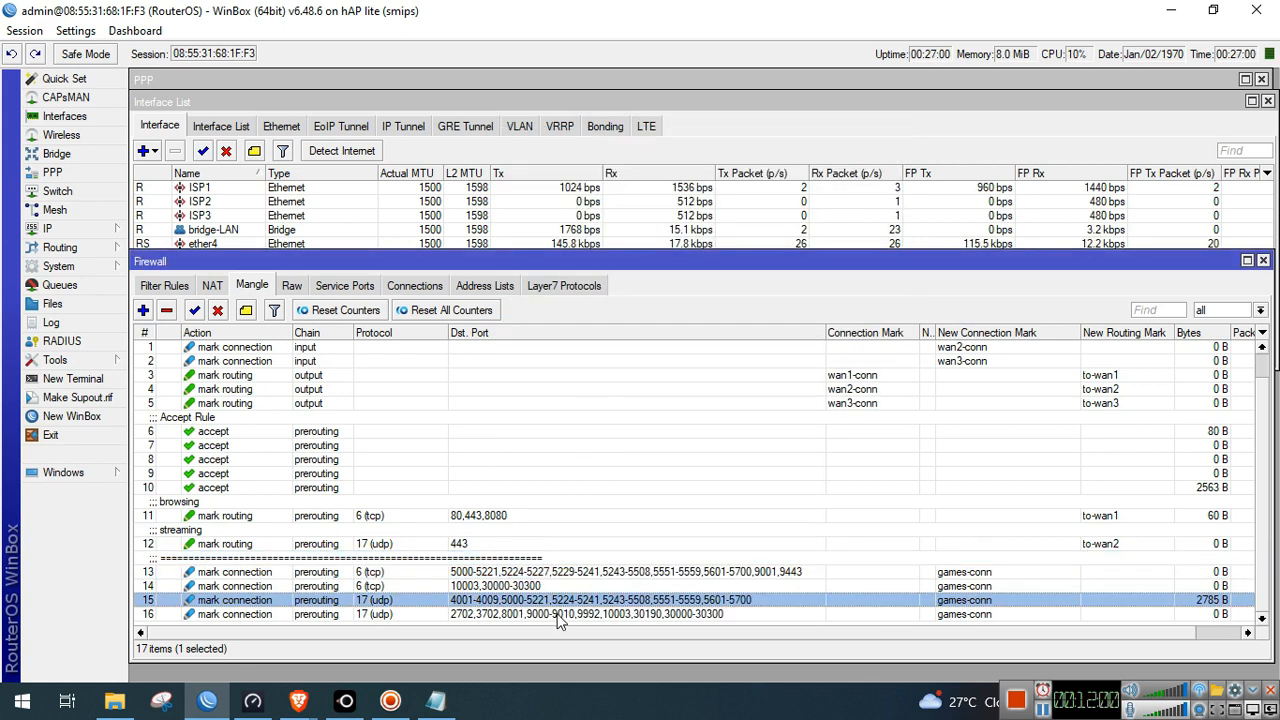
left_click(558, 614)
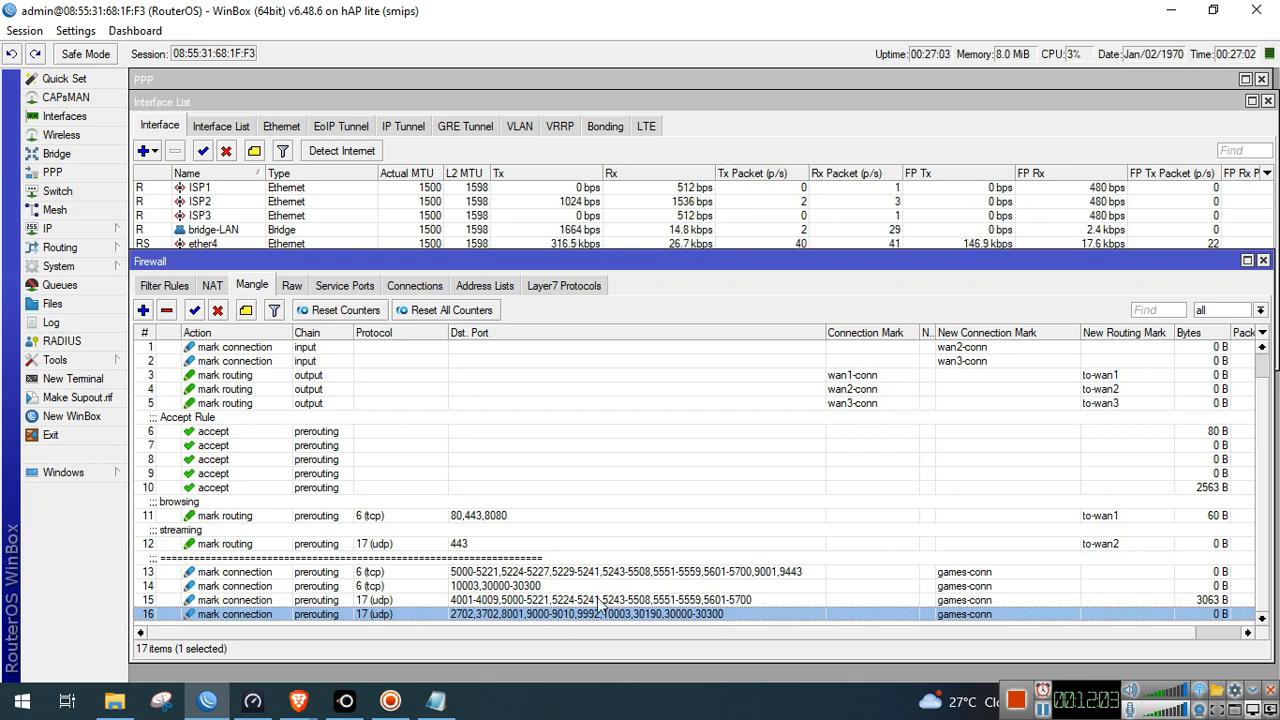
left_click(598, 599)
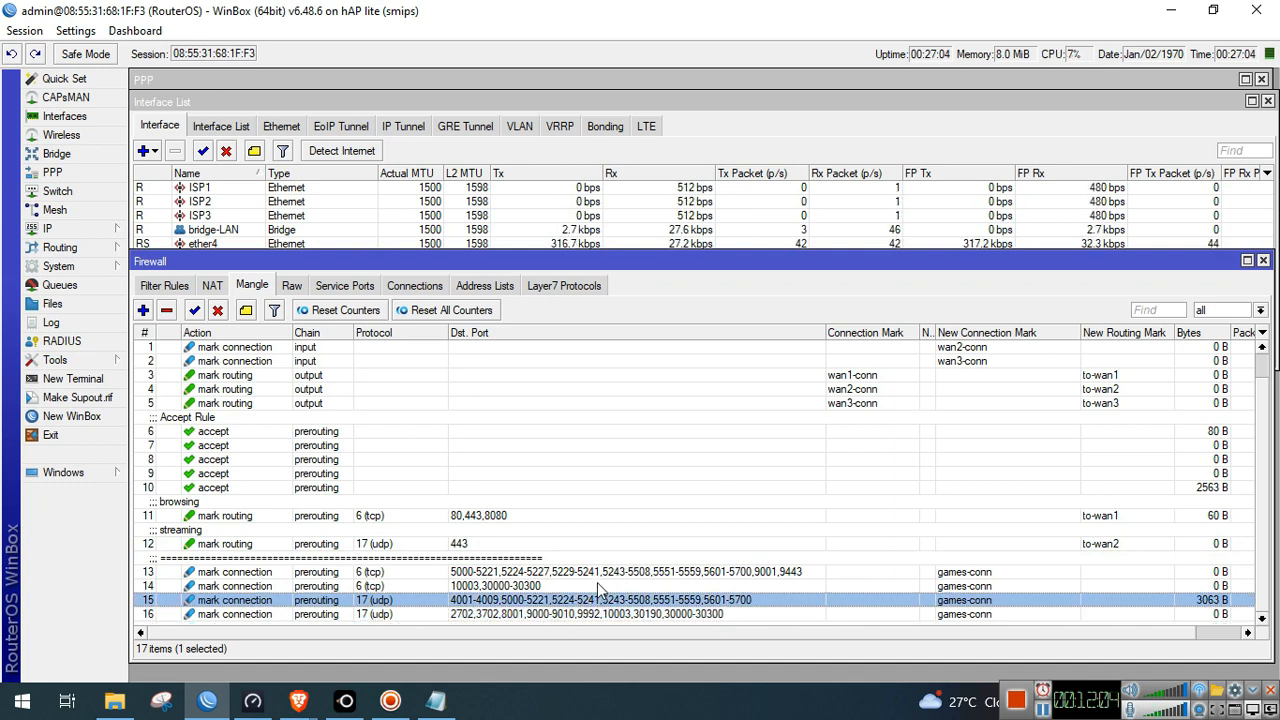
Review the ports of games rules 14, 13 and 16, then start another mangle rule
left_click(598, 585)
left_click(598, 575)
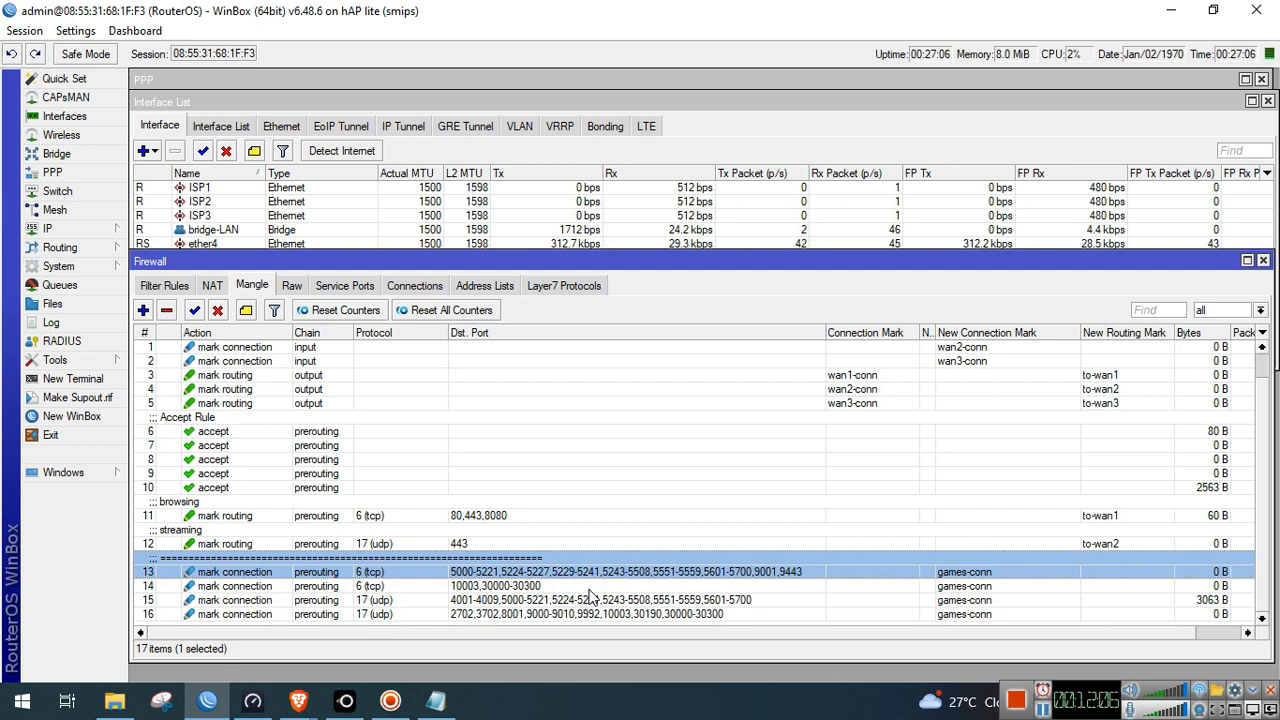
left_click(594, 586)
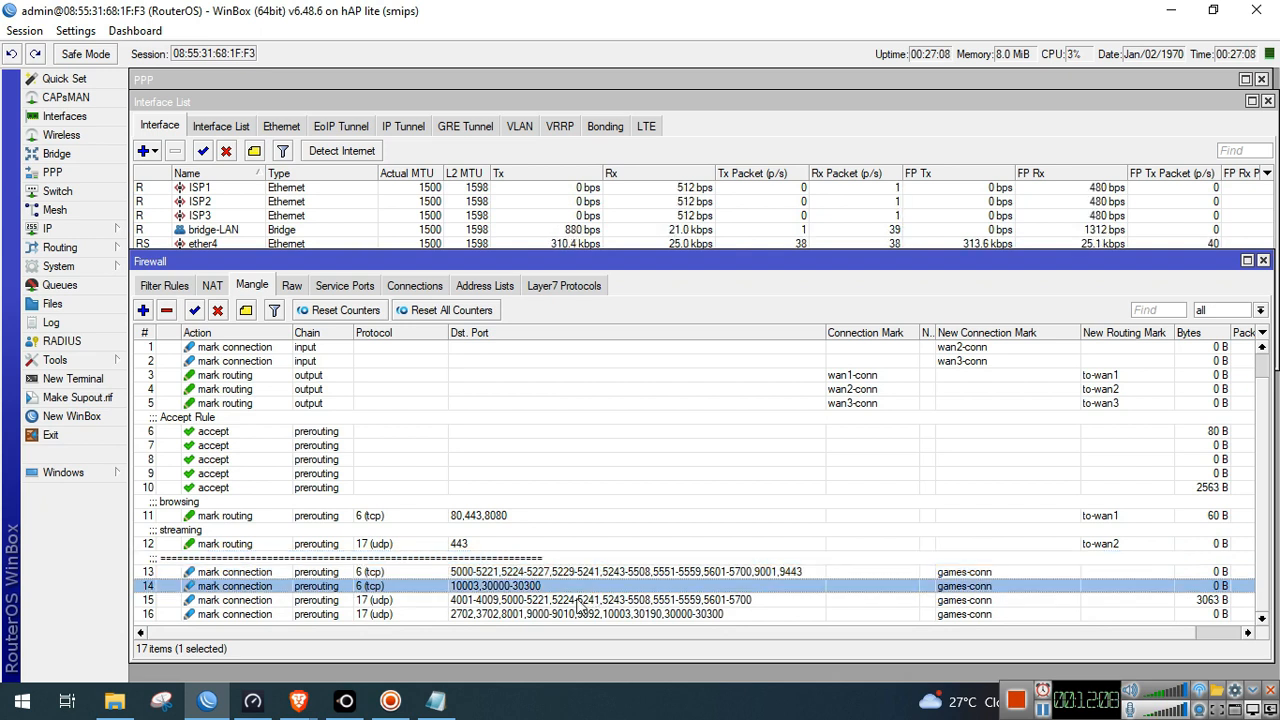
left_click(533, 615)
left_click(547, 573, "shift")
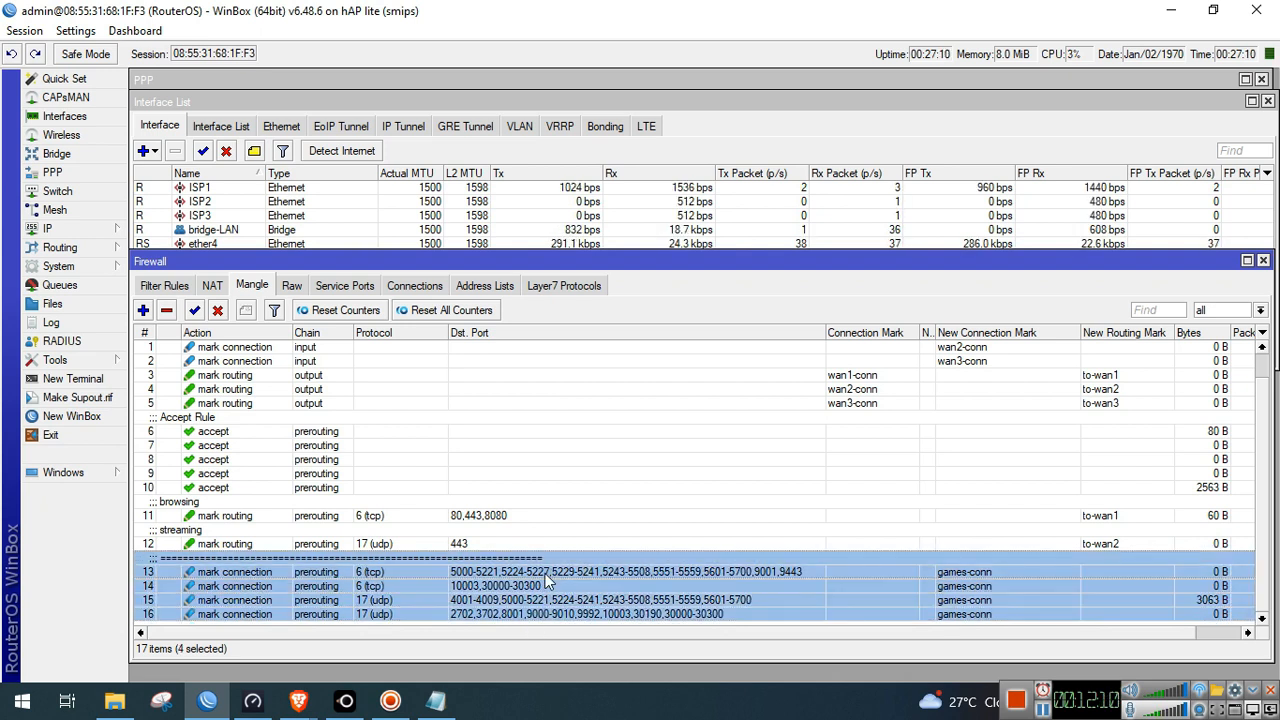
left_click(539, 614)
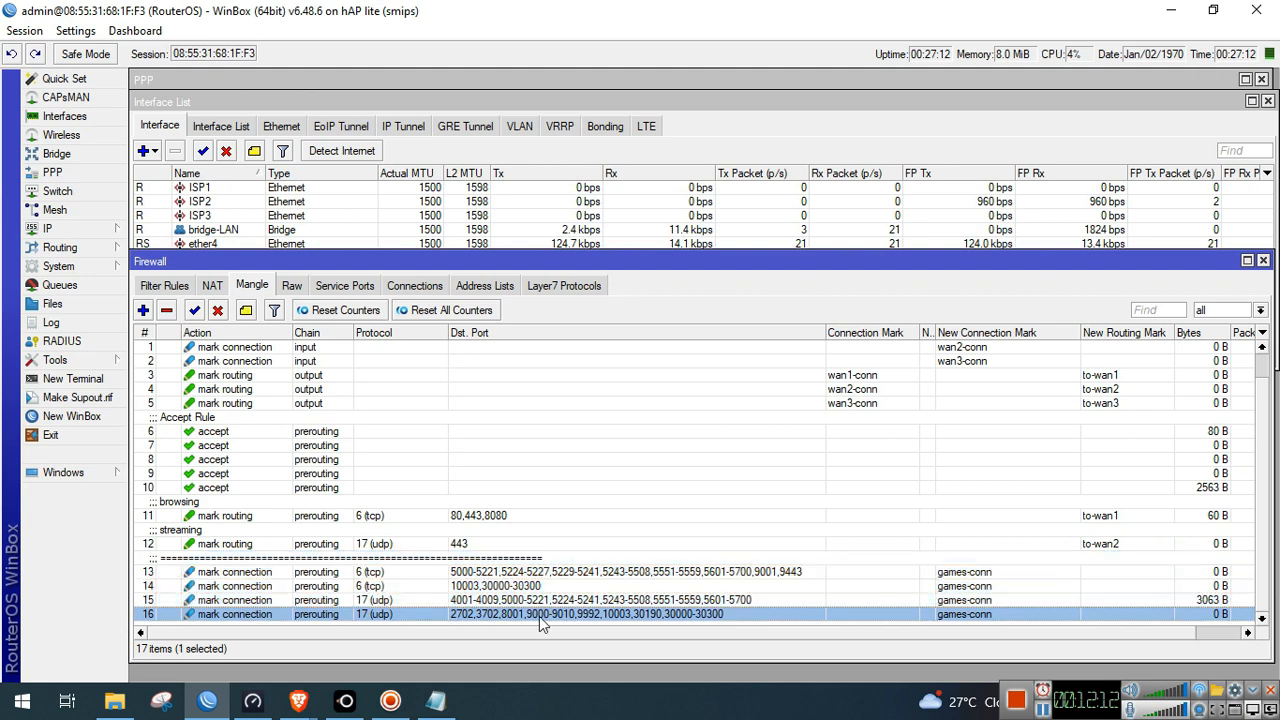
left_click(143, 310)
Make the new rule match connection mark games-conn
left_click(530, 162)
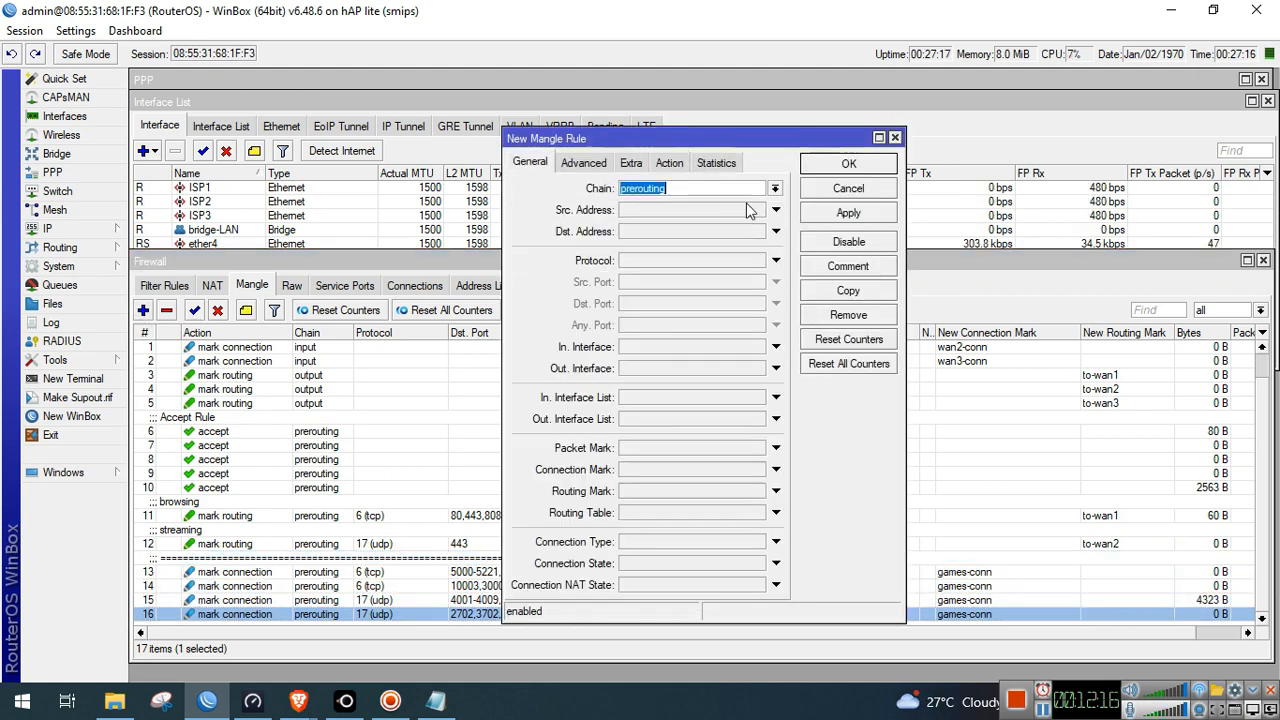
left_click(668, 473)
left_click(757, 472)
left_click(741, 486)
Set action mark routing to to-wan2 with passthrough off, and save the rule
left_click(671, 160)
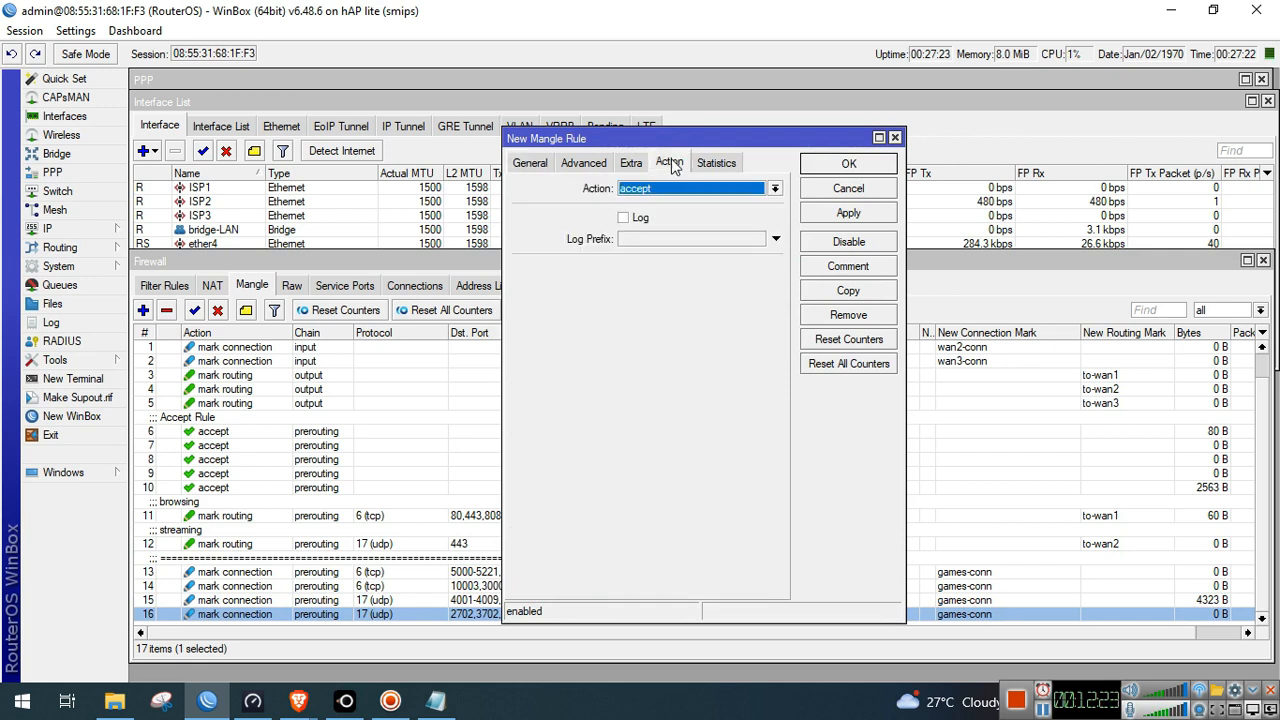
left_click(677, 190)
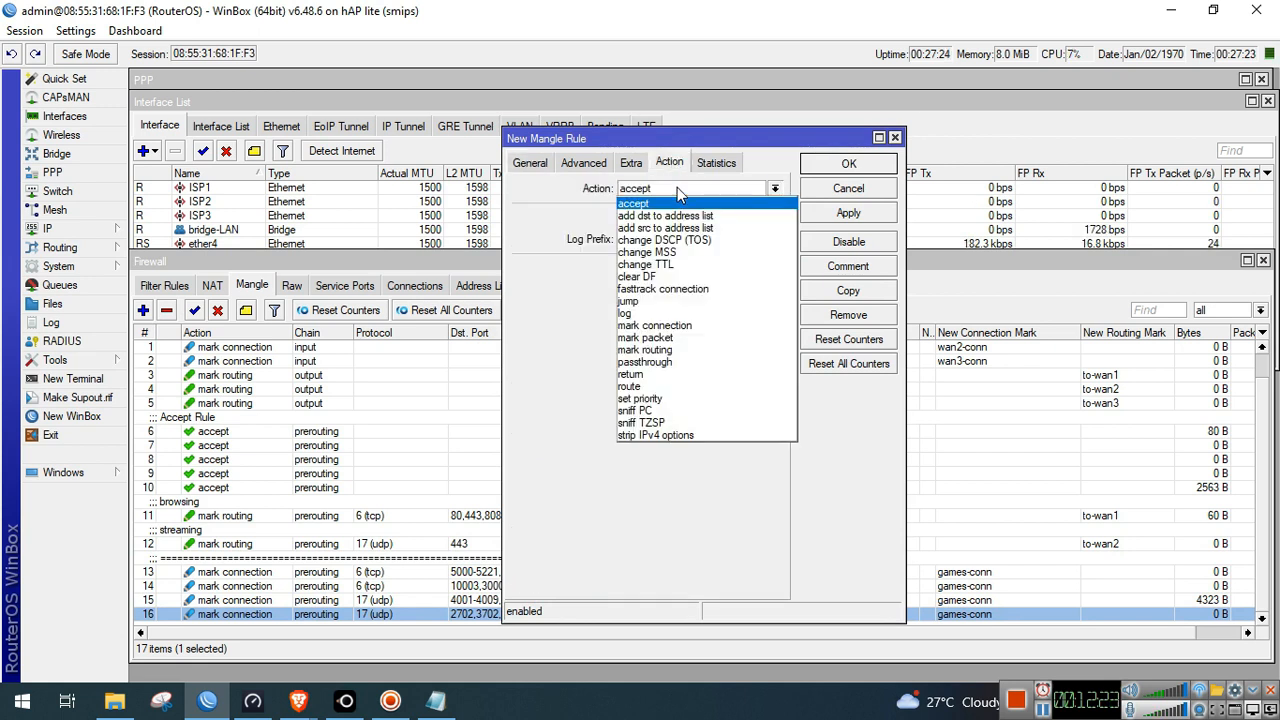
left_click(686, 346)
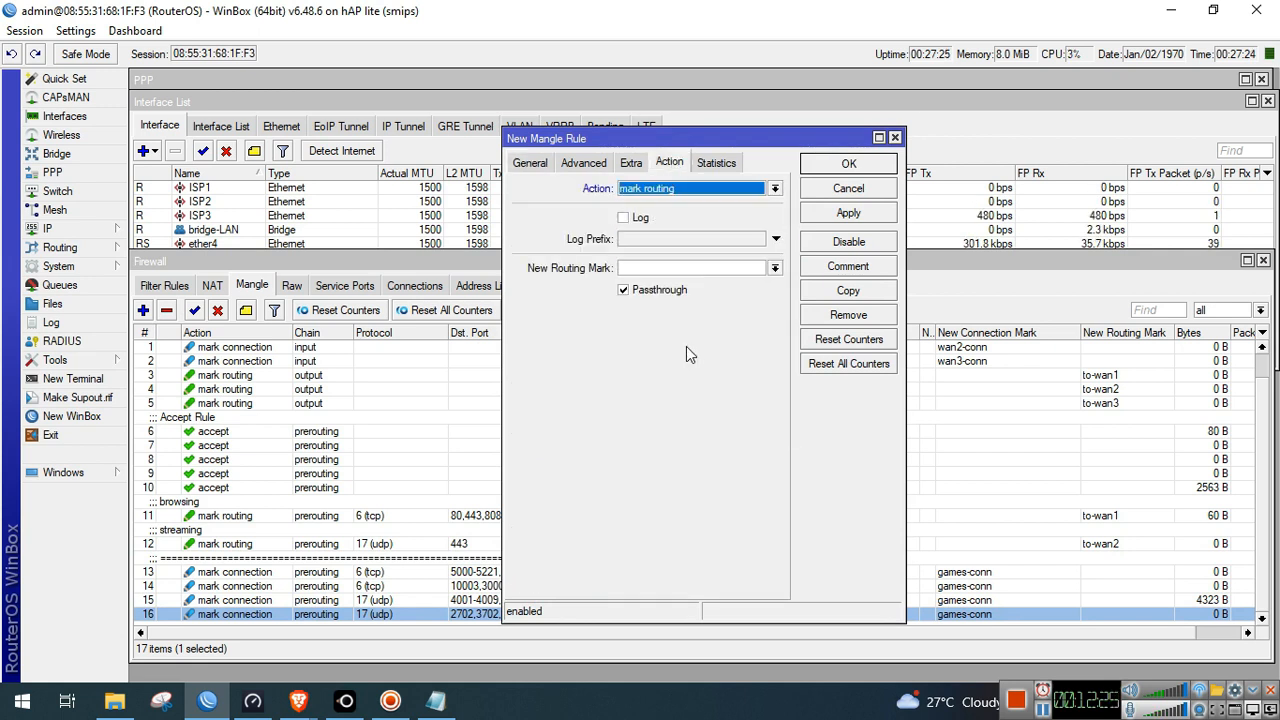
left_click(774, 268)
left_click(745, 305)
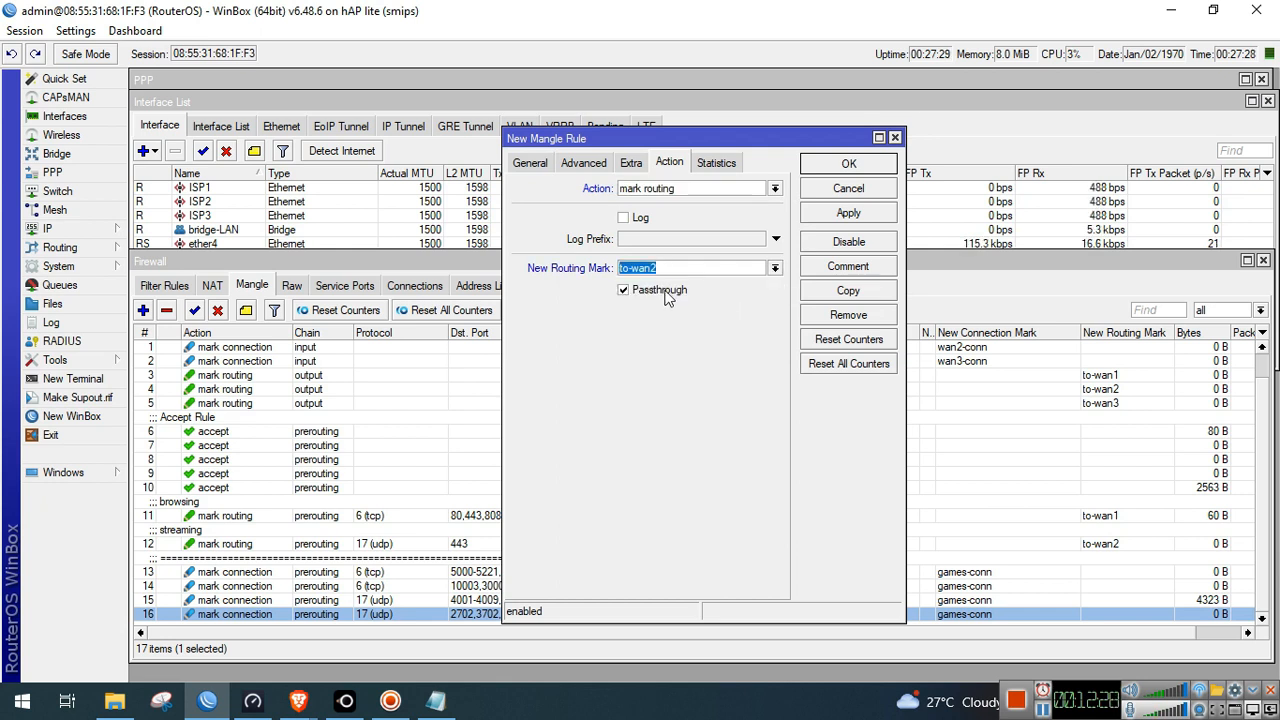
left_click(660, 291)
left_click(845, 219)
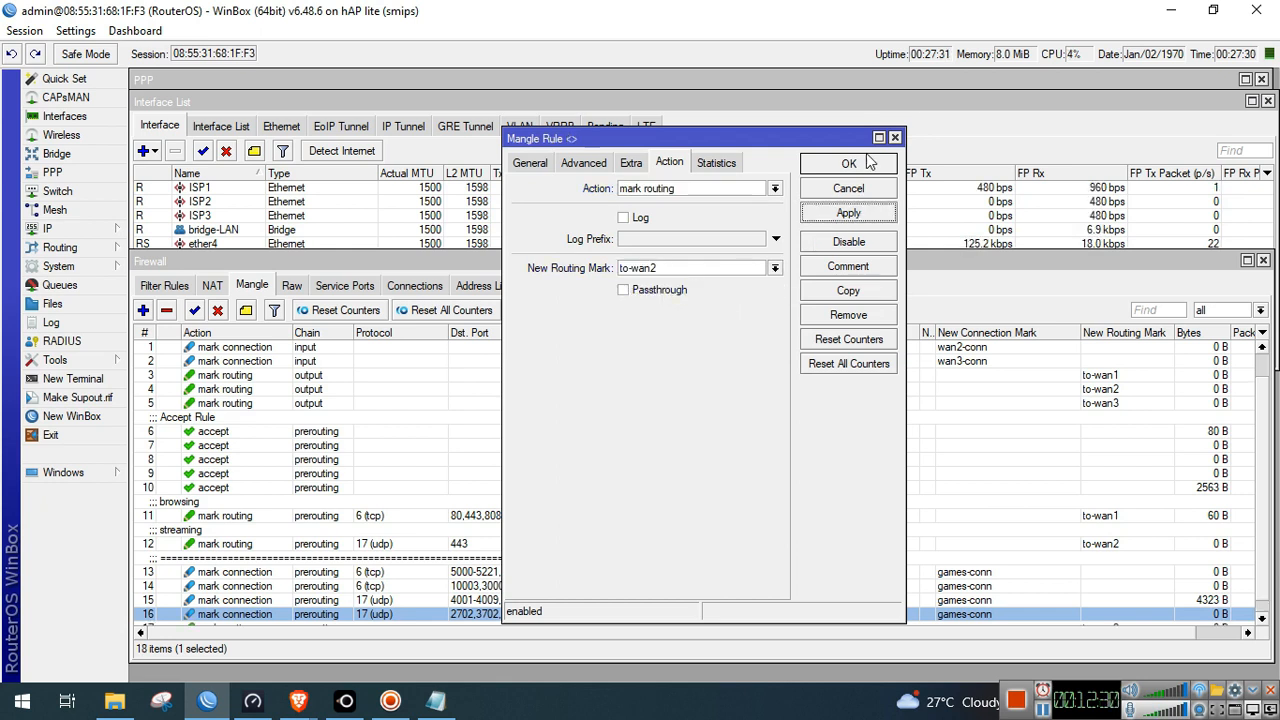
left_click(866, 165)
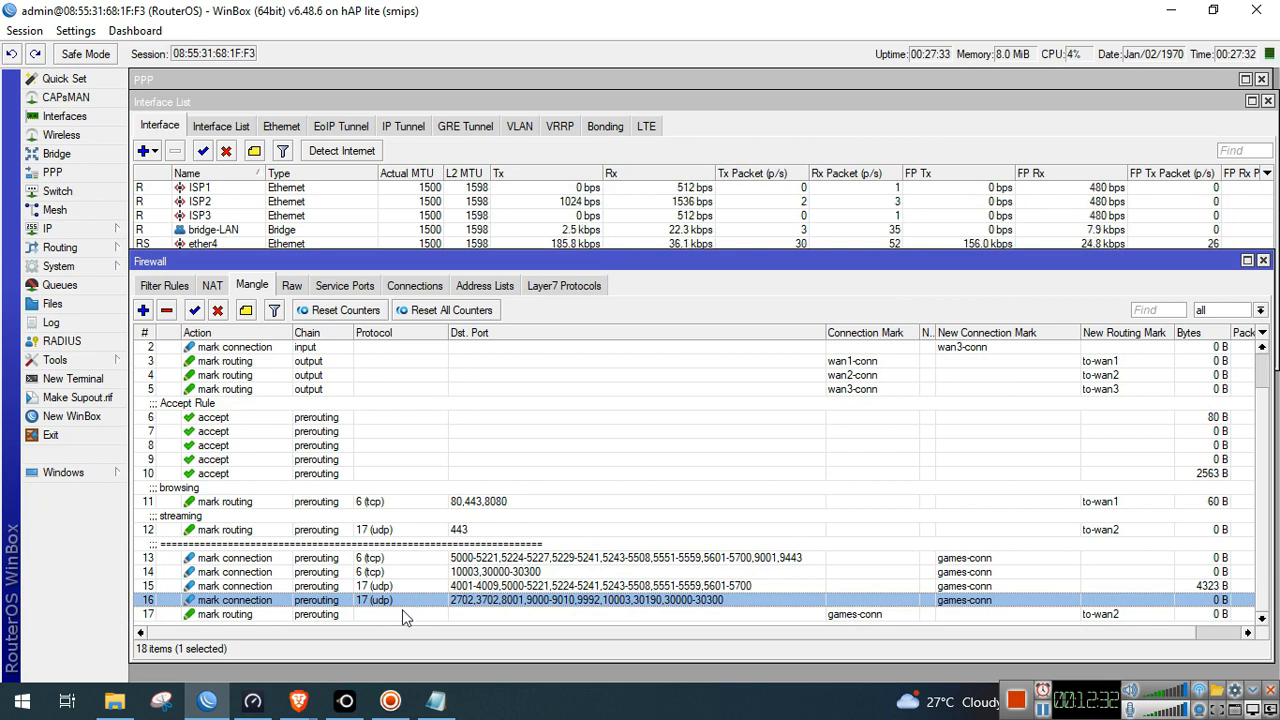
Comment rule 17 as 'games', then select browsing rule 11
left_click(402, 612)
left_click(248, 312)
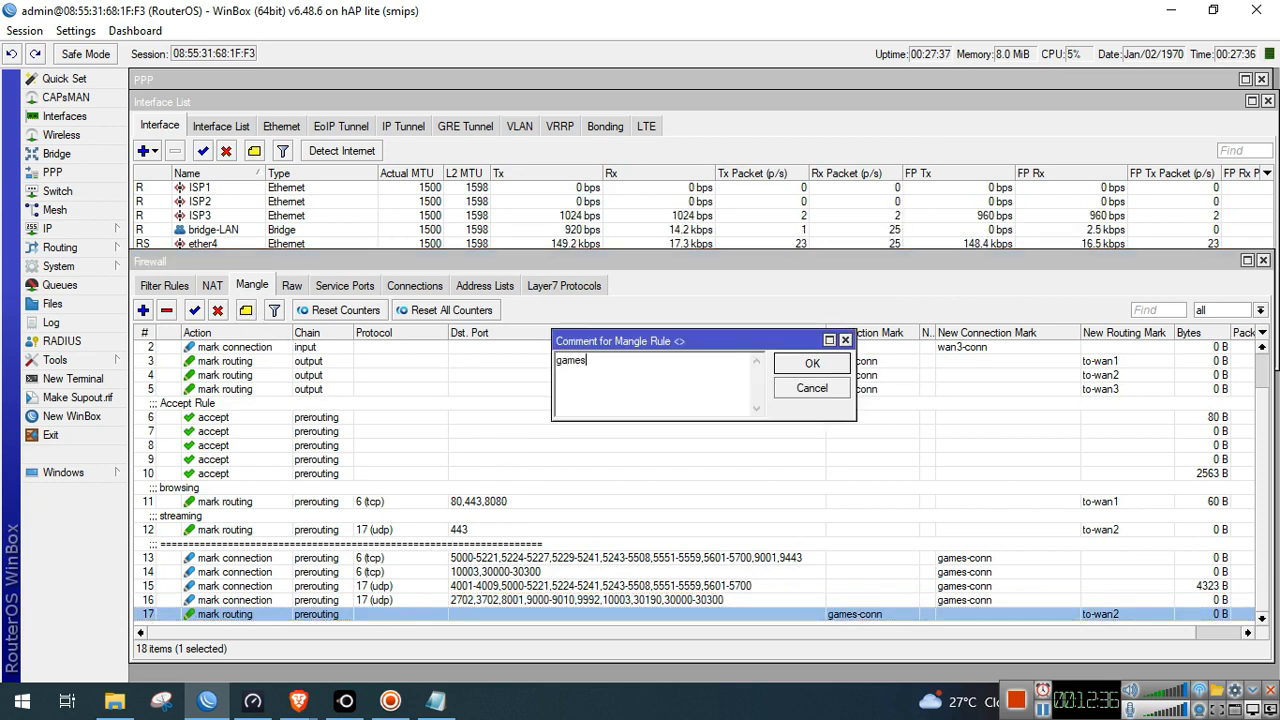
left_click(812, 364)
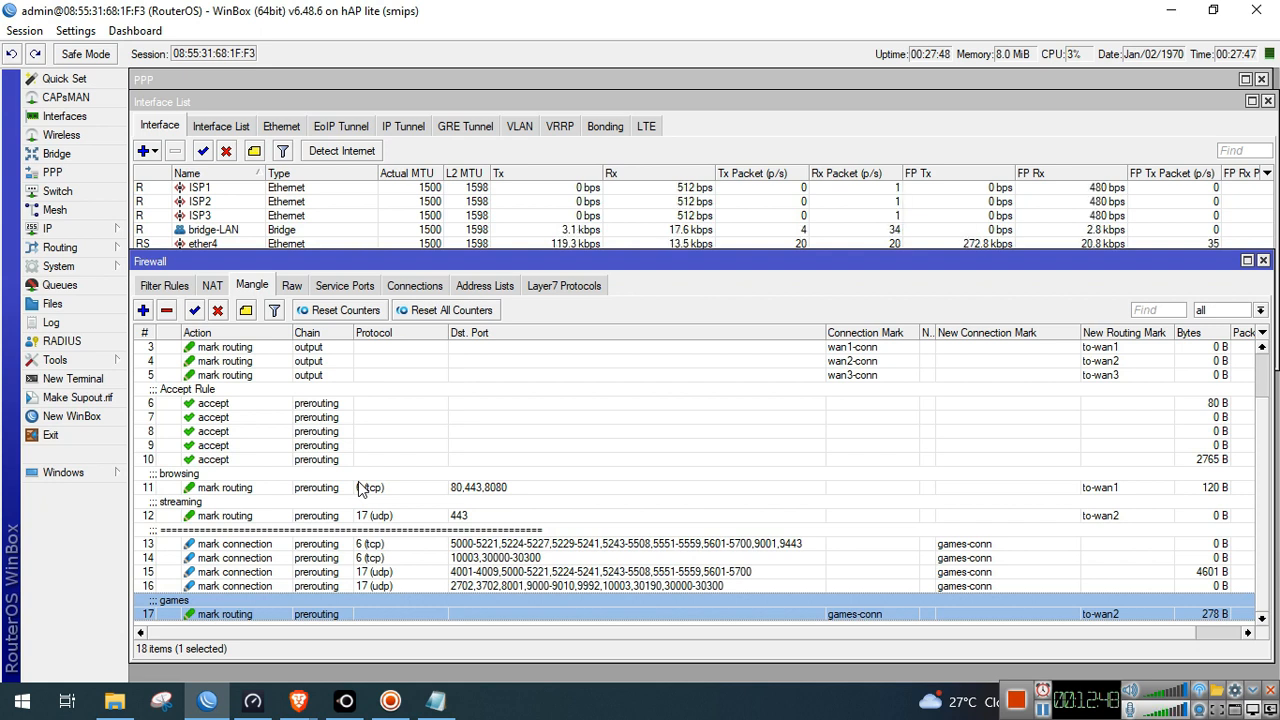
left_click(360, 487)
left_click(347, 518)
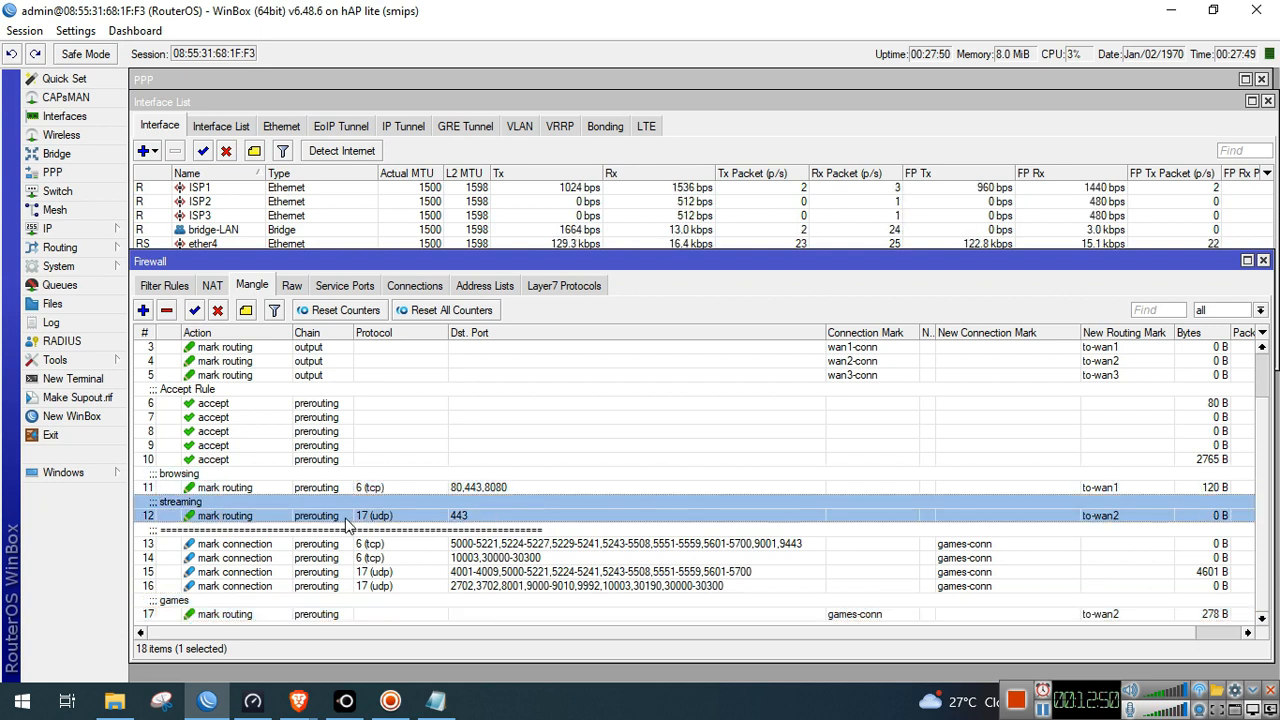
left_click(310, 604)
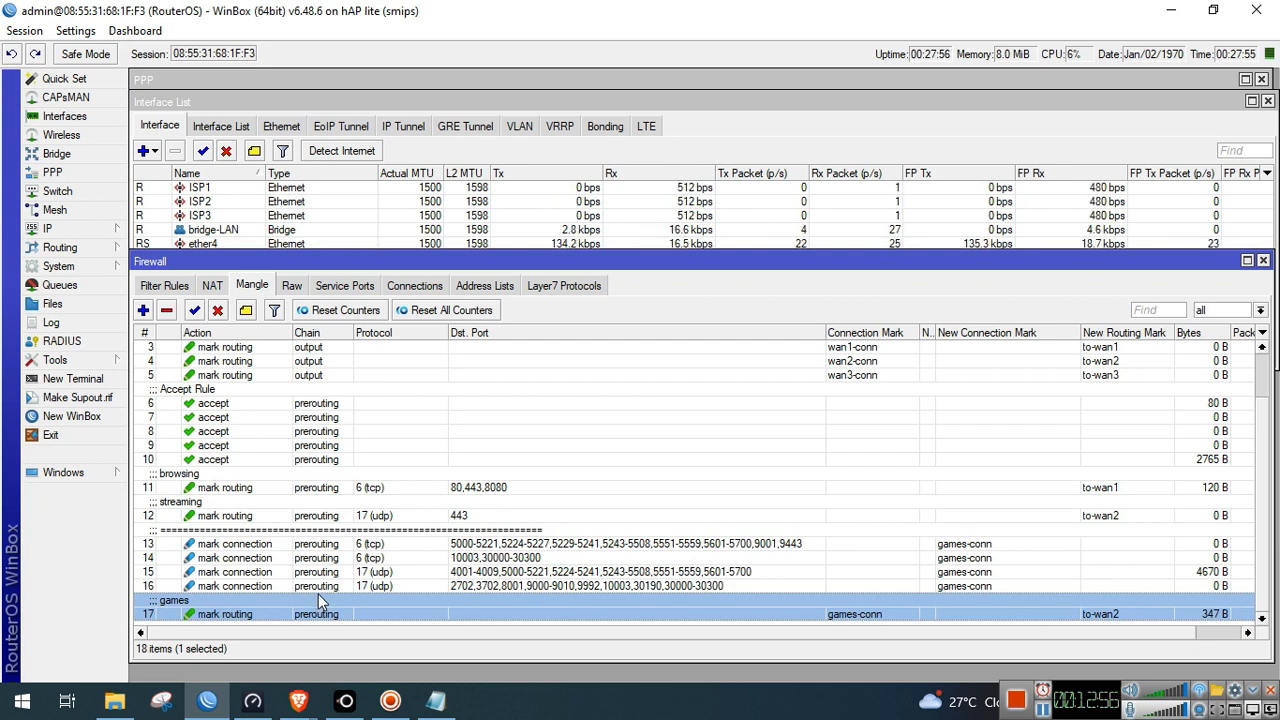
left_click(414, 489)
left_click(400, 516)
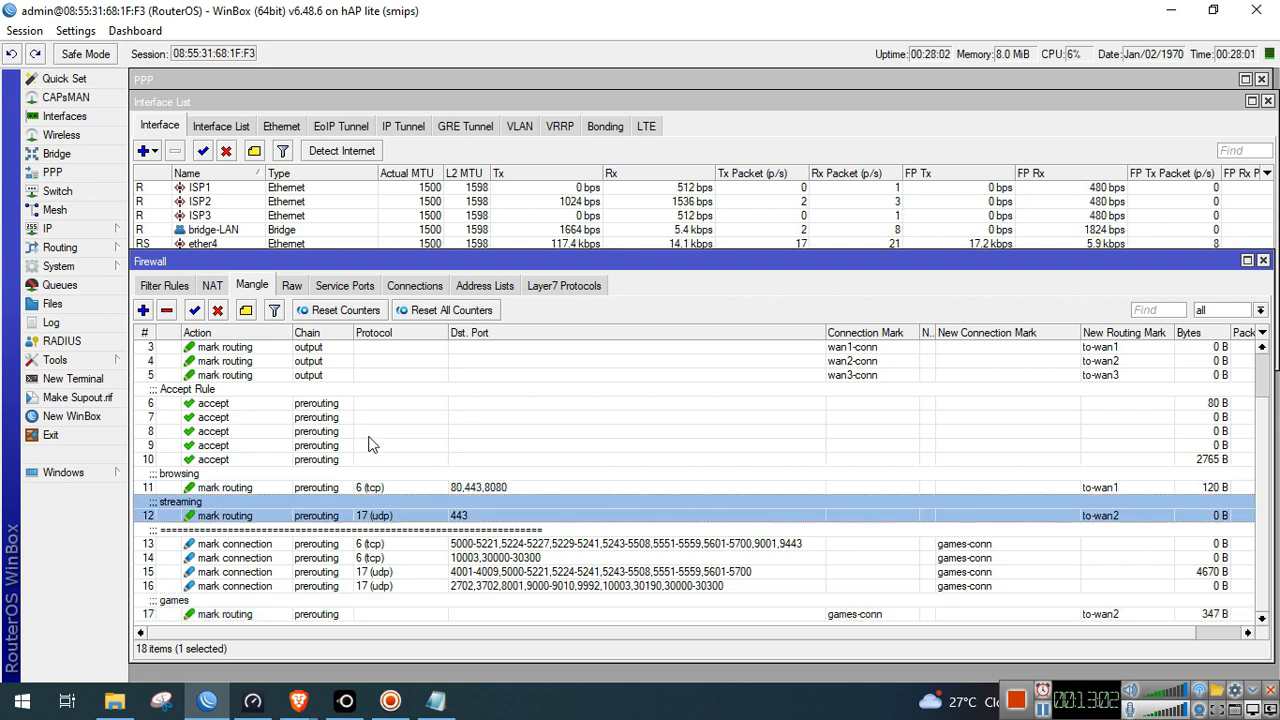
left_click(318, 489)
left_click(303, 517)
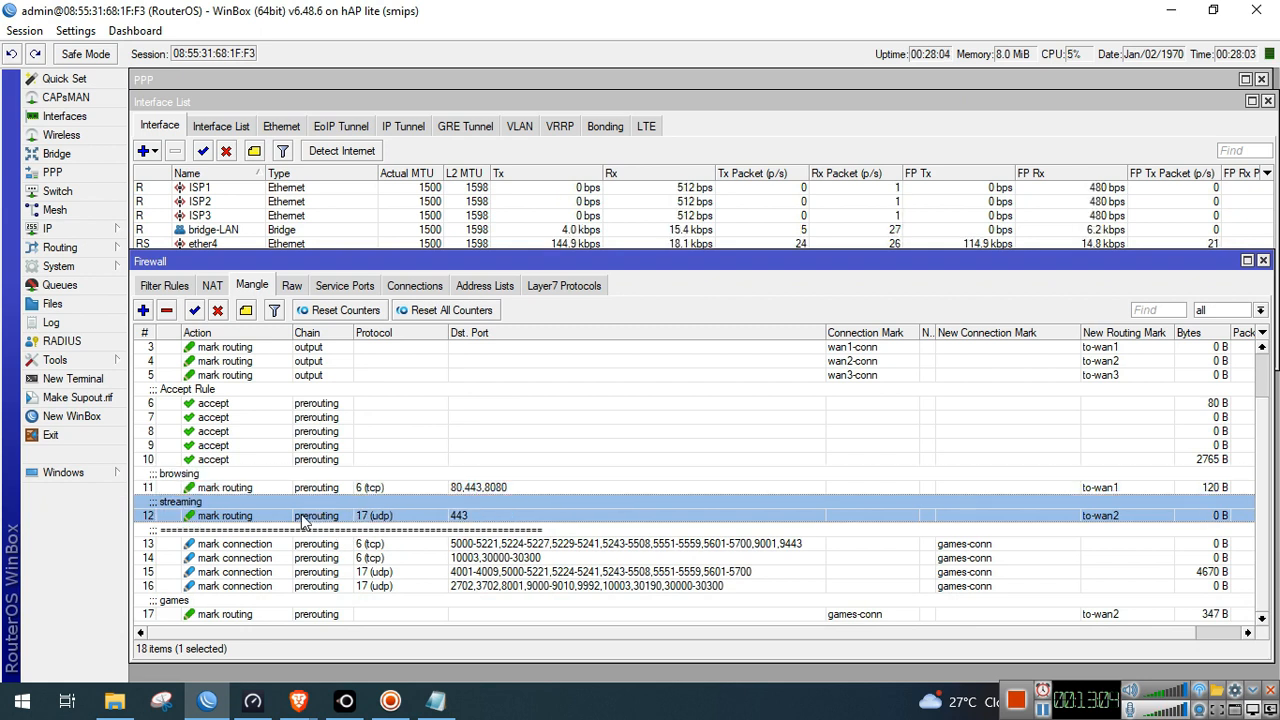
left_click(303, 616)
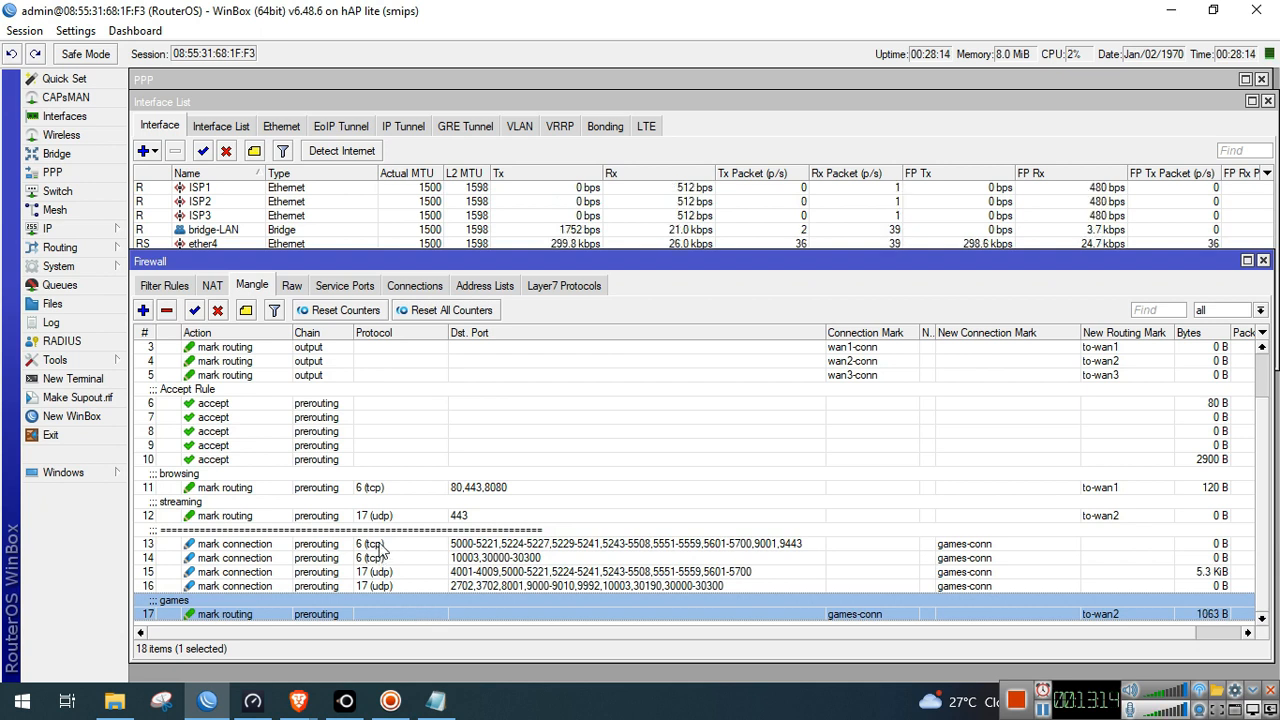
left_click(394, 484)
left_click(362, 516)
left_click(337, 560)
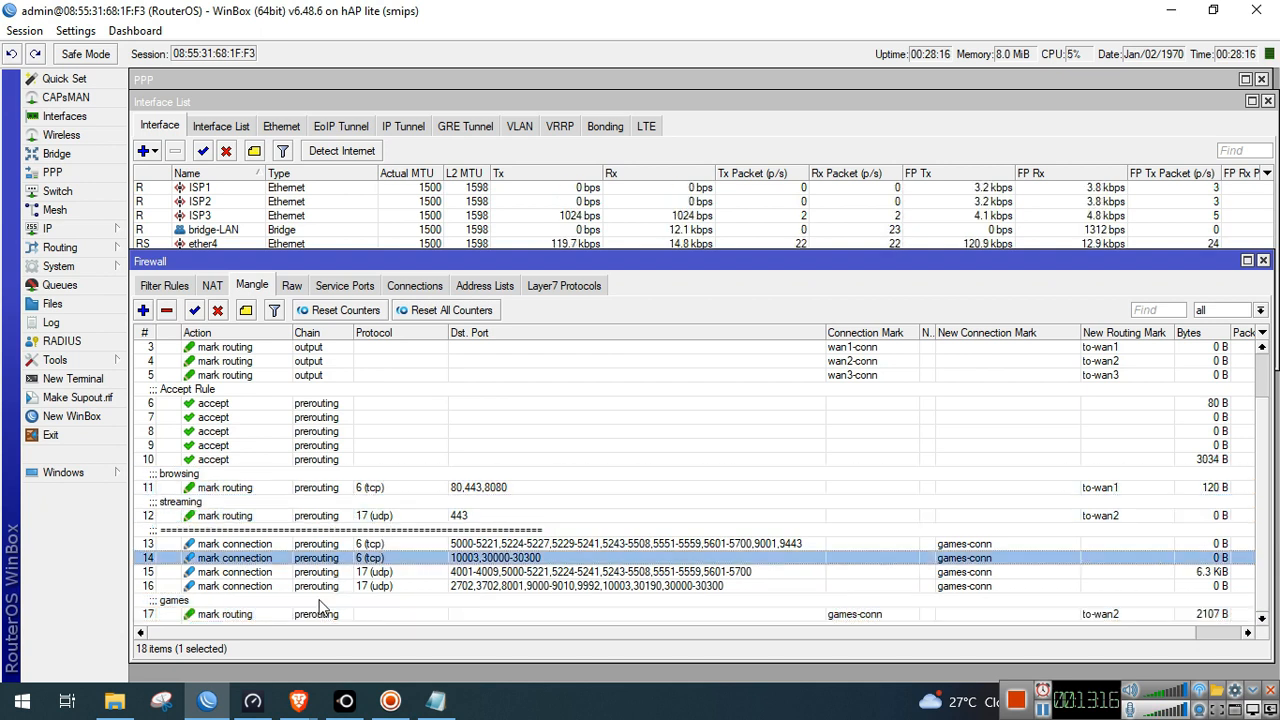
left_click(314, 614)
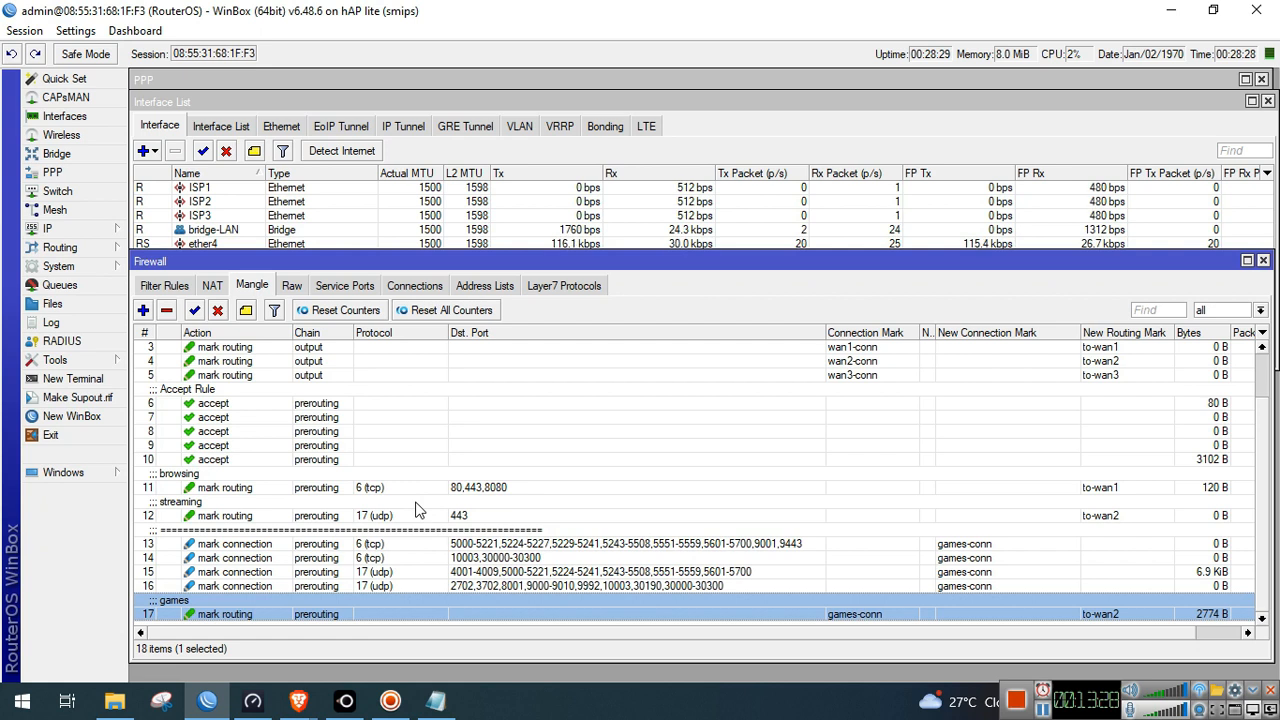
Create a prerouting mangle rule marking routing to to-wan3 and save it
left_click(143, 310)
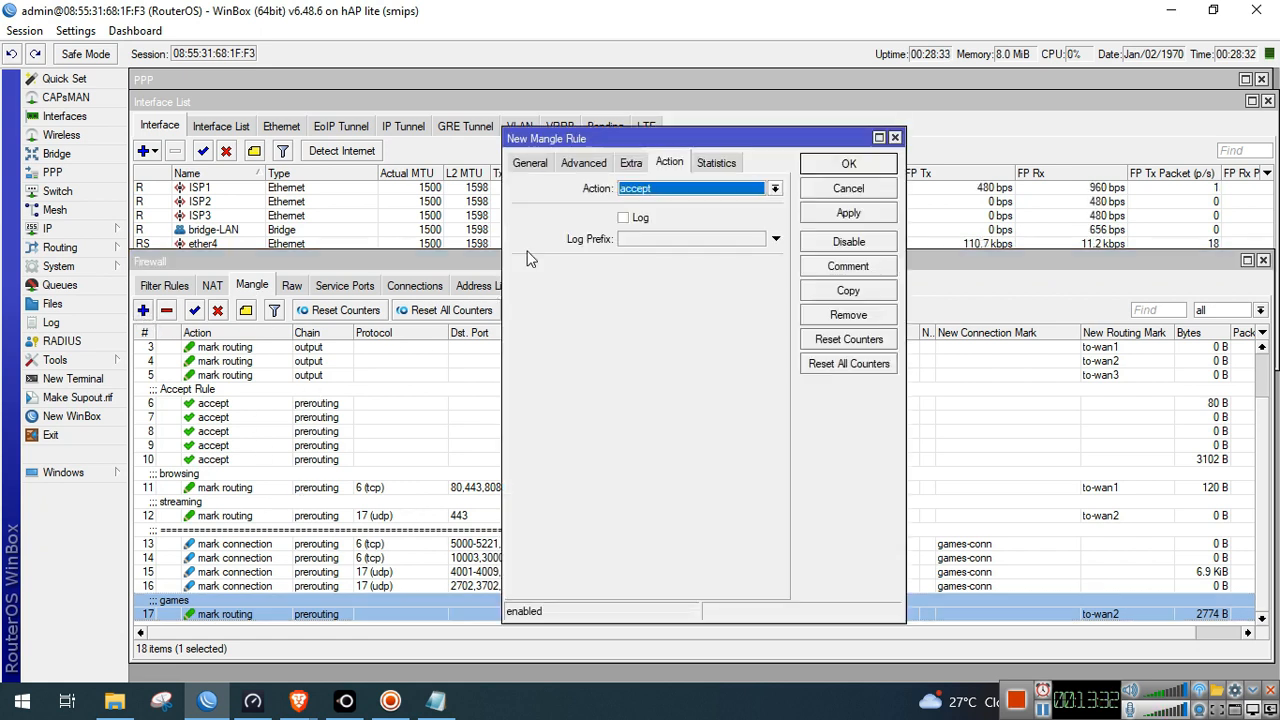
left_click(532, 163)
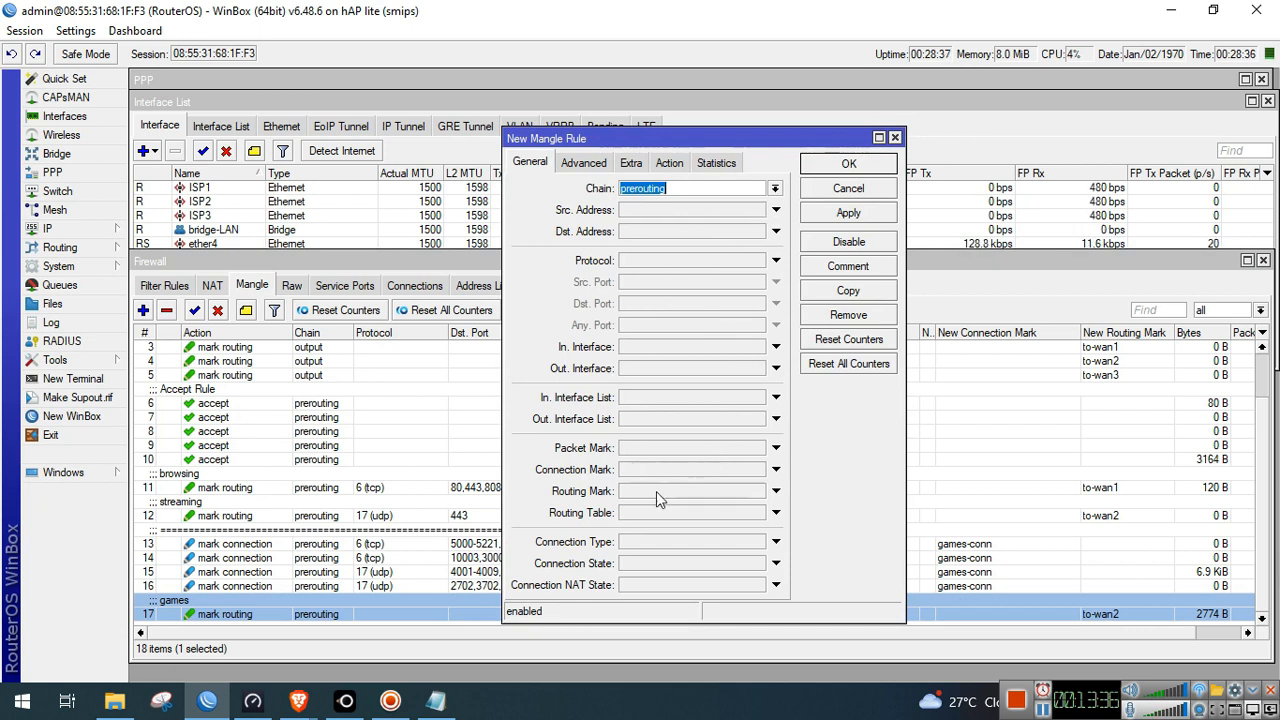
left_click(670, 162)
left_click(686, 190)
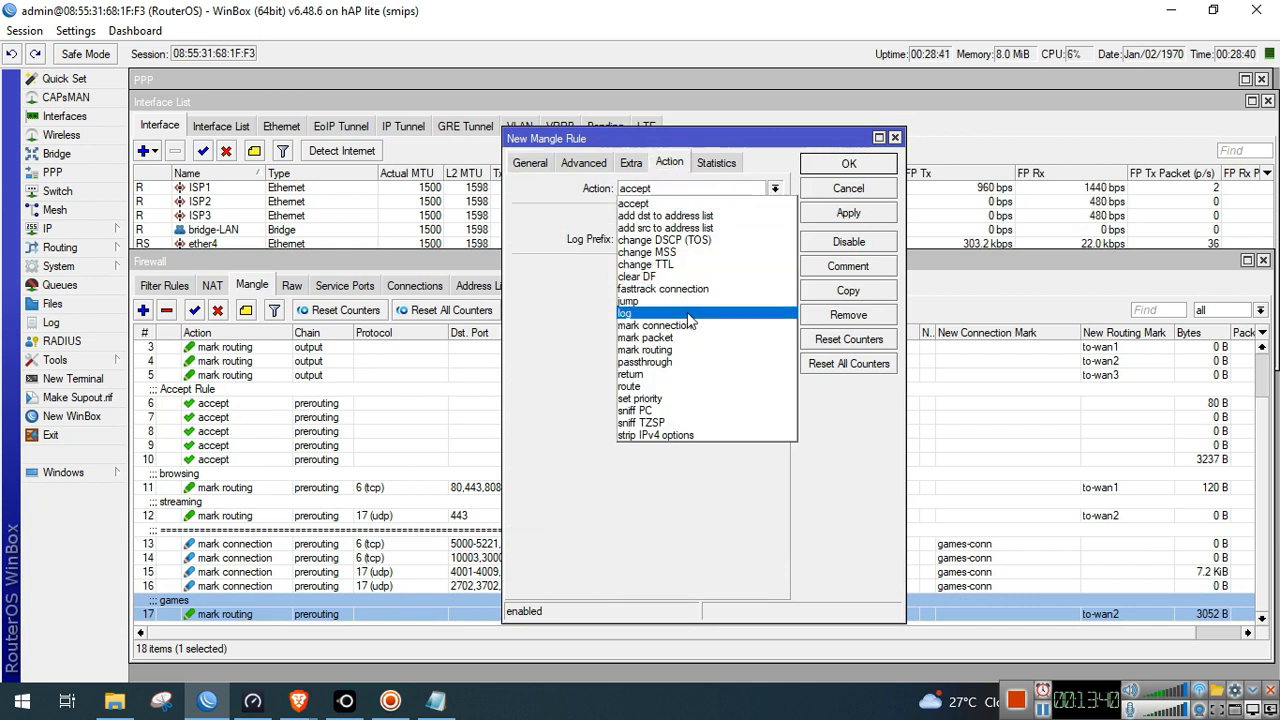
left_click(684, 349)
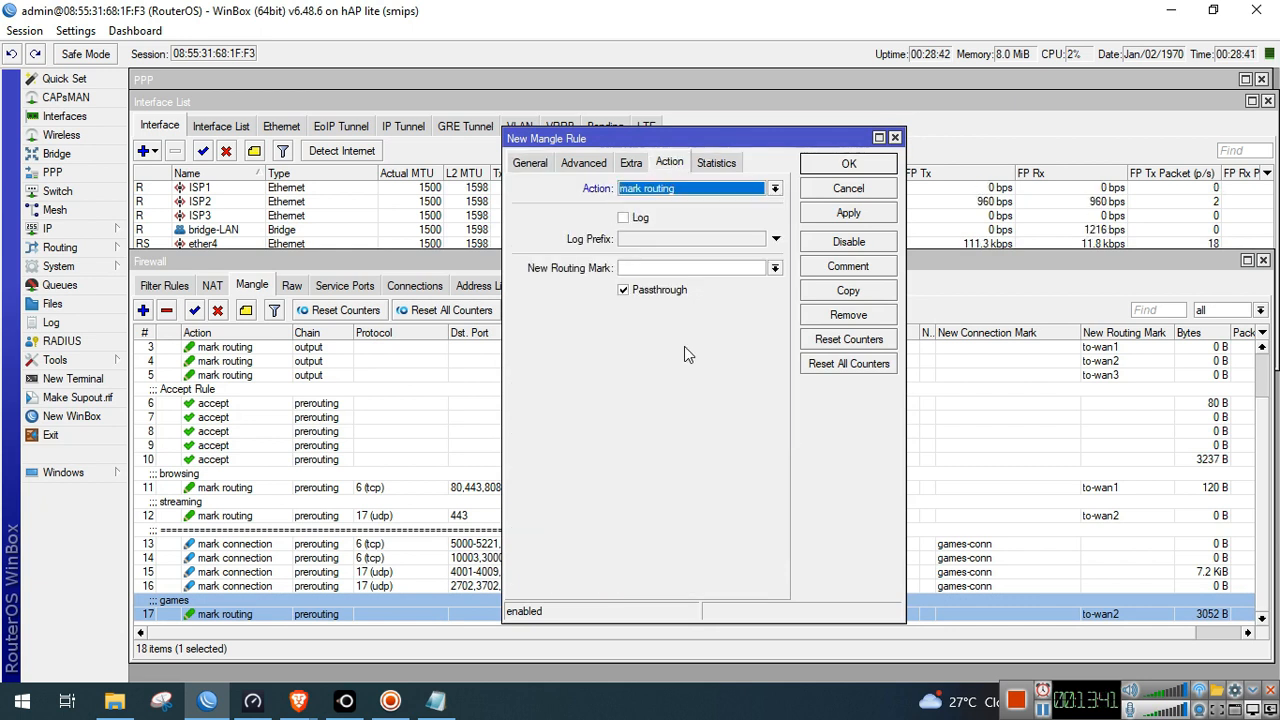
left_click(775, 268)
left_click(727, 320)
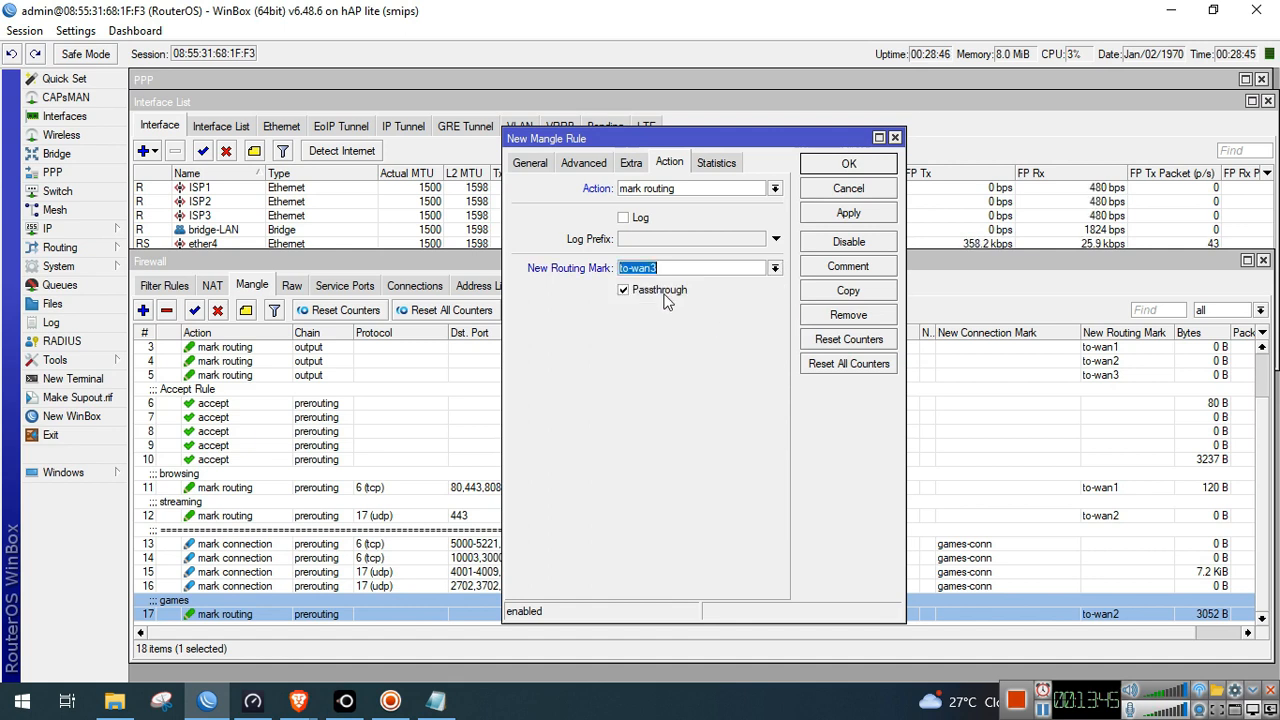
left_click(533, 165)
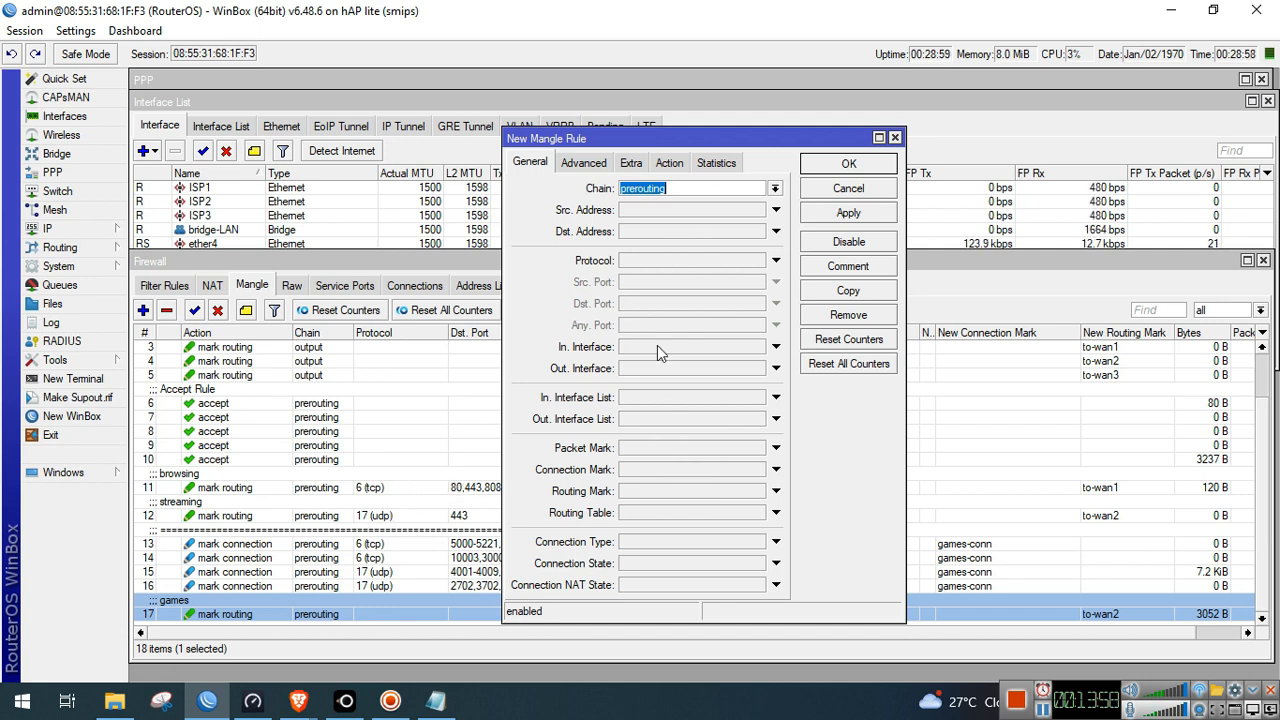
left_click(683, 168)
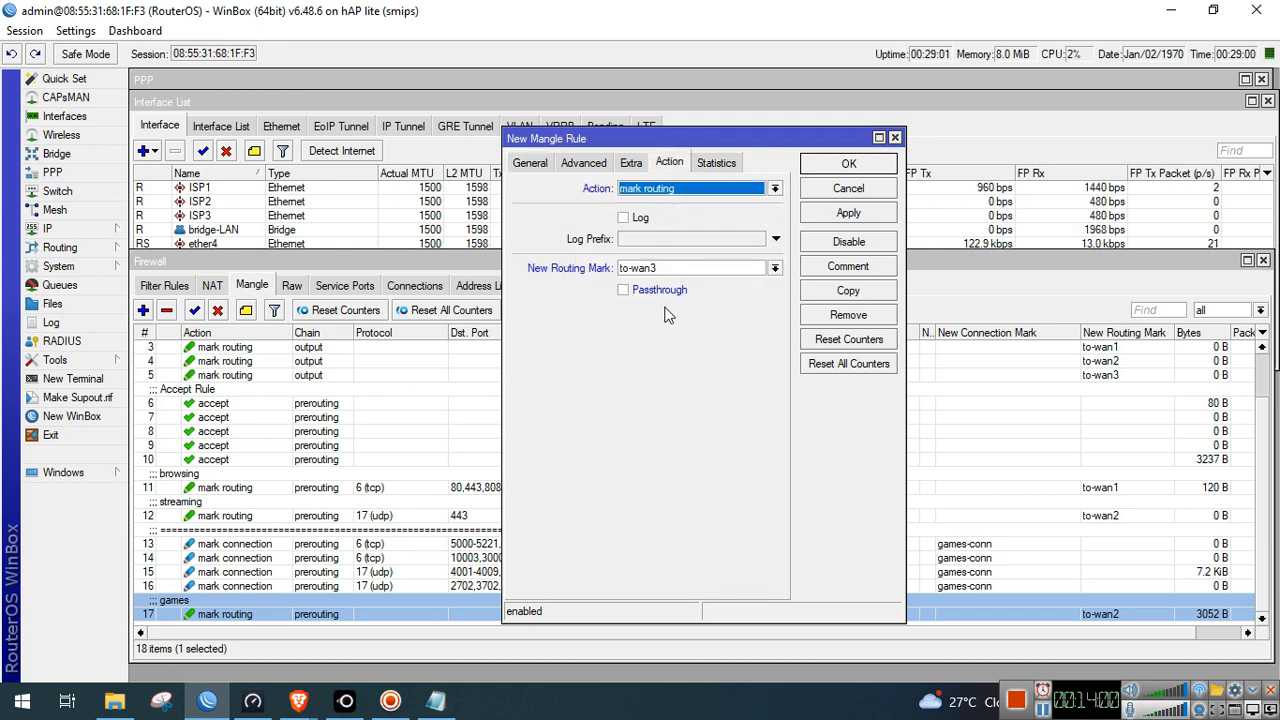
left_click(848, 213)
left_click(848, 164)
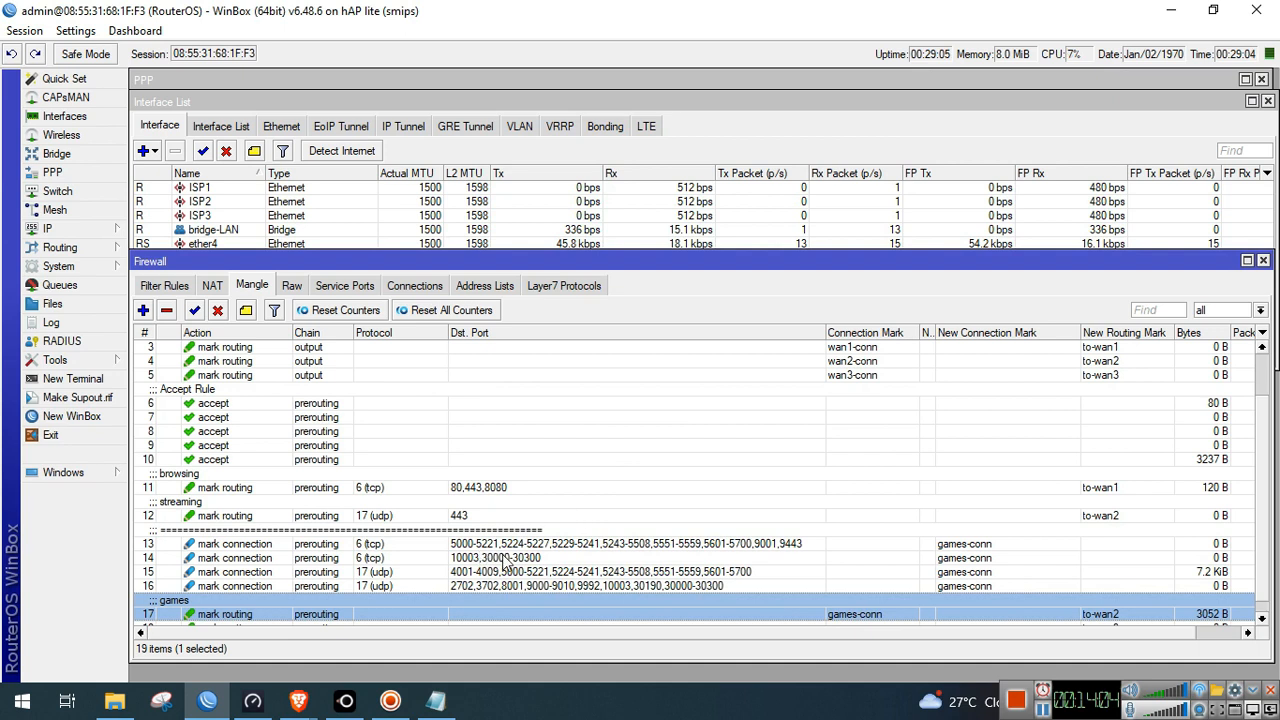
Comment the new rule 18 as 'others'
scroll(421, 607, "down", 1)
left_click(410, 614)
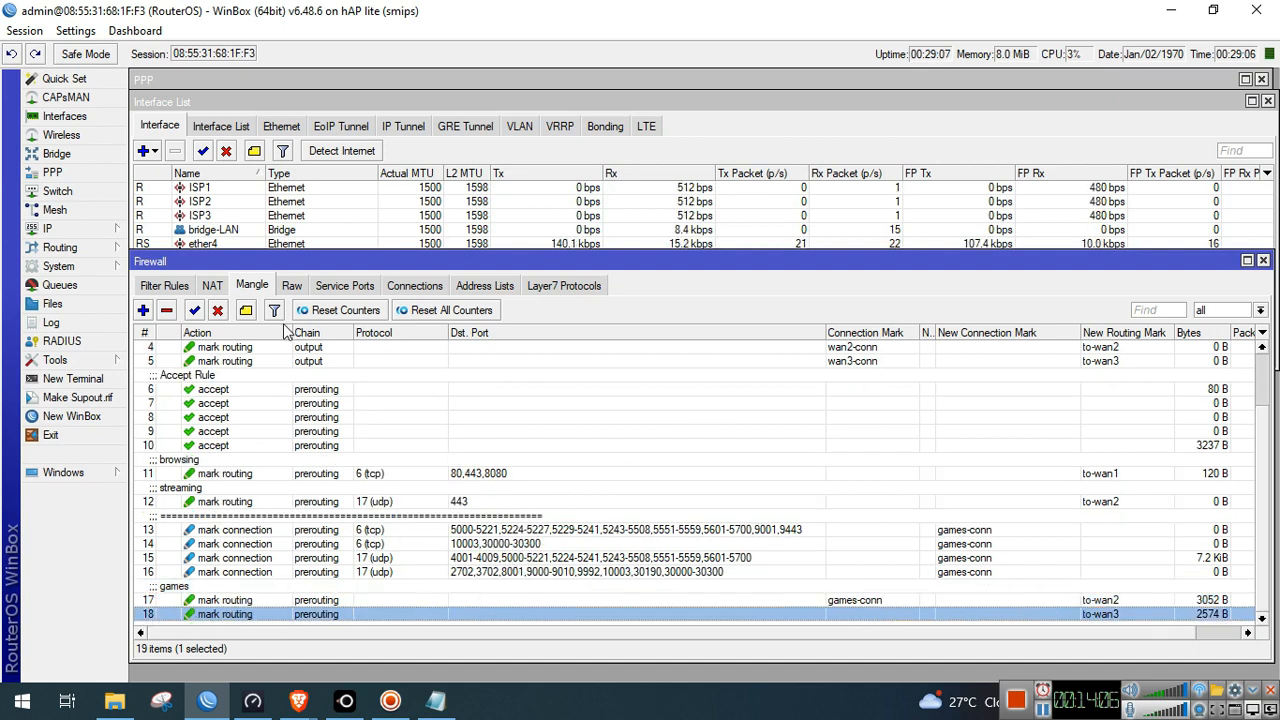
left_click(246, 310)
type("othe")
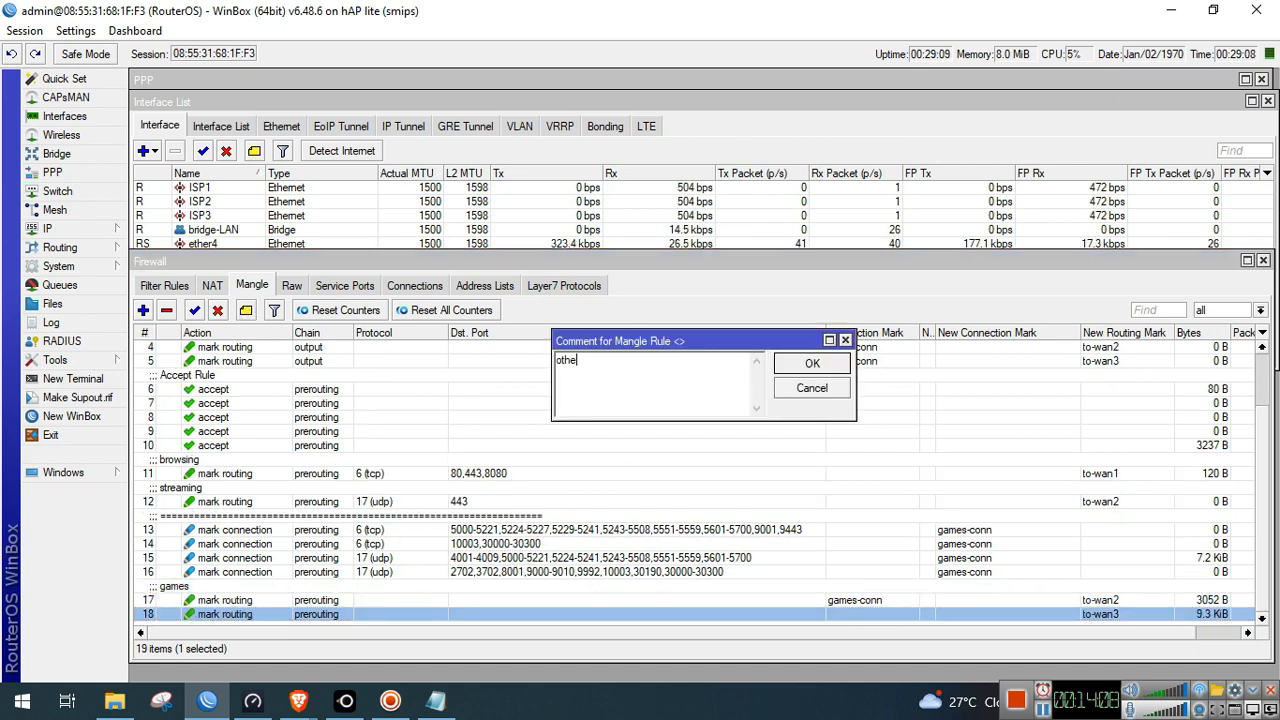
type("rs")
left_click(790, 362)
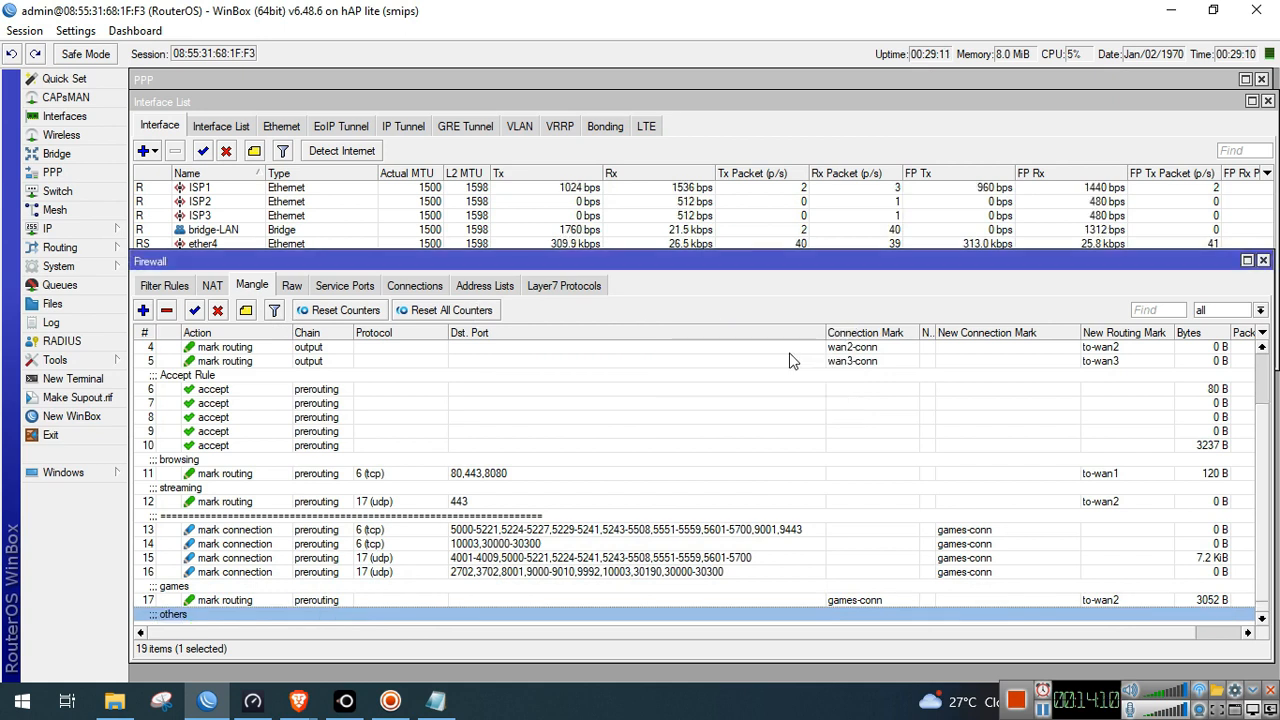
scroll(620, 476, "down", 1)
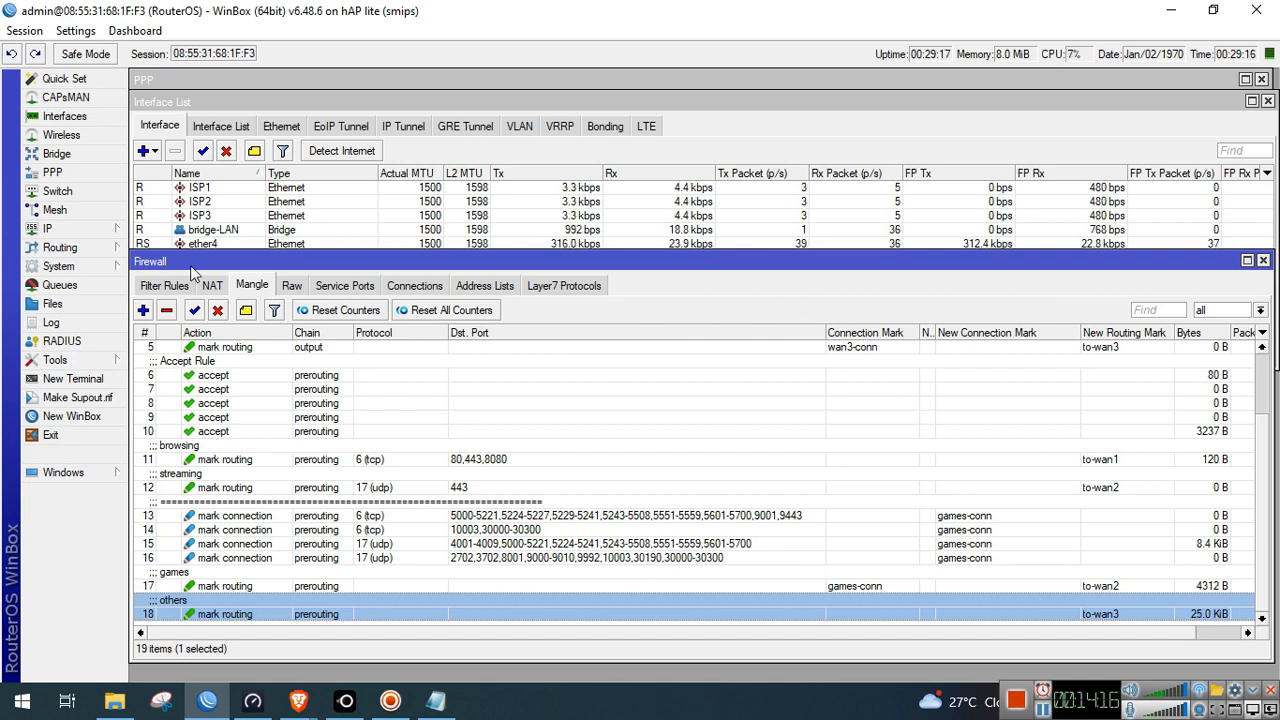
Add static route 0.0.0.0/0 via pppoe-out1, ping gateway check, distance 1
left_click(93, 228)
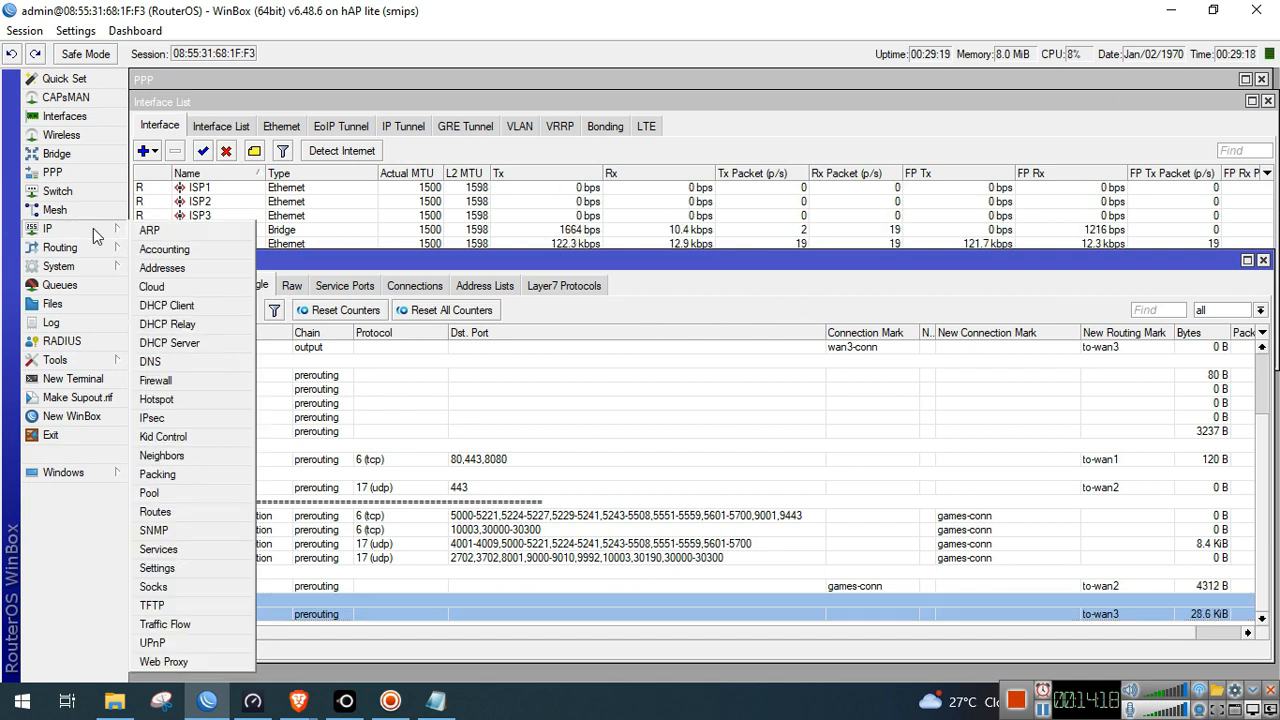
left_click(182, 512)
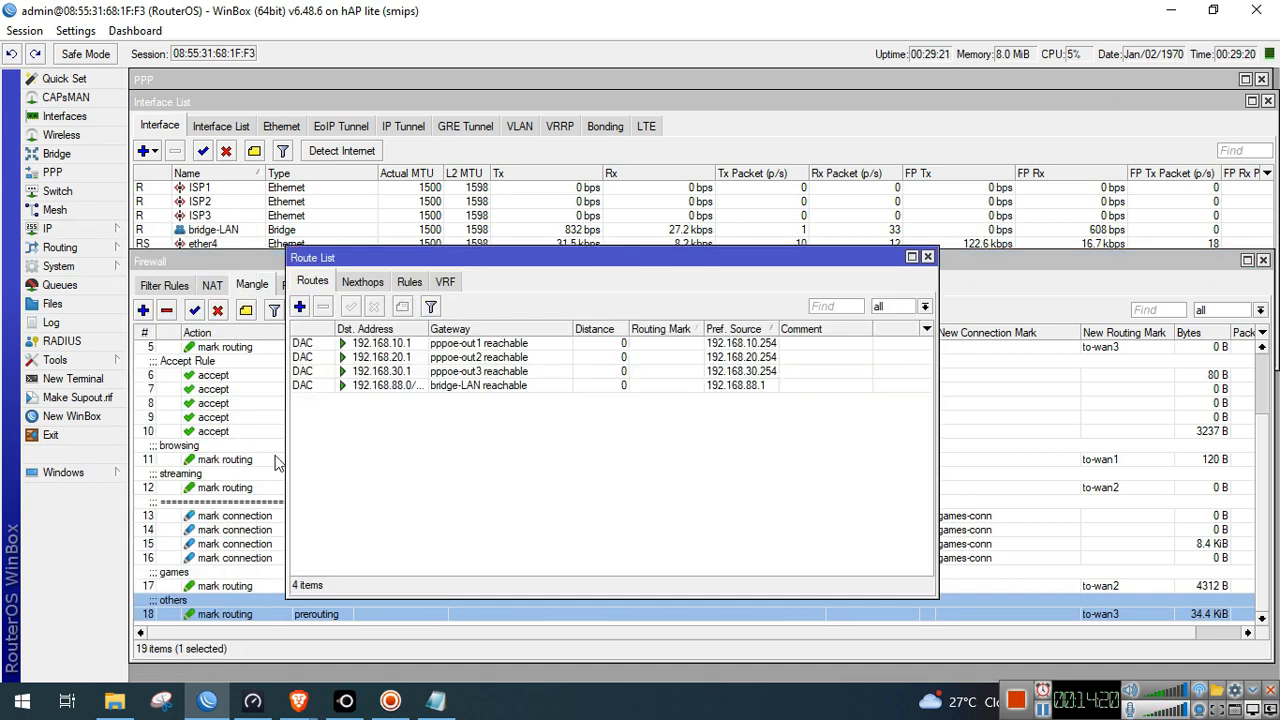
left_click(300, 308)
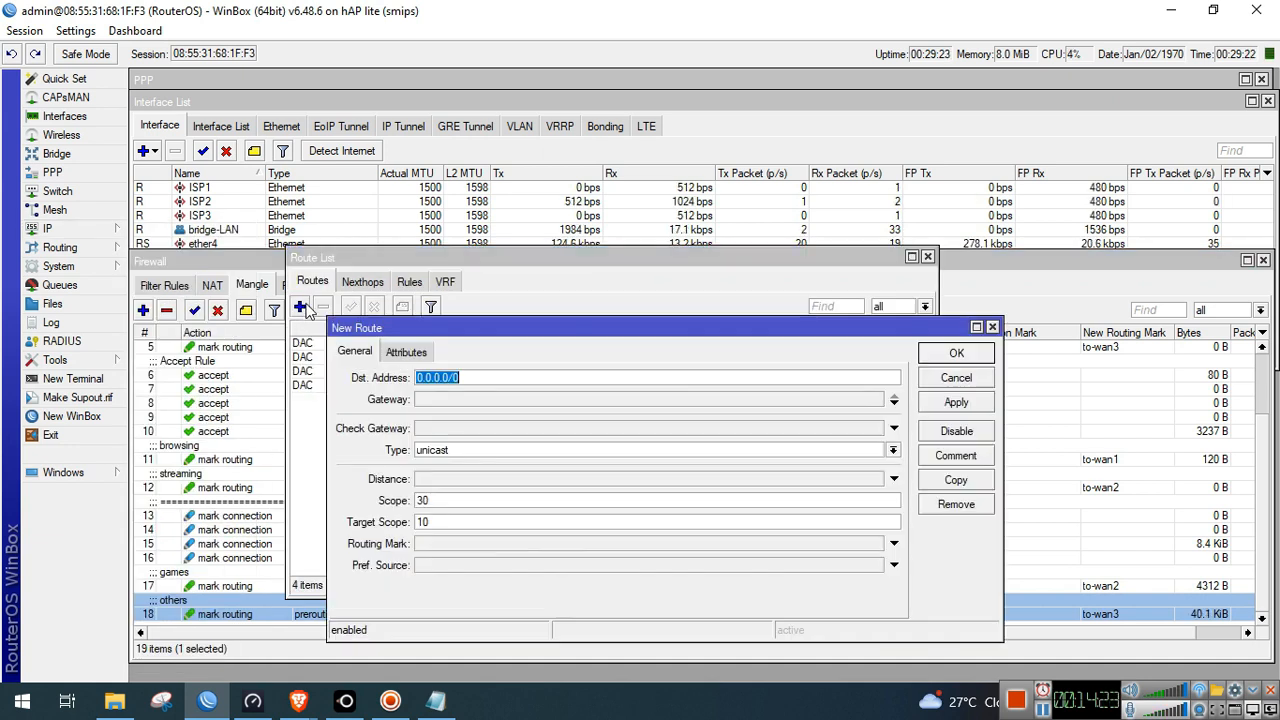
left_click(505, 400)
left_click(594, 399)
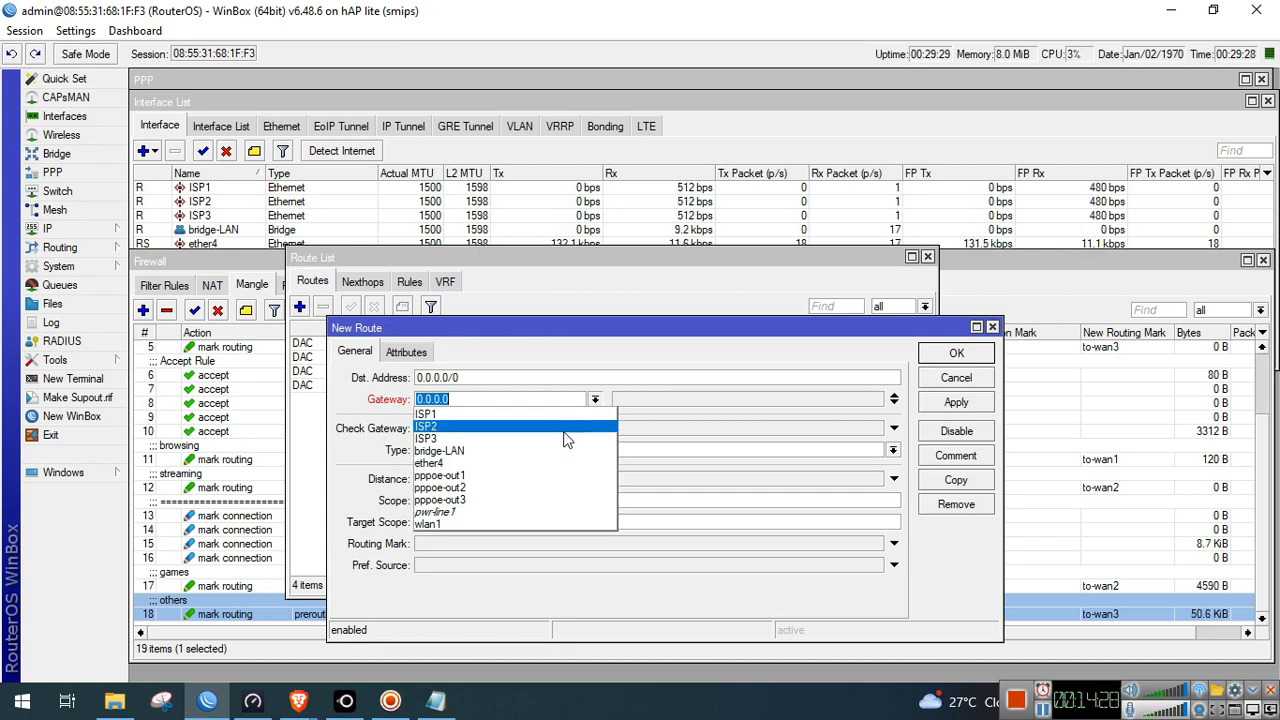
left_click(527, 466)
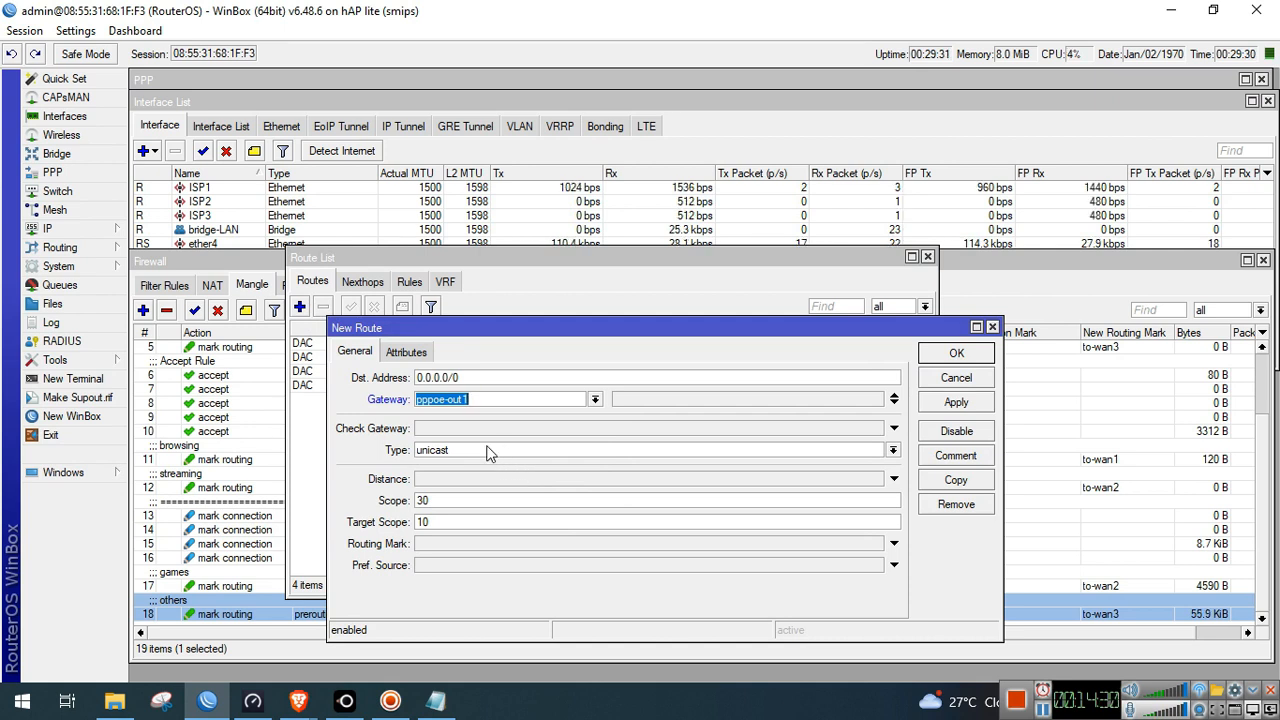
left_click(490, 429)
left_click(481, 481)
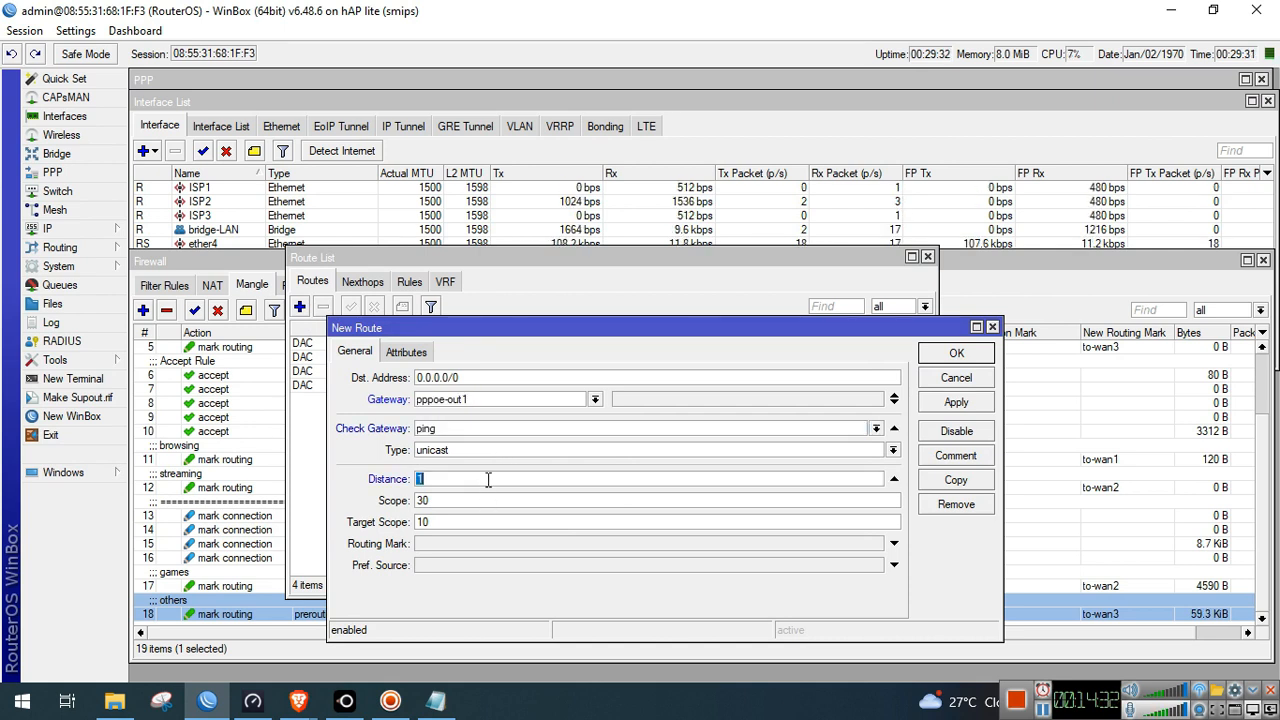
left_click(954, 404)
left_click(956, 354)
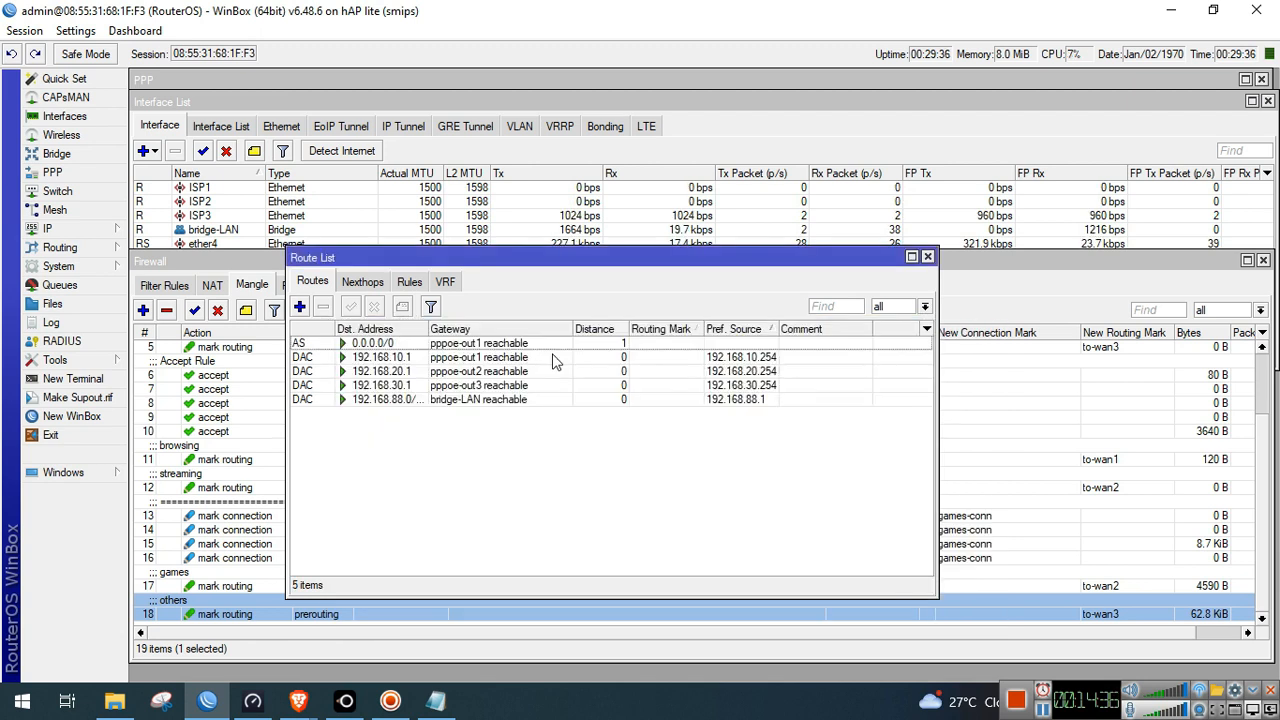
Add a ping-checked default route via pppoe-out2 with distance 2
left_click(300, 307)
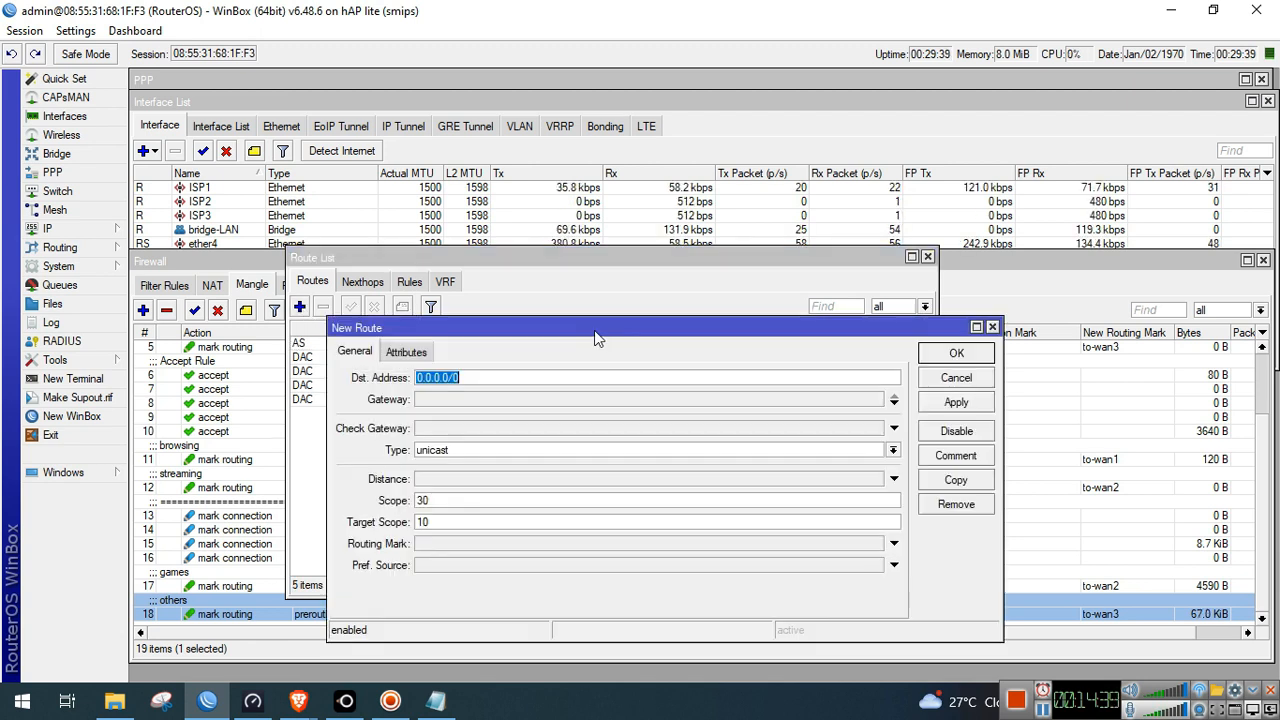
left_click(580, 400)
left_click(595, 399)
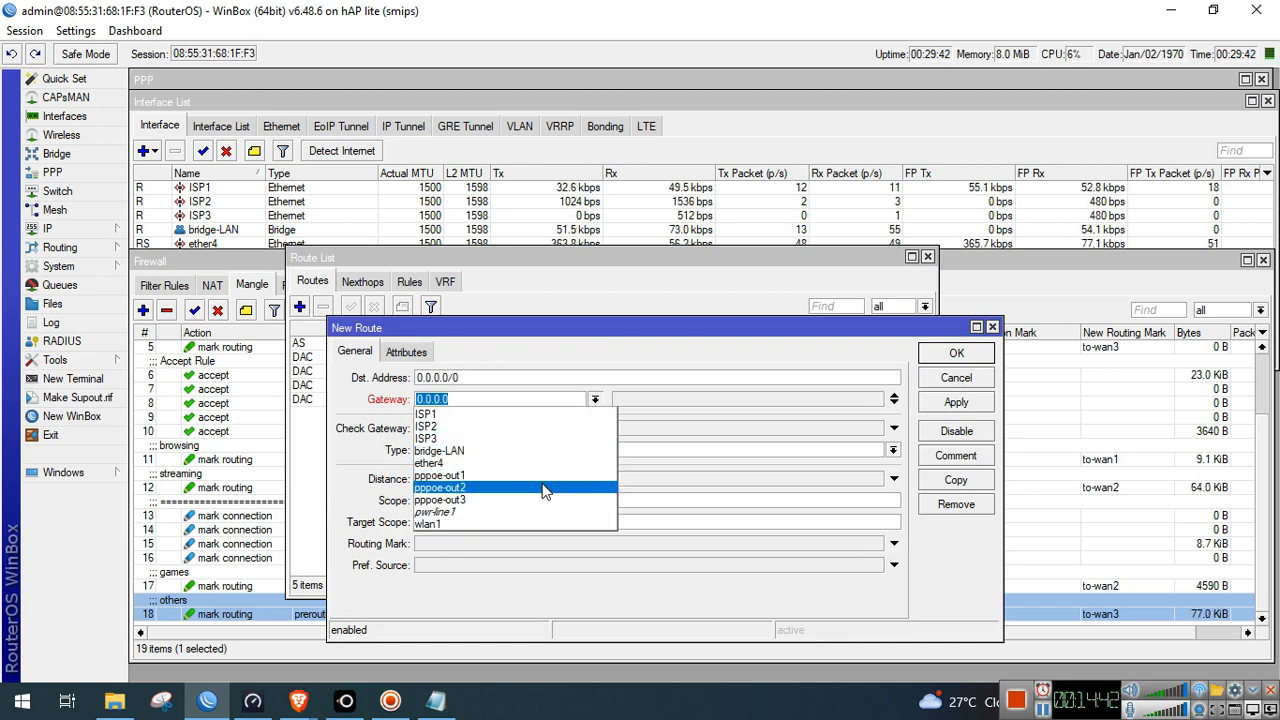
left_click(545, 486)
left_click(505, 428)
left_click(487, 481)
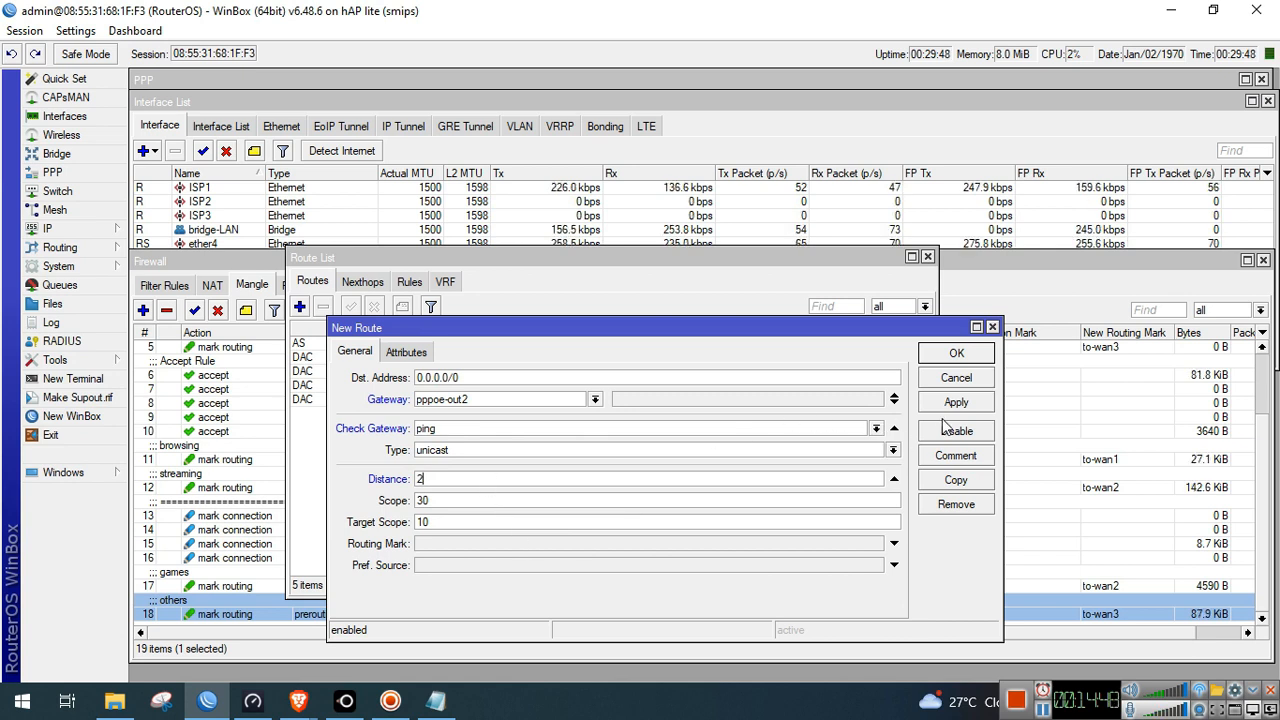
left_click(956, 353)
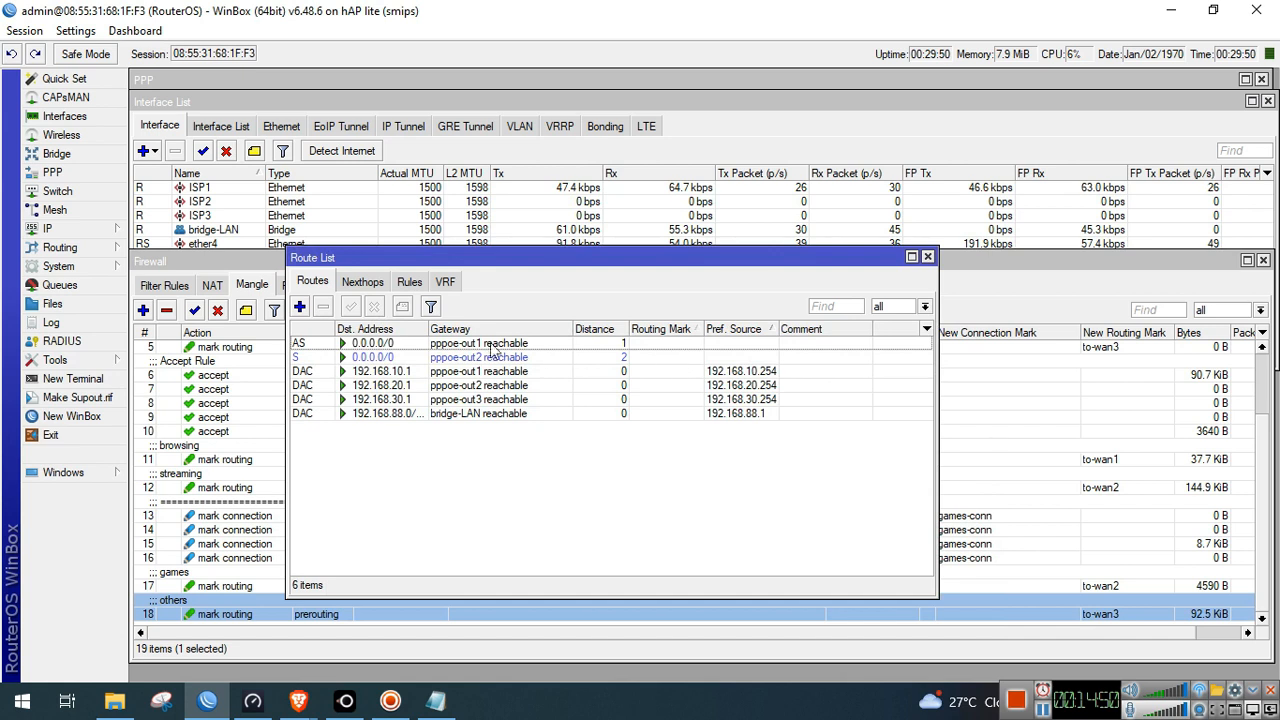
Add a ping-checked default route via pppoe-out3 with distance 3
left_click(299, 307)
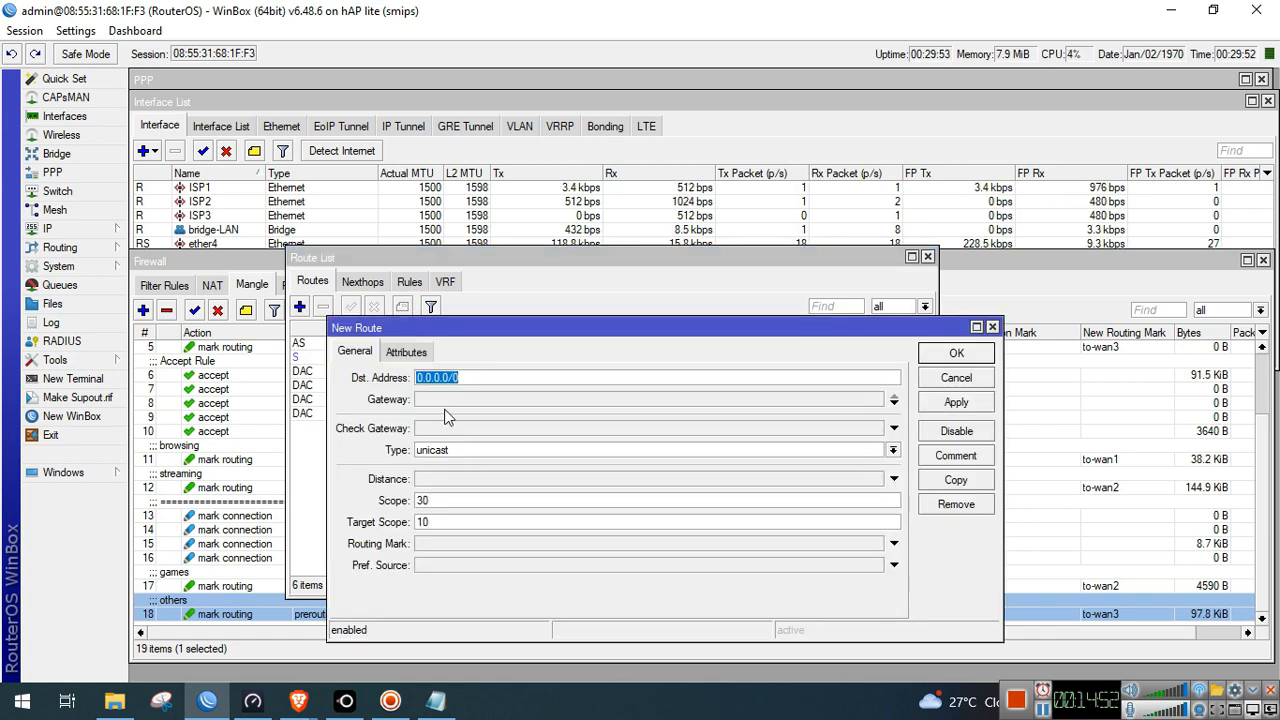
left_click(447, 400)
left_click(594, 399)
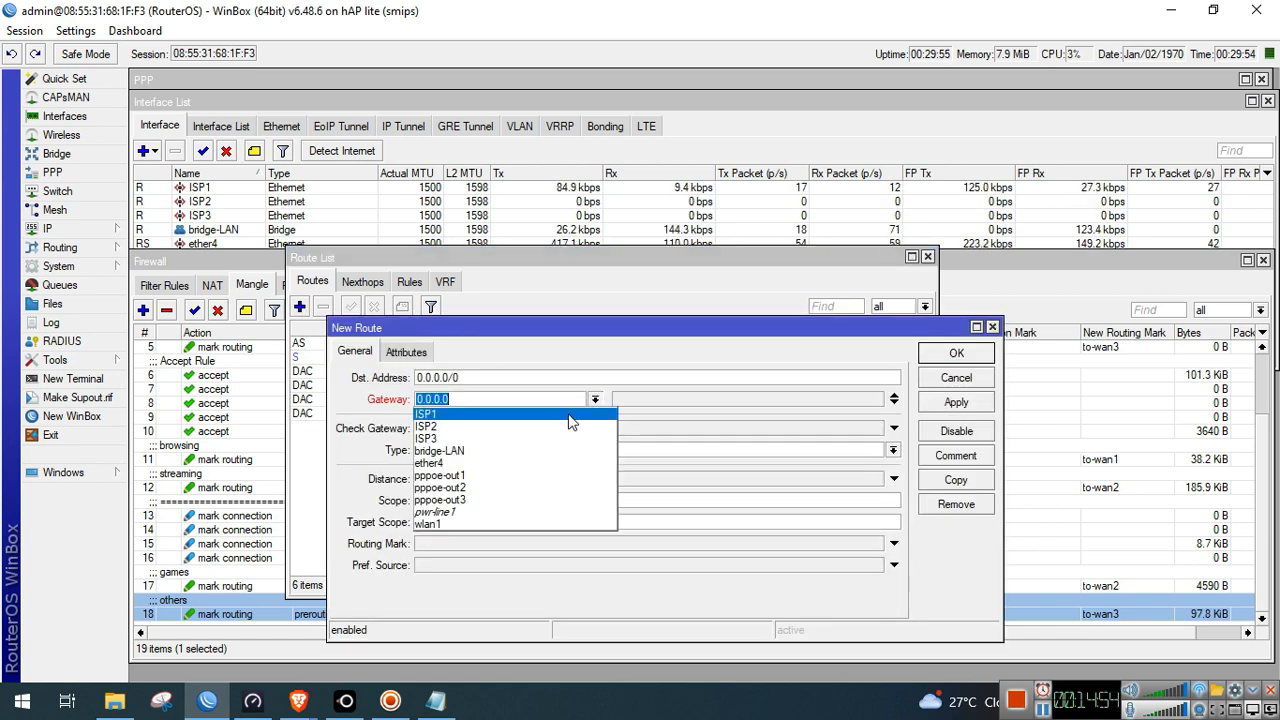
left_click(527, 500)
left_click(490, 430)
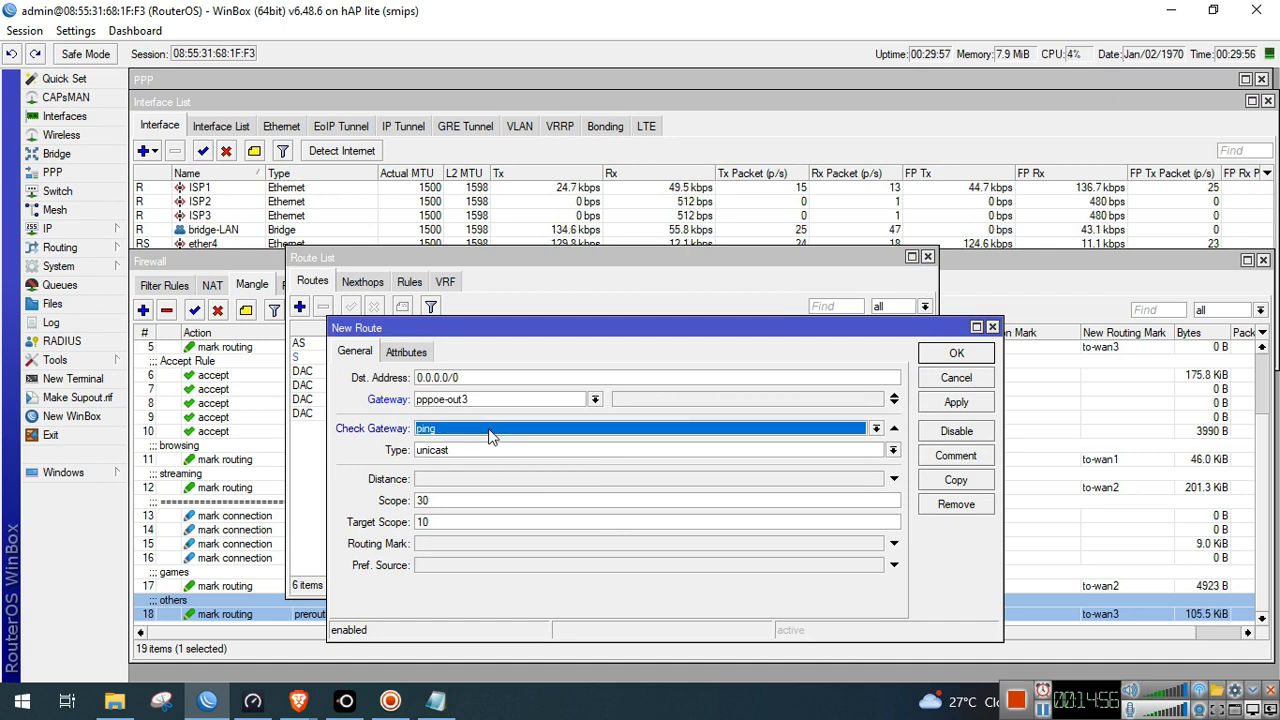
left_click(489, 481)
type("3")
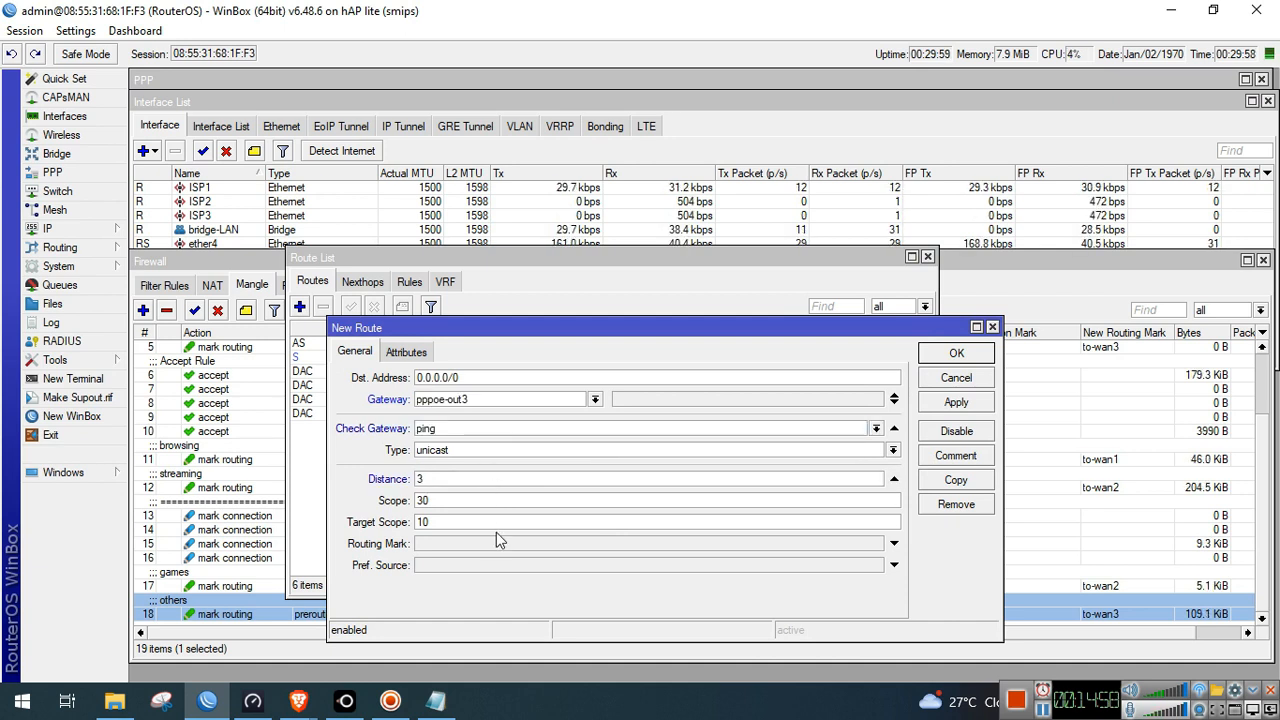
left_click(950, 404)
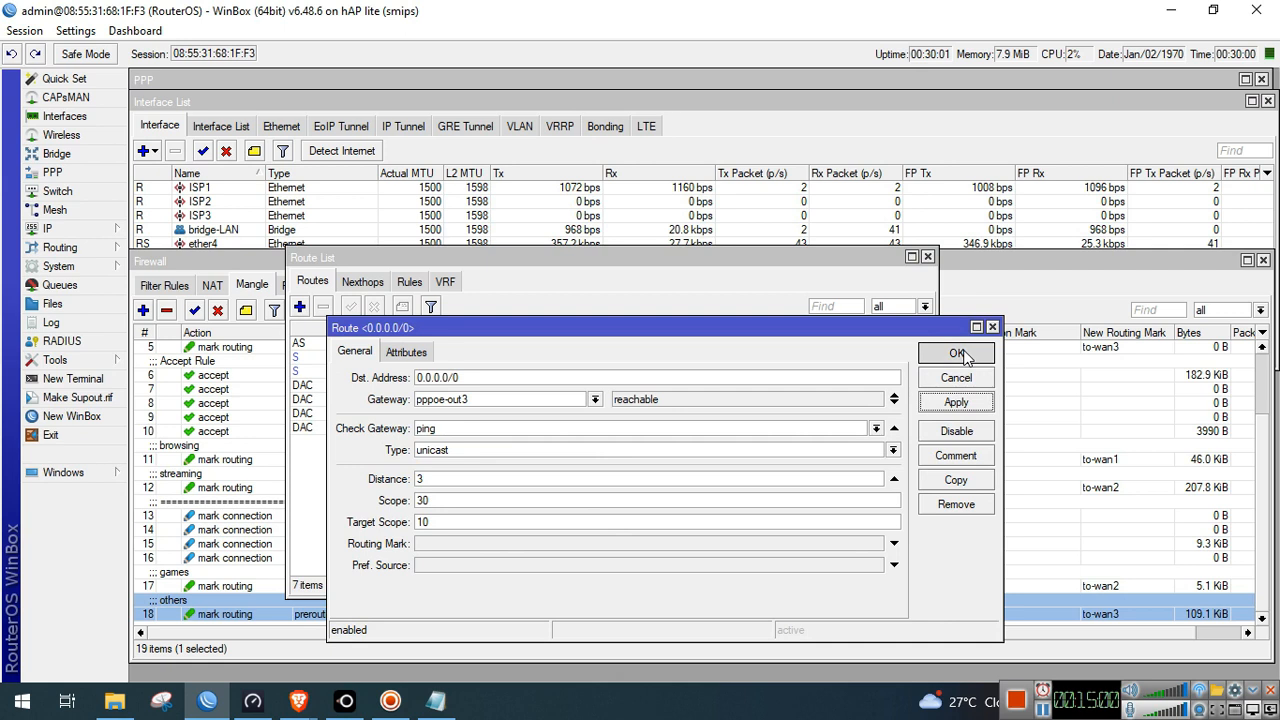
left_click(952, 353)
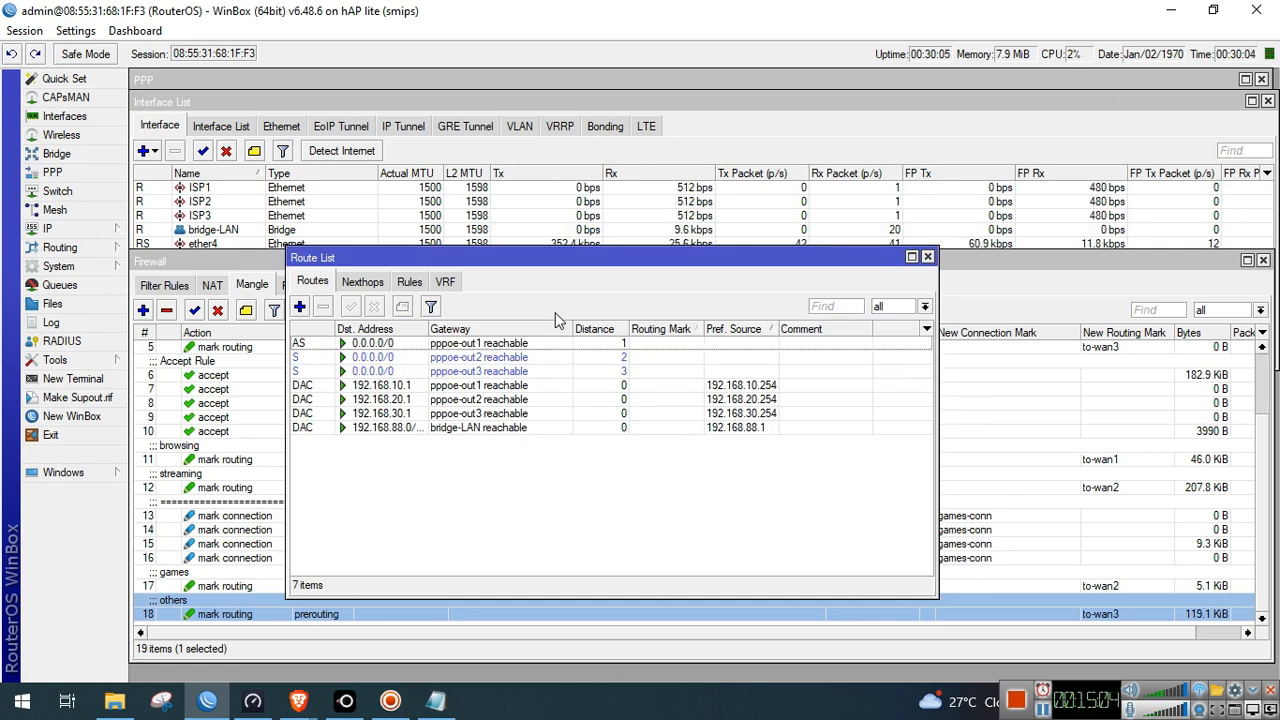
Add a default route via pppoe-out1, distance 1, with routing mark to-wan1
left_click_drag(572, 270, 598, 140)
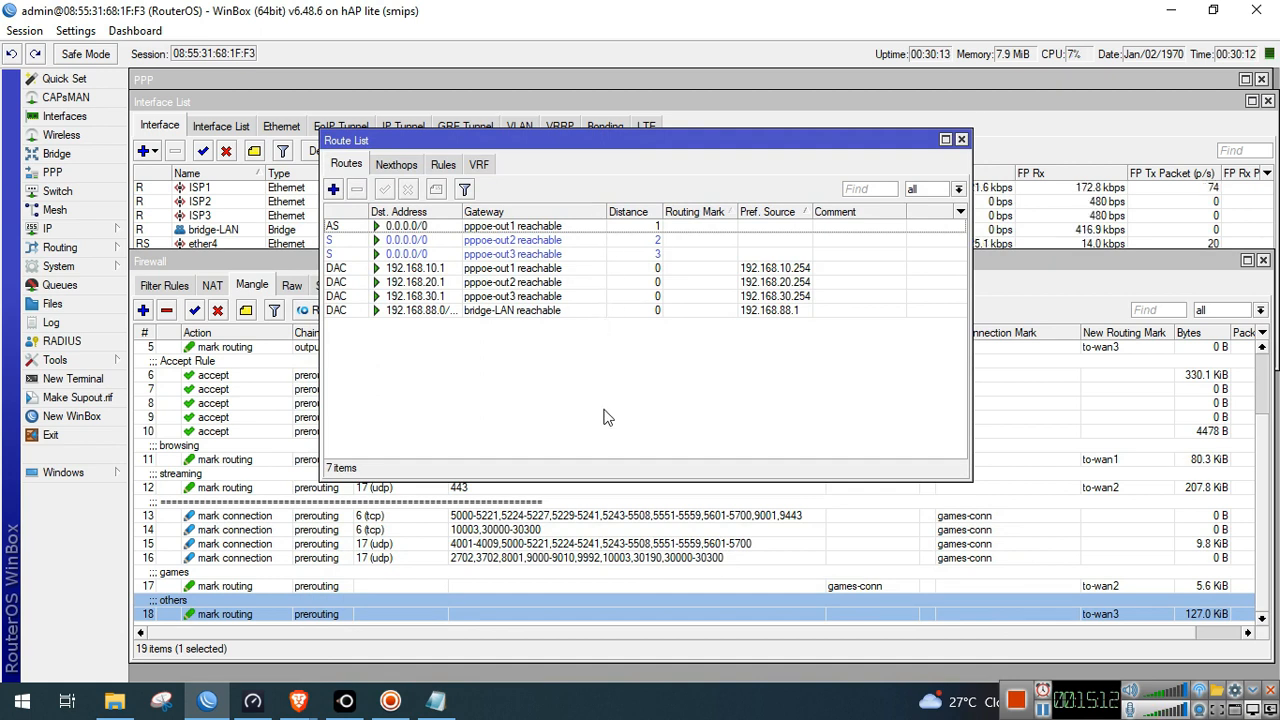
left_click(333, 189)
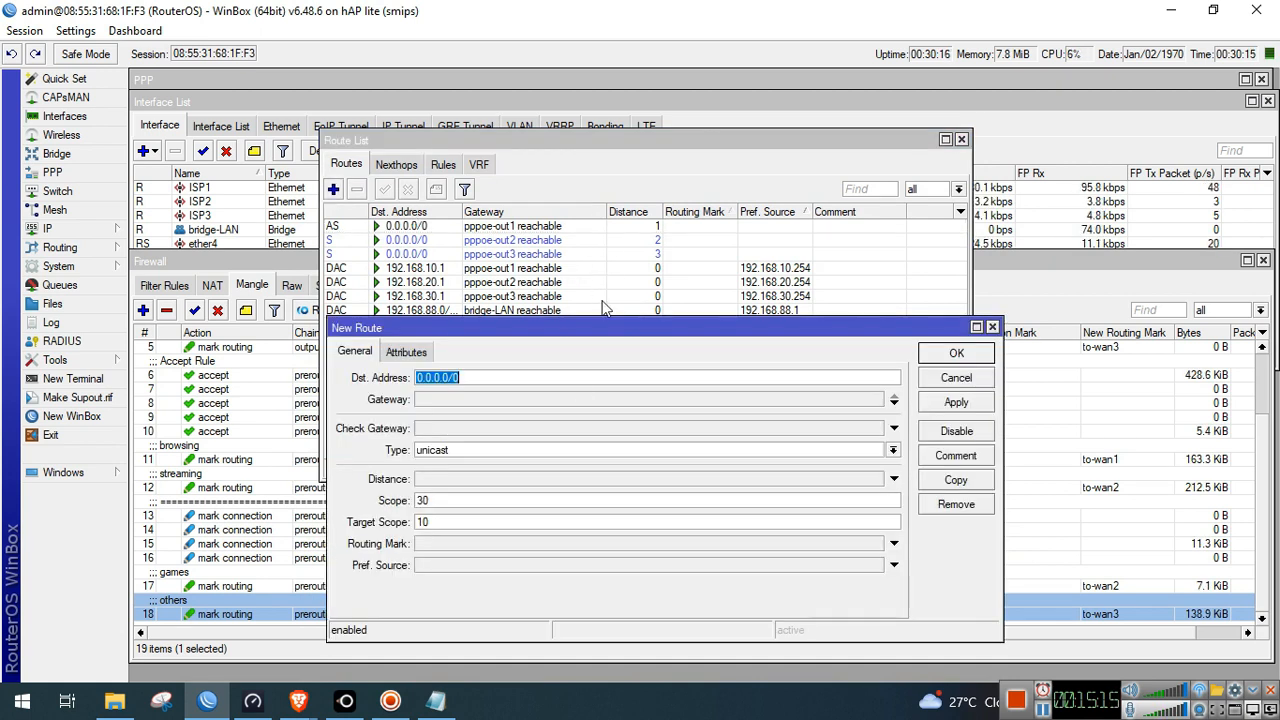
left_click(565, 401)
left_click(565, 401)
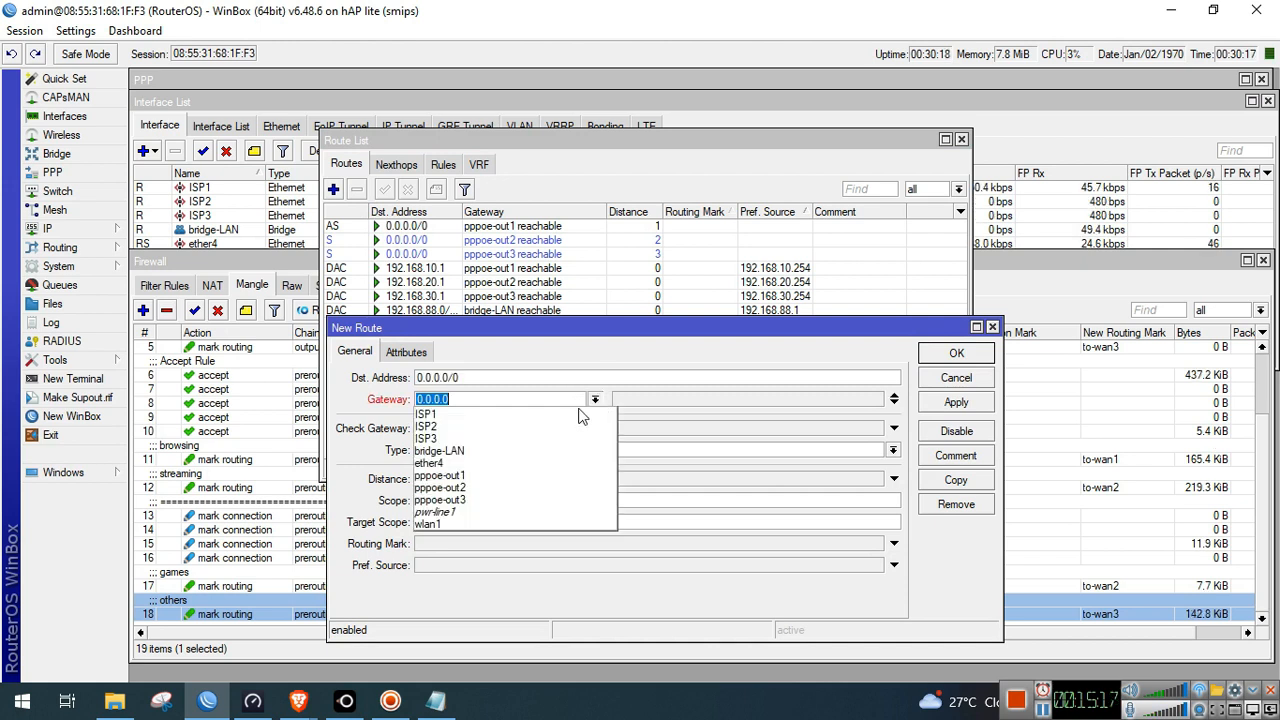
left_click(543, 477)
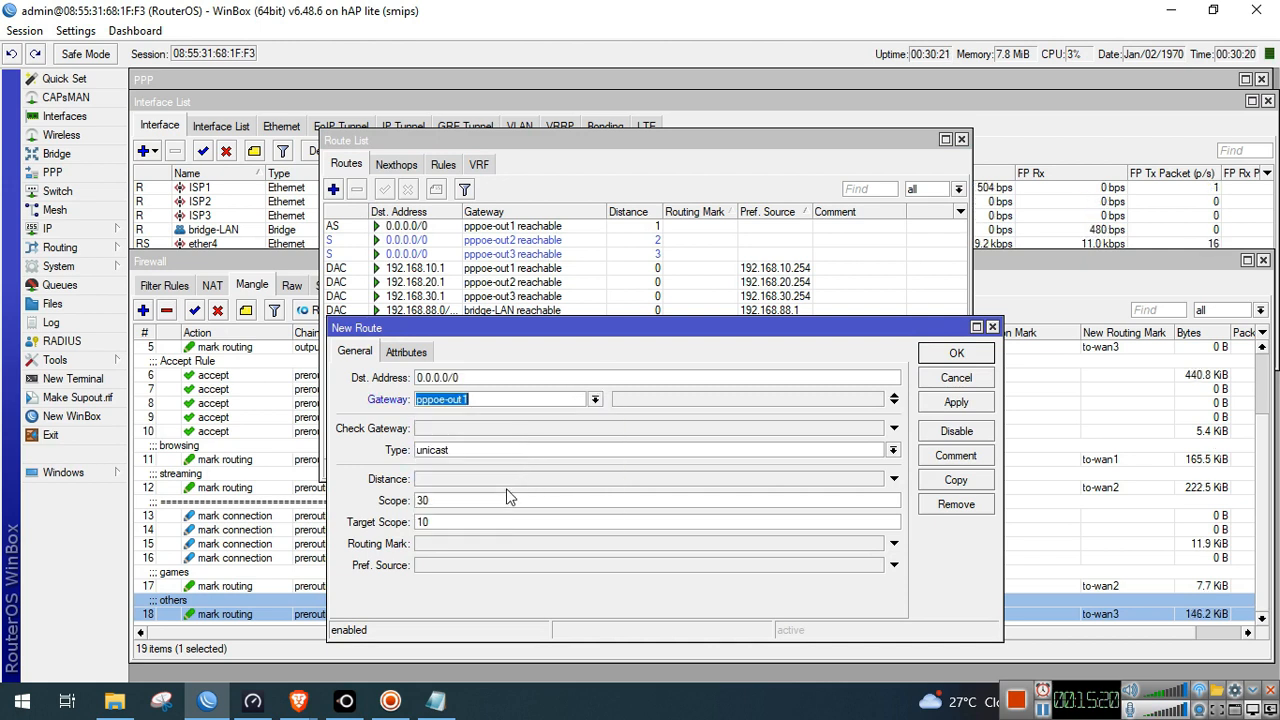
left_click(508, 480)
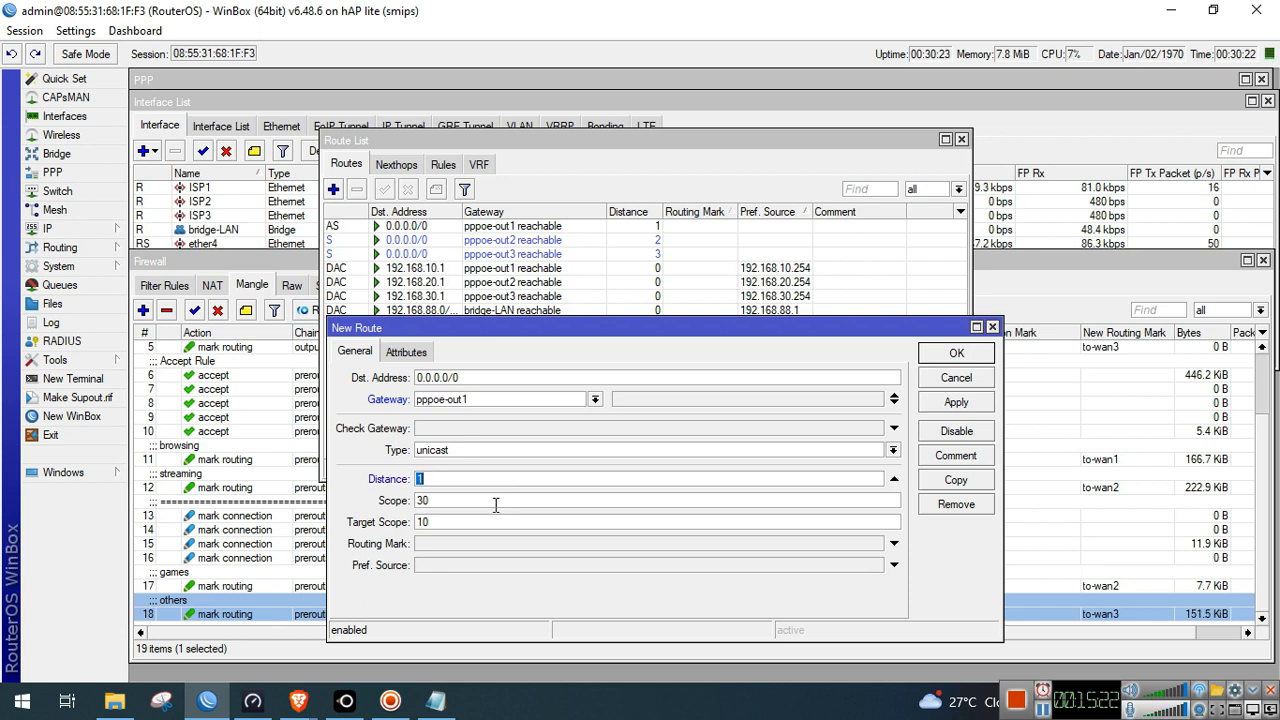
left_click(490, 541)
left_click(875, 545)
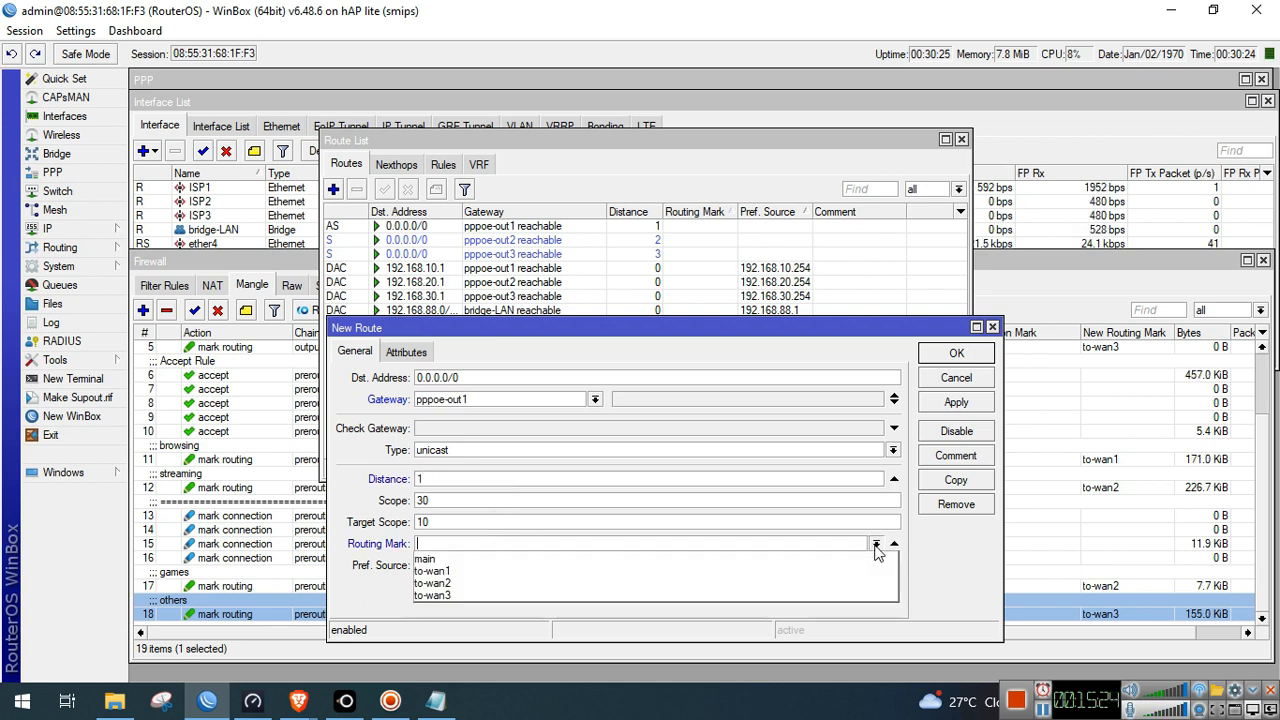
left_click(785, 571)
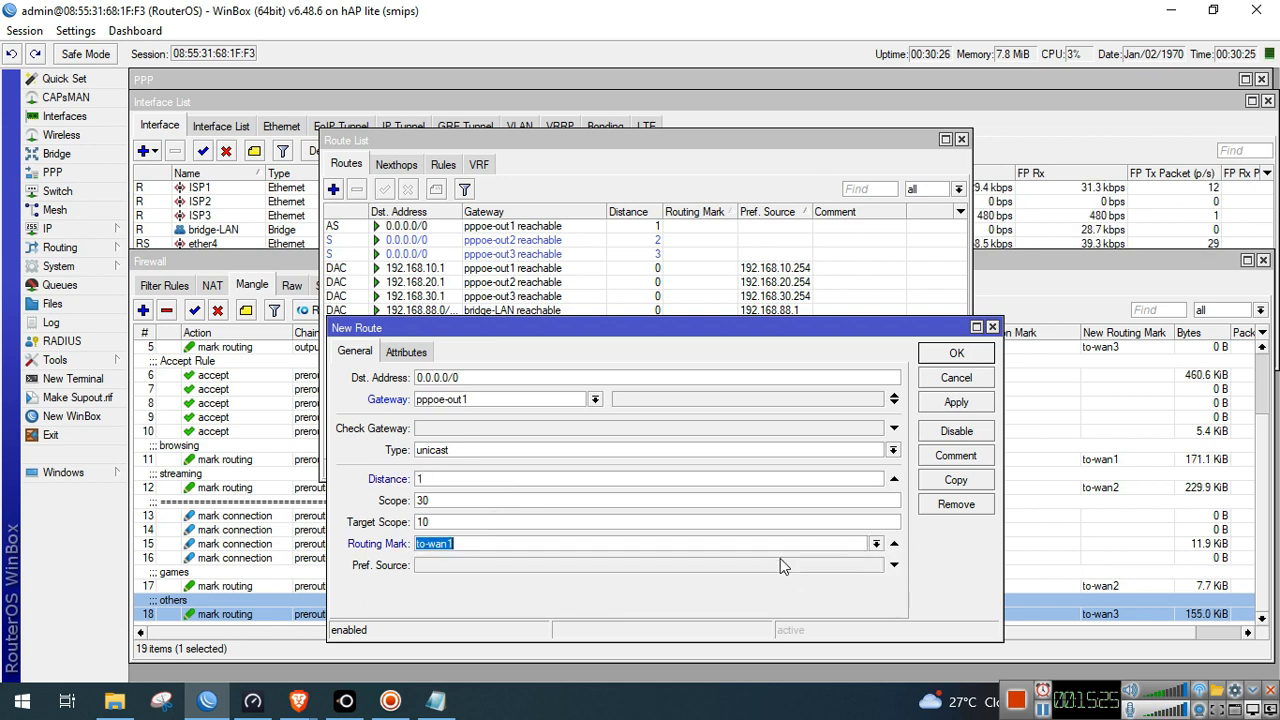
left_click(956, 404)
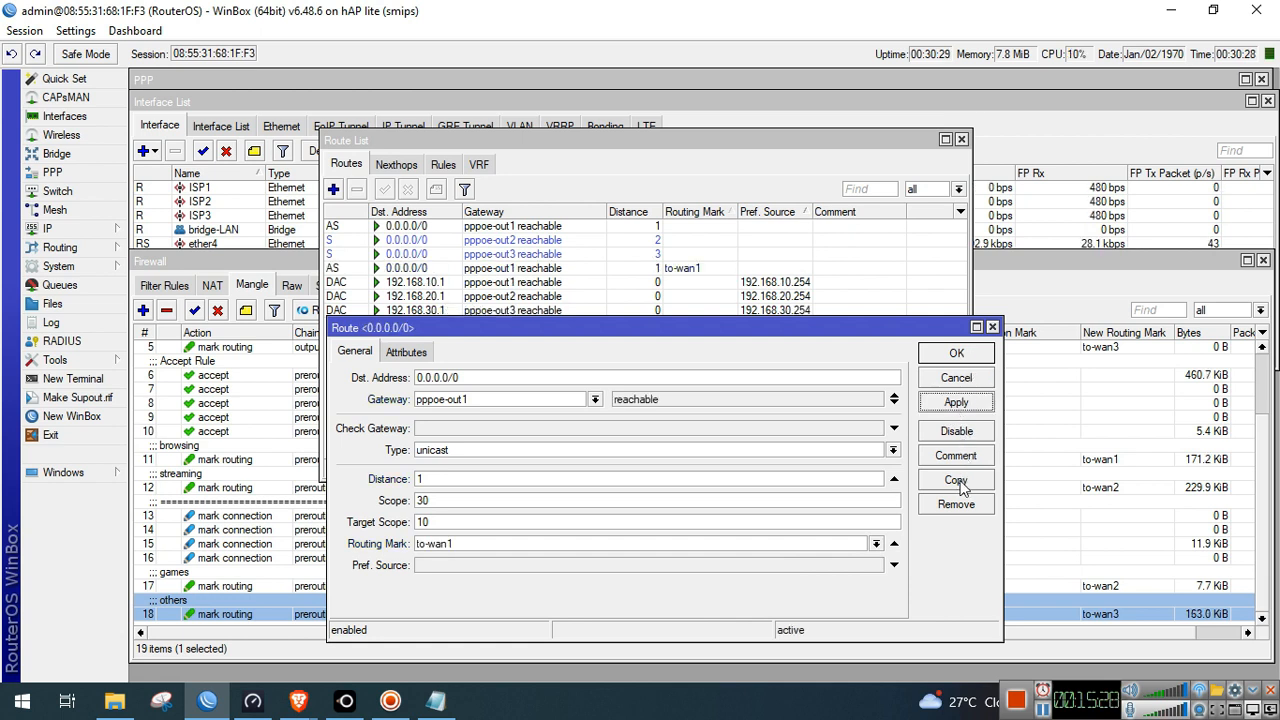
Copy it as a route via pppoe-out2 with routing mark to-wan2
left_click(956, 480)
left_click(617, 421)
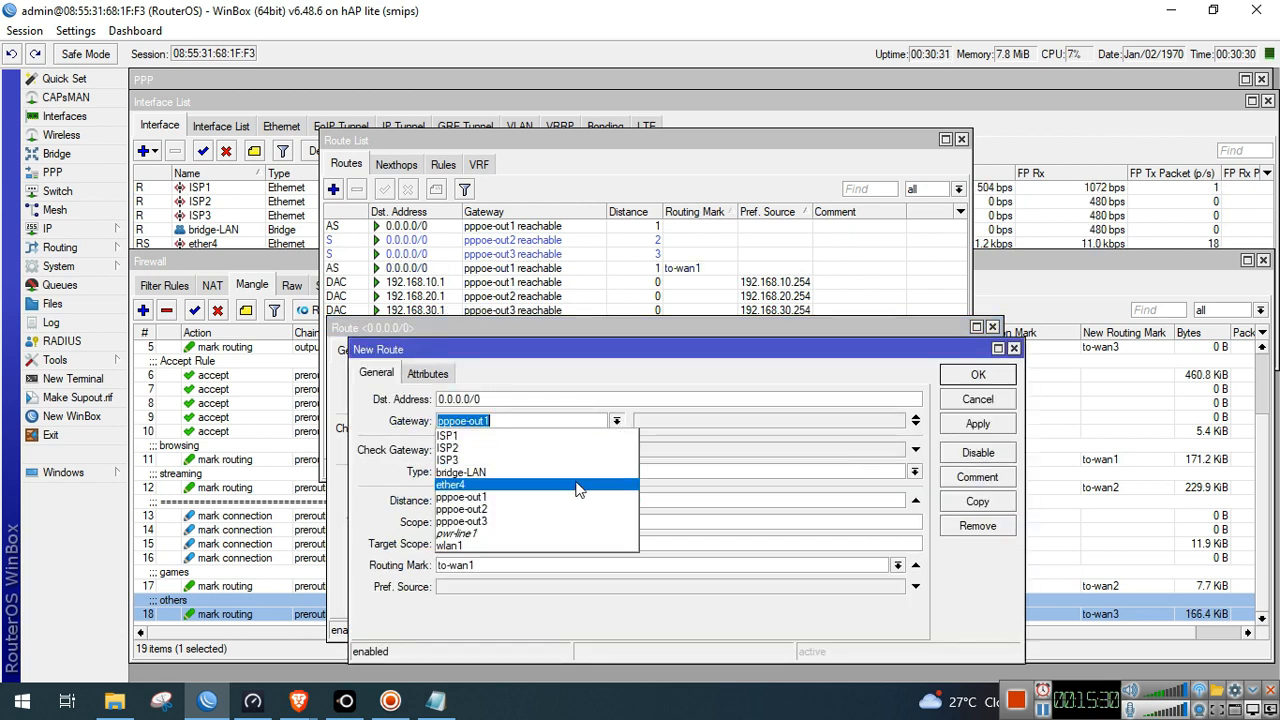
left_click(568, 506)
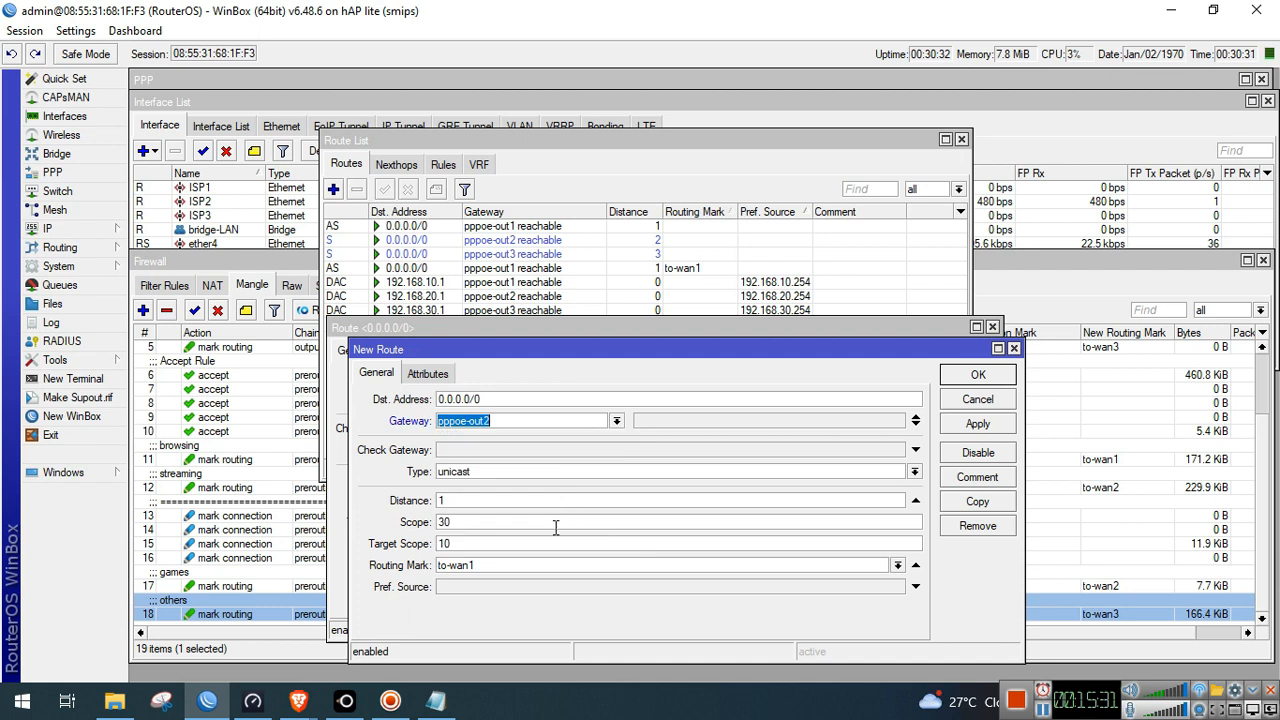
left_click(898, 566)
left_click(797, 601)
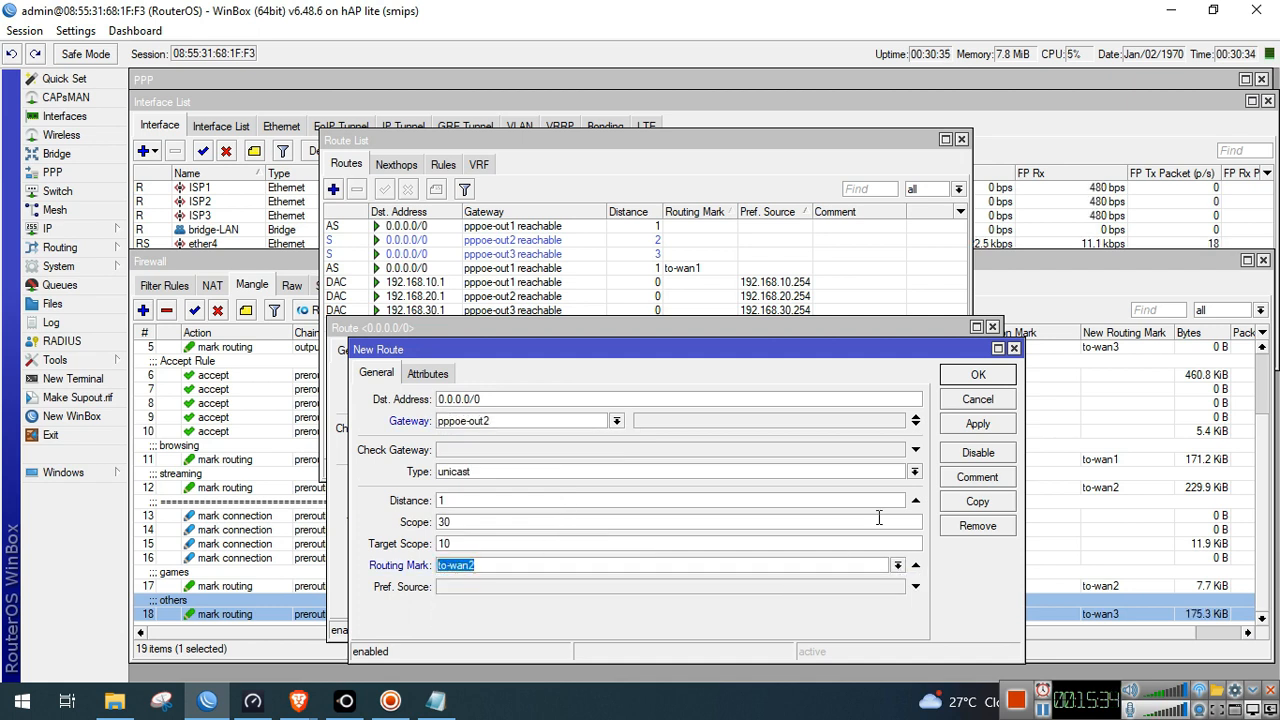
left_click(978, 424)
Copy again as a route via pppoe-out3 with routing mark to-wan3
left_click(978, 501)
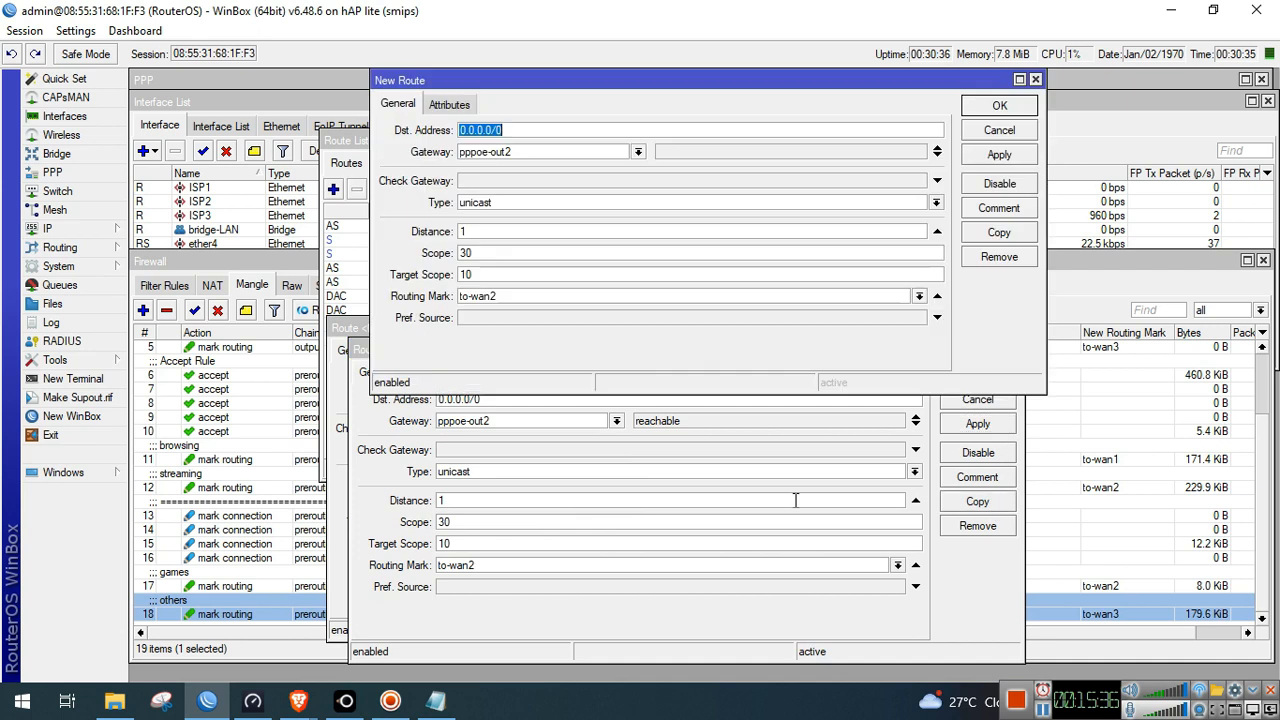
left_click(638, 151)
left_click(578, 254)
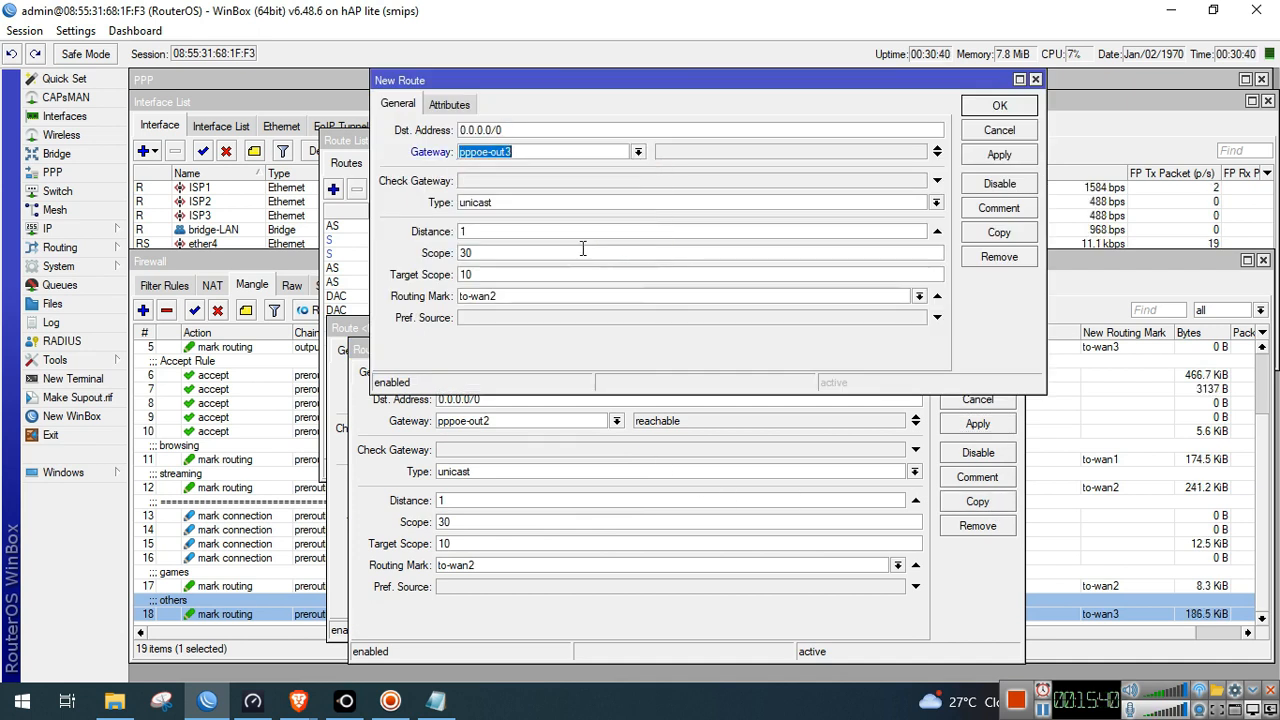
left_click(918, 296)
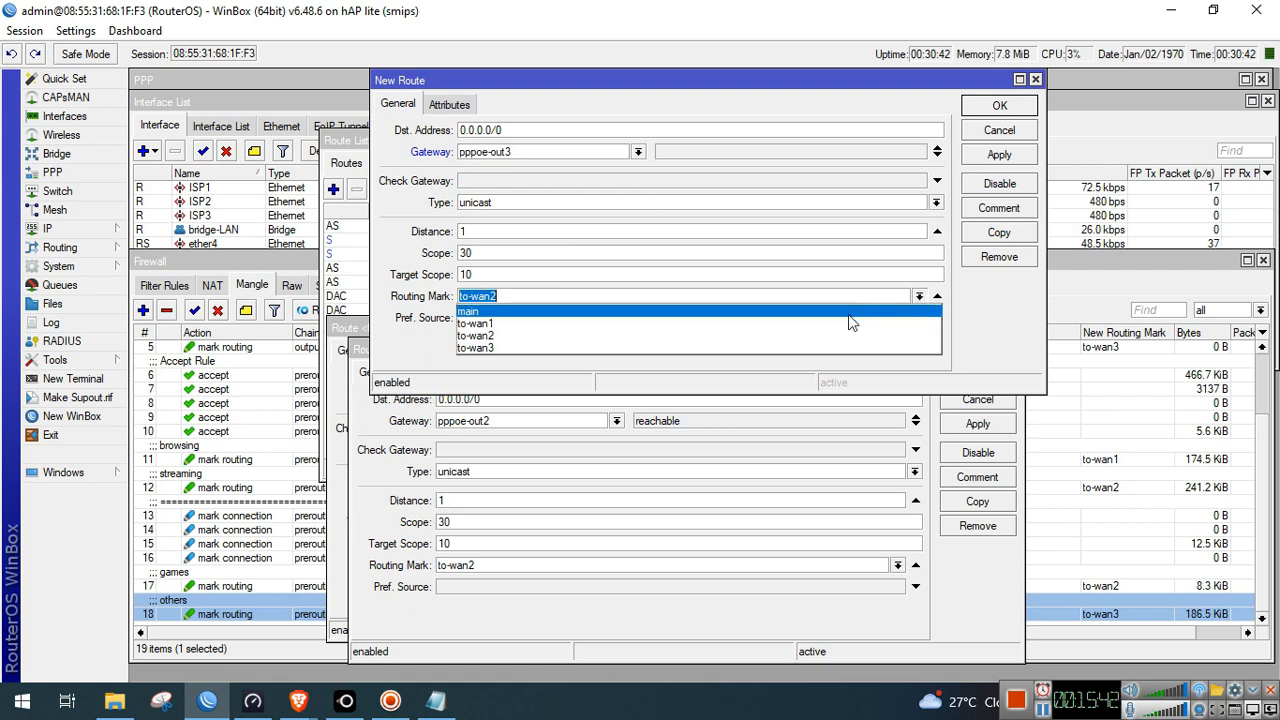
left_click(785, 348)
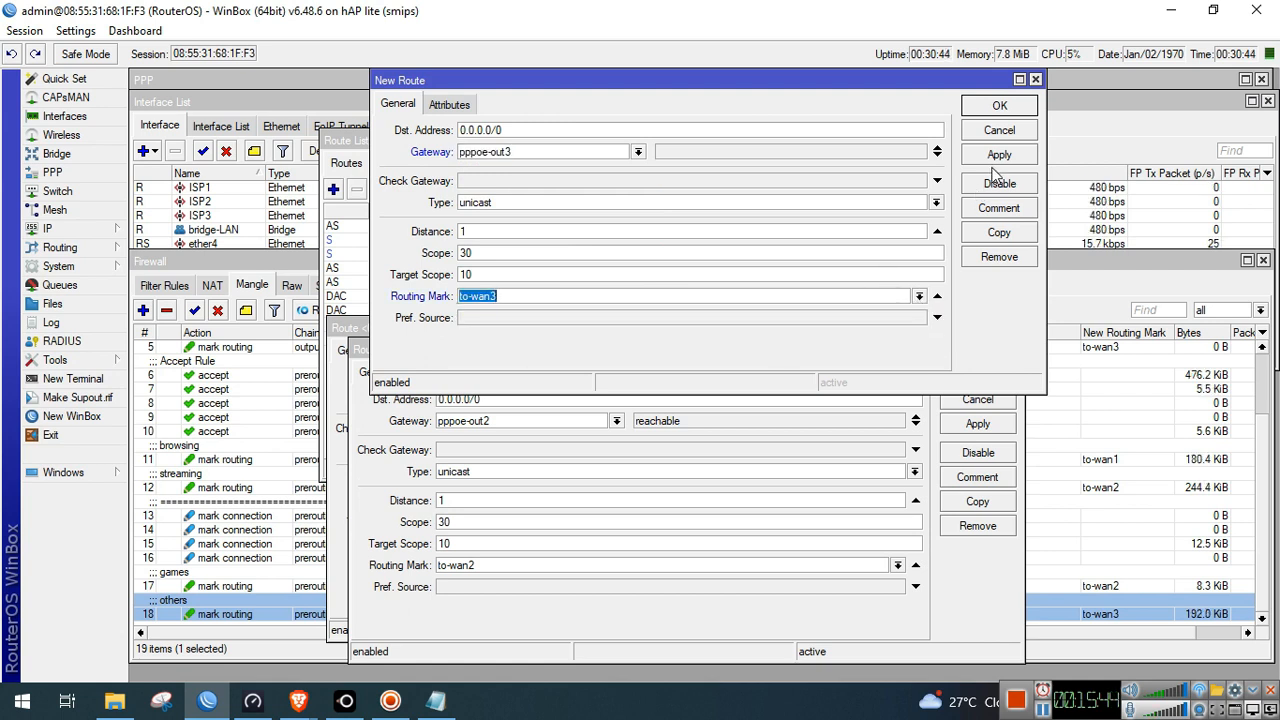
left_click(999, 106)
Apply and close the remaining to-wan2 and to-wan1 route dialogs
left_click(974, 431)
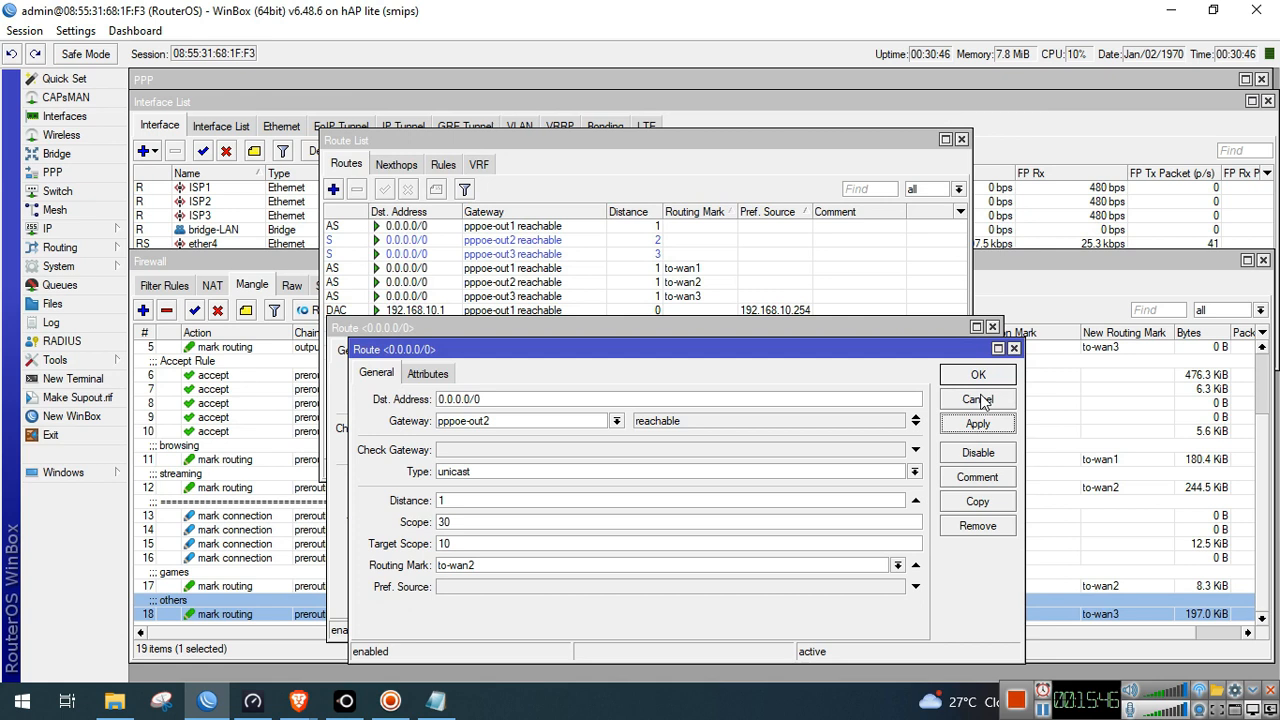
left_click(980, 379)
left_click(962, 403)
left_click(966, 379)
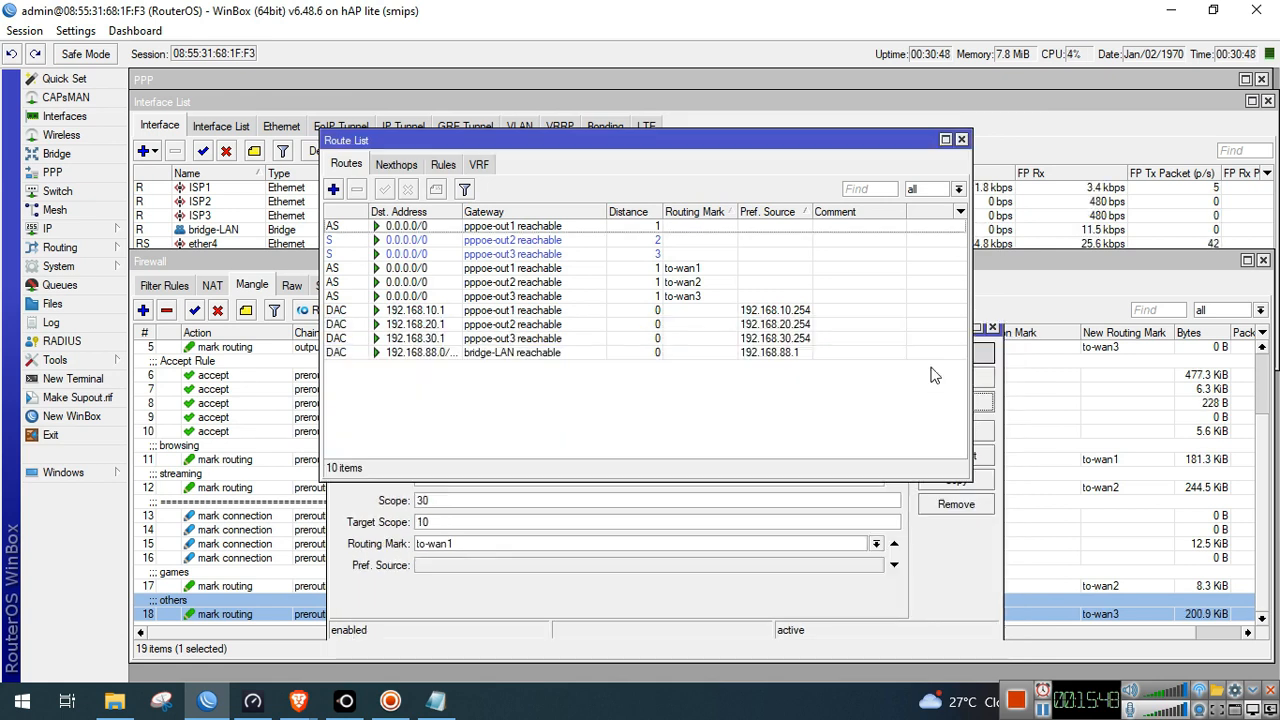
Step through the pppoe-out default routes to verify their marks, then close the Route List
left_click(715, 270)
left_click(703, 298)
left_click(703, 281)
left_click(704, 268)
left_click(697, 255)
left_click(685, 228)
left_click(684, 241)
left_click(680, 255)
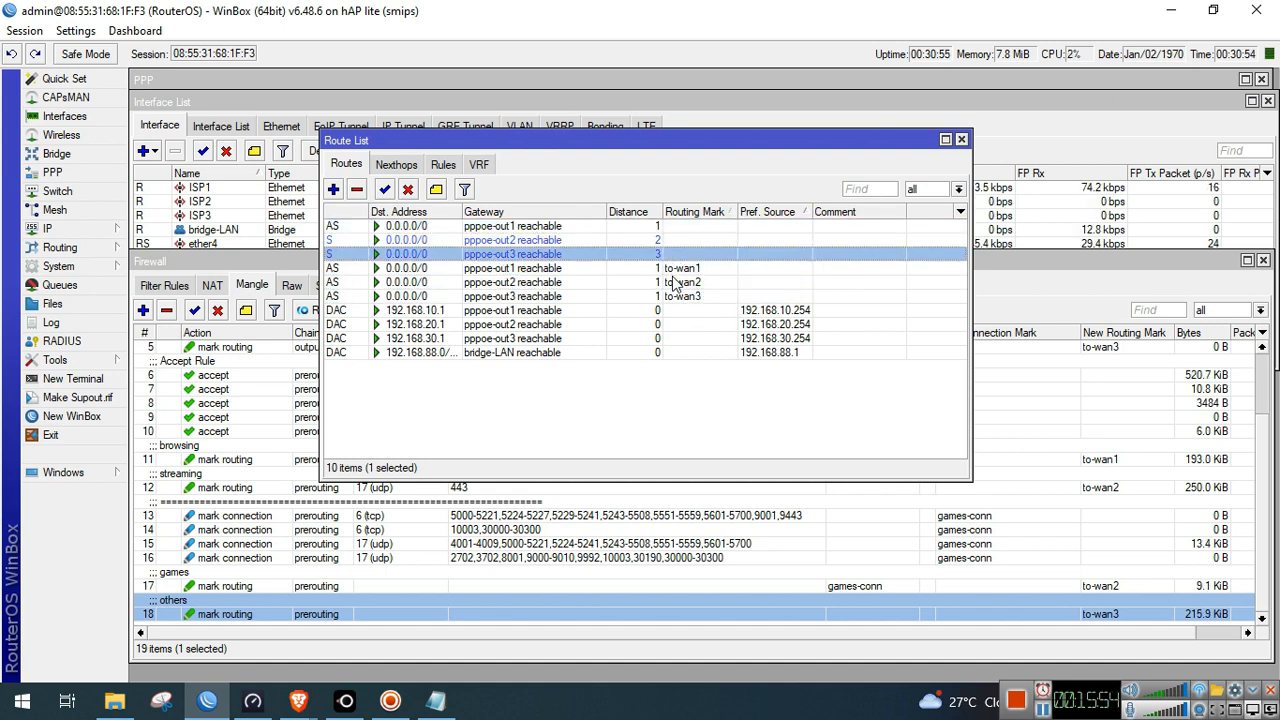
left_click(676, 283)
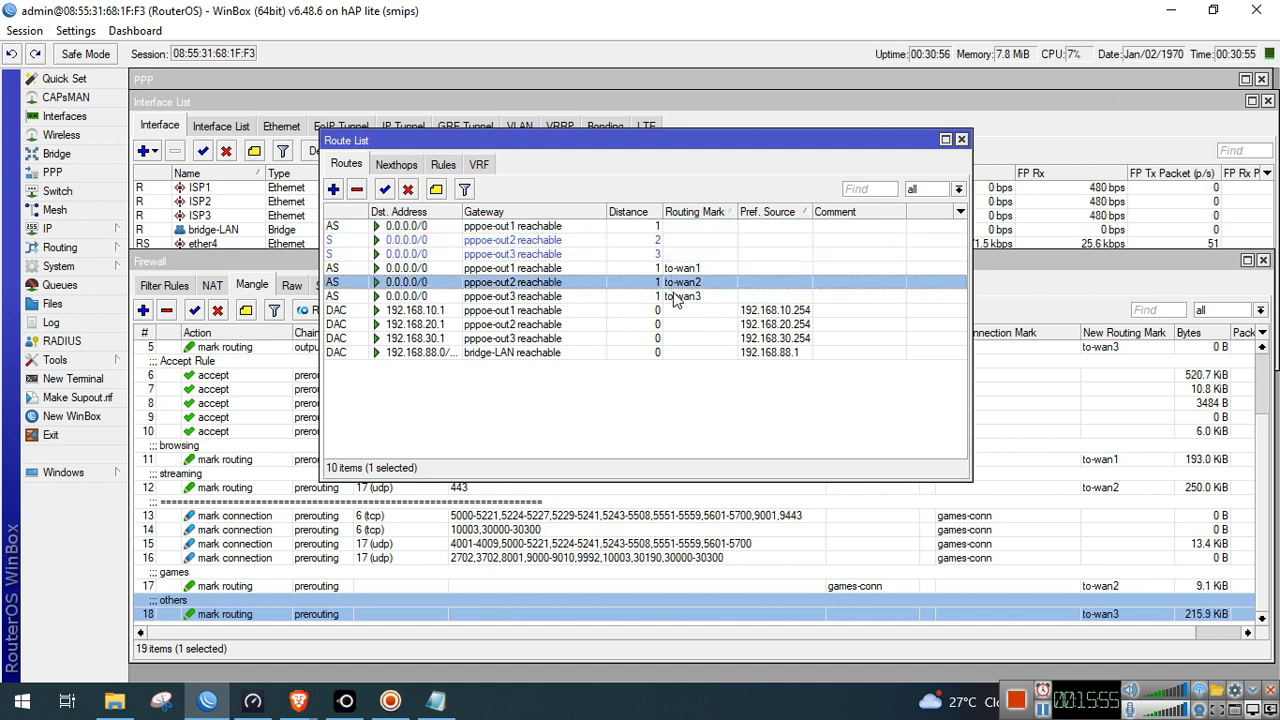
left_click(961, 140)
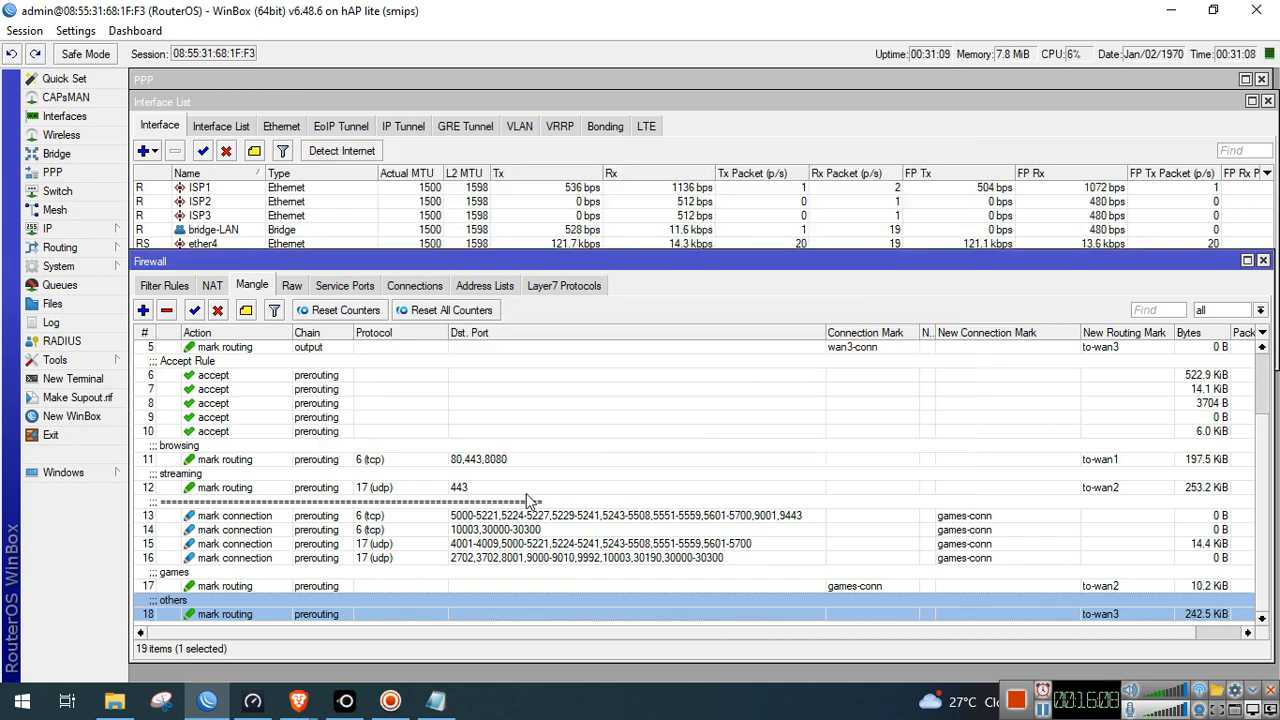
Select browsing rule 11, close the interface list, and run the Speedtest app
left_click(479, 462)
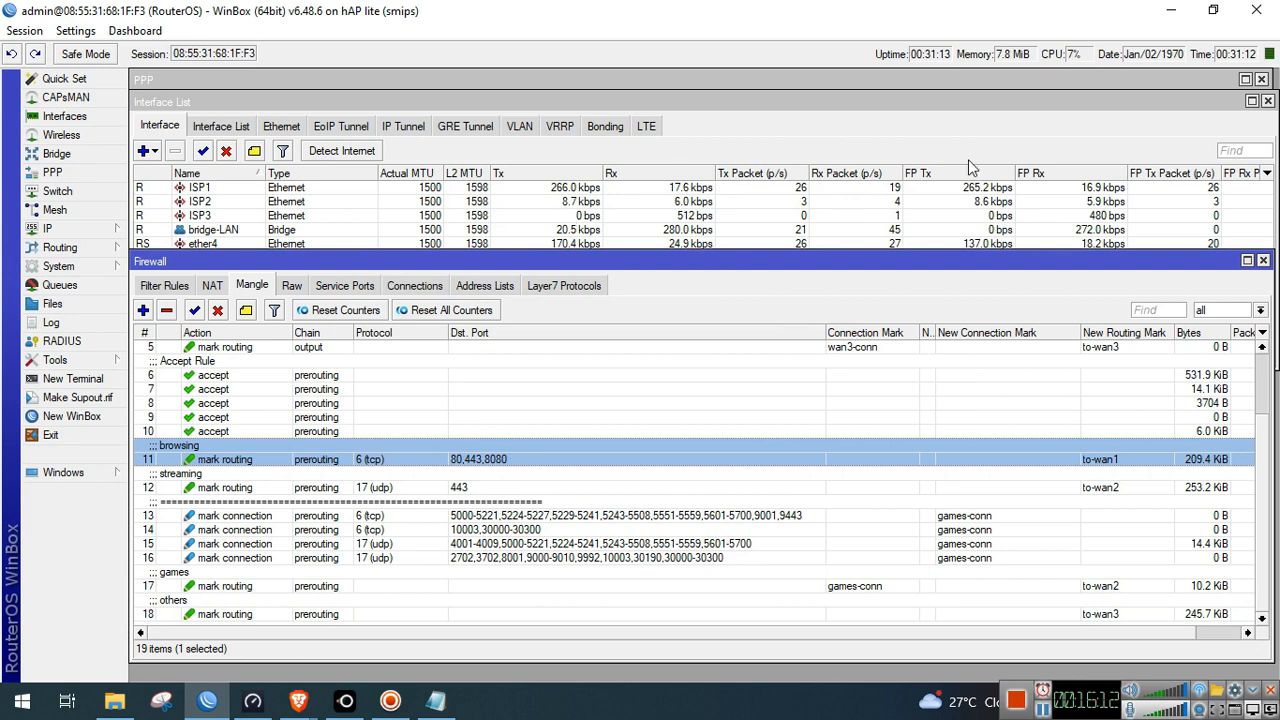
left_click(1267, 101)
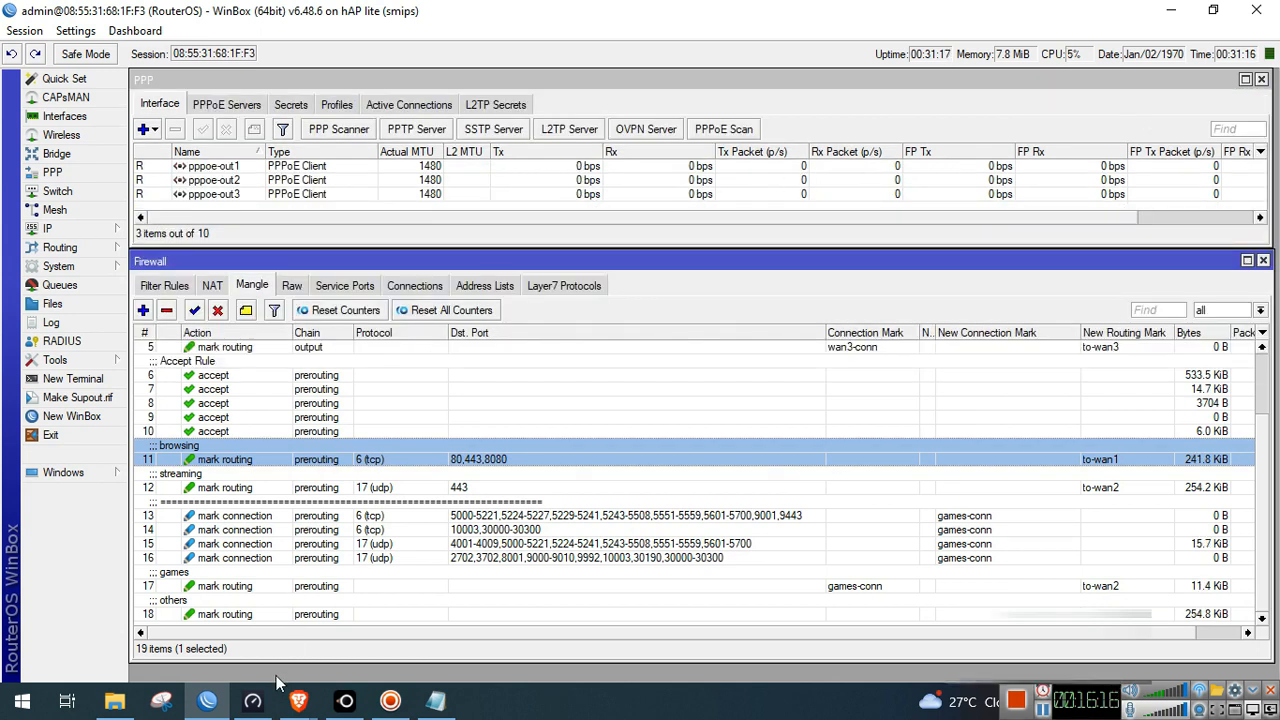
left_click(253, 700)
left_click(1022, 478)
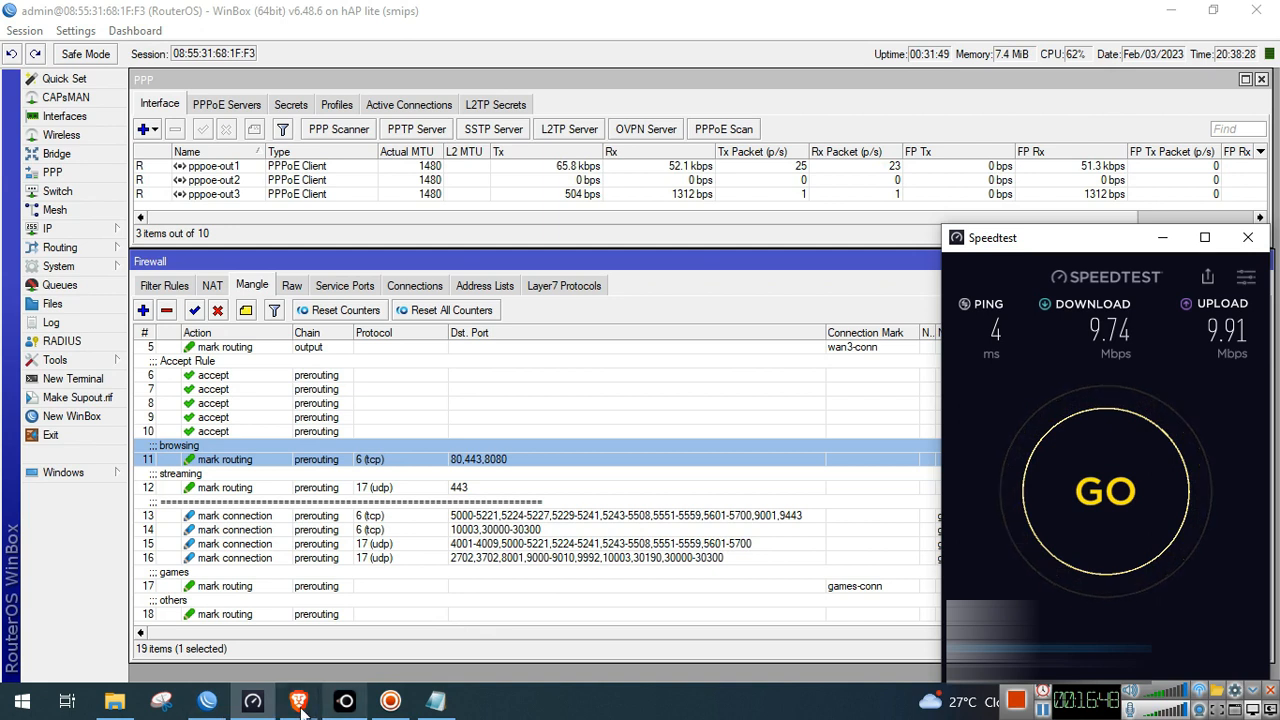
Close the group call window and bring Messenger forward
mouse_move(298, 700)
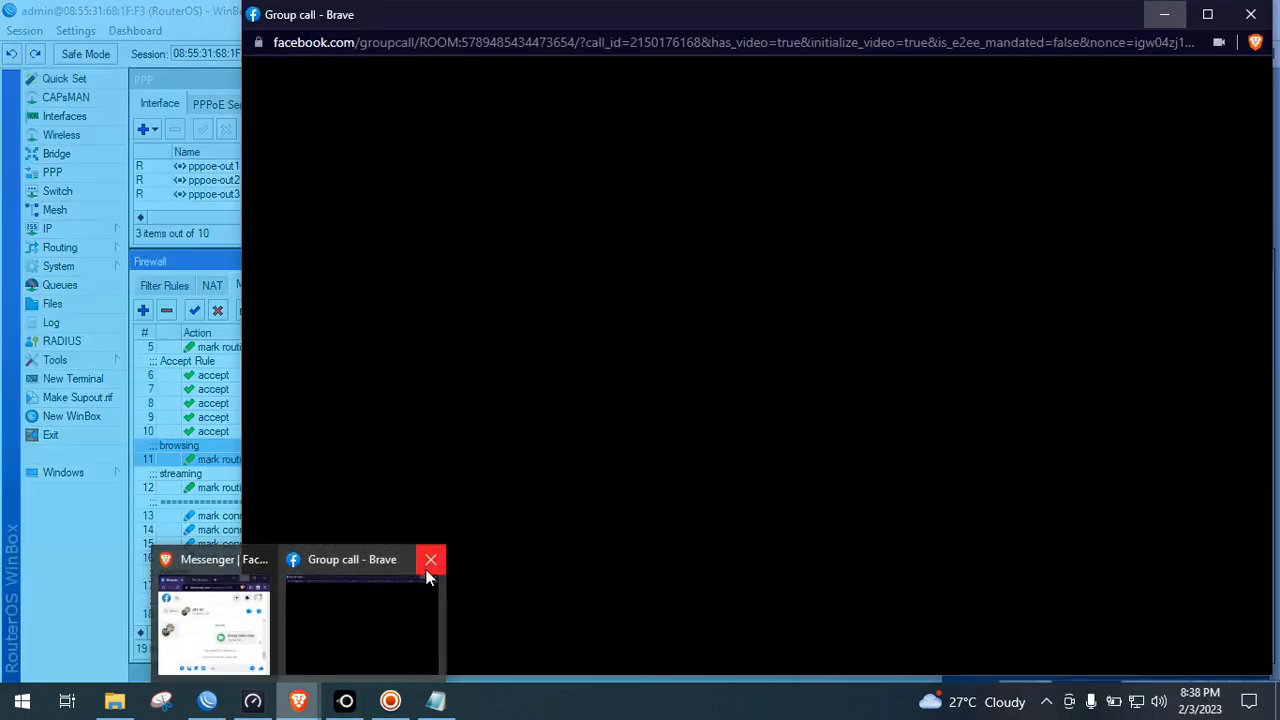
left_click(430, 560)
left_click(256, 643)
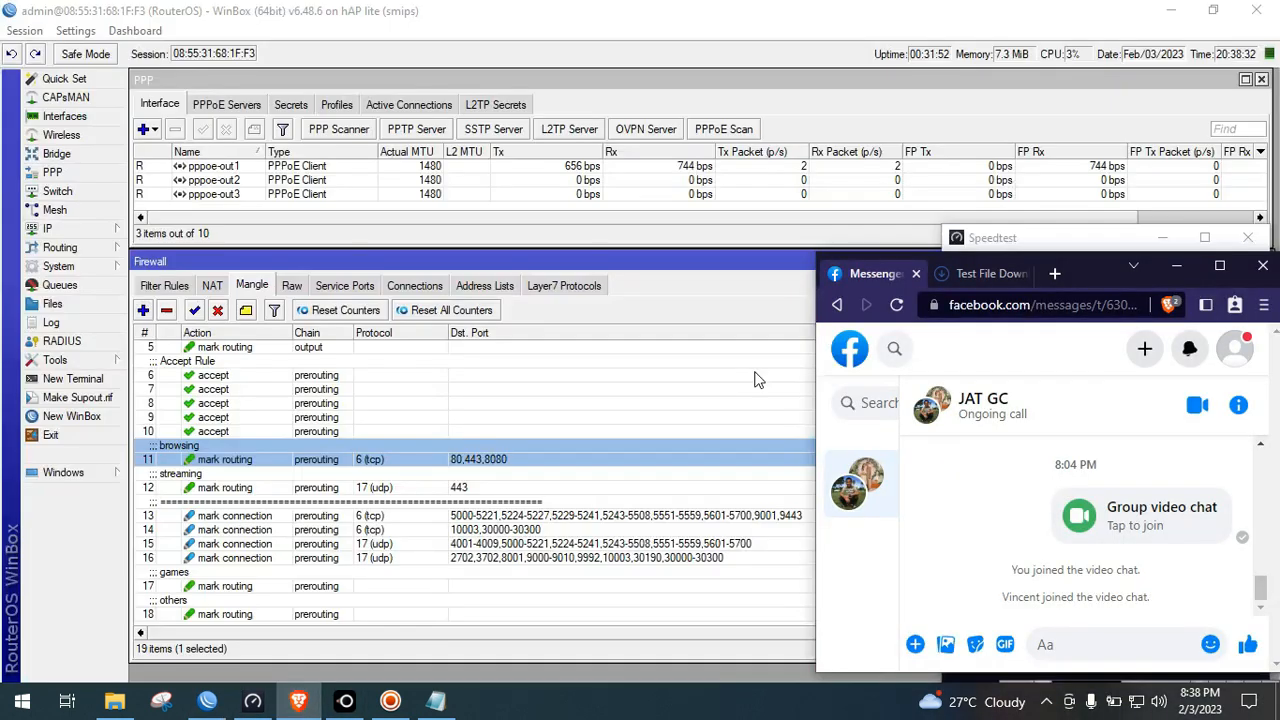
Start saving the 100MB test file download, then cancel 100MB.bin
left_click(981, 274)
left_click(897, 498)
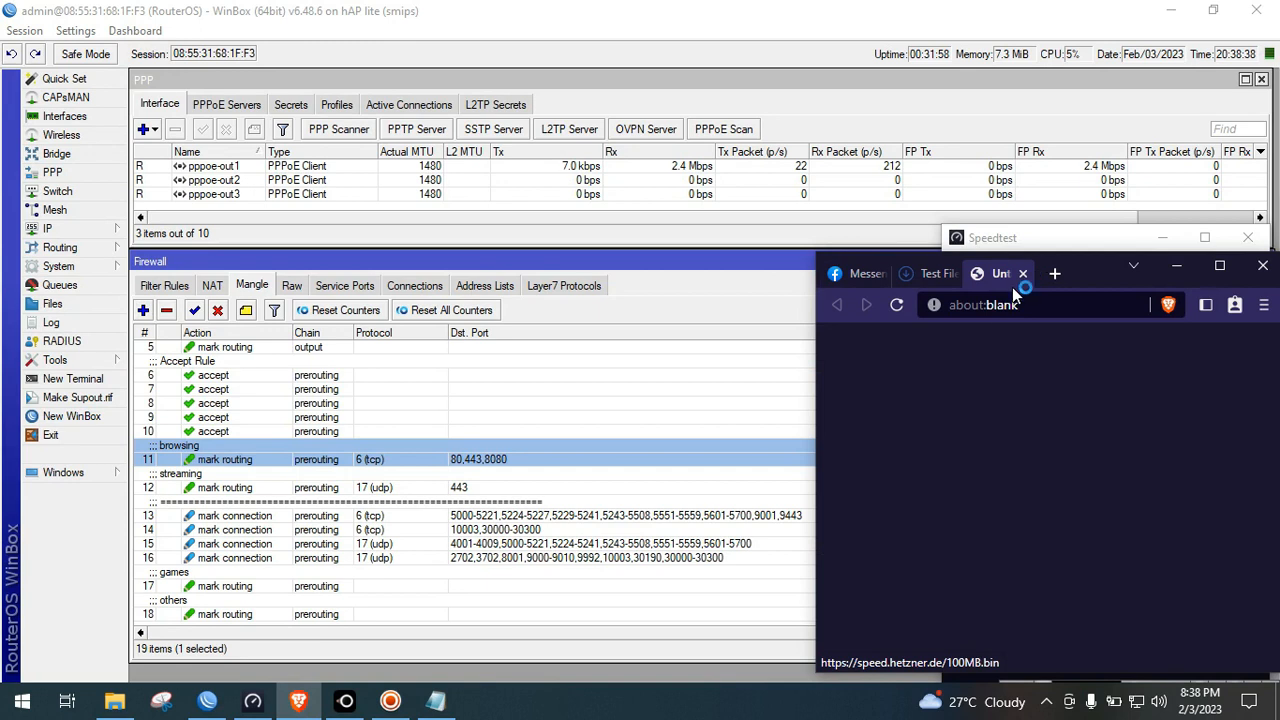
left_click(1122, 618)
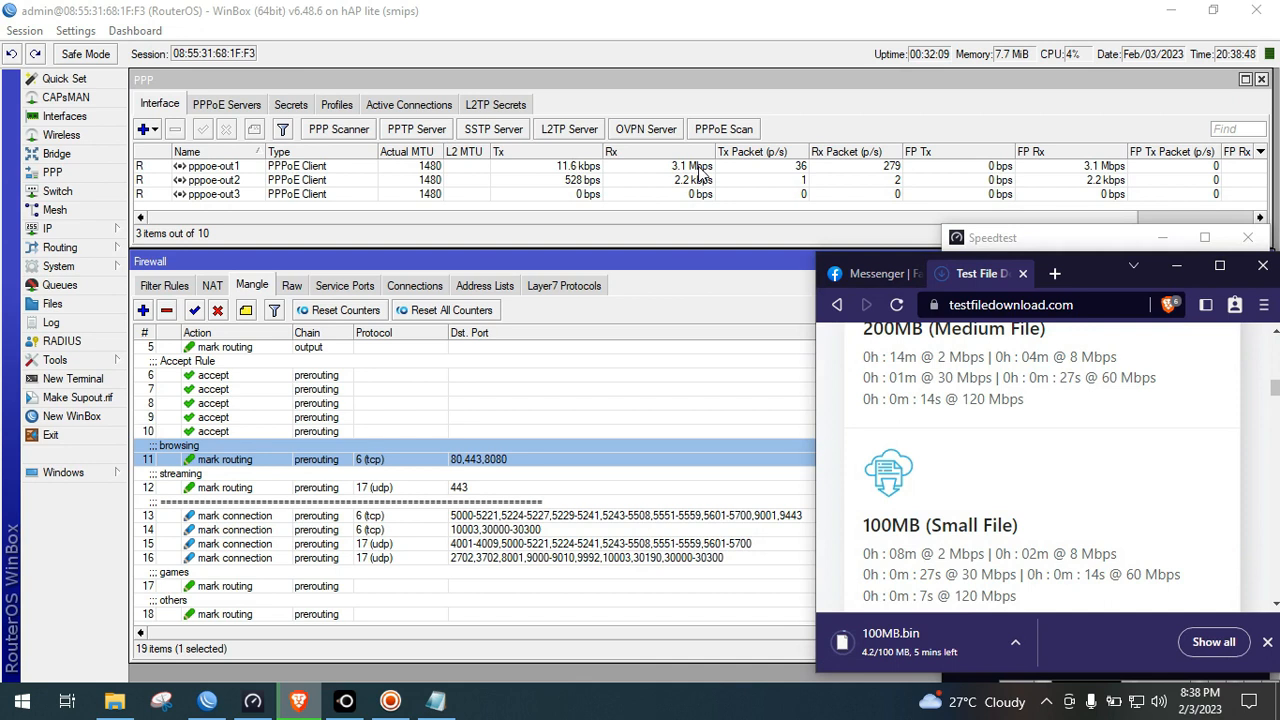
left_click(1016, 643)
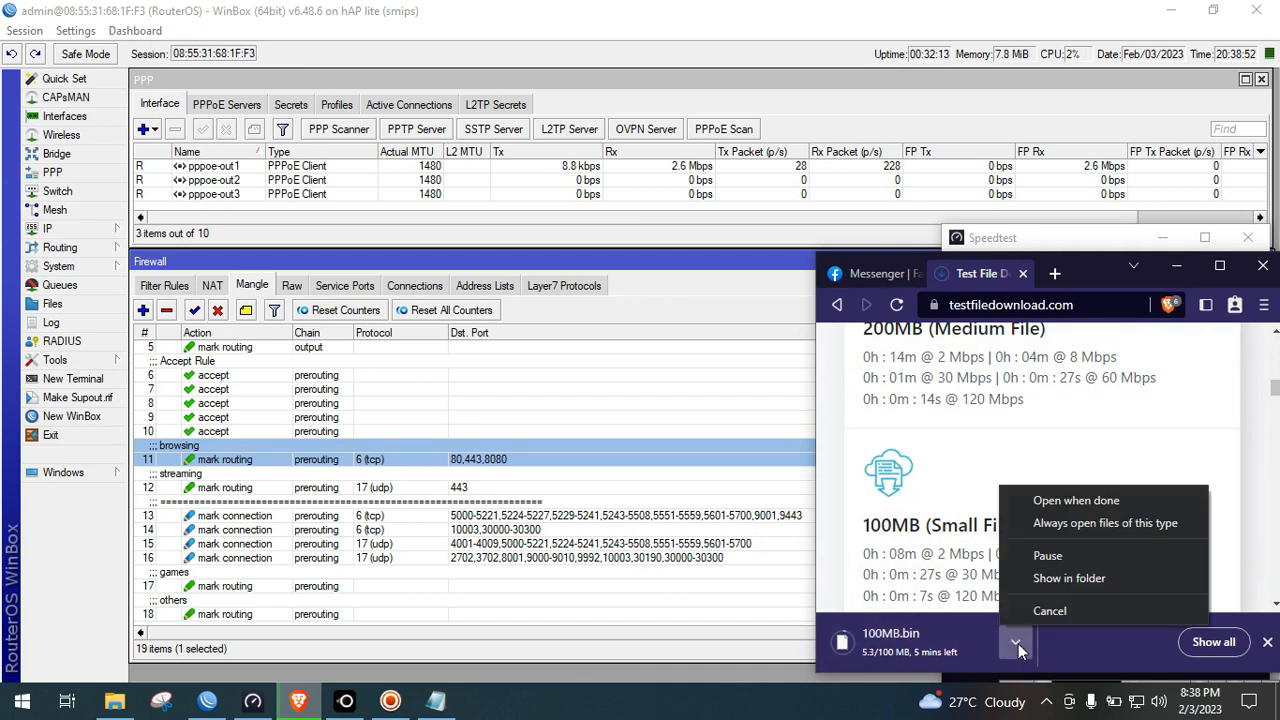
left_click(1070, 611)
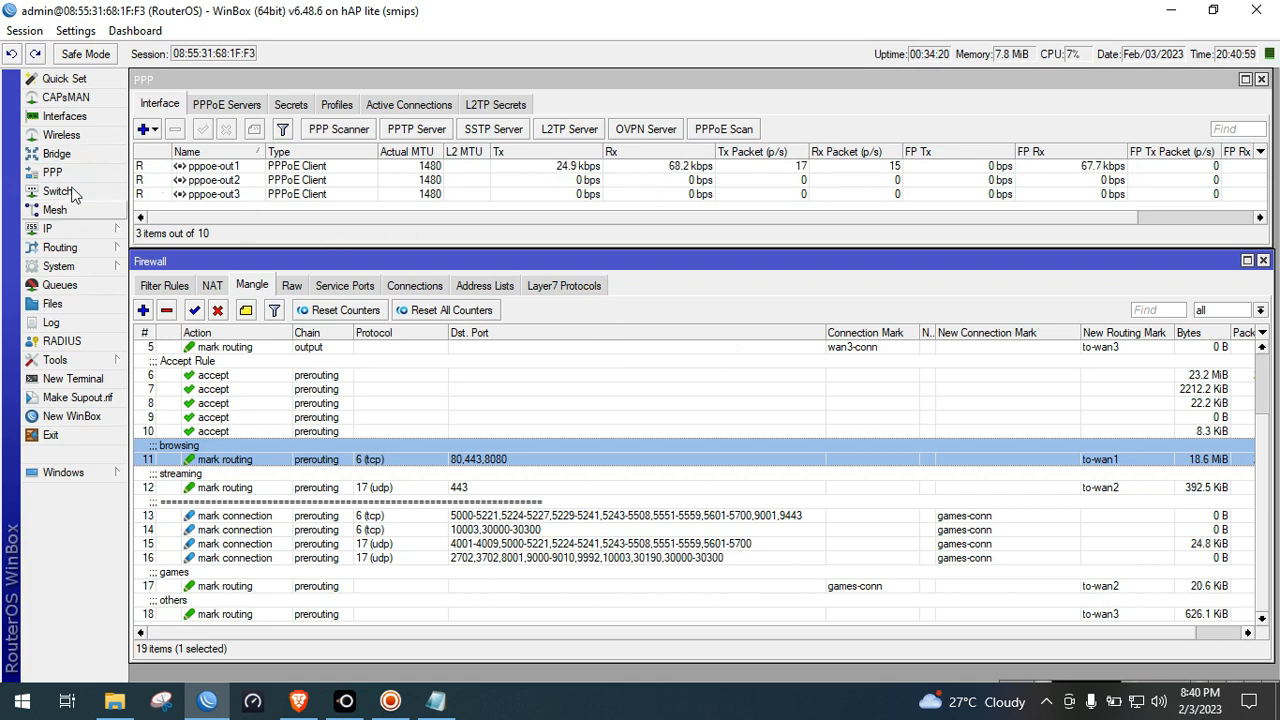
Check the SSID in the wlan1 wireless interface settings
left_click(61, 134)
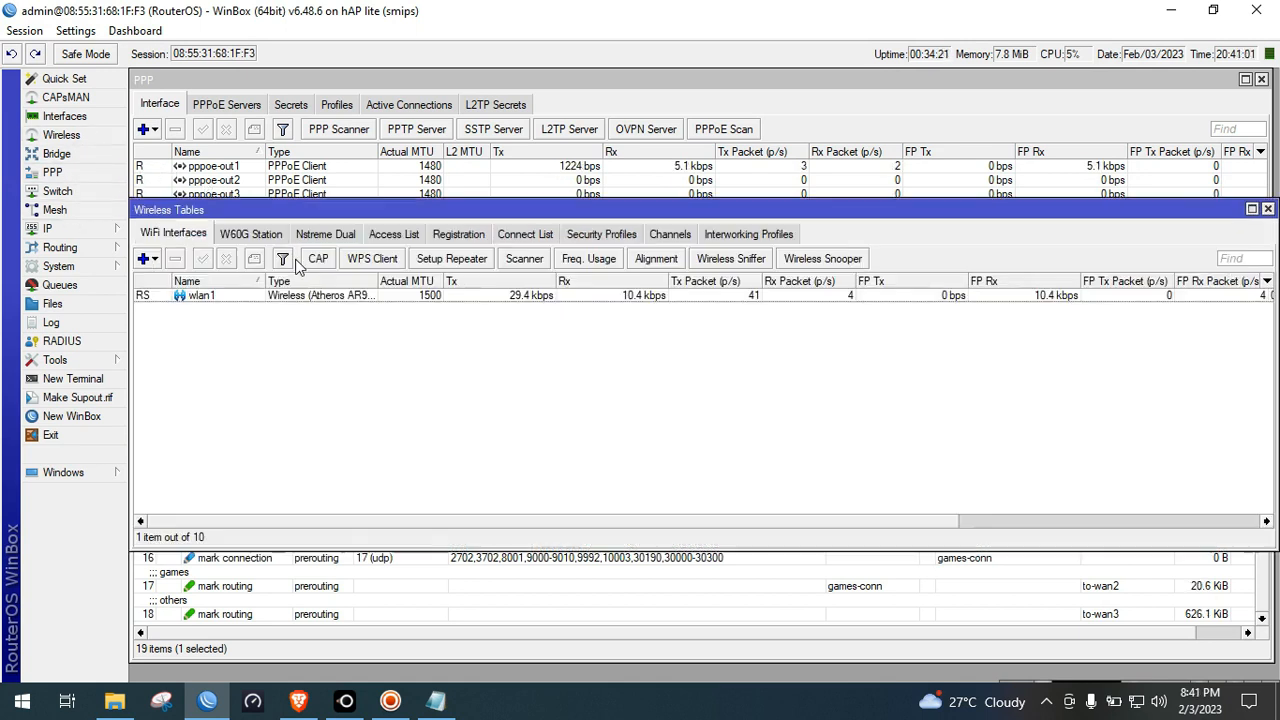
double_click(211, 297)
left_click(647, 292)
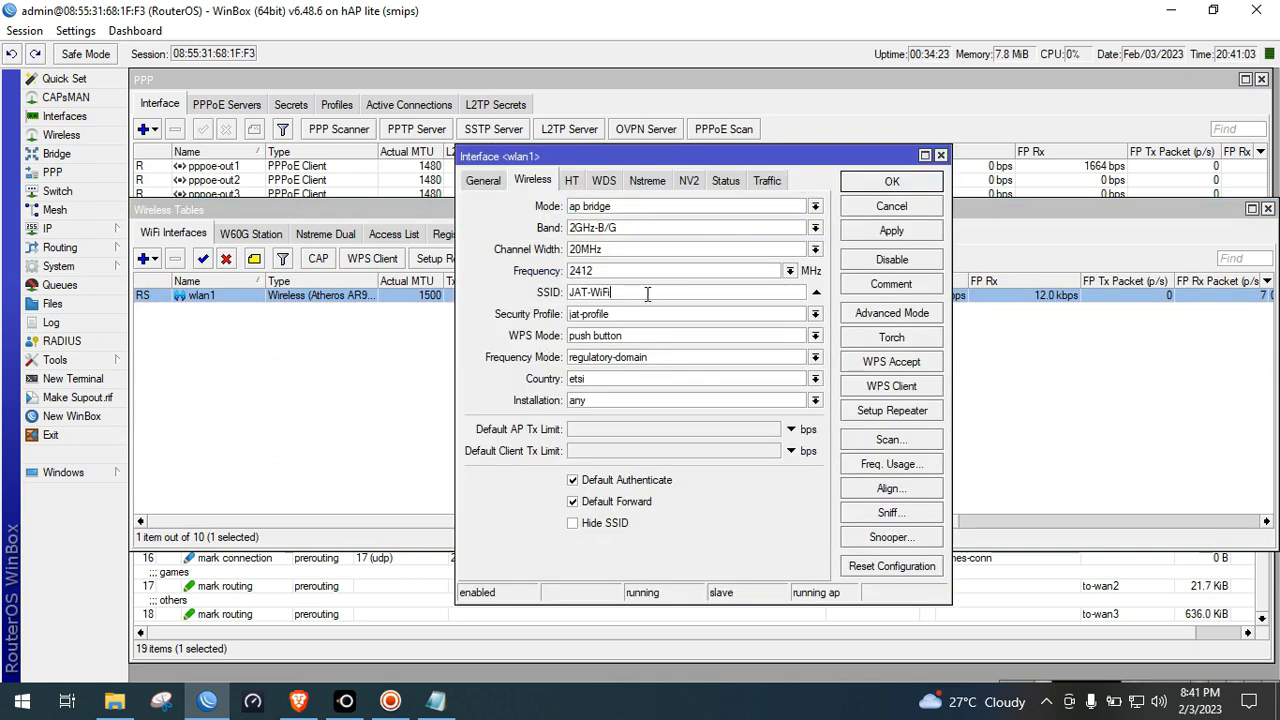
double_click(647, 292)
left_click(891, 181)
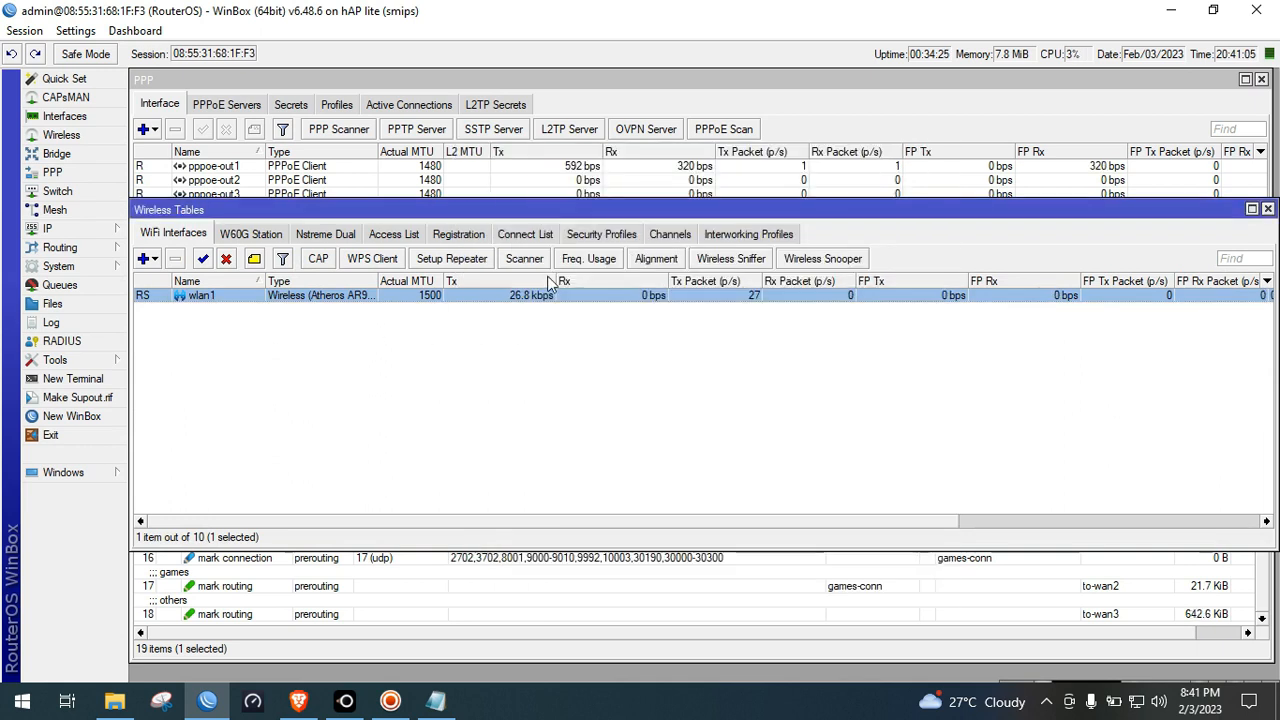
Review DHCP leases including 192.168.88.253, close the windows, and select pppoe-out2
left_click(60, 228)
left_click(175, 342)
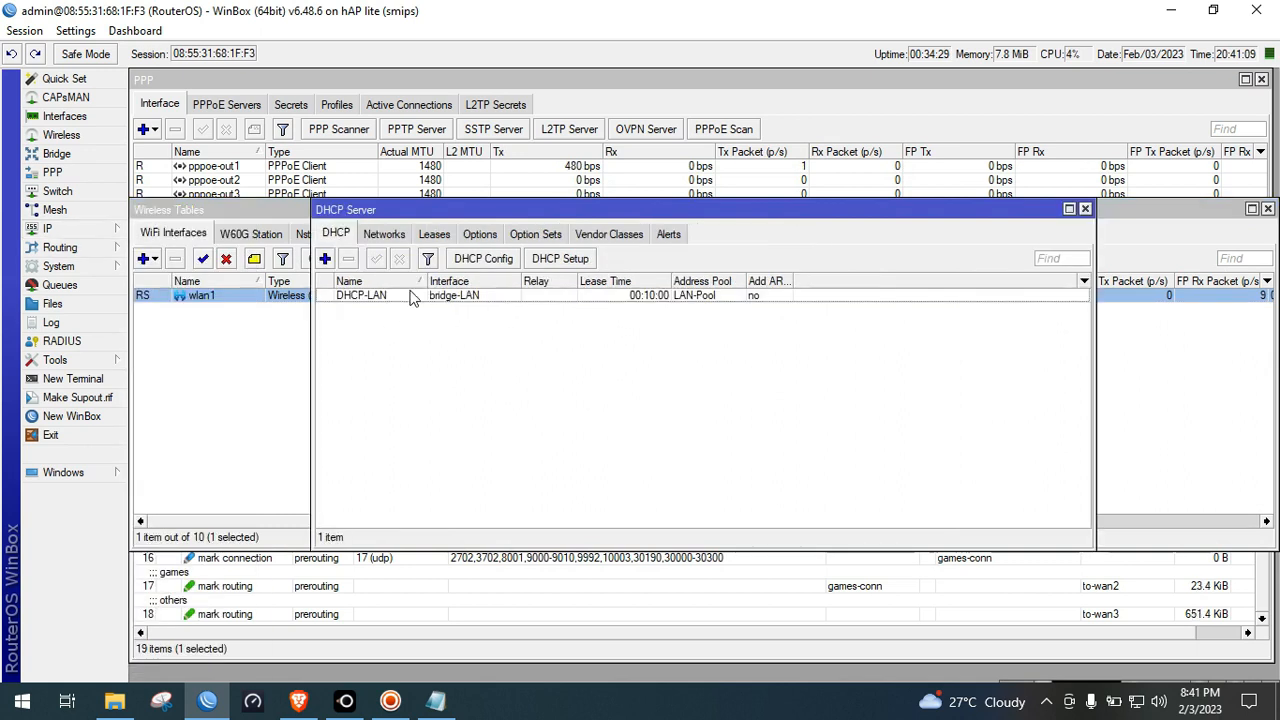
left_click(433, 234)
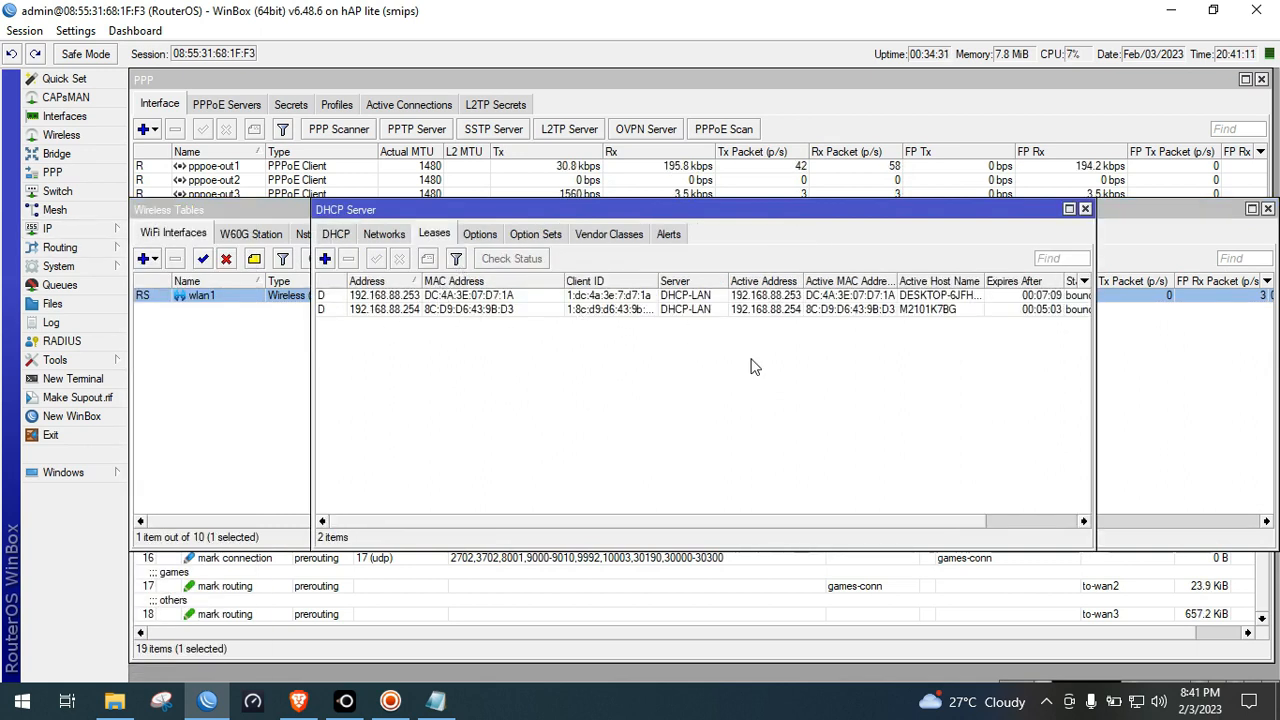
left_click(963, 297)
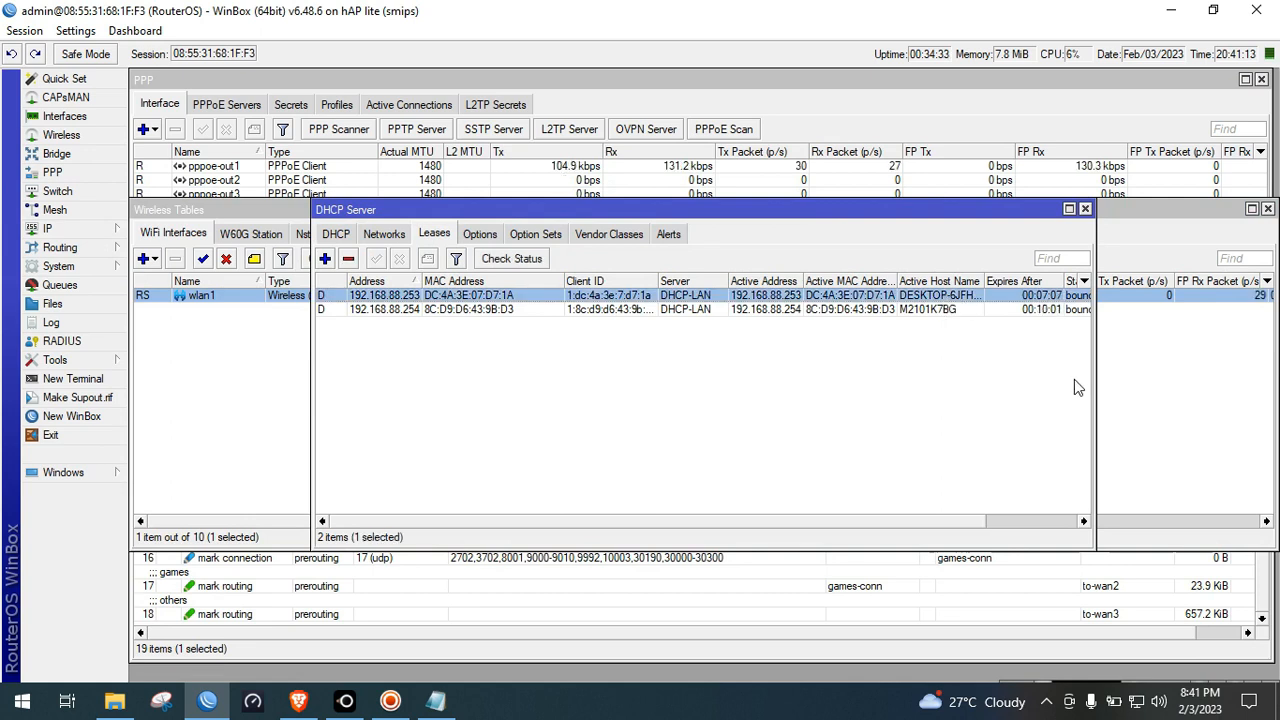
left_click_drag(1095, 388, 1188, 385)
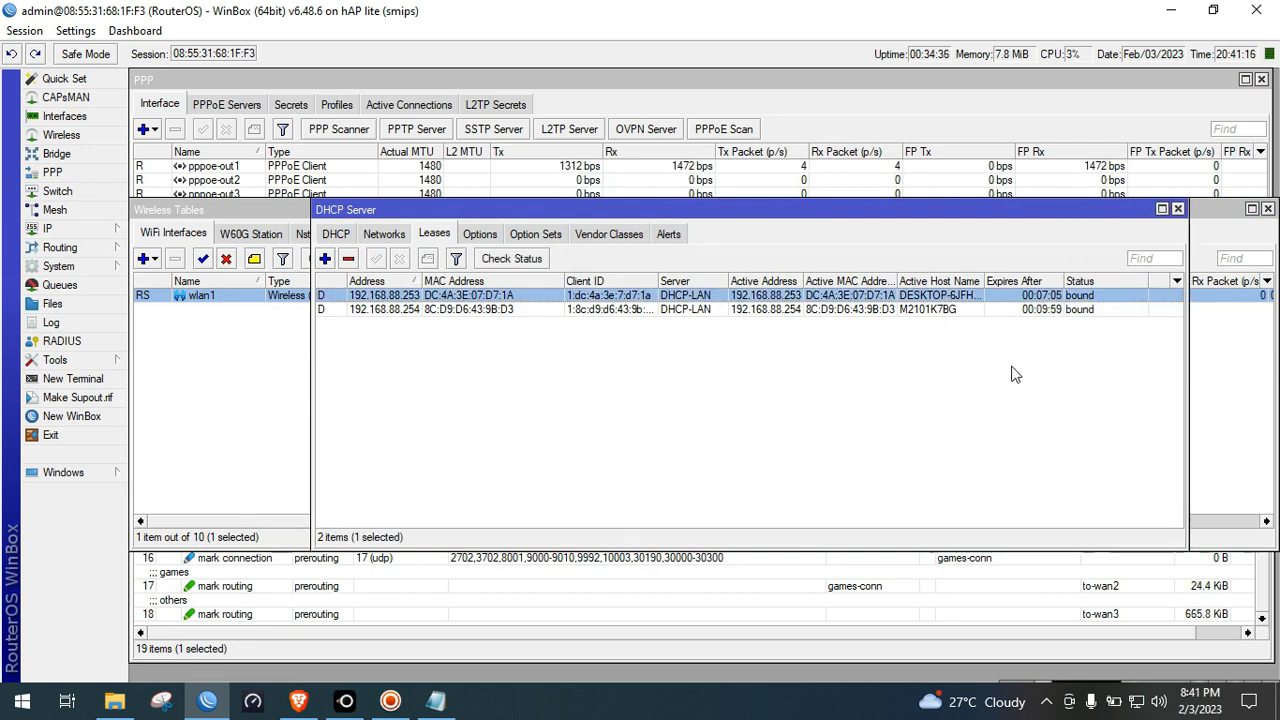
left_click(1178, 210)
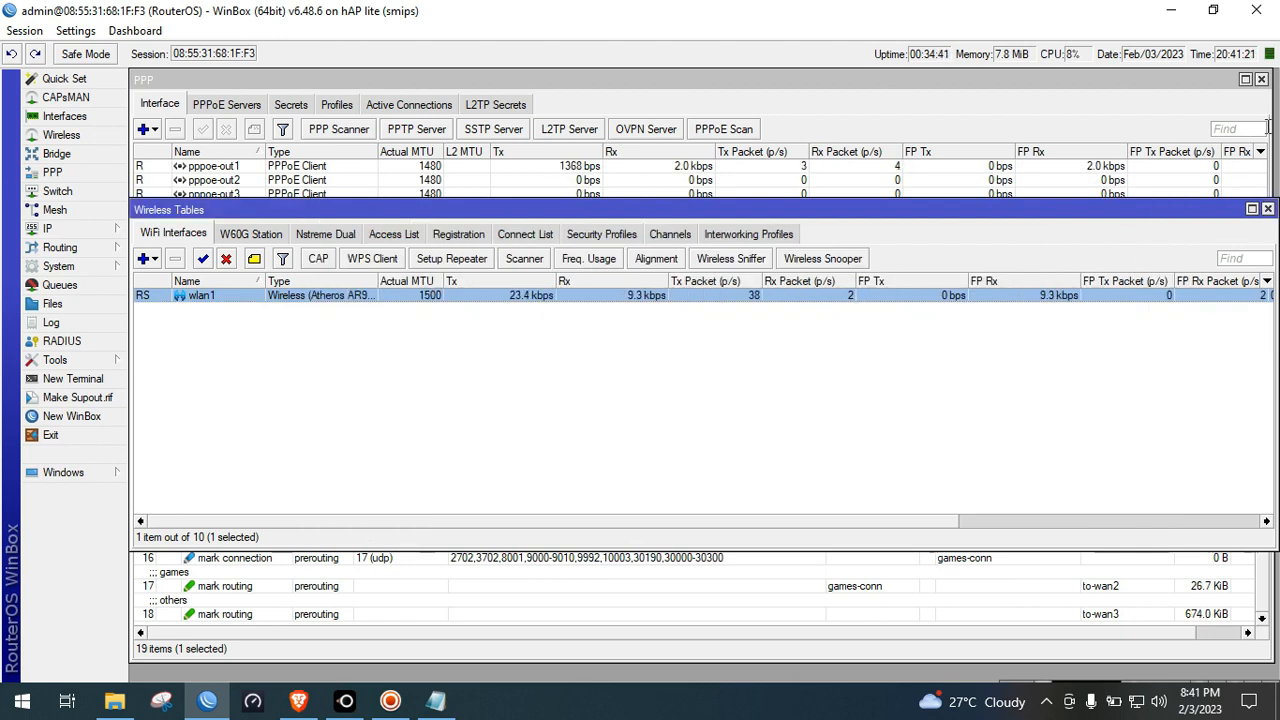
left_click(1267, 210)
left_click(701, 184)
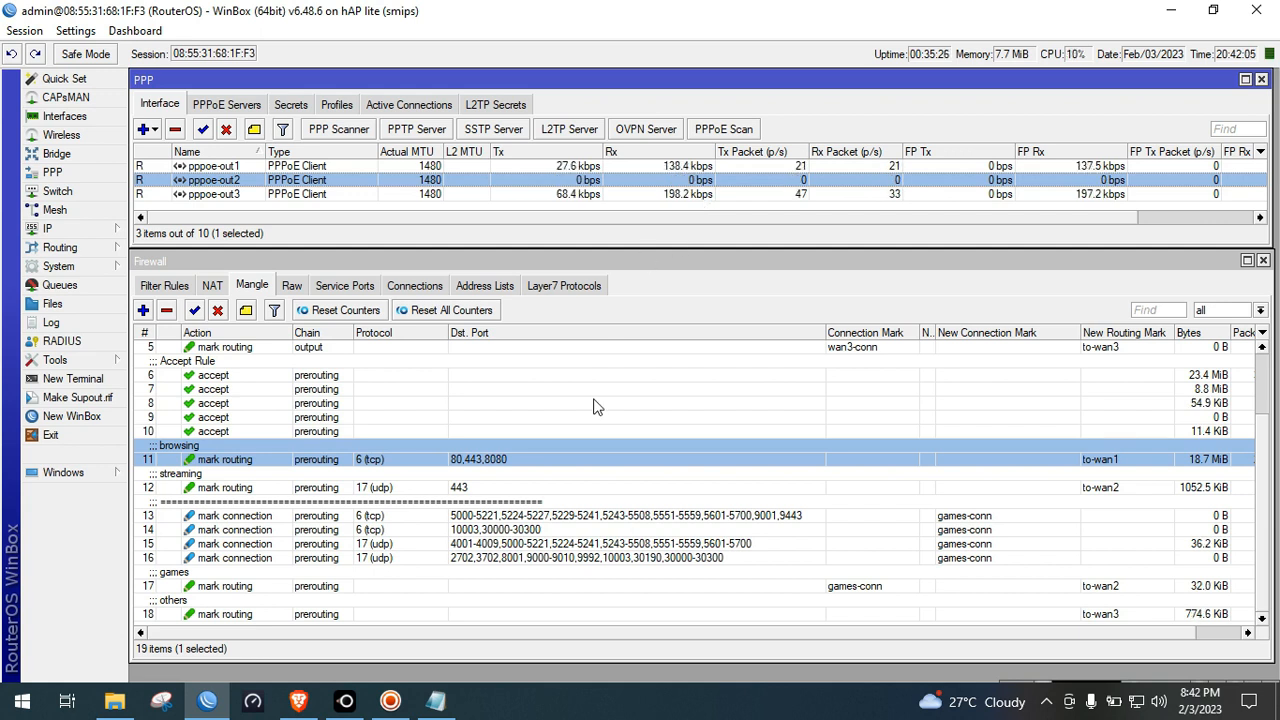
Bring the LetsView mirror to the front, showing the phone casting a YouTube video
left_click(345, 700)
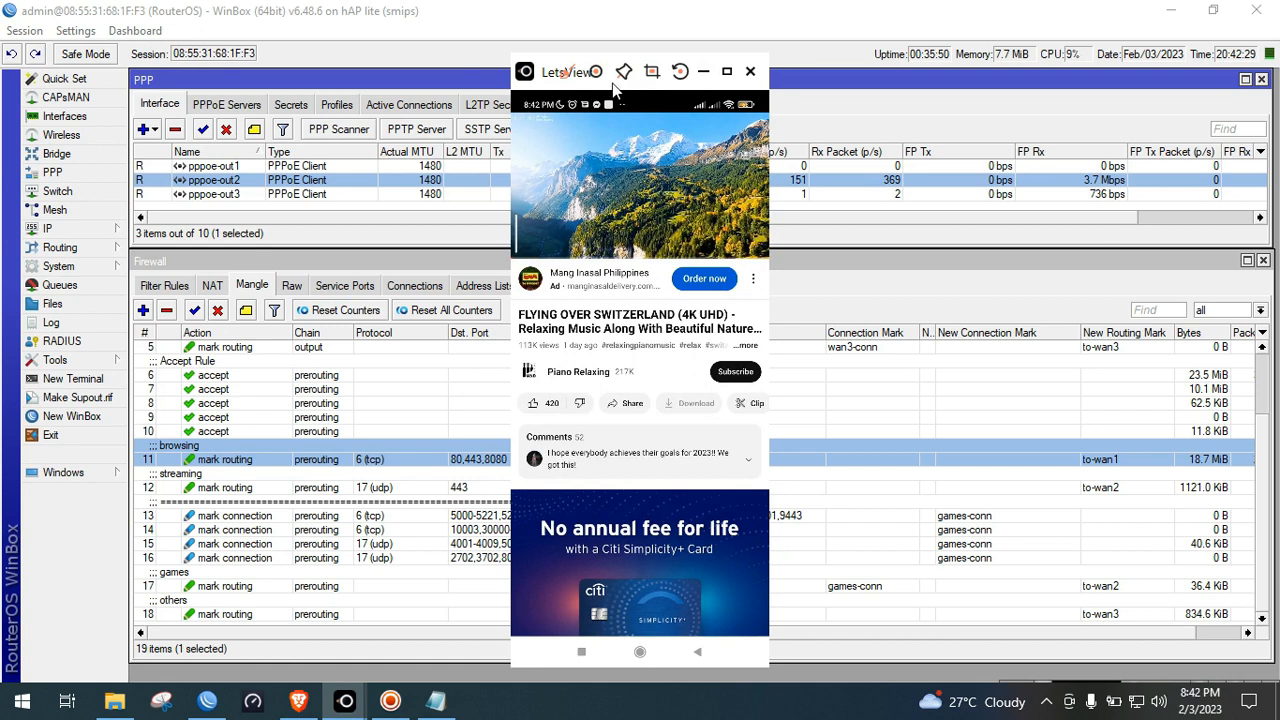
Move the LetsView mirror to the right side and pause the mirrored Switzerland video
left_click_drag(567, 78, 1033, 113)
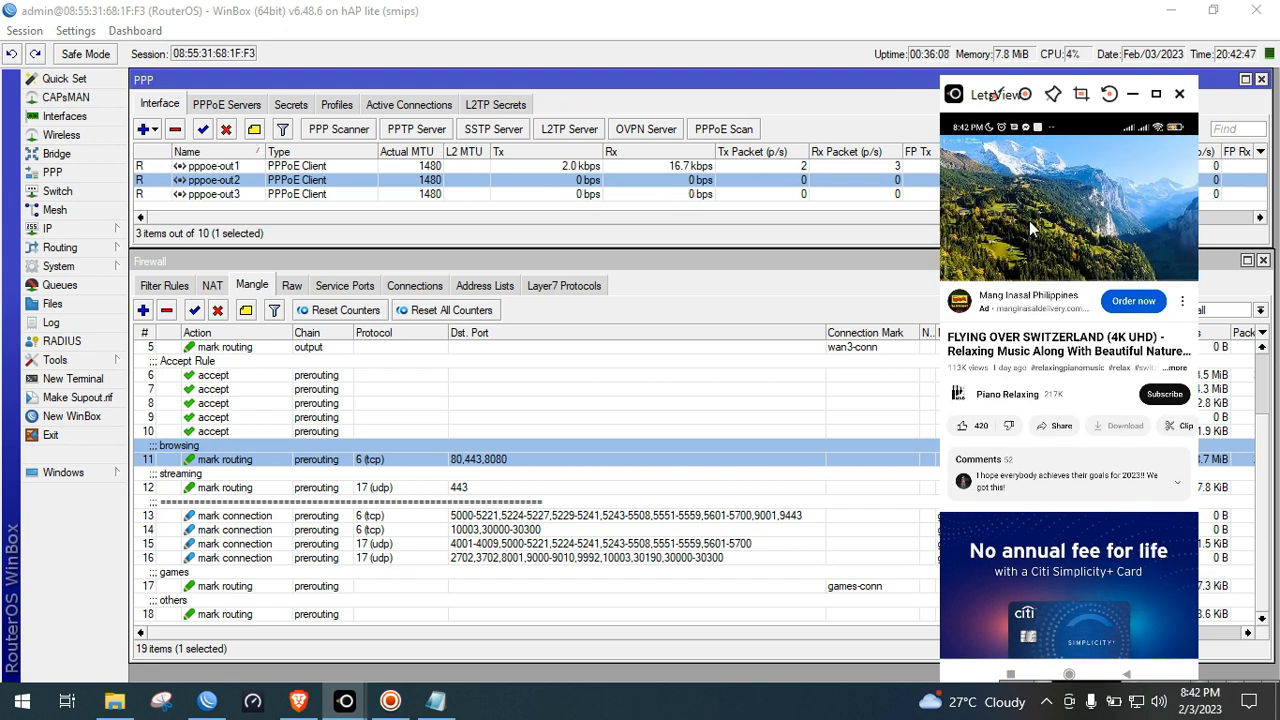
left_click(1088, 146)
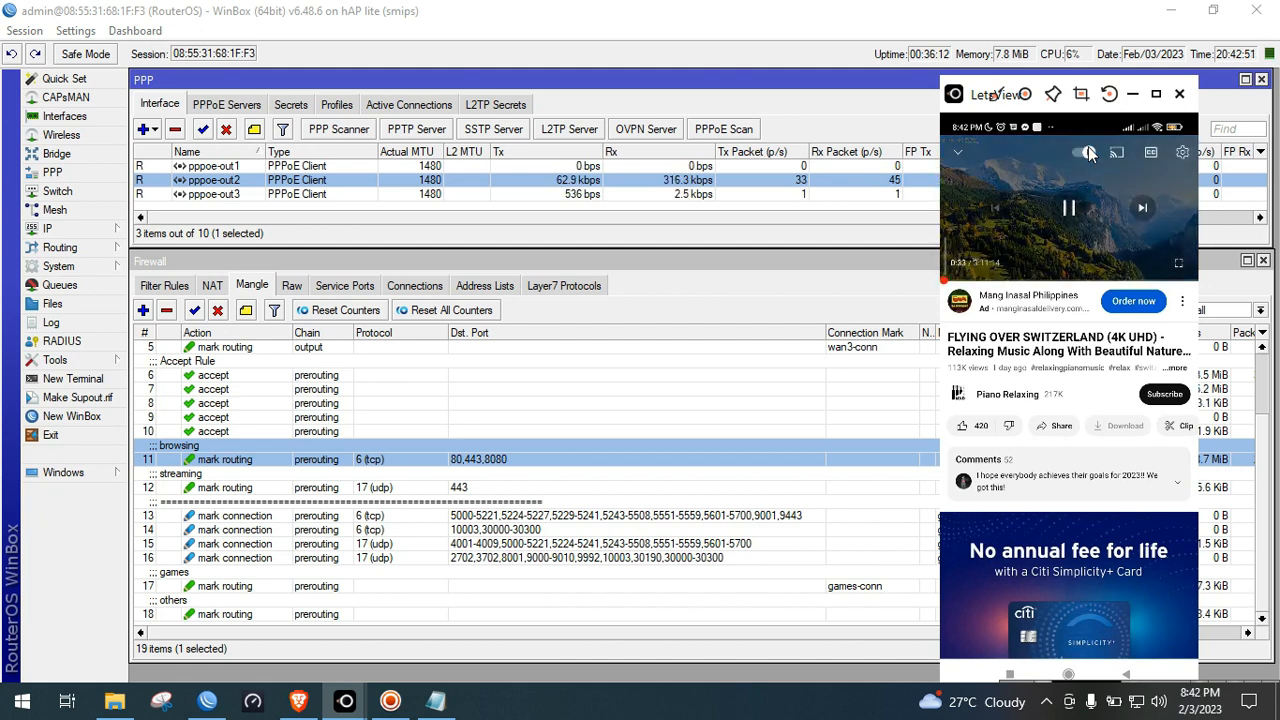
left_click(1088, 146)
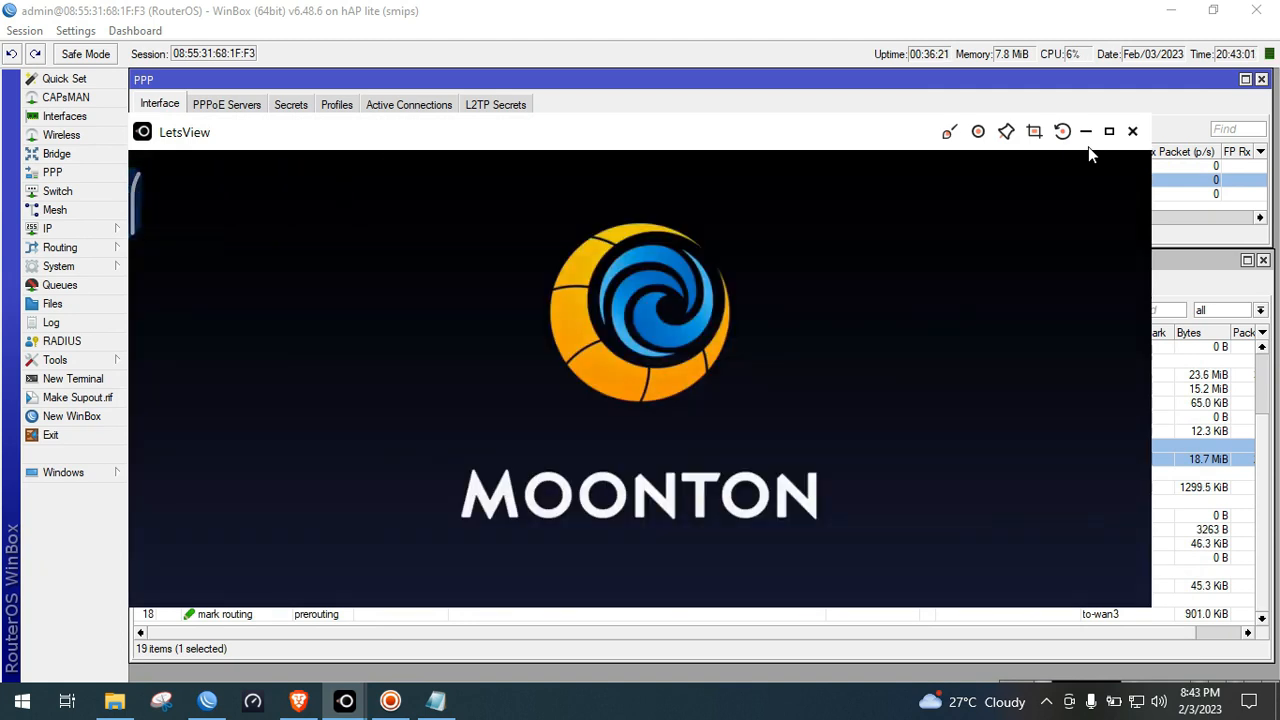
Move the game mirror lower, then minimize LetsView once the VS A.I. screen shows
left_click_drag(762, 129, 805, 226)
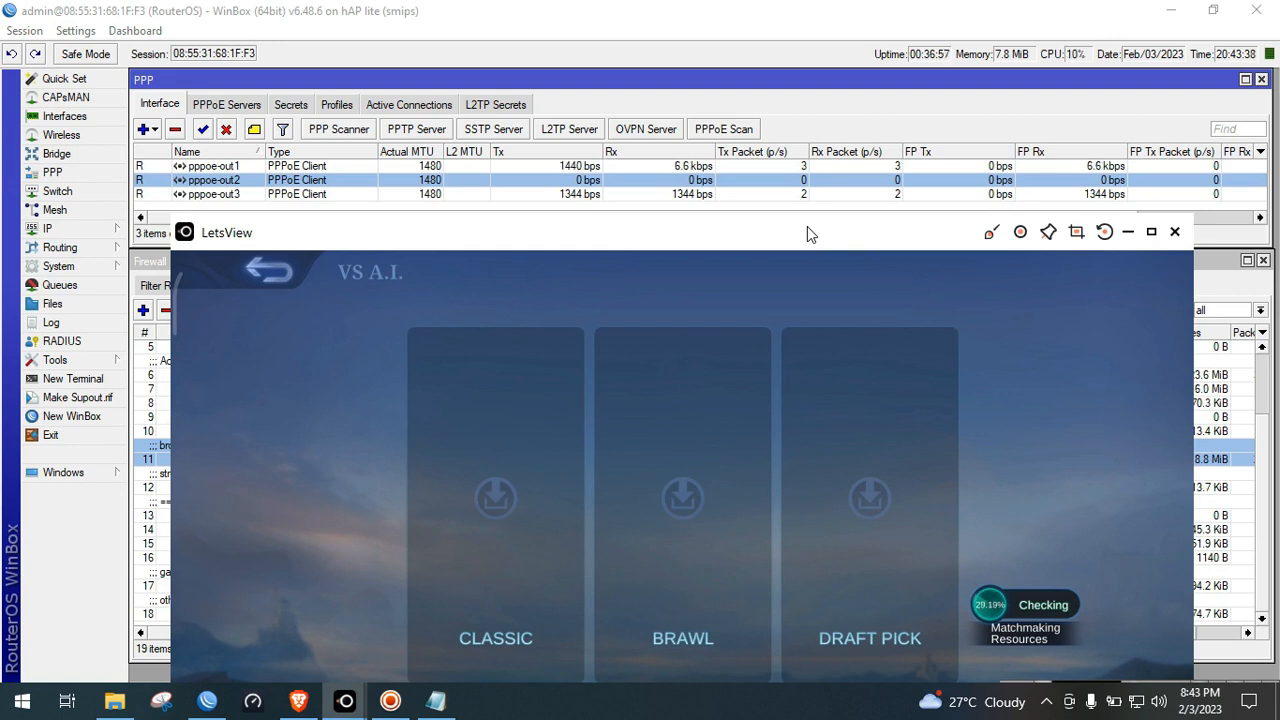
left_click(1128, 231)
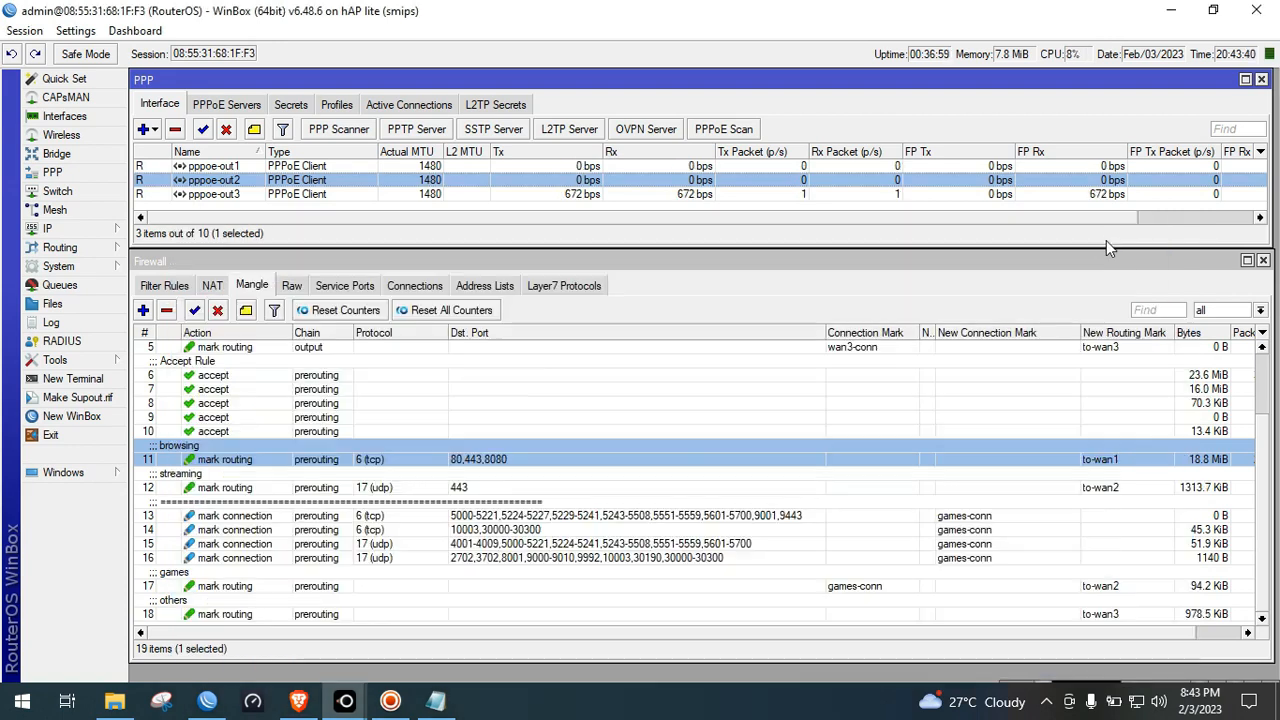
Select games rule 17 and restore the LetsView game mirror to watch its byte count climb
left_click(984, 585)
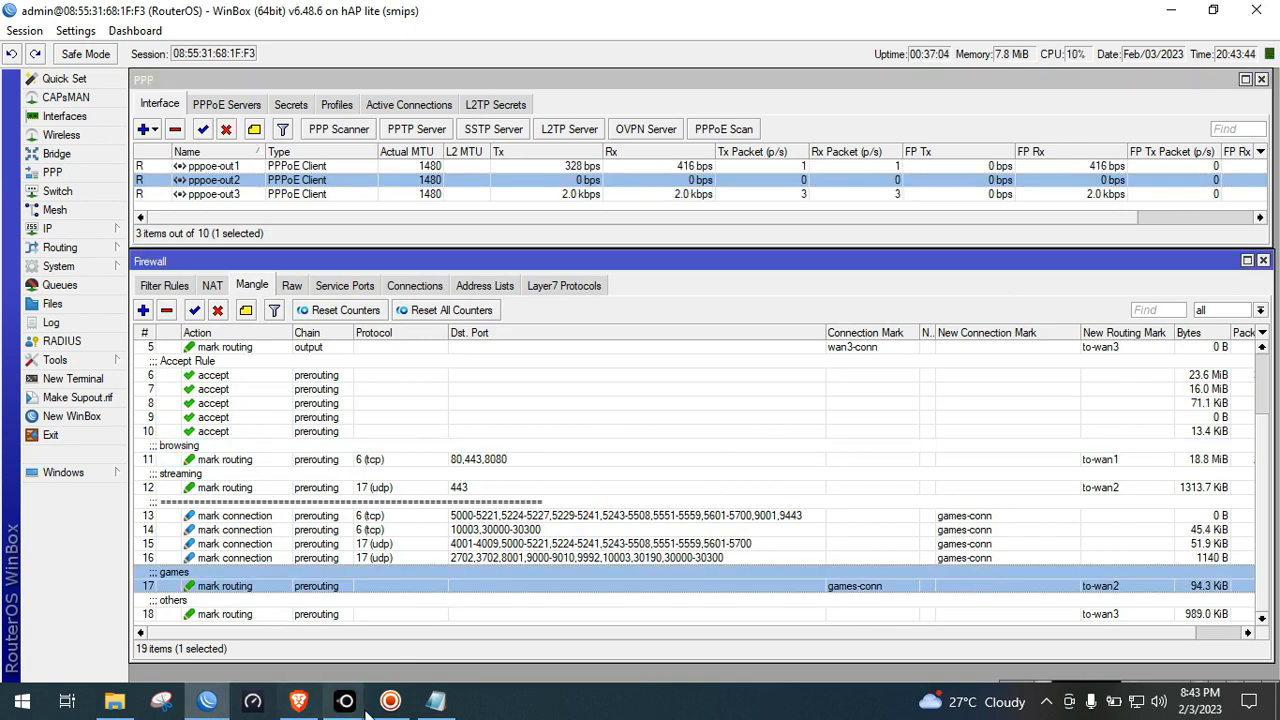
mouse_move(390, 700)
left_click(451, 619)
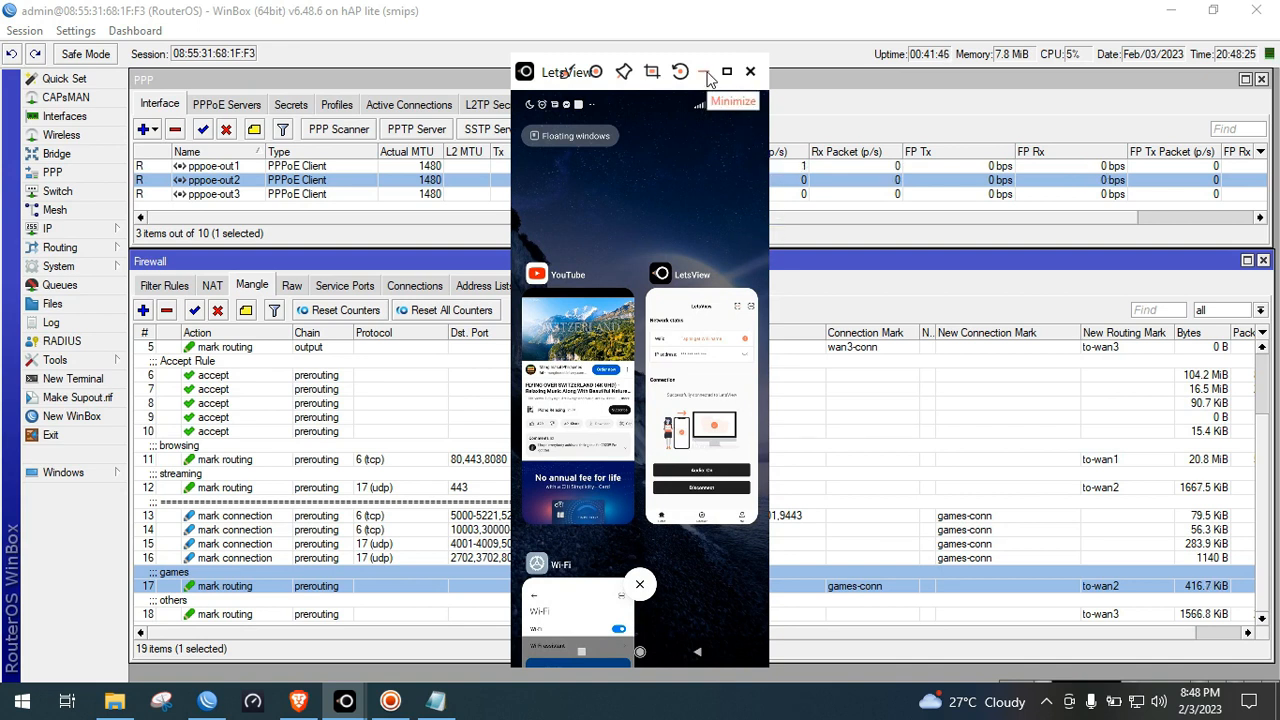
left_click(704, 72)
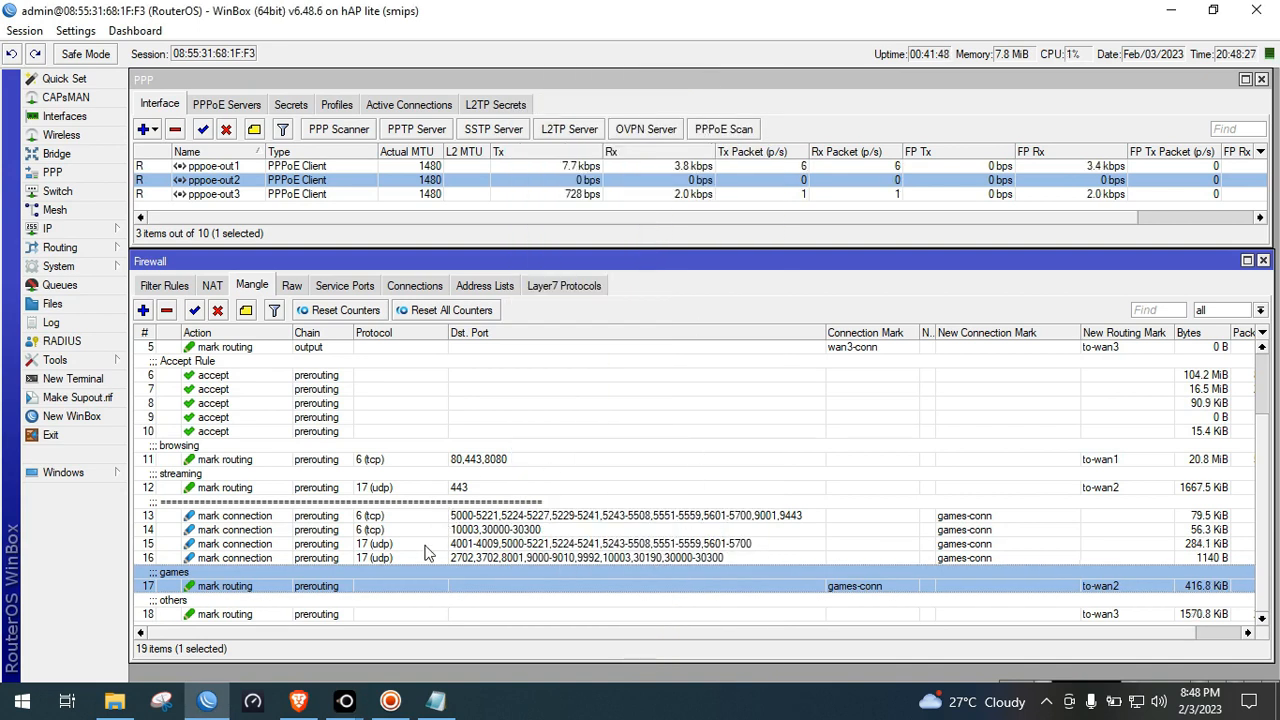
left_click(333, 614)
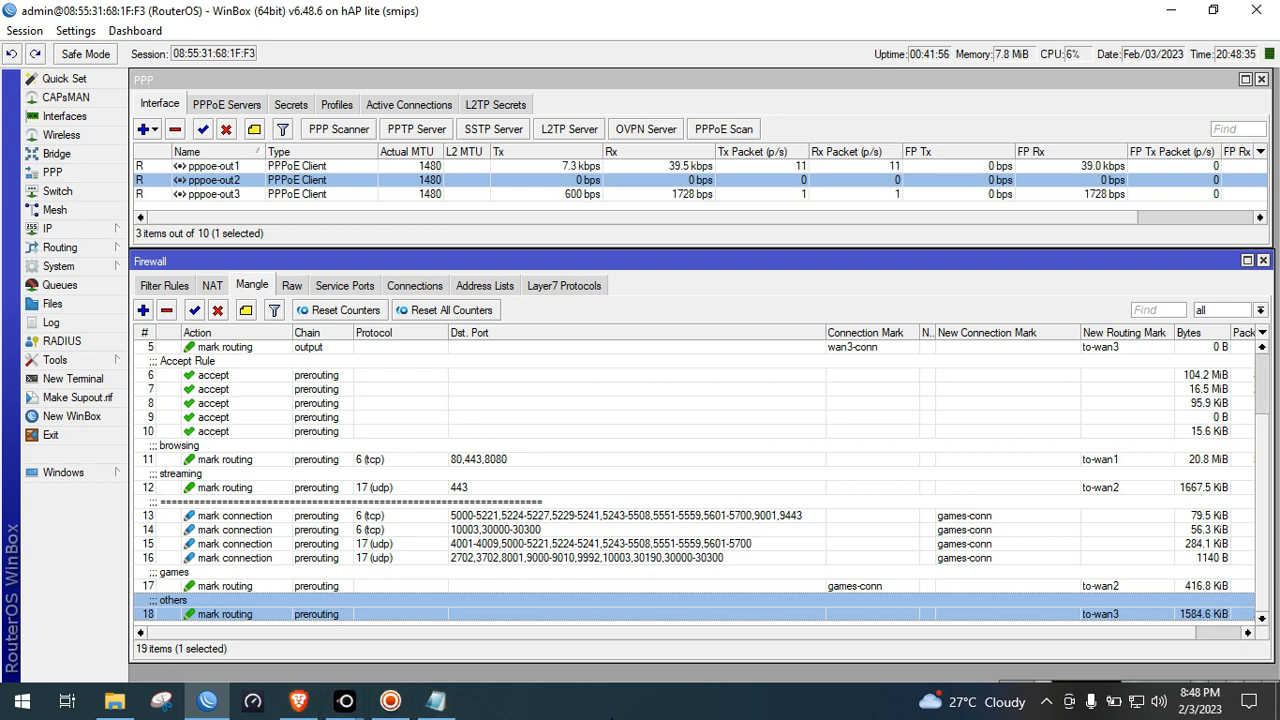
left_click(305, 702)
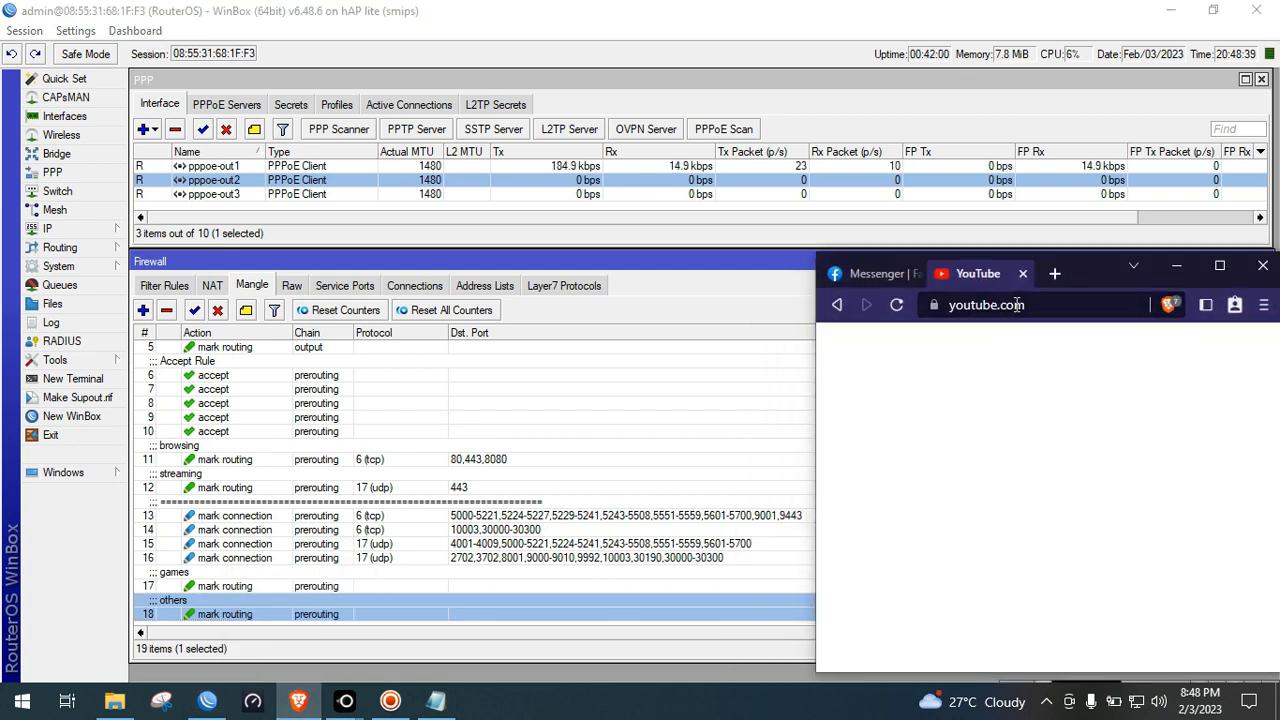
Close the YouTube tab and dismiss the 'internet connection restored' notice
left_click(1022, 273)
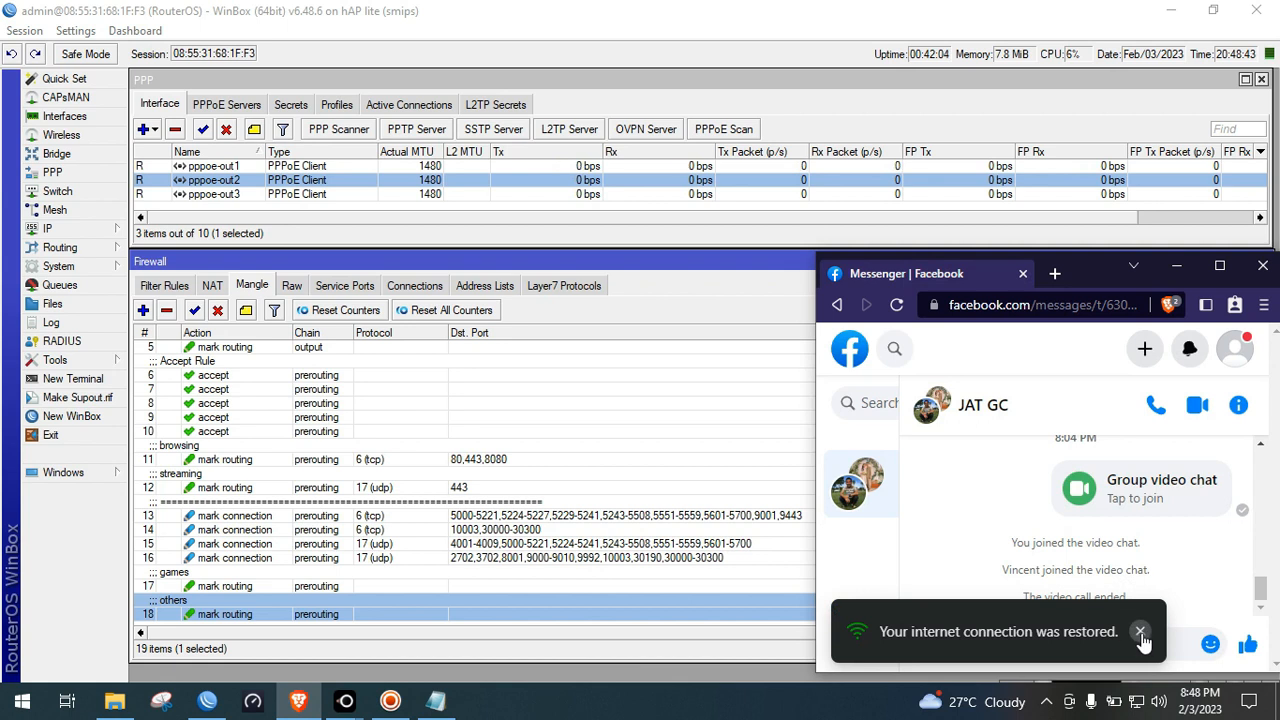
left_click(1140, 633)
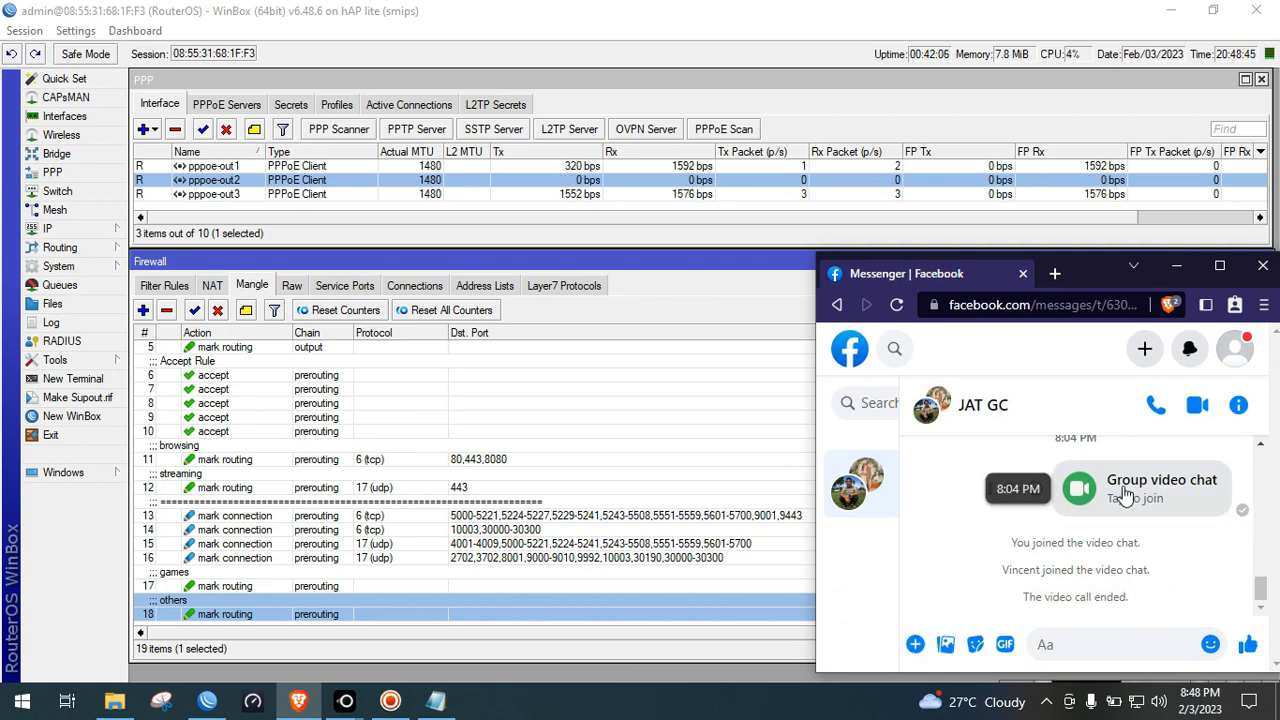
Call the Group video chat group and leave the call window minimized
left_click(1115, 508)
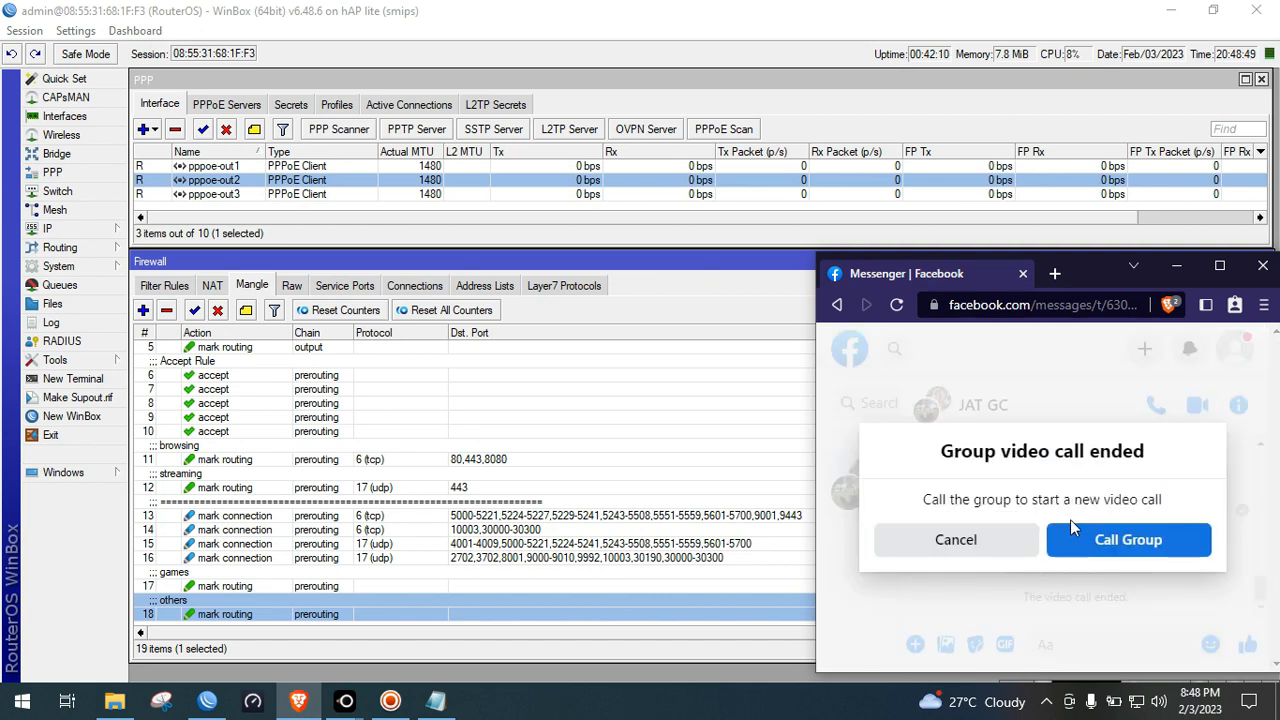
left_click(1102, 541)
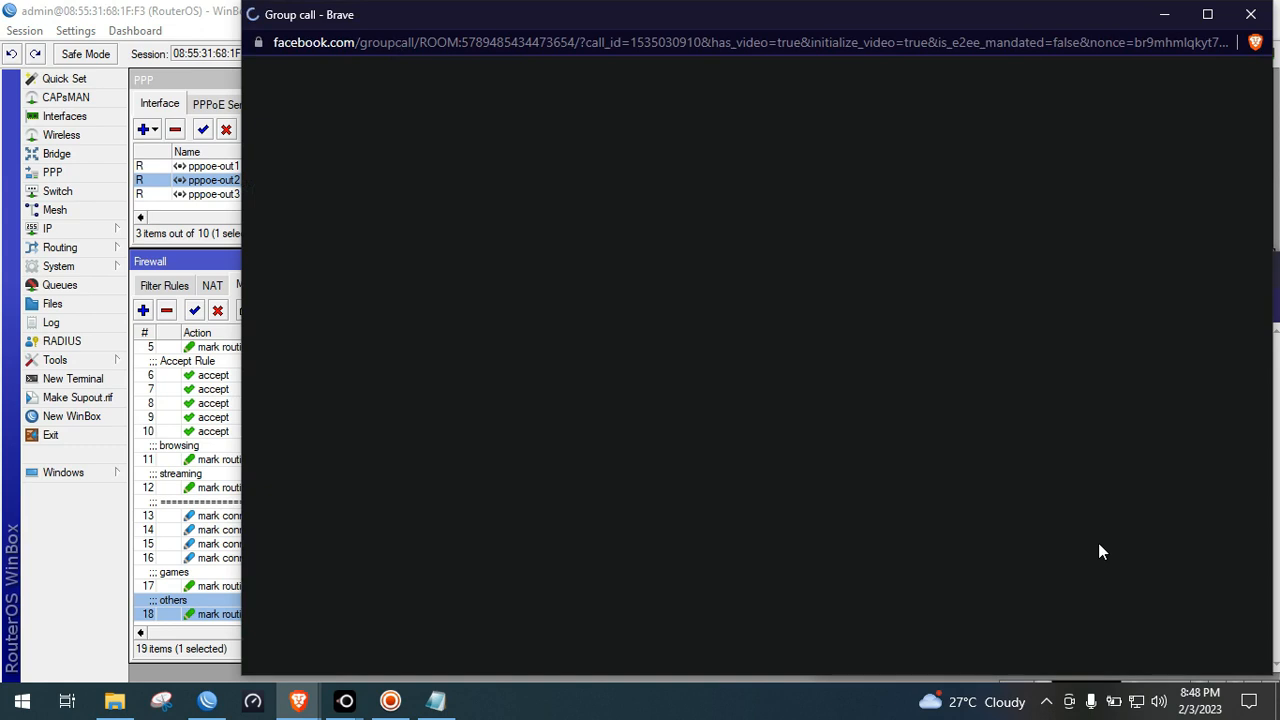
left_click(1164, 14)
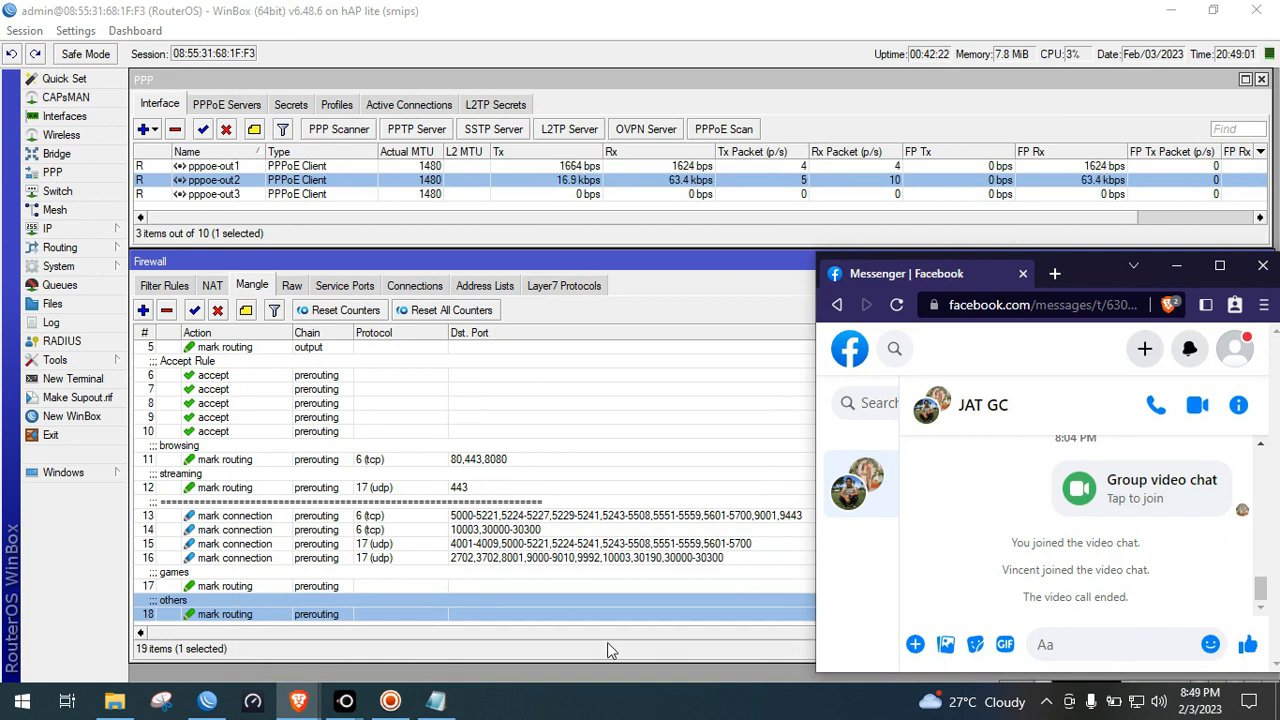
mouse_move(298, 700)
left_click(425, 633)
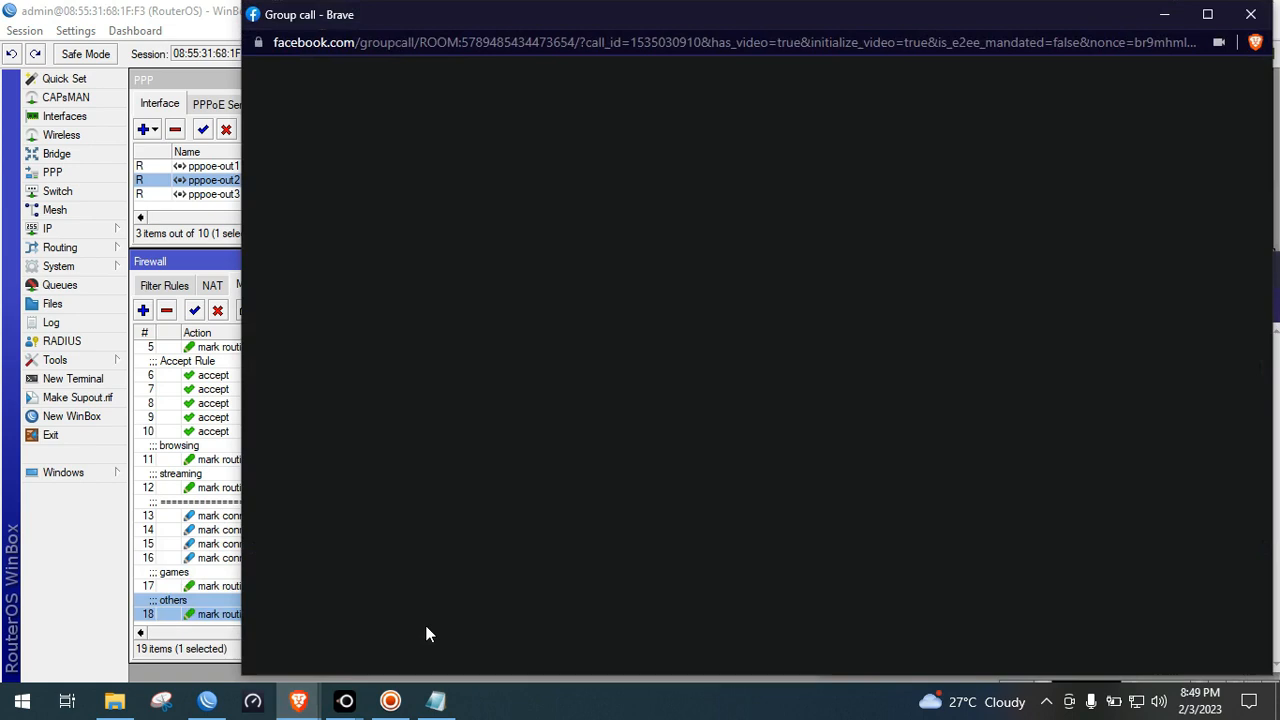
left_click(1164, 17)
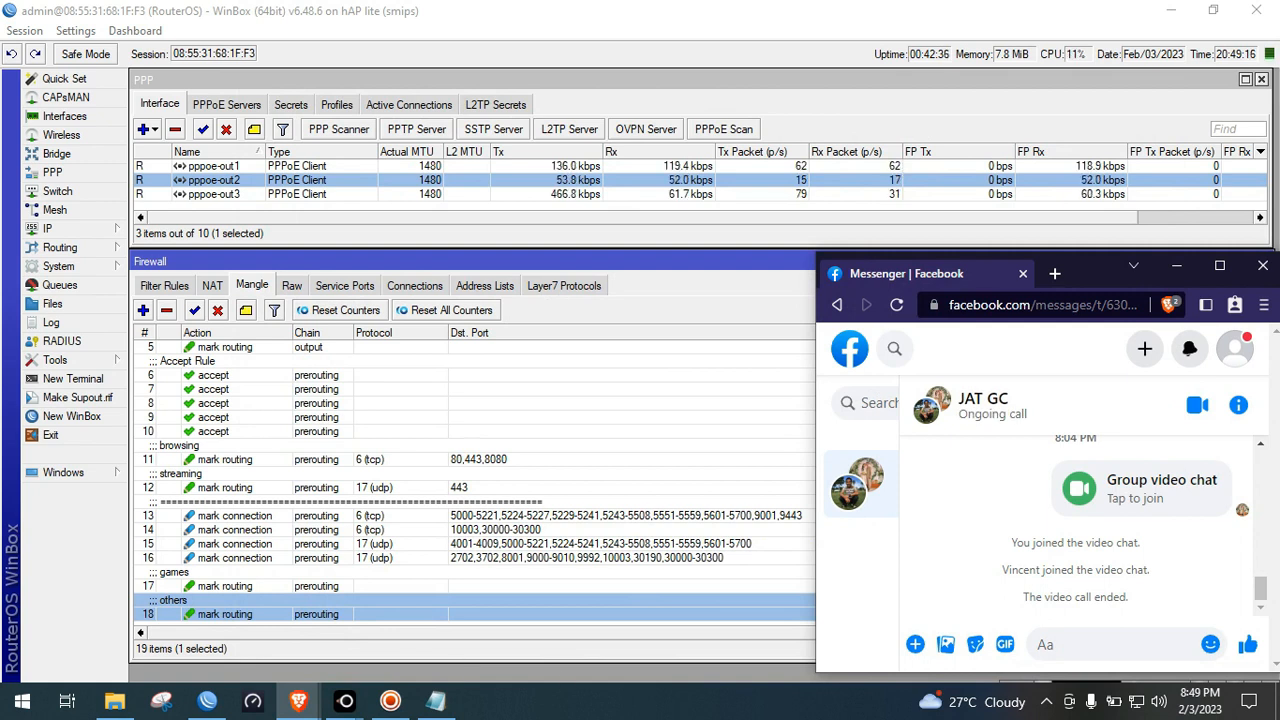
Check the speaker volume level, then bring WinBox back in front of Messenger
left_click(1151, 697)
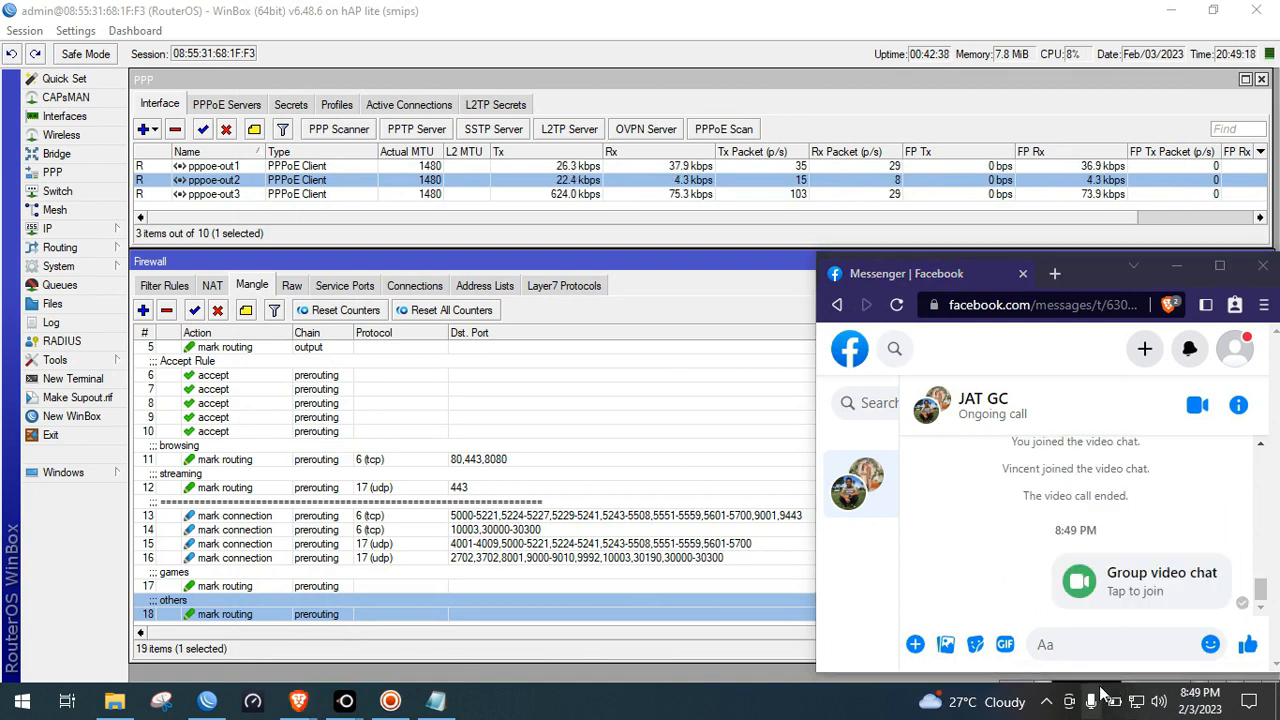
left_click(1158, 702)
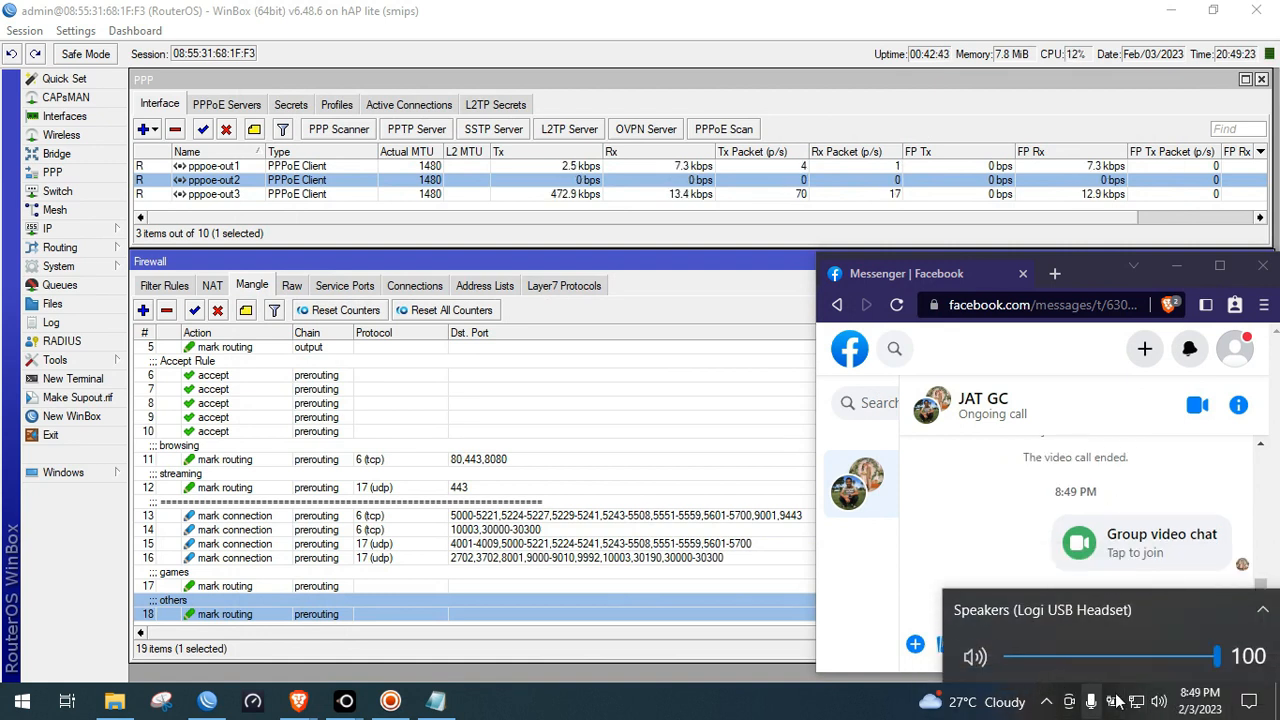
left_click(1158, 702)
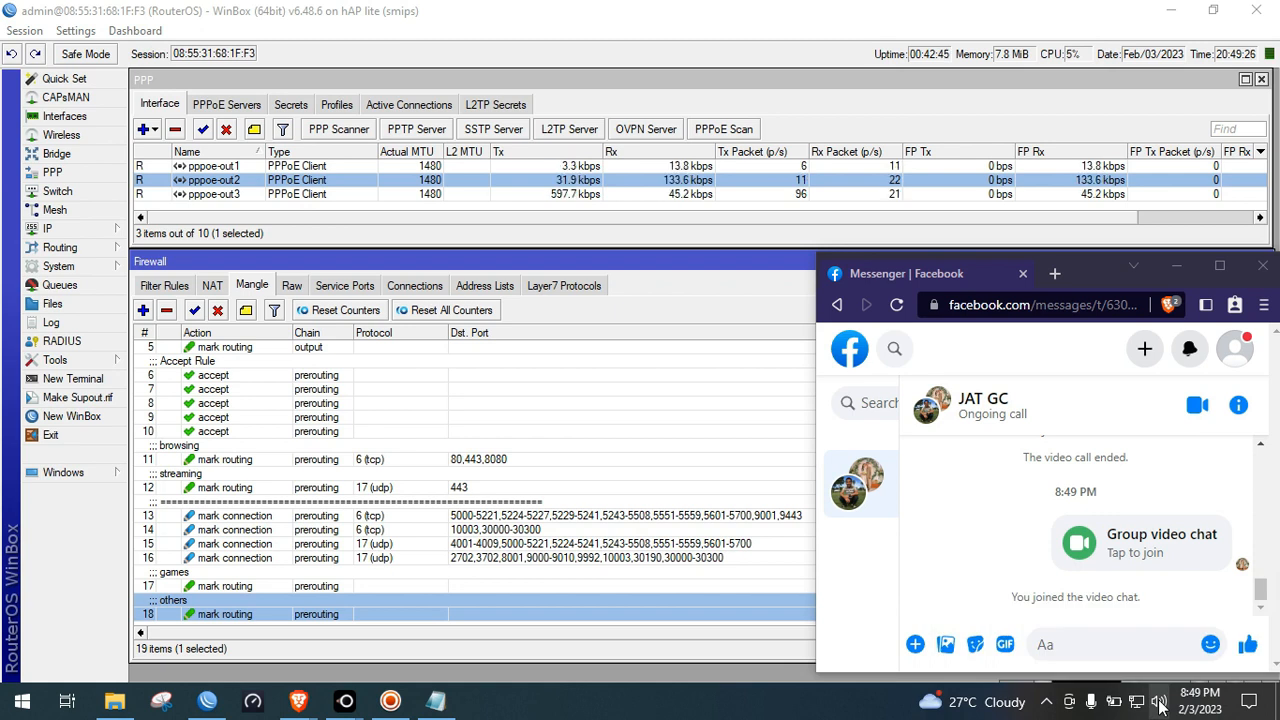
left_click(1159, 704)
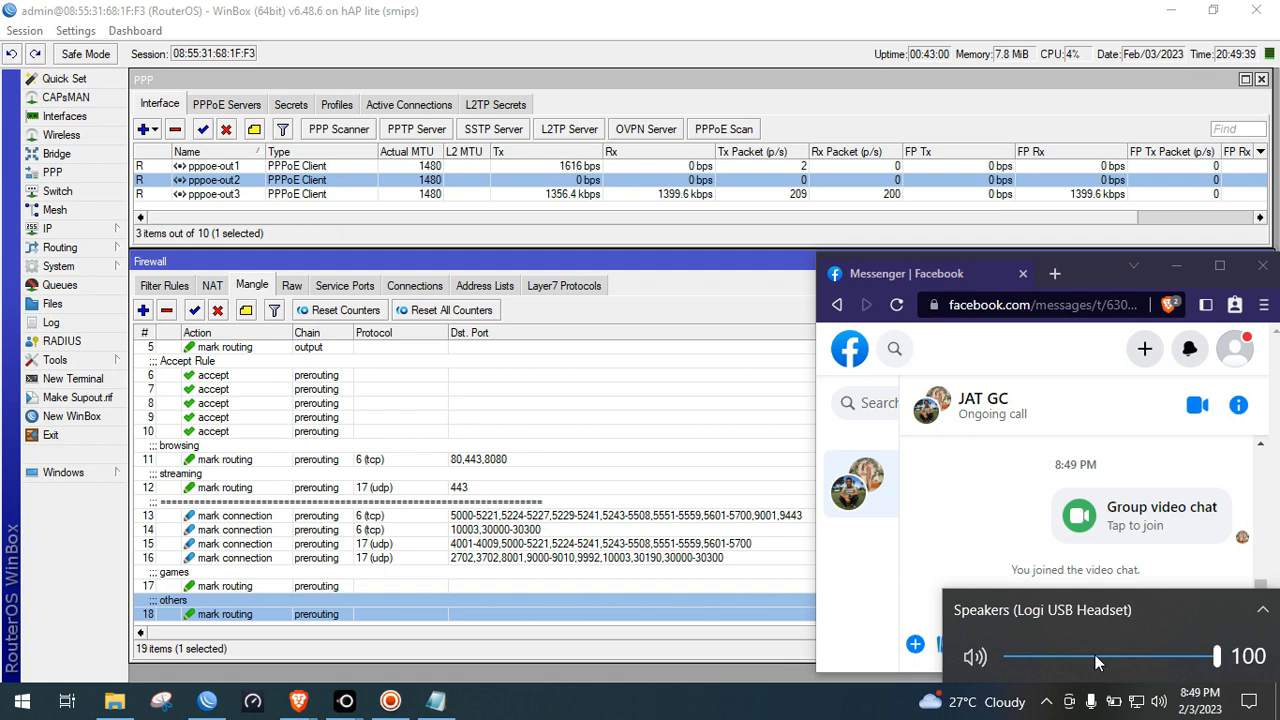
left_click(698, 195)
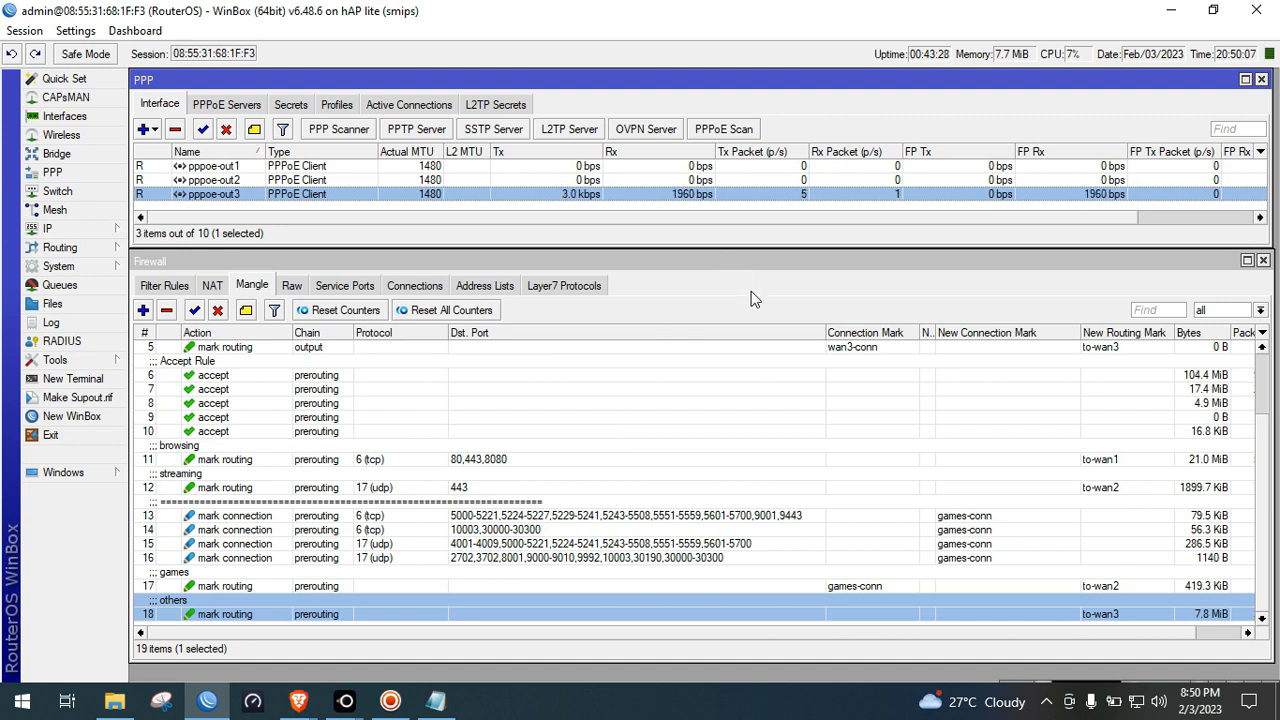
left_click(614, 168)
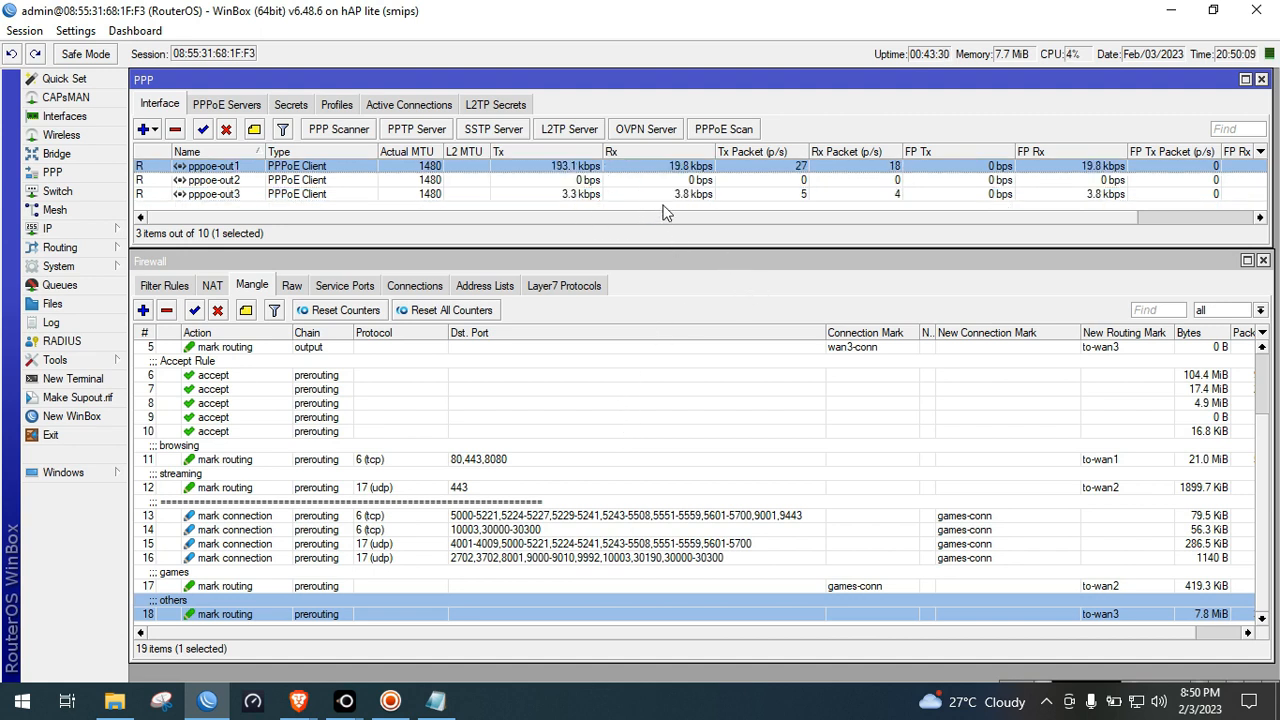
left_click(676, 181)
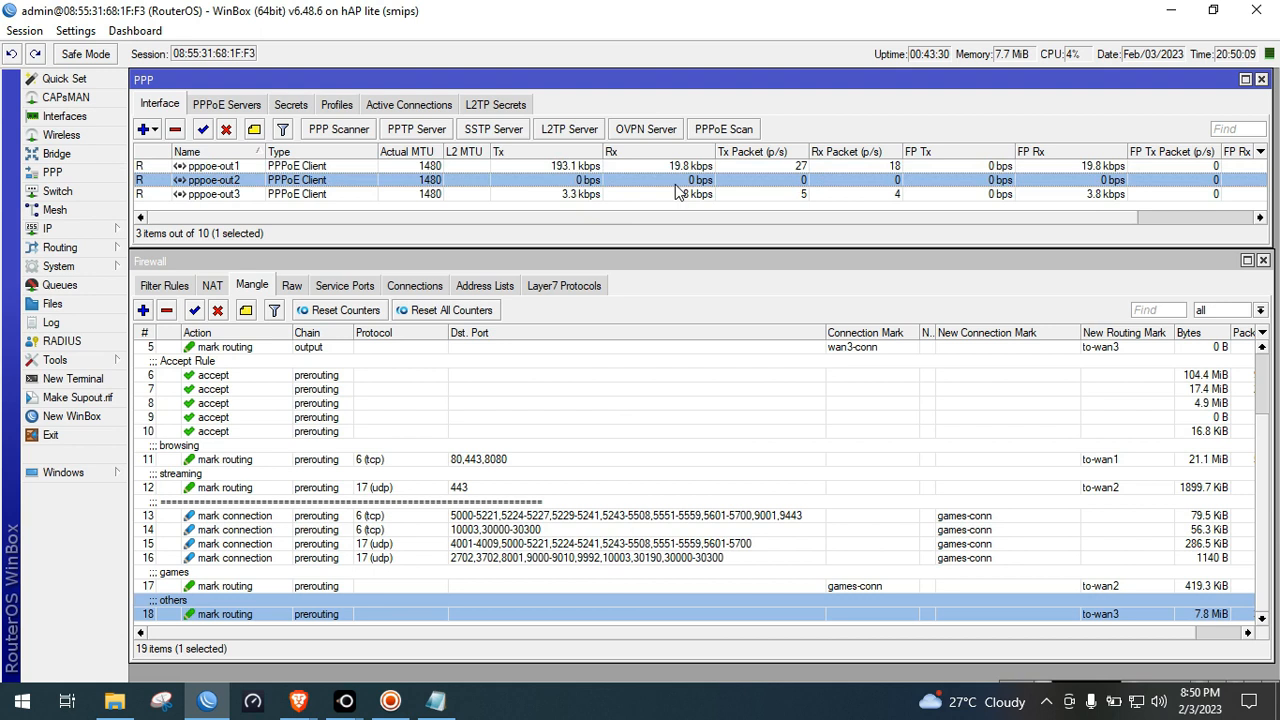
left_click(599, 578)
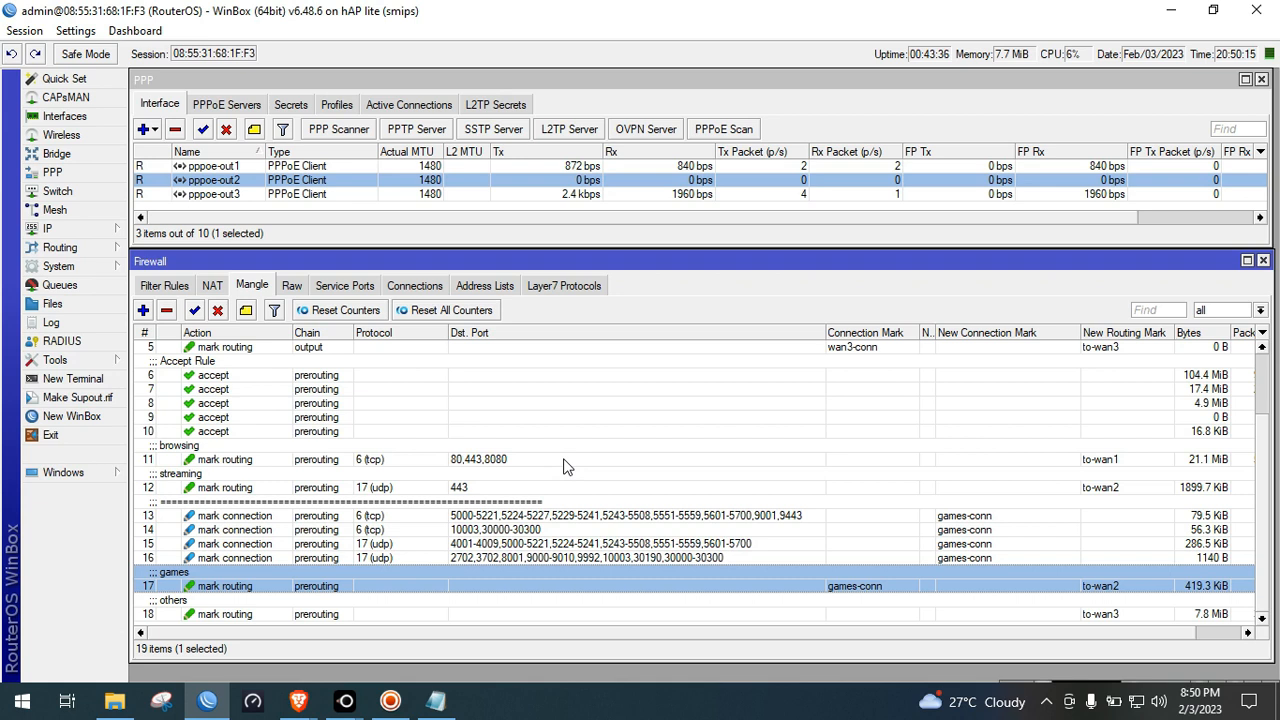
left_click(526, 519, "shift")
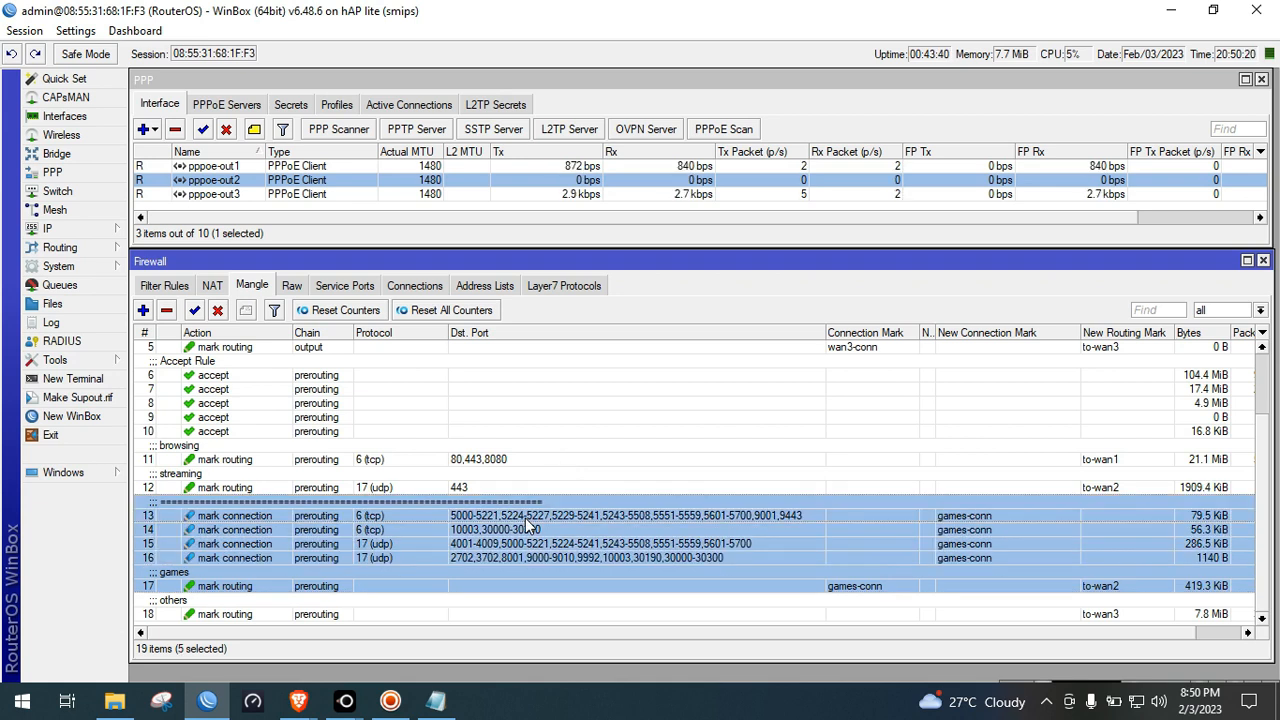
left_click(466, 613)
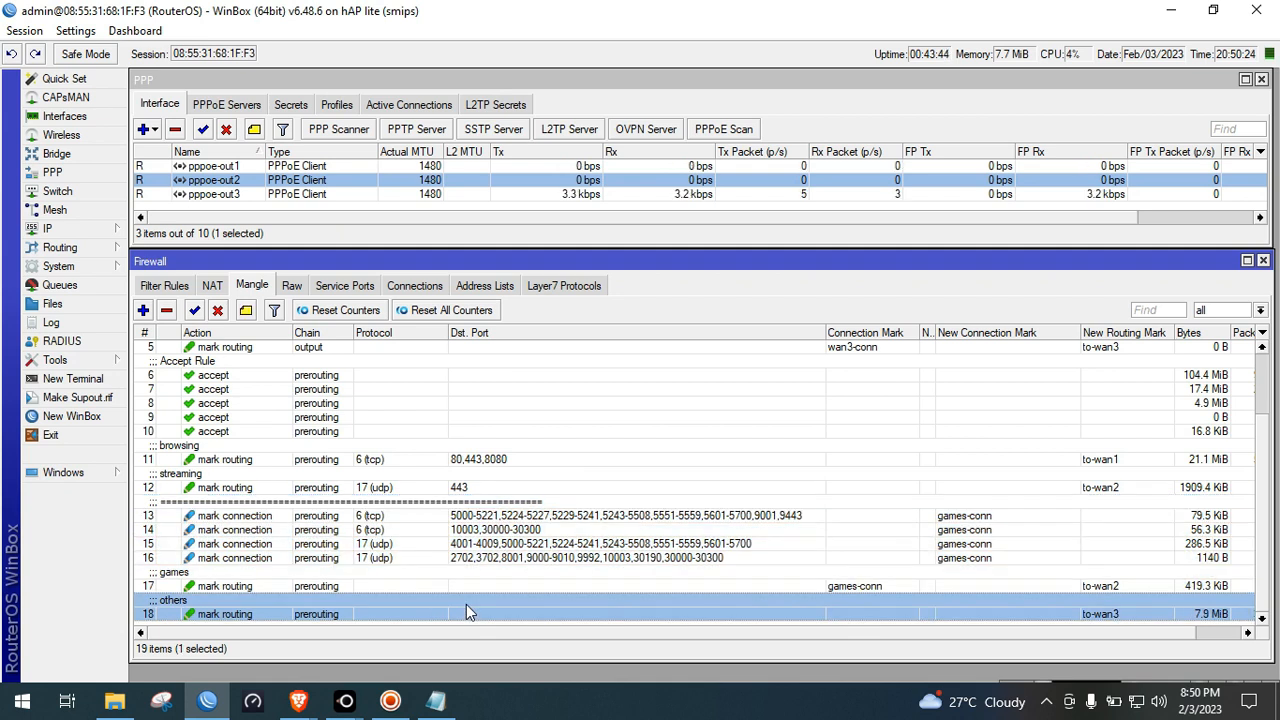
left_click(375, 459)
left_click(368, 488)
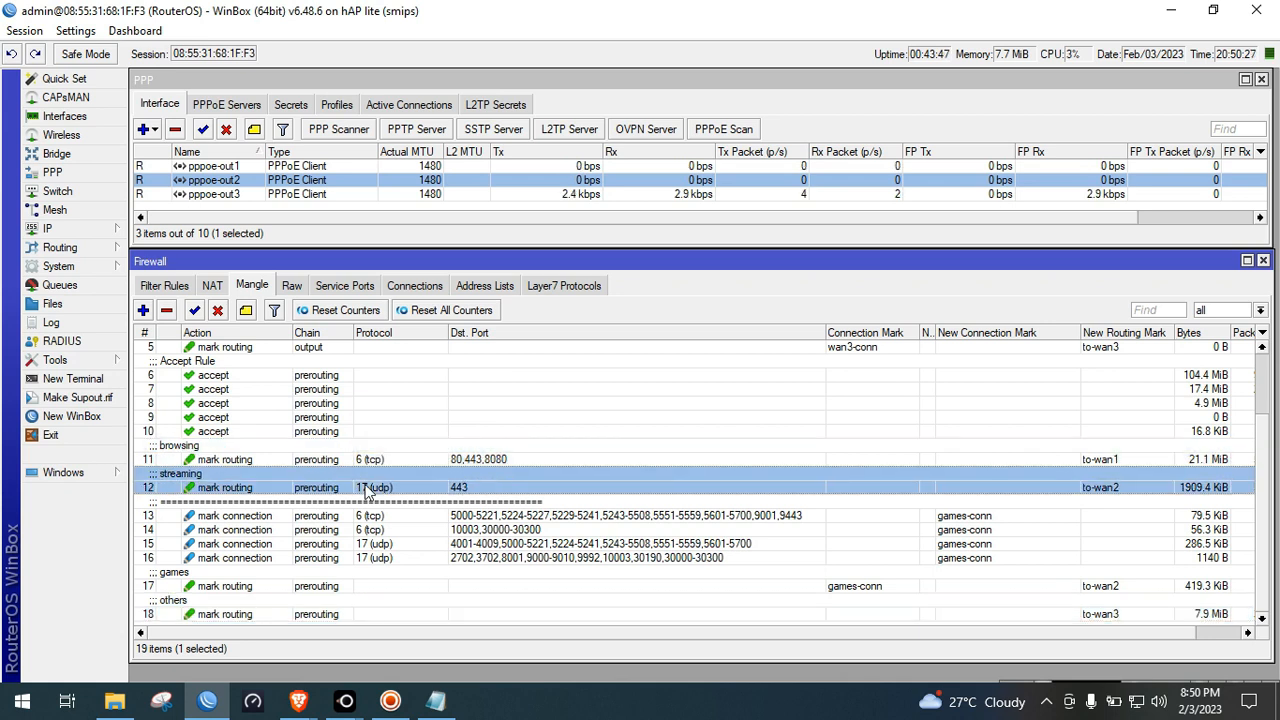
left_click(385, 612)
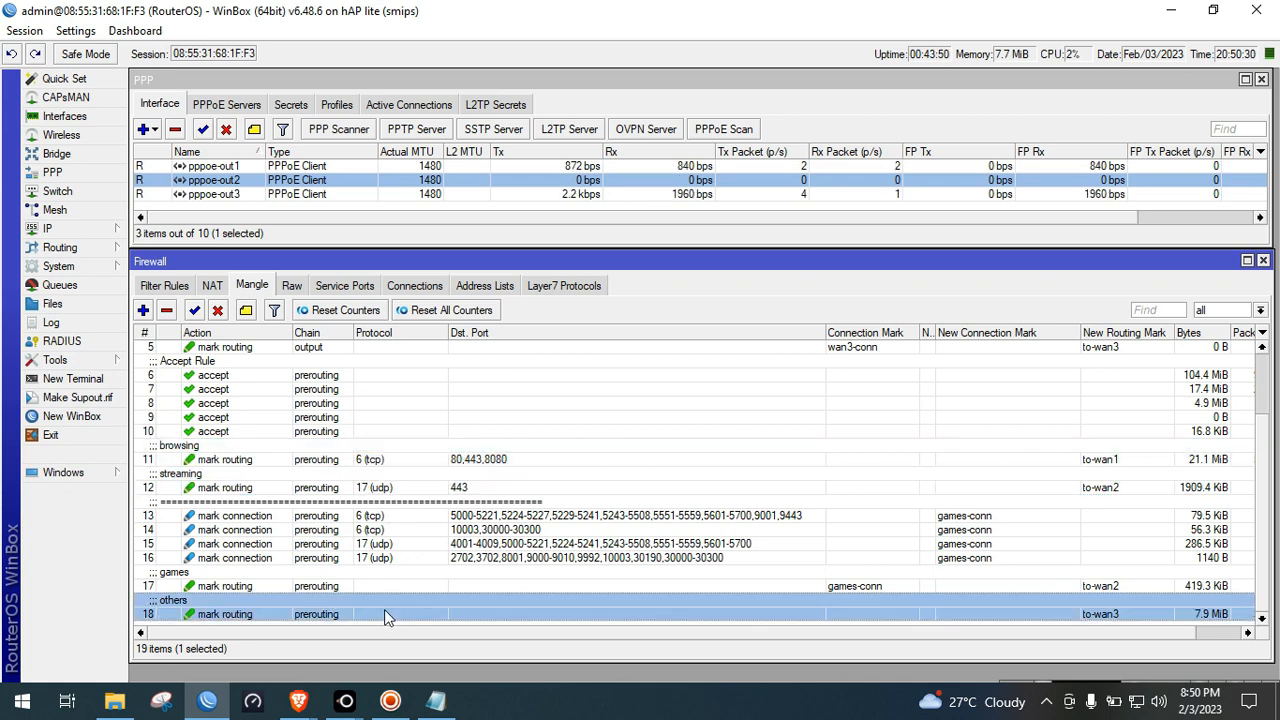
left_click(428, 578)
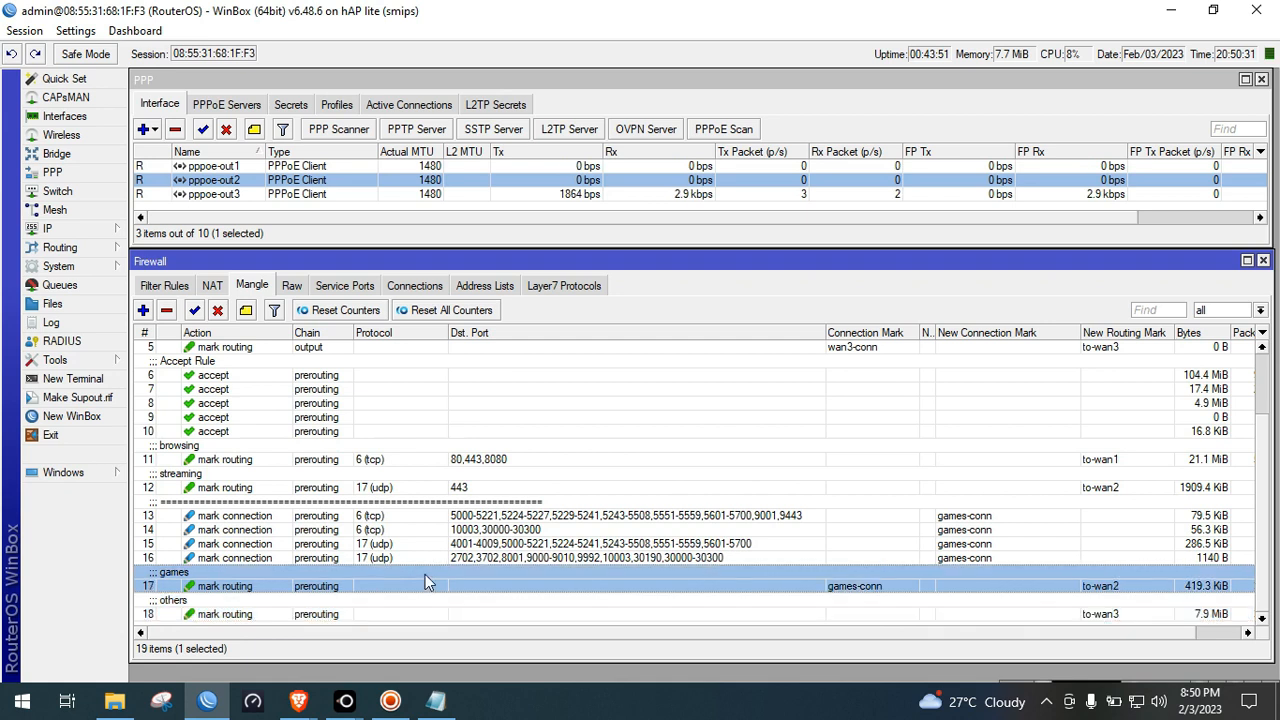
left_click(508, 515)
left_click(489, 585)
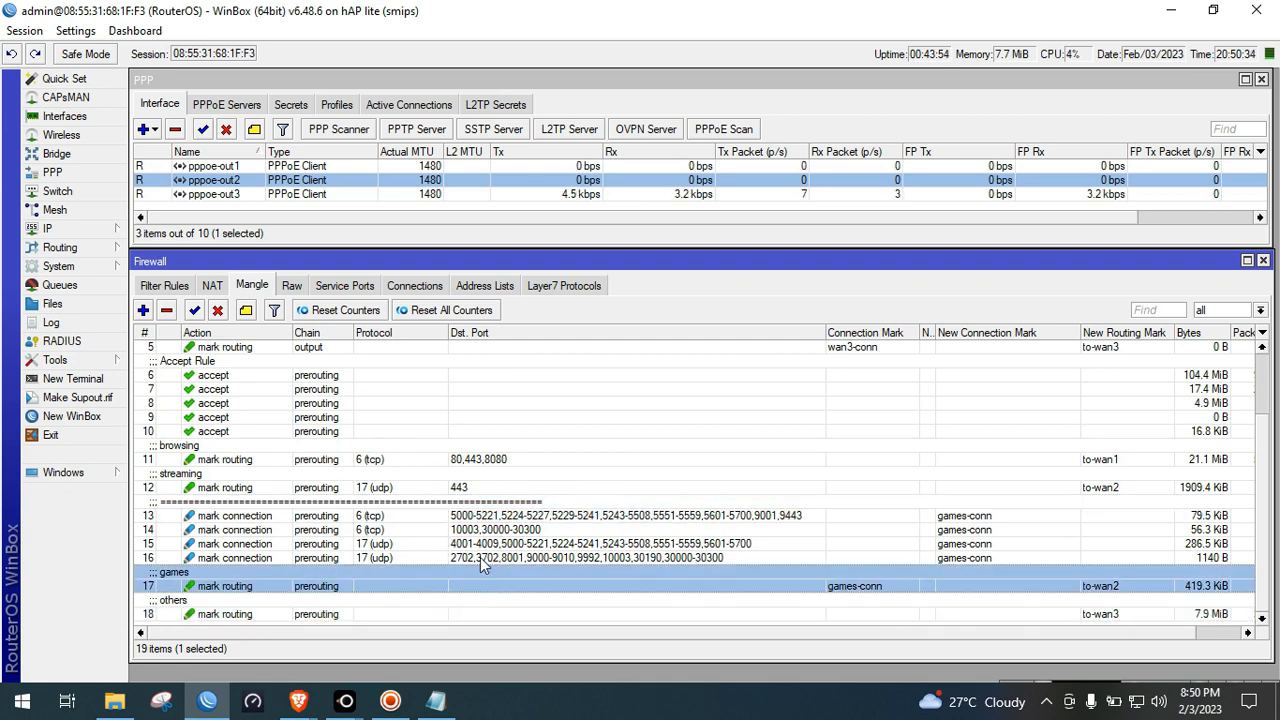